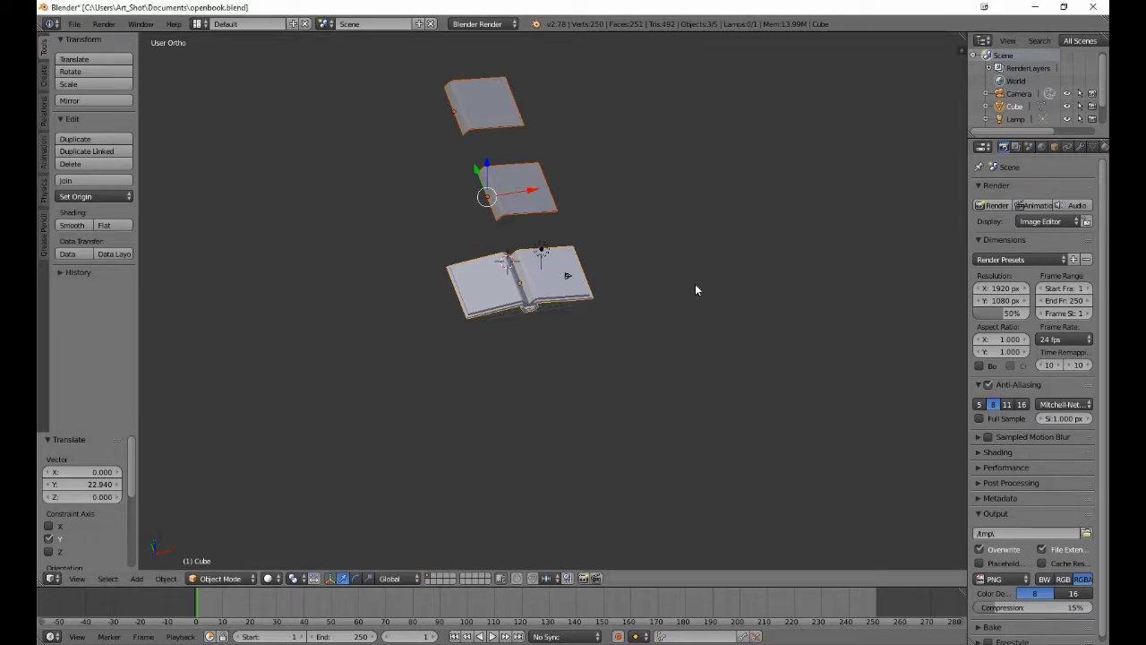
# - Move the lamp and the camera together to the second scene layer
pyautogui.moveTo(695, 284); pyautogui.dragTo(741, 256, button='middle')
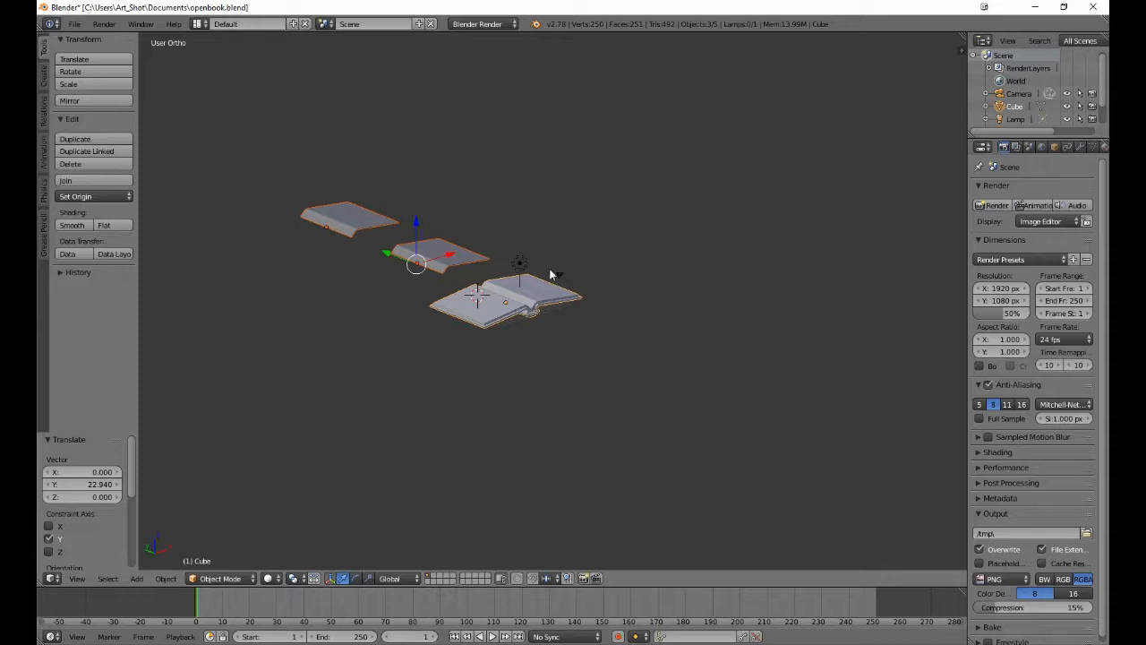
pyautogui.moveTo(540, 314); pyautogui.dragTo(557, 361, button='middle')
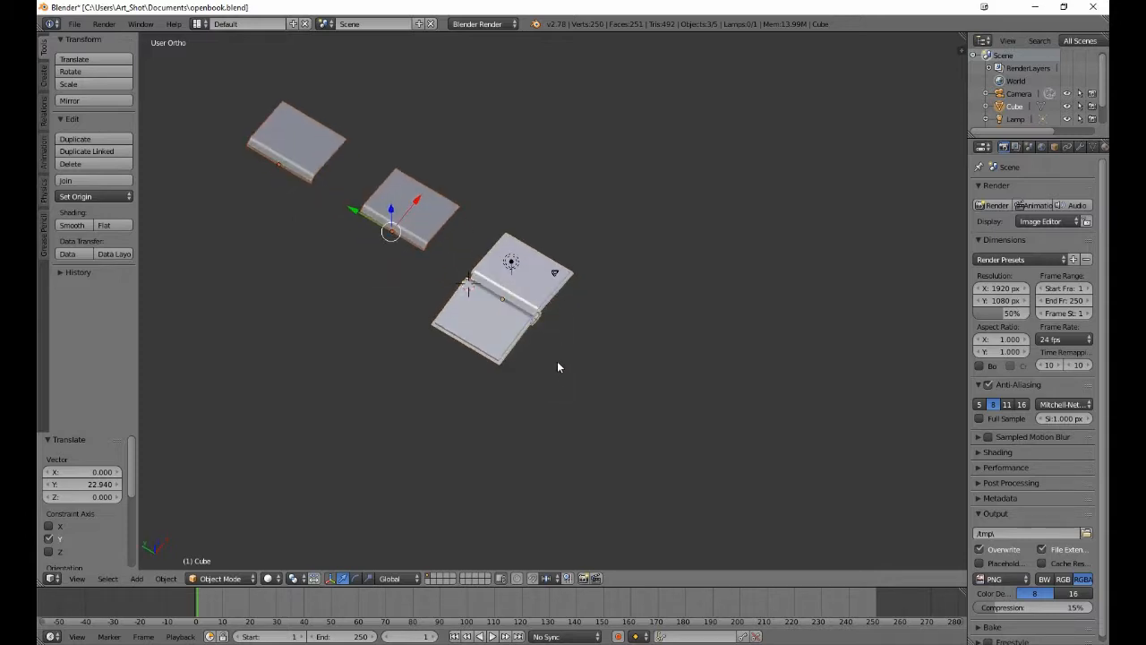
pyautogui.rightClick(518, 267)
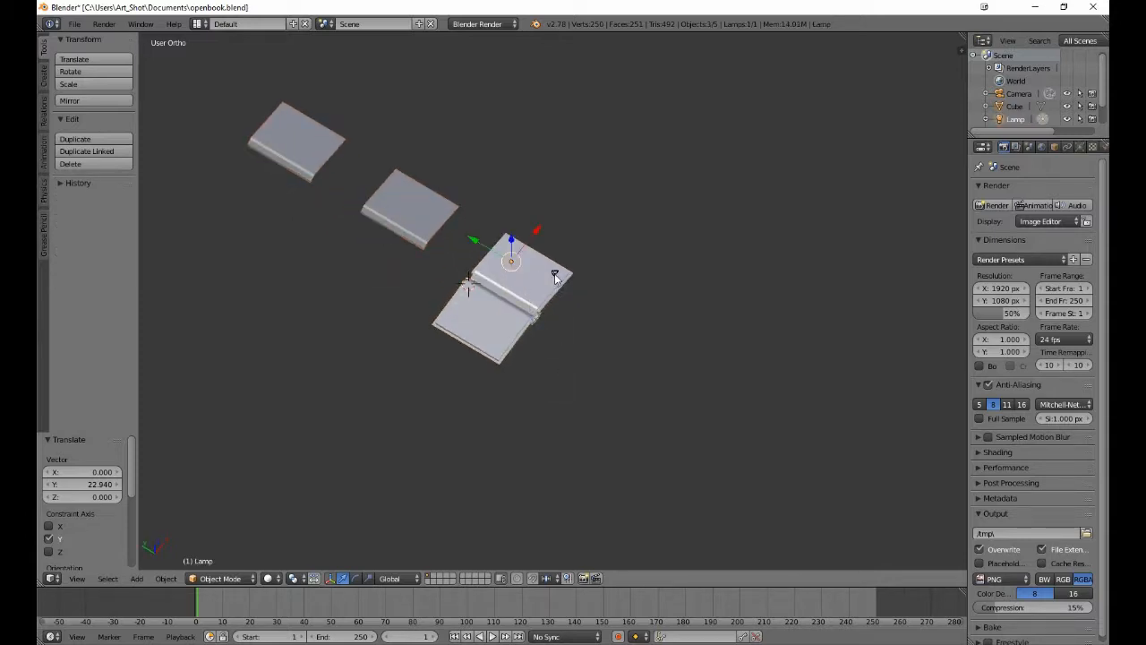
pyautogui.rightClick(556, 279)
pyautogui.press('m')
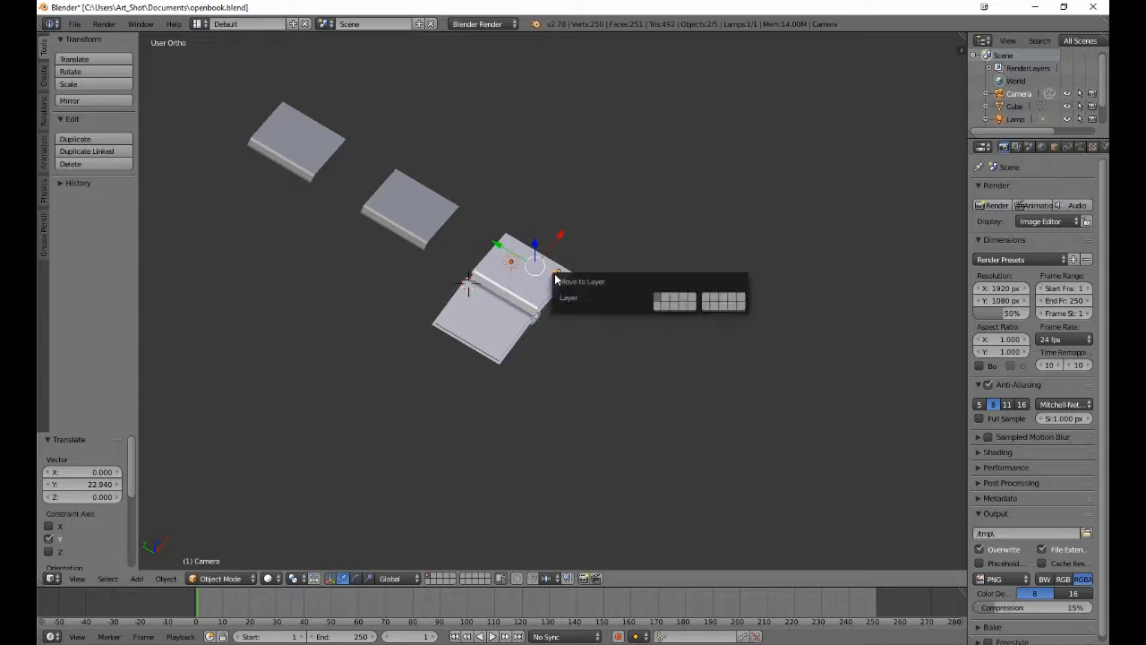
pyautogui.click(665, 300)
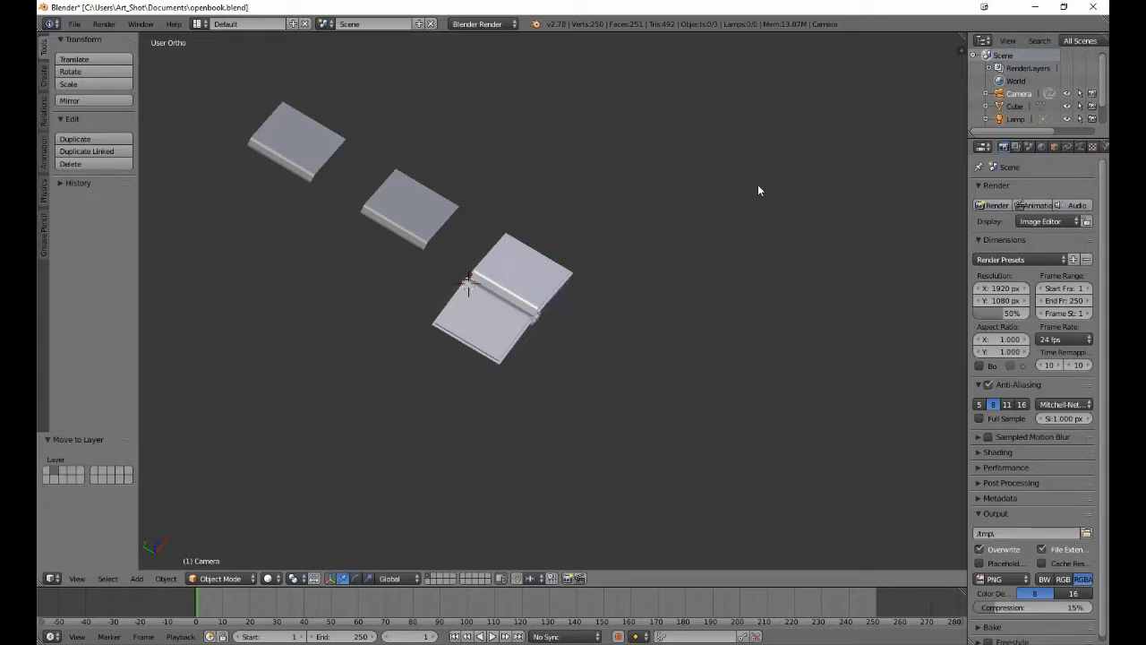
# - Start the Screencast Keys display for the 3D view
pyautogui.click(961, 50)
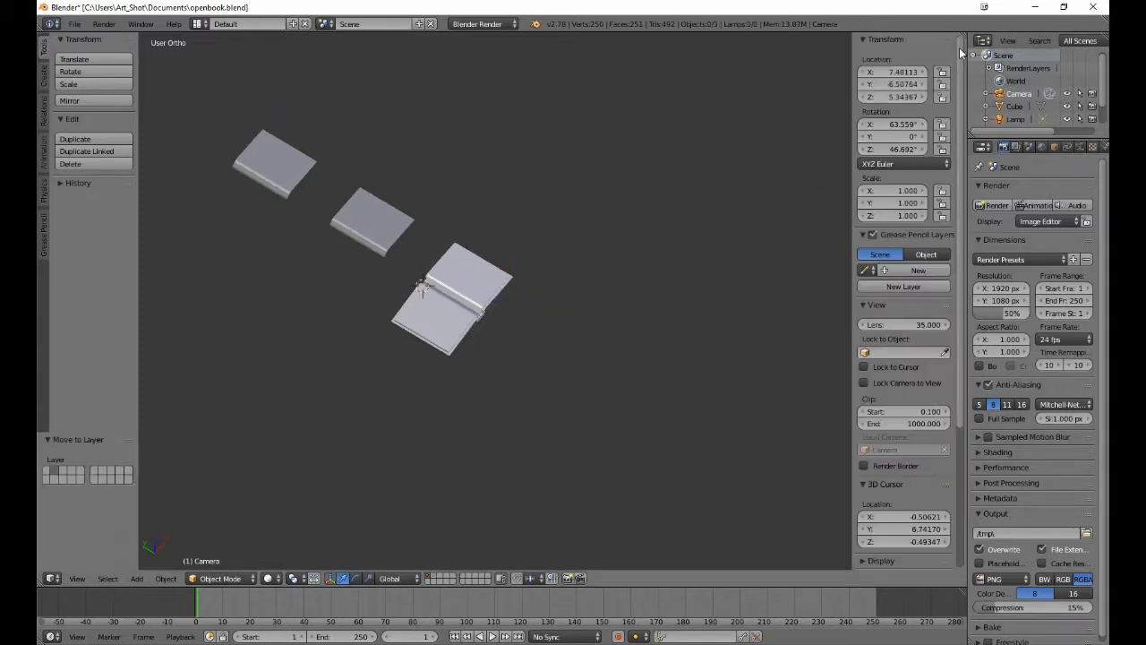
pyautogui.scroll(-5, 866, 488)
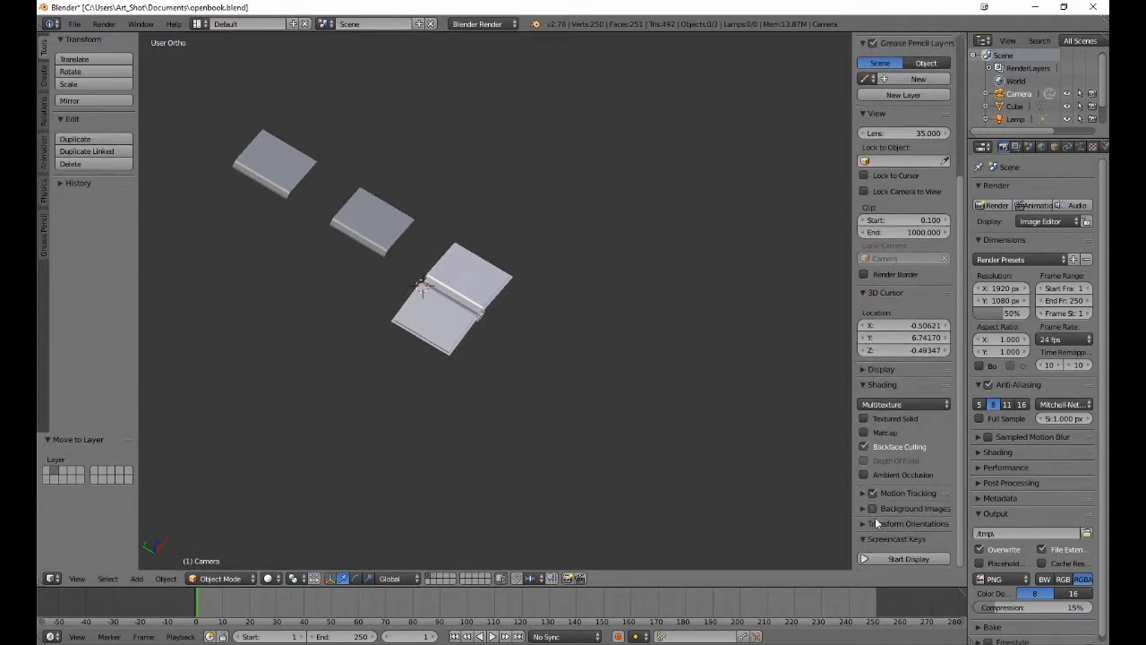
pyautogui.click(892, 560)
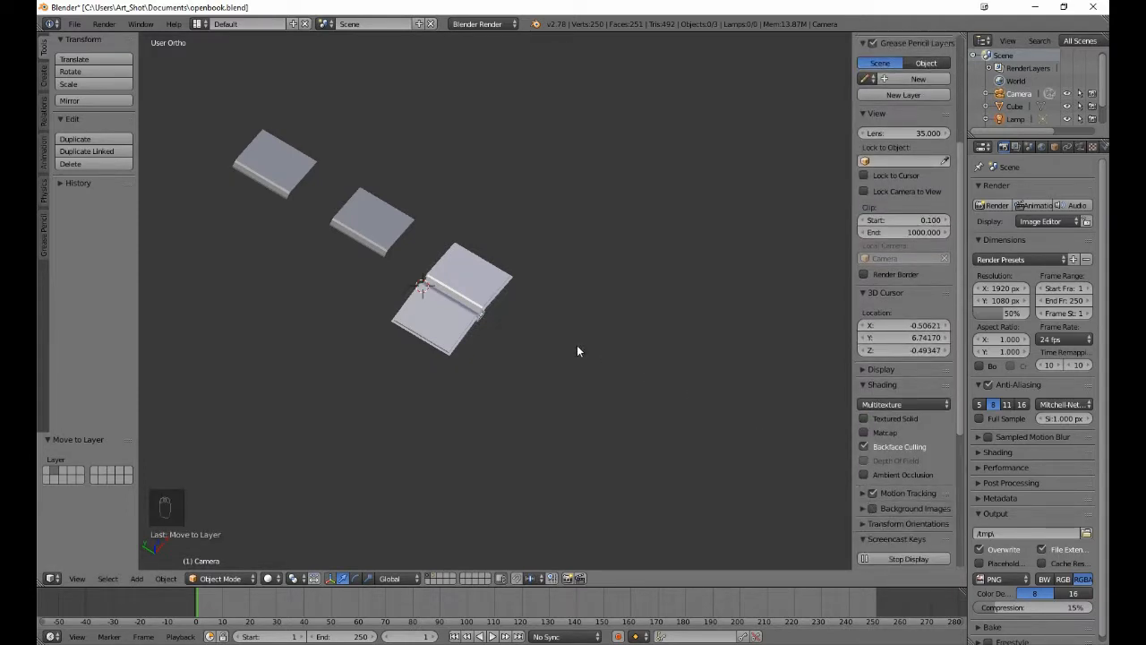
# - Add a 32-vertex mesh circle of radius 1 while looking at the open book from the front
pyautogui.moveTo(587, 351); pyautogui.dragTo(482, 300, button='middle')
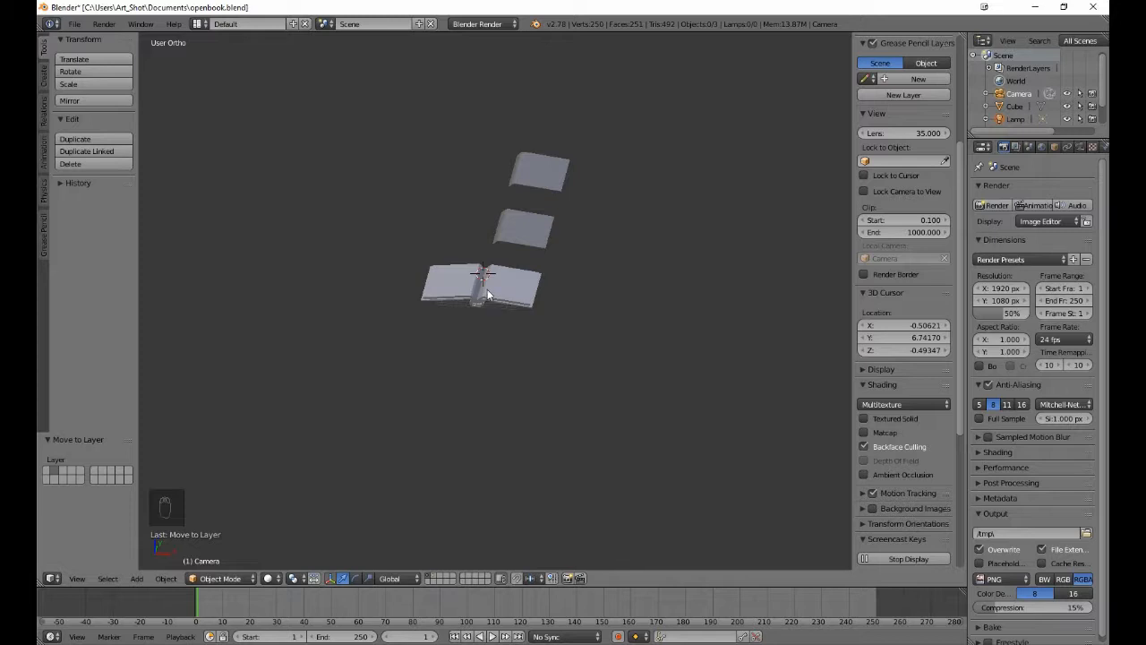
pyautogui.press('KP_1')
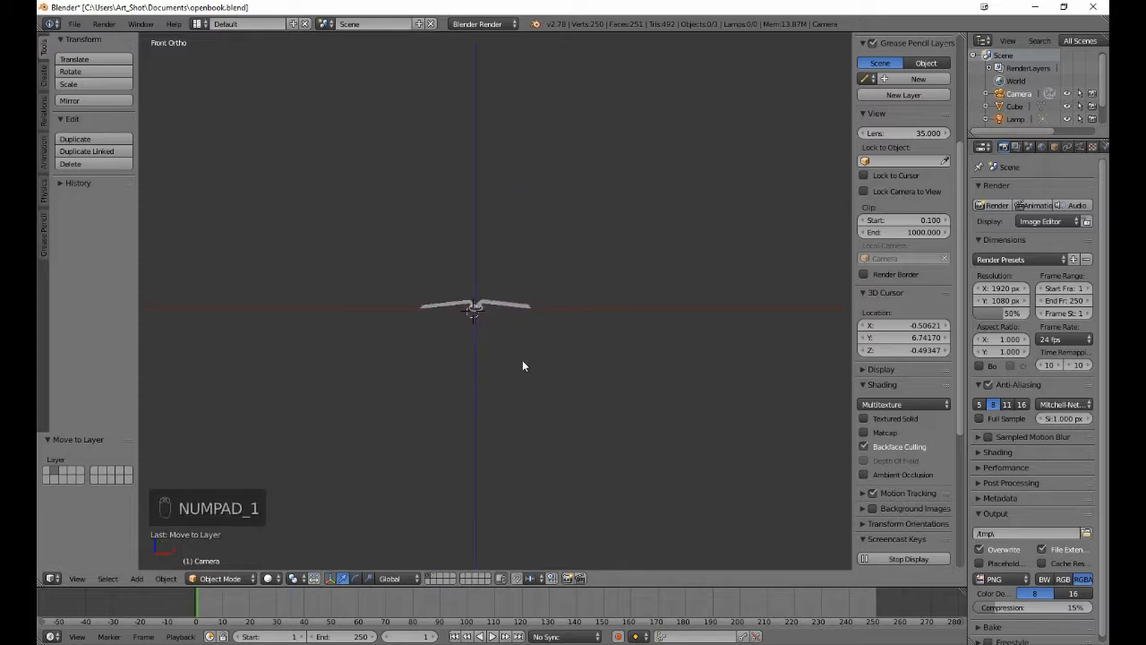
pyautogui.scroll(5, 523, 360)
pyautogui.scroll(2, 524, 366)
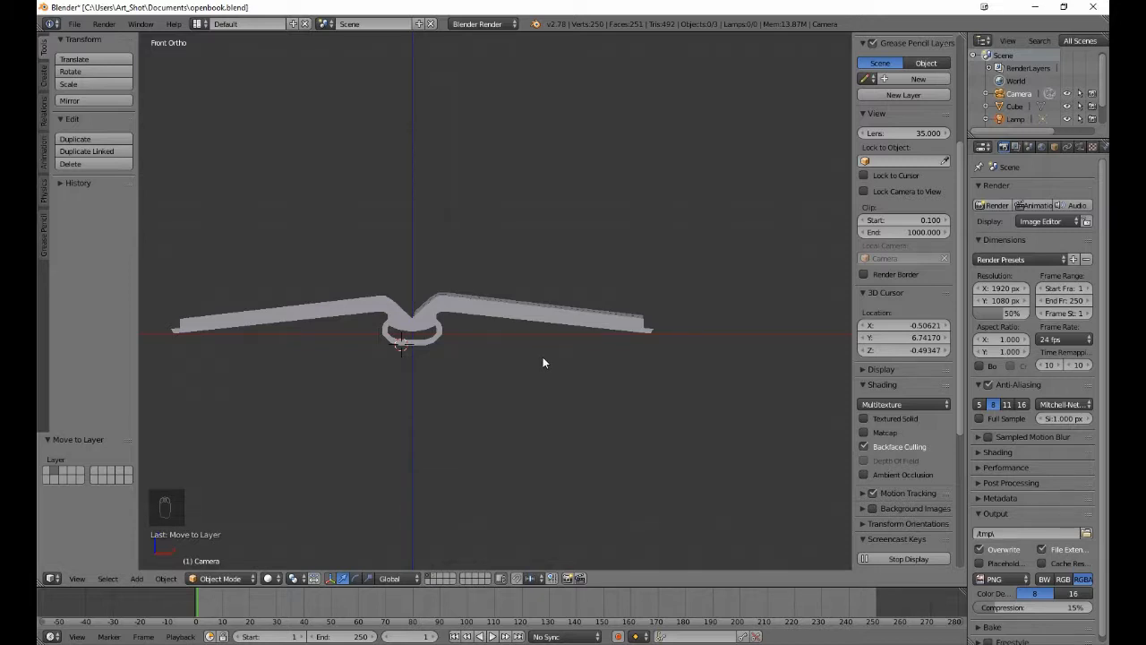
pyautogui.click(42, 85)
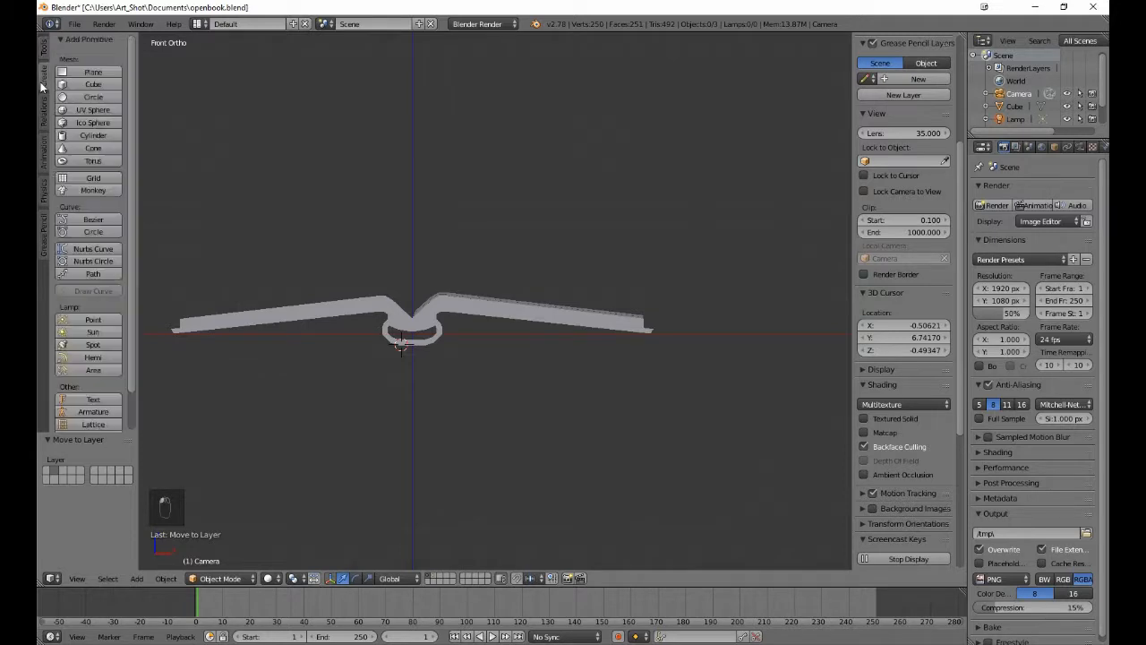
pyautogui.click(69, 98)
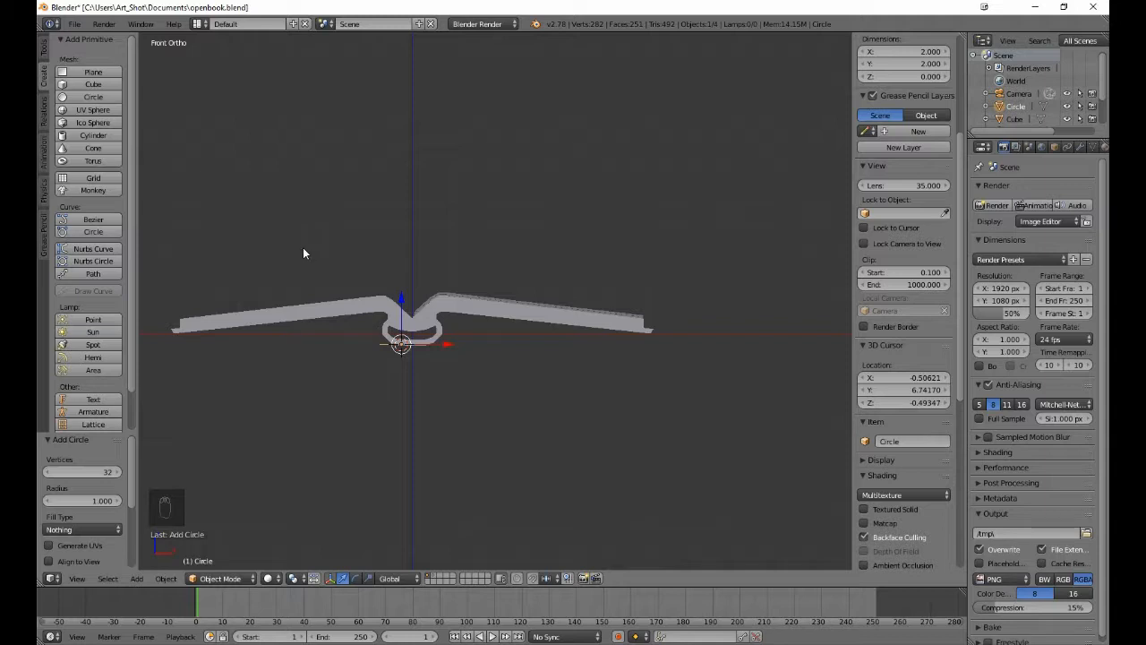
pyautogui.write('r')
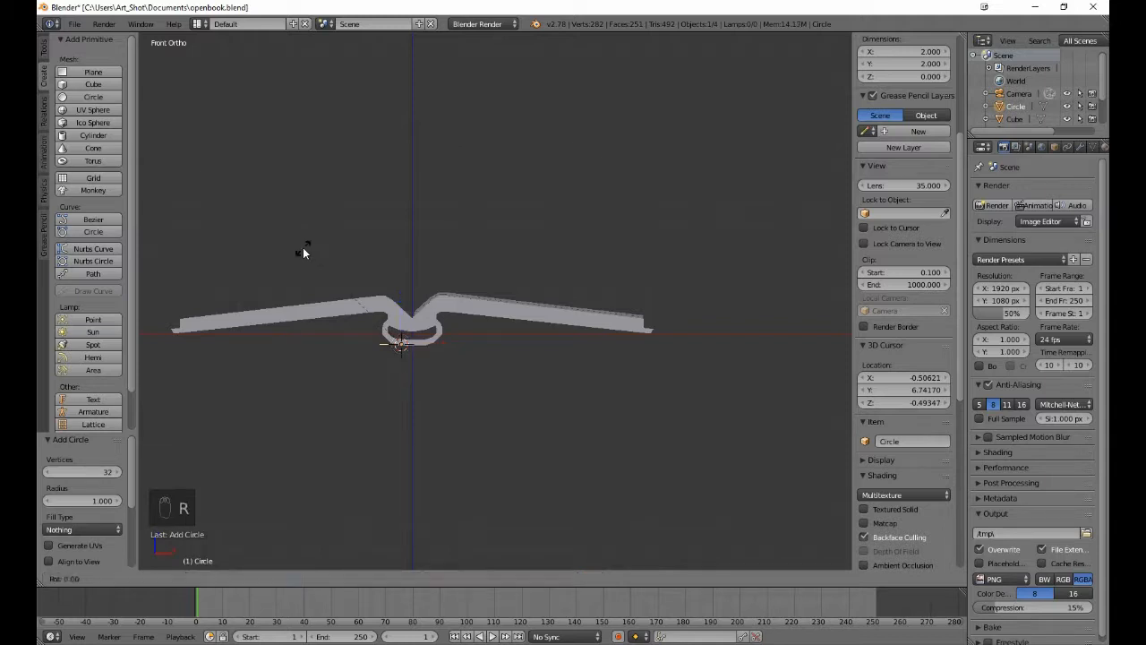
pyautogui.write('90')
pyautogui.click(303, 252)
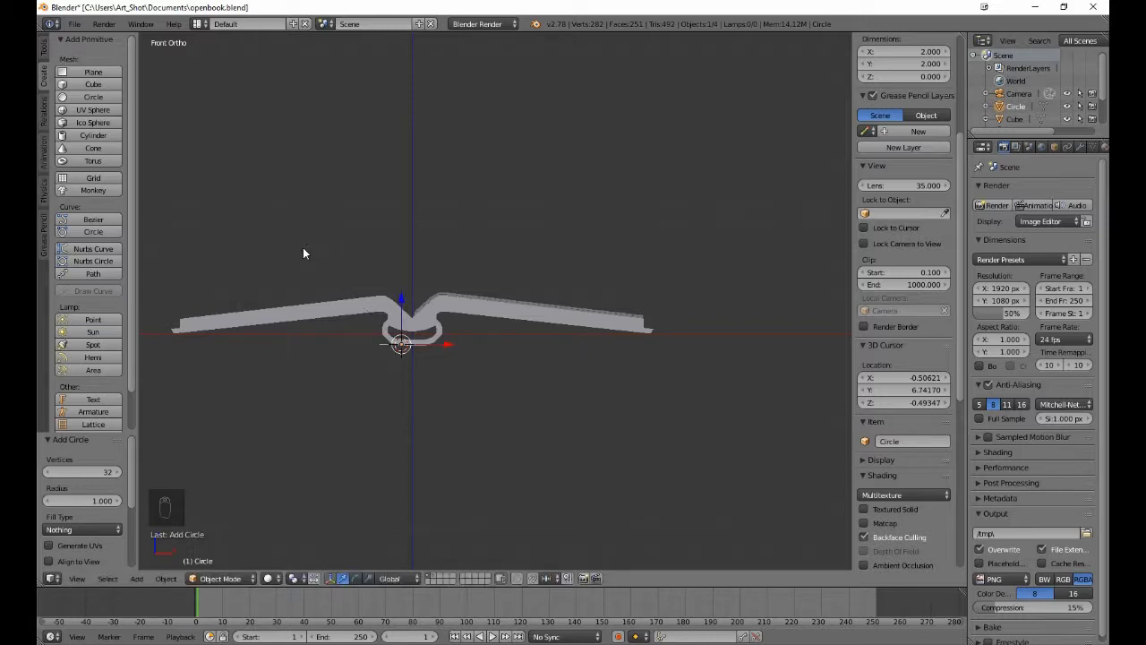
# - Rotate the circle 90° about the global X axis so it stands upright facing the front view
pyautogui.press('r')
pyautogui.write('x')
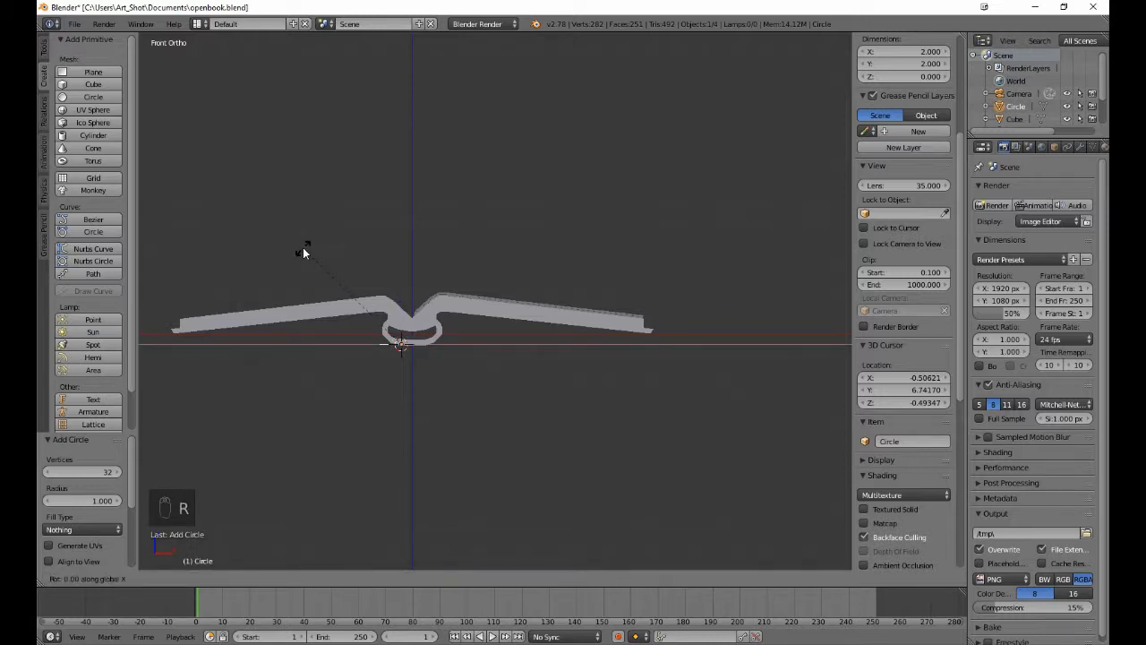
pyautogui.write('90')
pyautogui.click(303, 252)
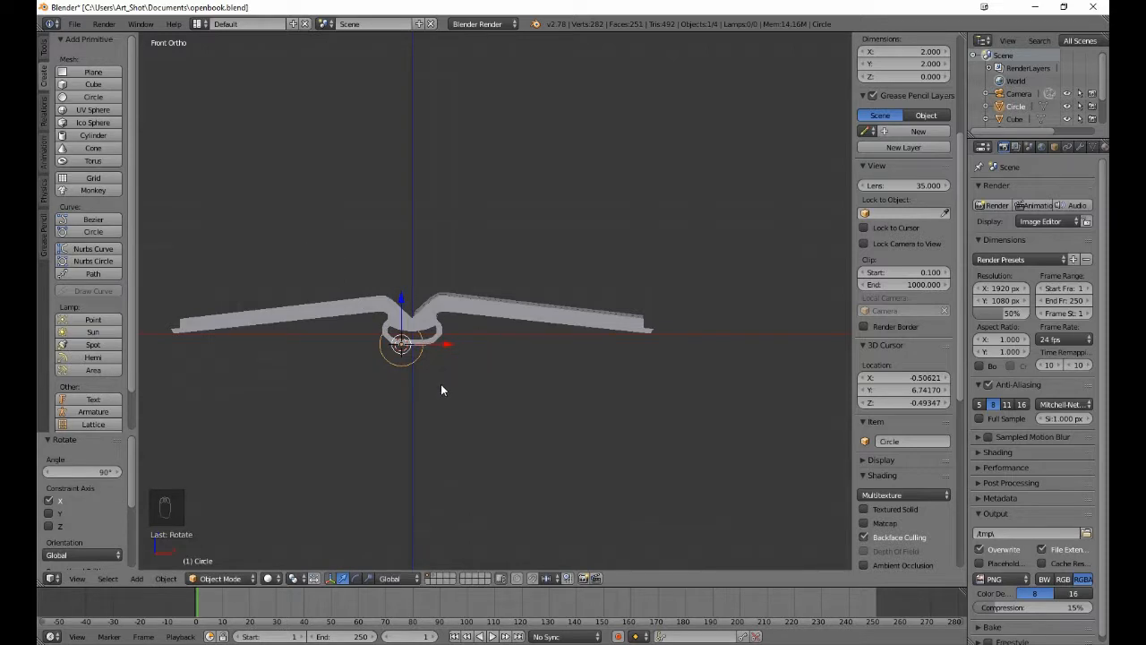
# - Center the circle on the book's spine and scale it to about 21.3 units in diameter, then deselect everything
pyautogui.press('g')
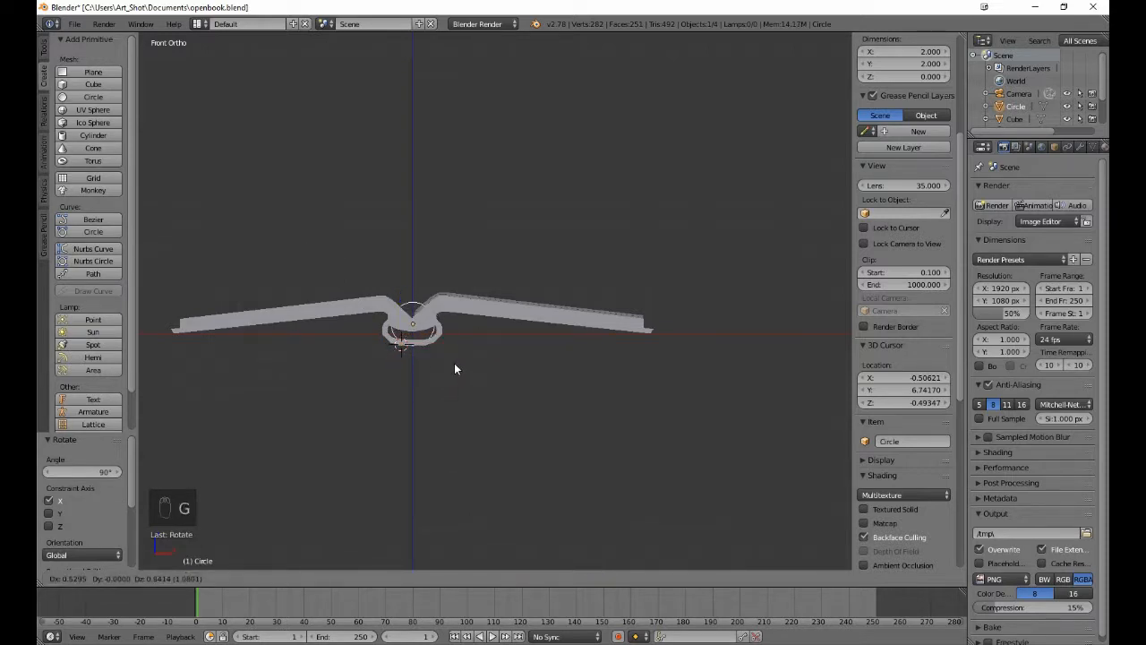
pyautogui.click(454, 374)
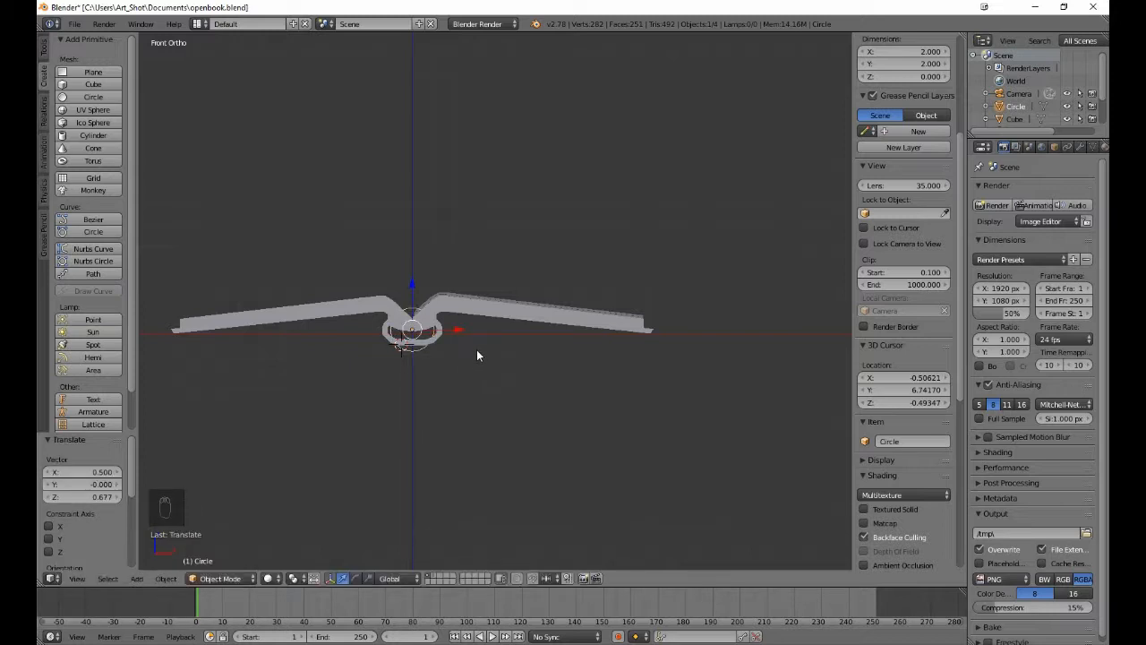
pyautogui.press('s')
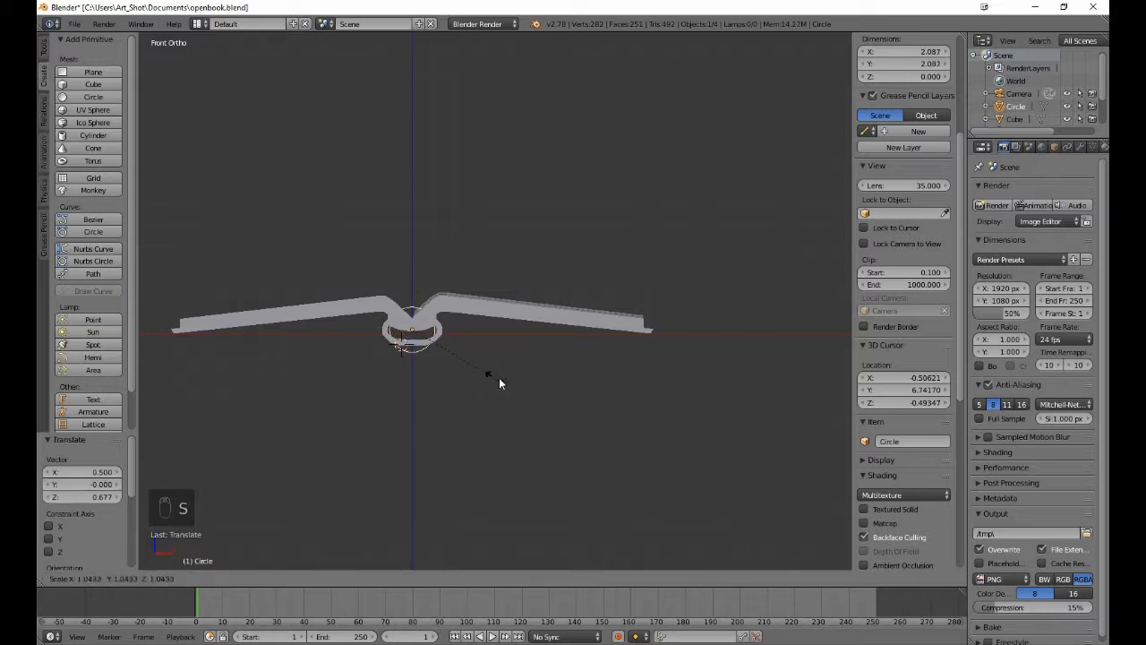
pyautogui.click(819, 413)
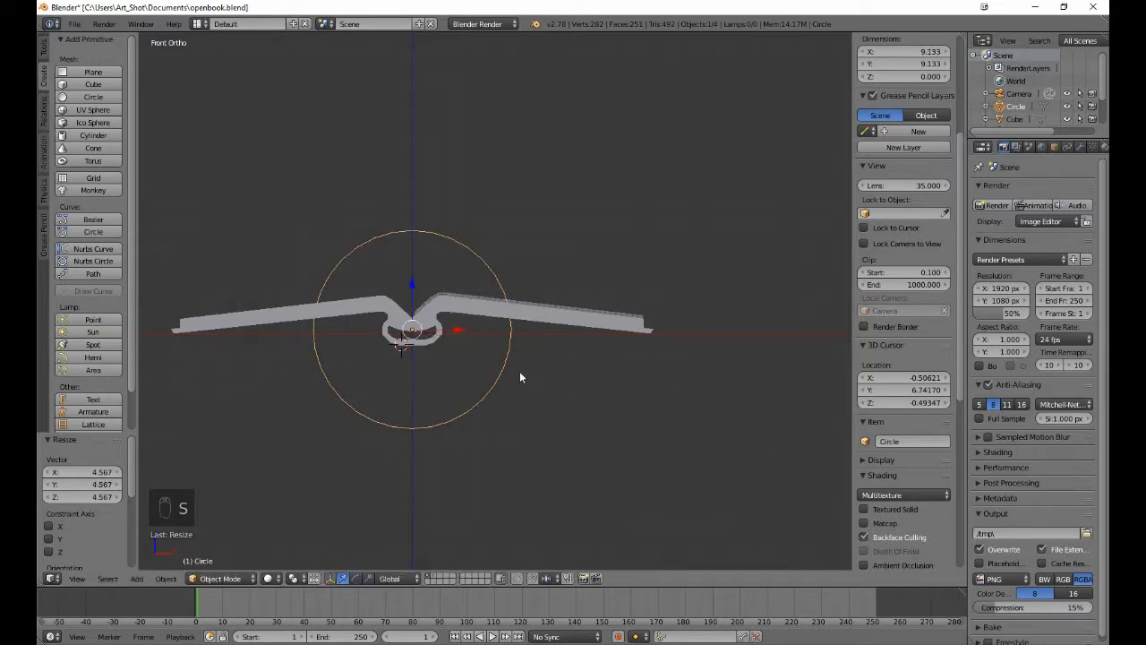
pyautogui.press('s')
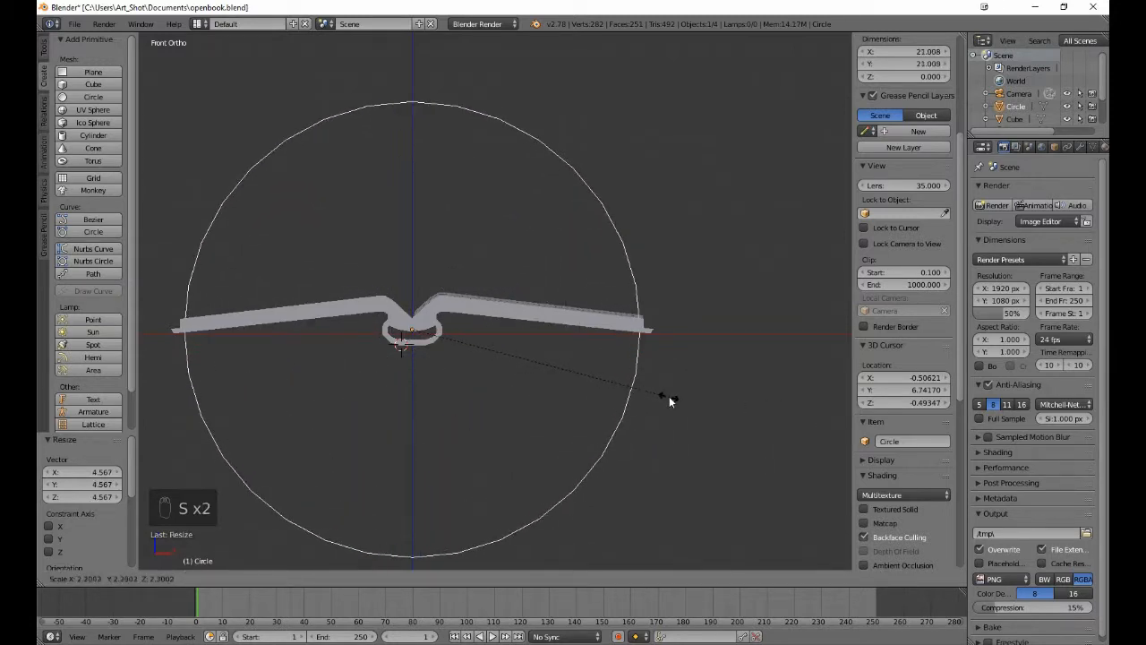
pyautogui.click(673, 396)
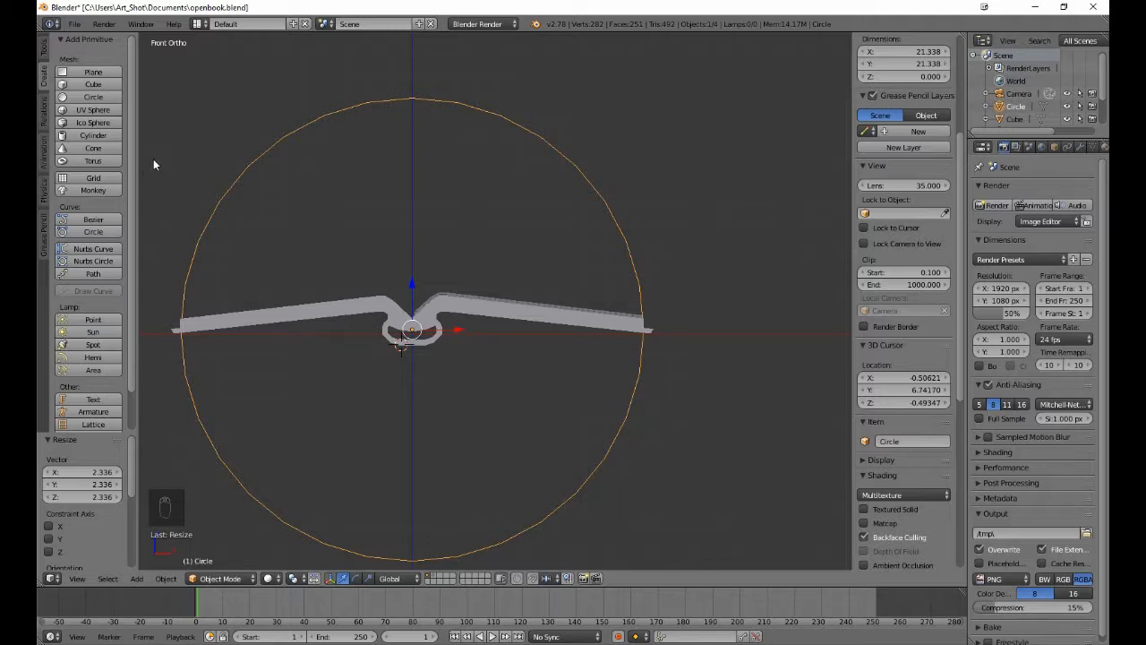
pyautogui.press('a')
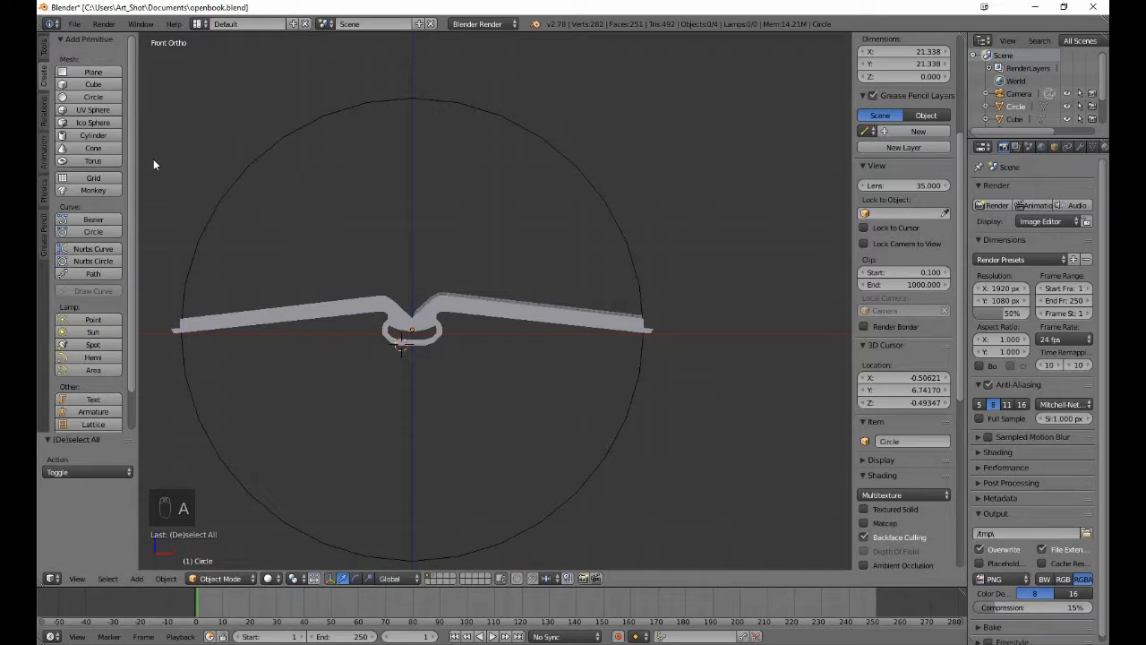
# - Enable the AnimAll add-on from the Animation category in the user preferences
pyautogui.click(79, 27)
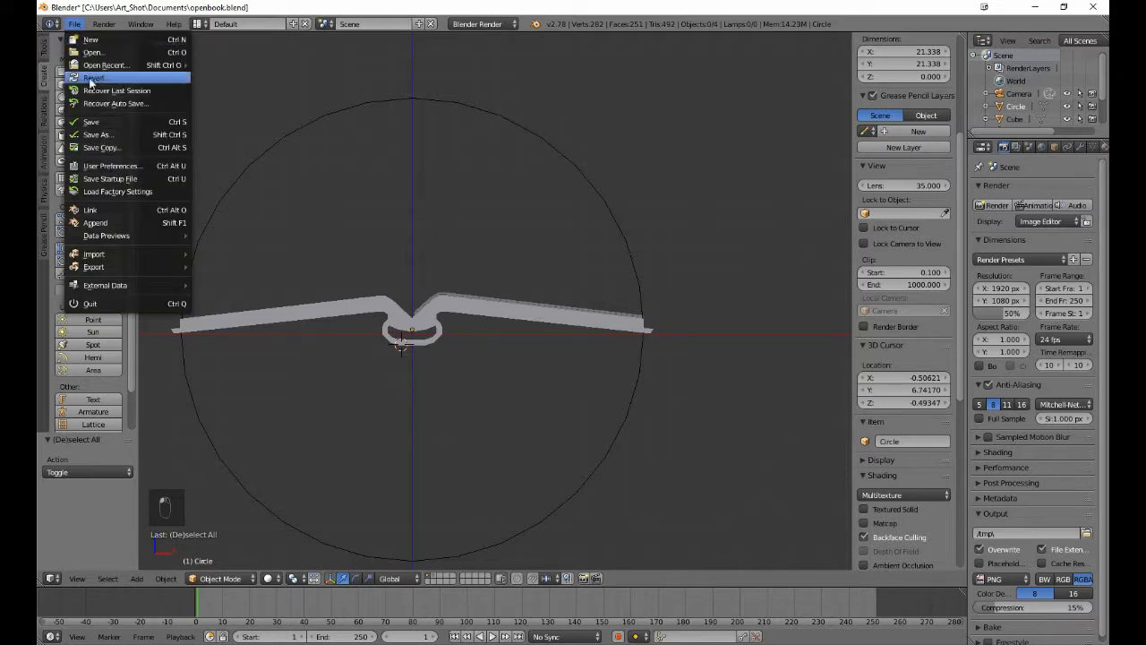
pyautogui.click(112, 165)
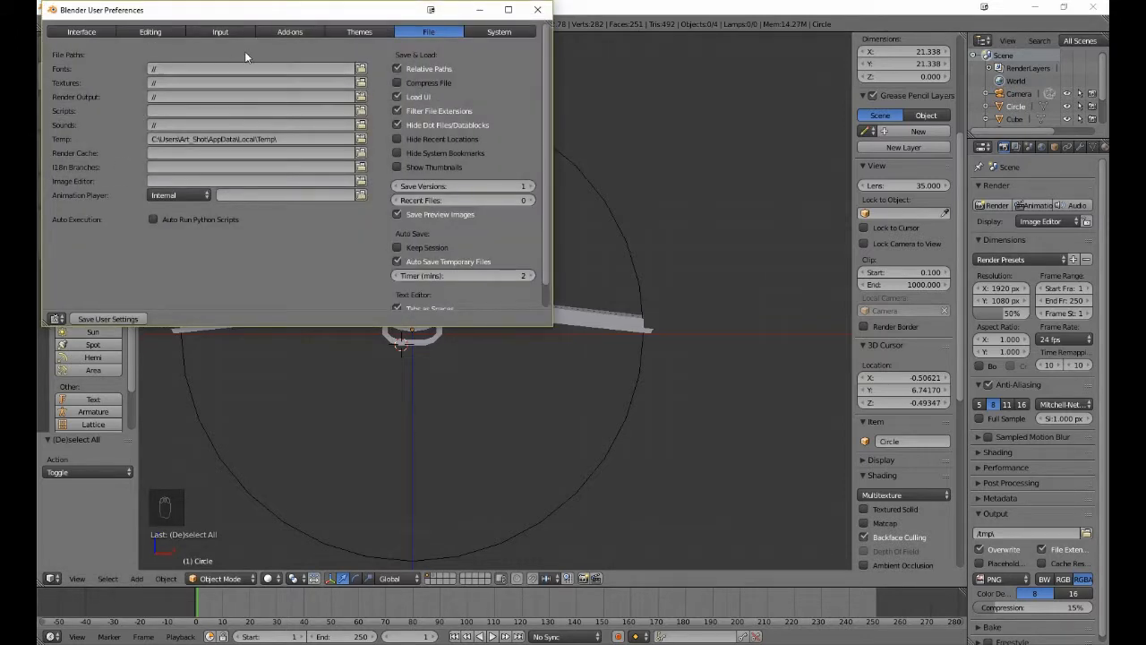
pyautogui.click(276, 32)
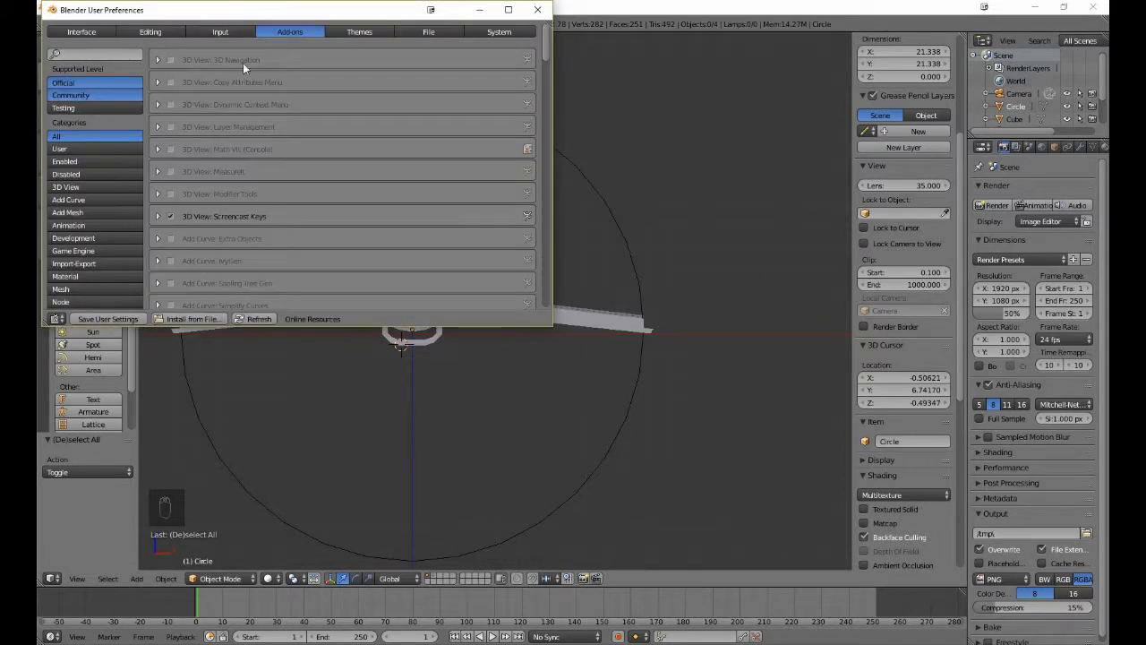
pyautogui.click(77, 227)
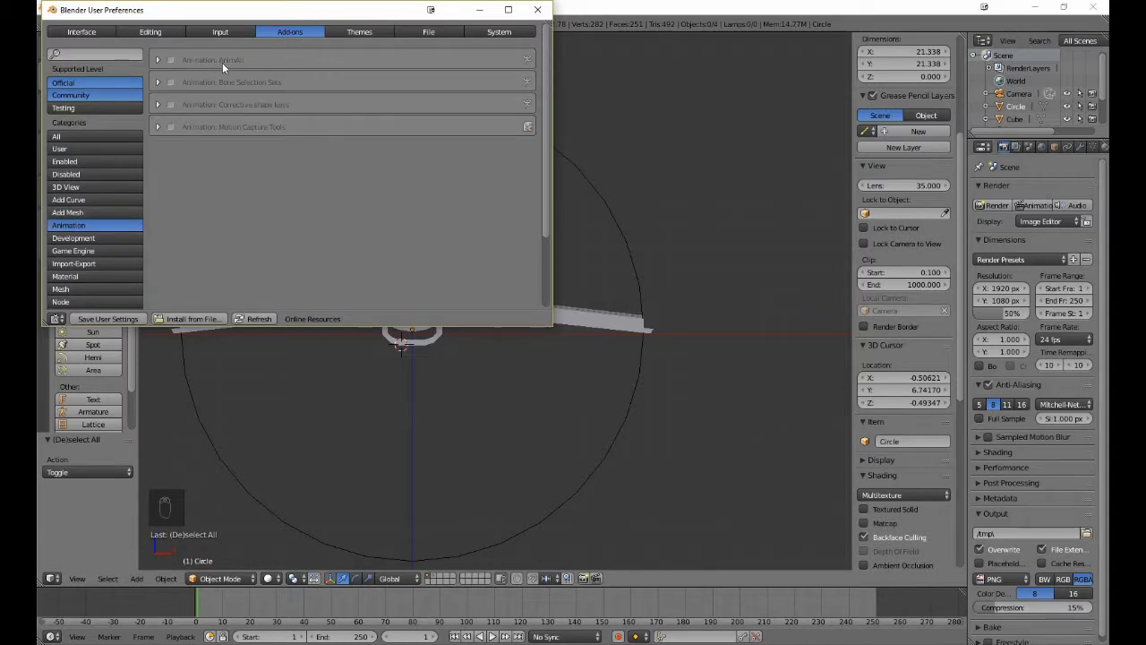
pyautogui.click(171, 61)
pyautogui.click(530, 17)
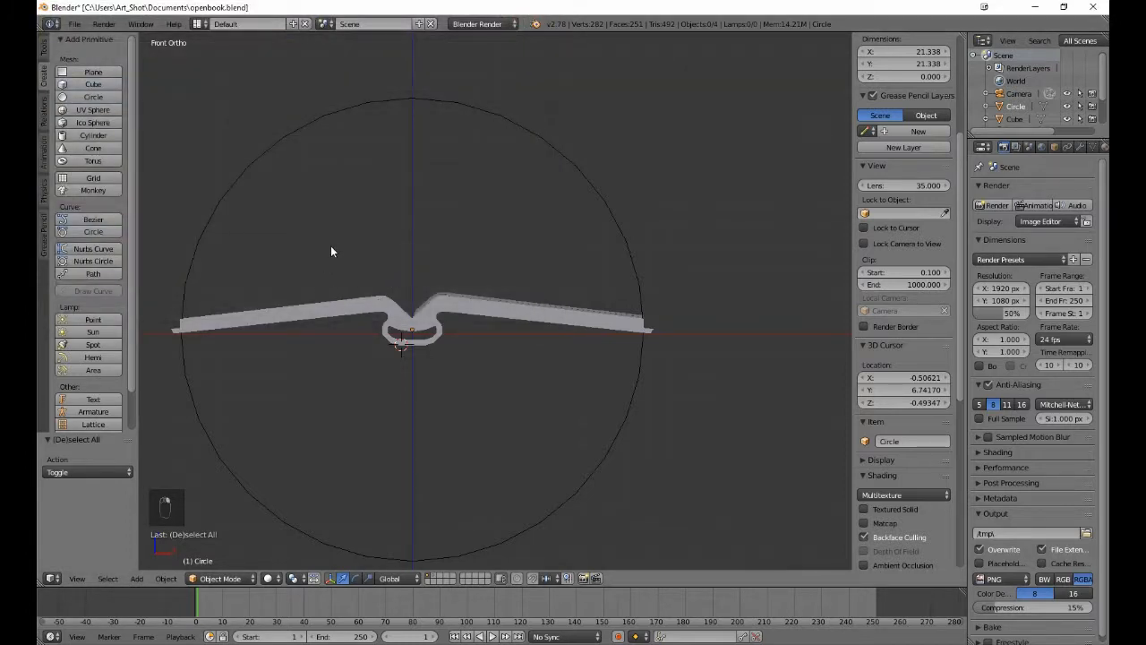
# - Move the farthest page plane about -23.4 units along Y so it overlaps the page plane nearer the book
pyautogui.moveTo(331, 252); pyautogui.dragTo(333, 285, button='middle')
pyautogui.scroll(-3, 335, 279)
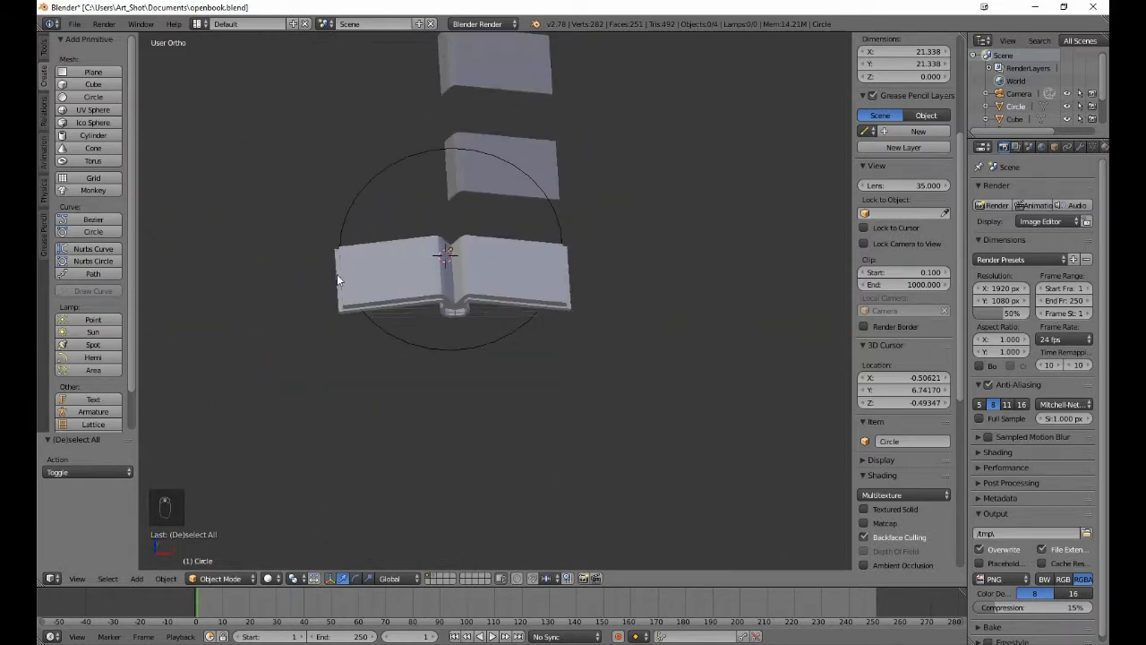
pyautogui.rightClick(460, 185)
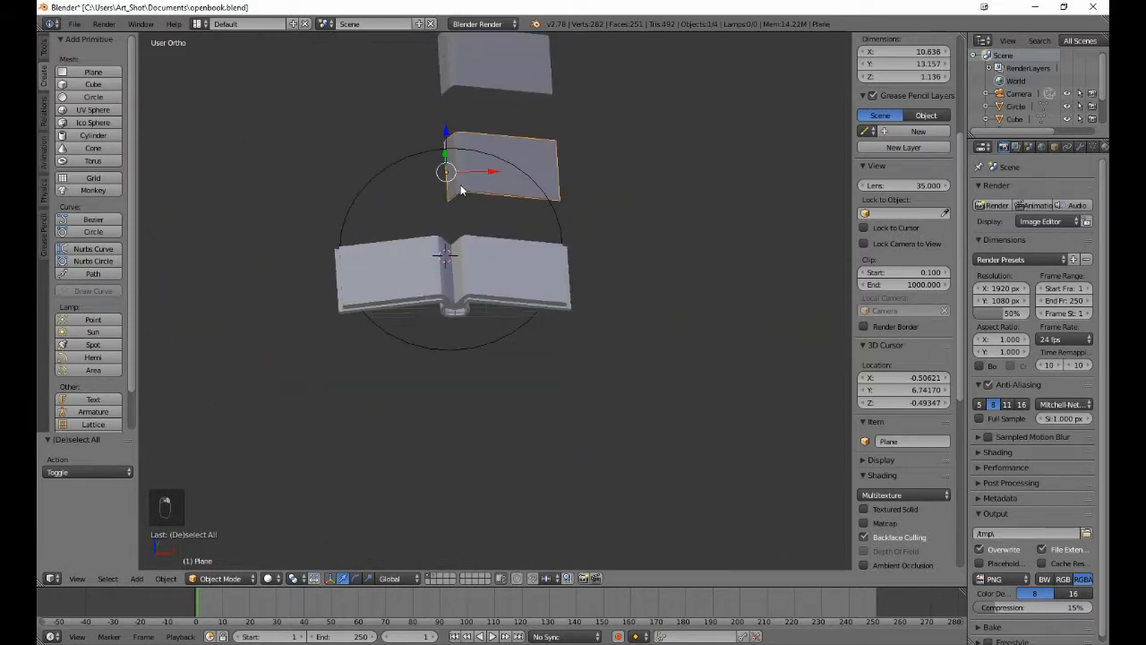
pyautogui.rightClick(481, 87)
pyautogui.moveTo(318, 191); pyautogui.dragTo(540, 287, button='middle')
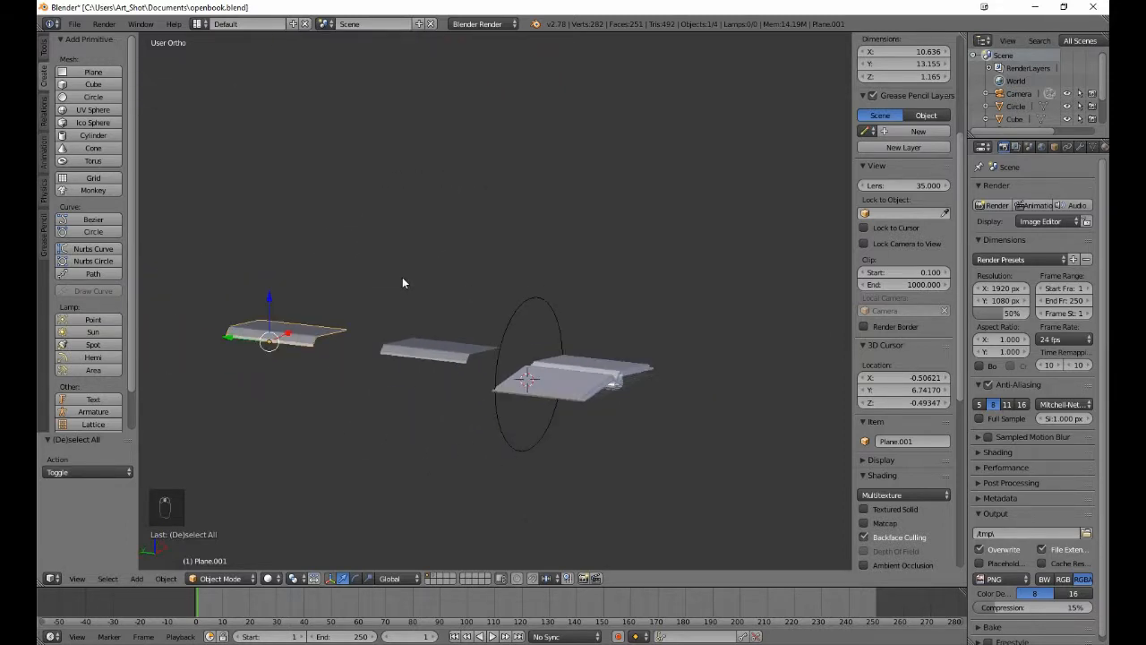
pyautogui.moveTo(402, 281); pyautogui.dragTo(411, 344, button='middle')
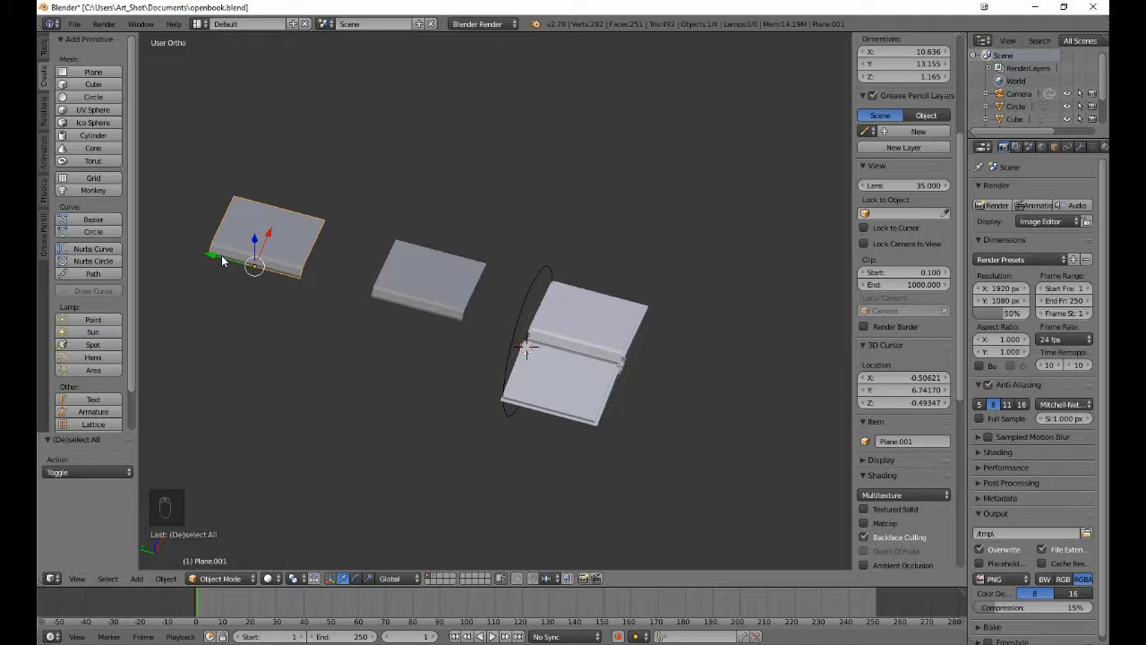
pyautogui.moveTo(221, 255); pyautogui.dragTo(382, 299)
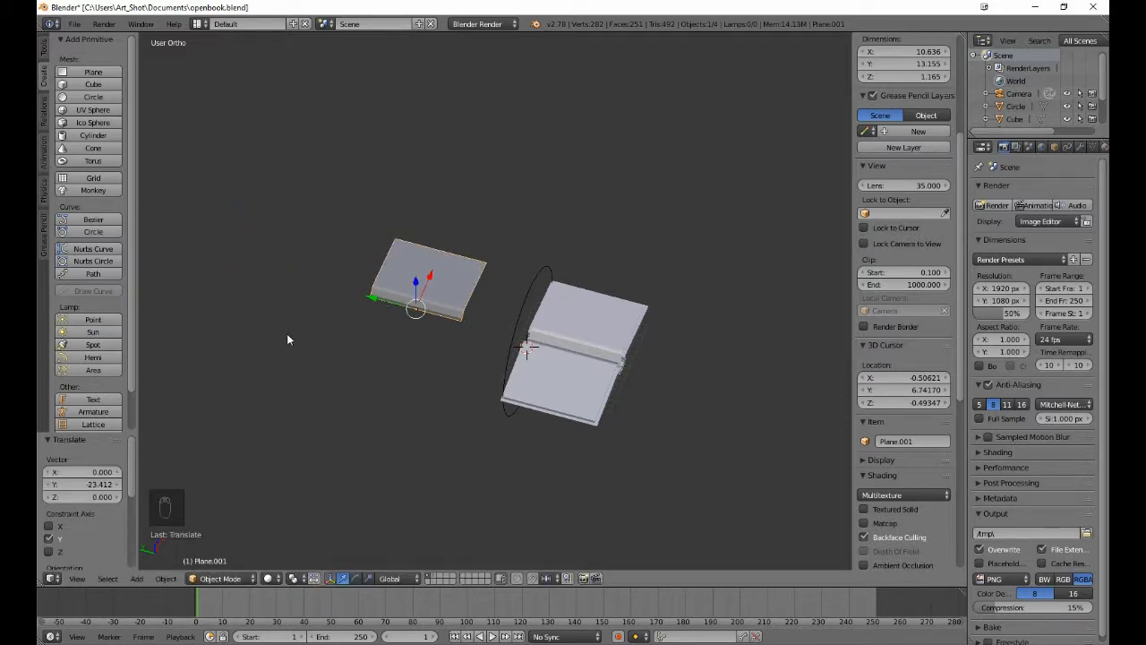
pyautogui.scroll(4, 287, 334)
pyautogui.scroll(1, 385, 337)
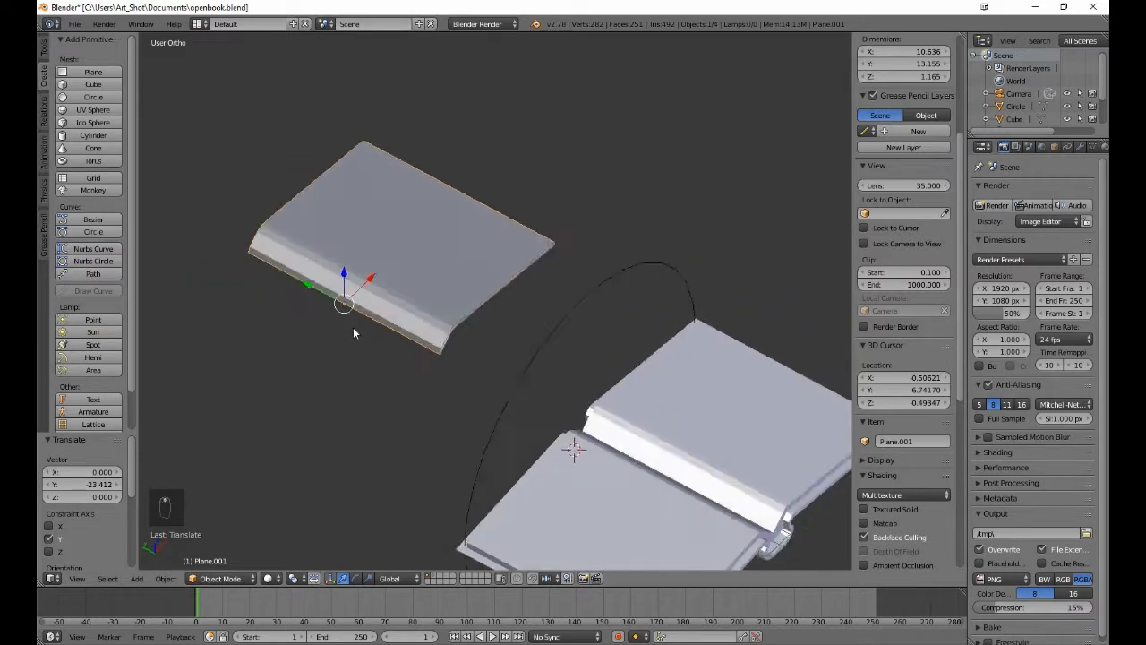
# - Select both page planes together and move them about -21.3 units along Y onto the open book
pyautogui.moveTo(354, 328); pyautogui.dragTo(323, 317, button='middle')
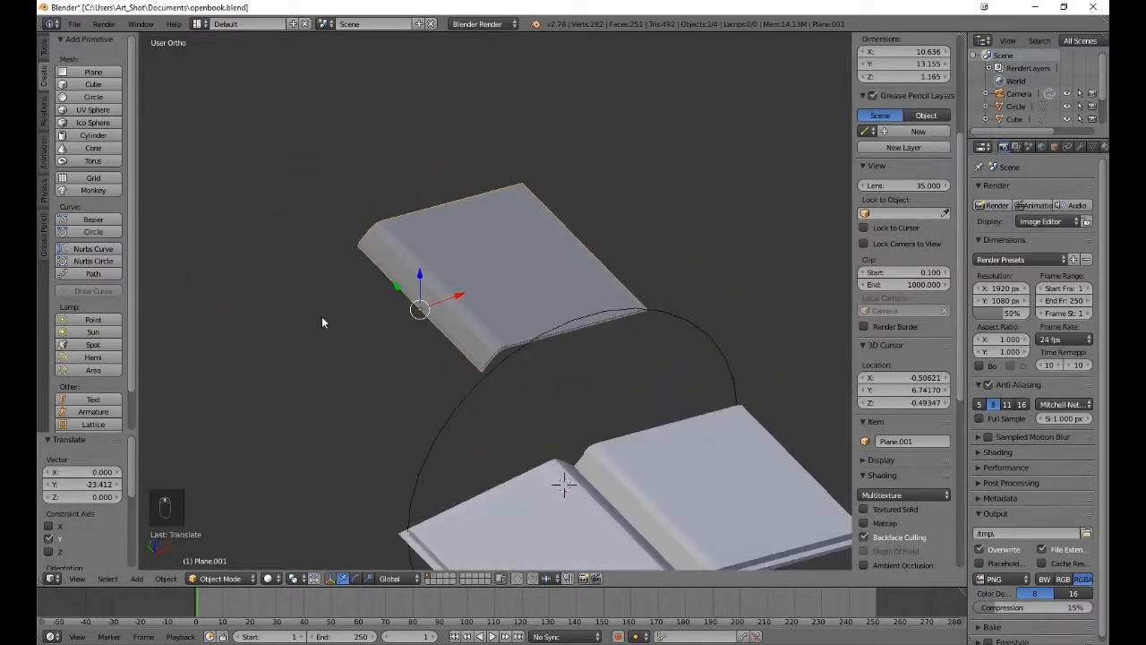
pyautogui.keyDown('shift'); pyautogui.rightClick(540, 342); pyautogui.keyUp('shift')
pyautogui.moveTo(540, 343); pyautogui.dragTo(499, 392, button='middle')
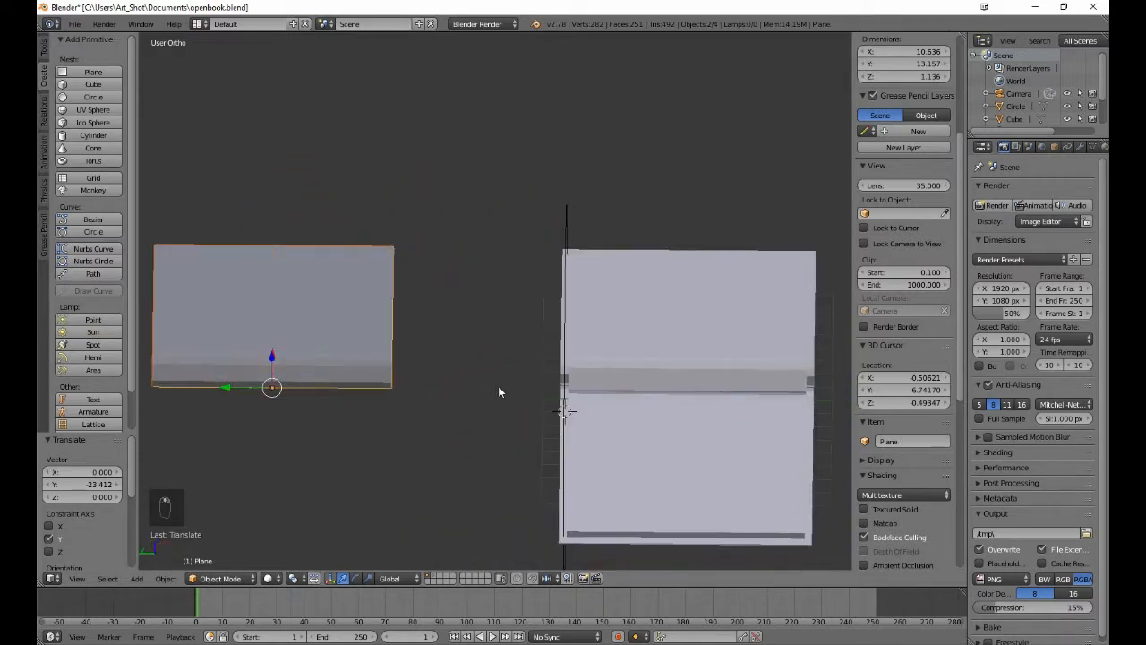
pyautogui.press('KP_7')
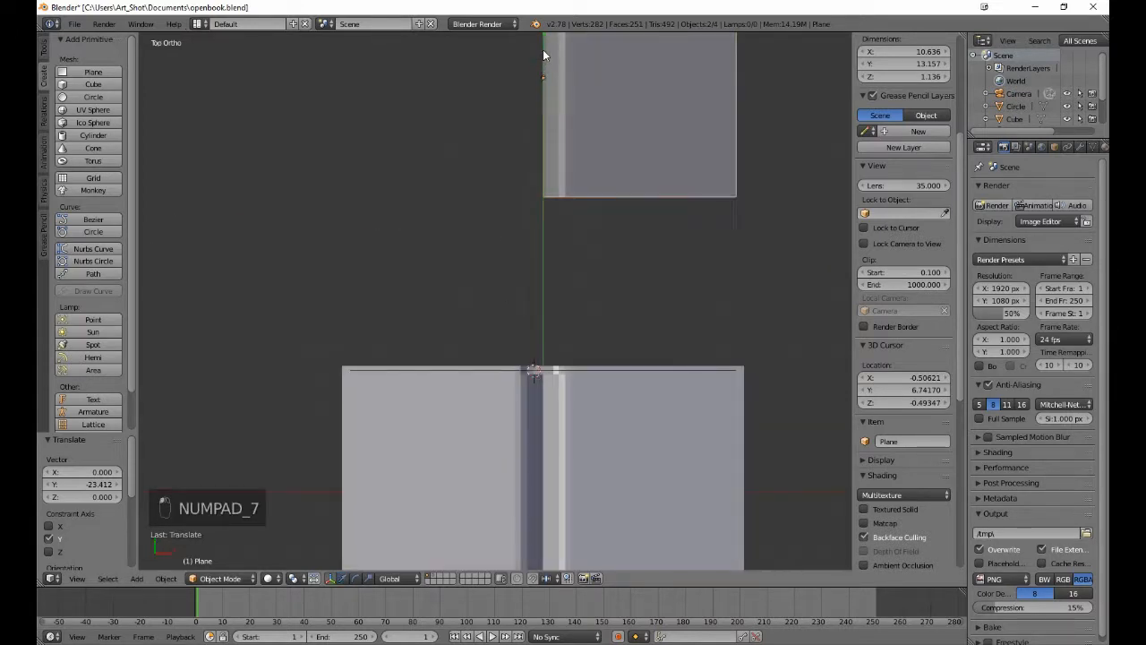
pyautogui.moveTo(543, 49); pyautogui.dragTo(582, 430)
pyautogui.keyDown('shift'); pyautogui.scroll(-8, 617, 253); pyautogui.keyUp('shift')
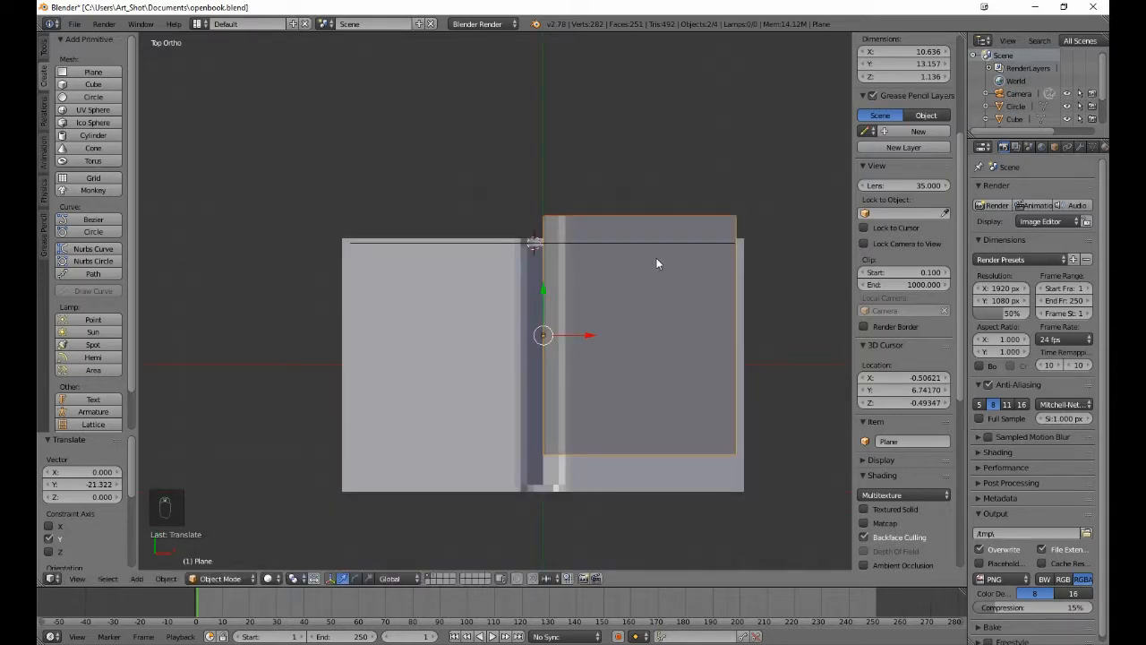
# - In wireframe display, move both page planes about -1.6 units along Y to line up with the book's page block, then deselect everything
pyautogui.press('z')
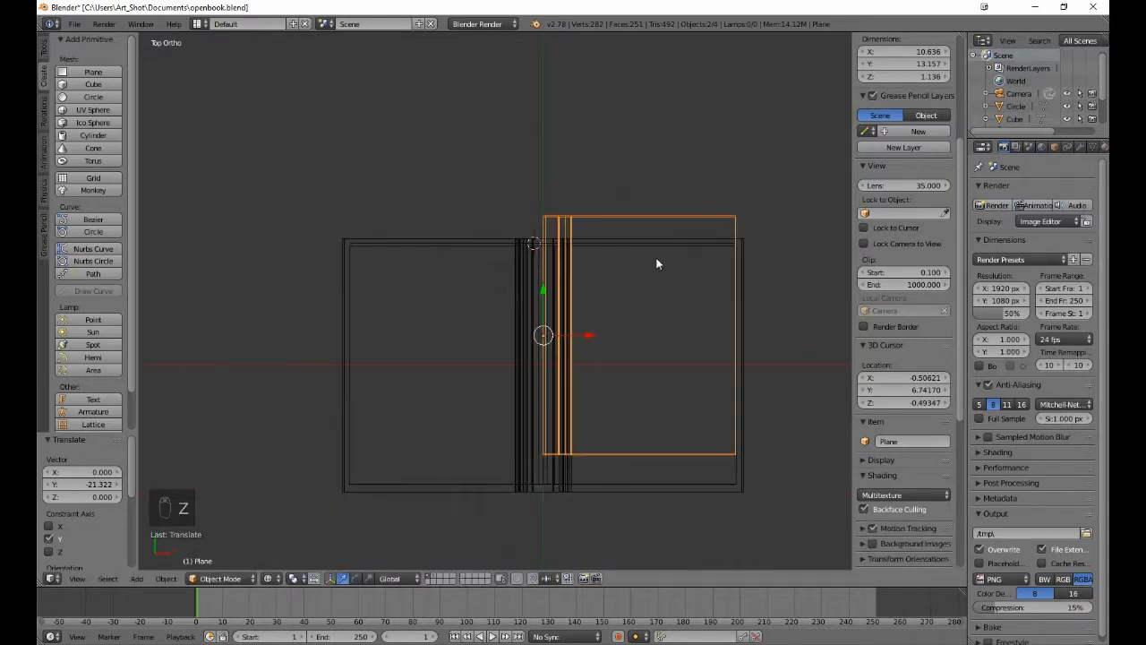
pyautogui.rightClick(577, 220)
pyautogui.moveTo(546, 290); pyautogui.dragTo(547, 290)
pyautogui.keyDown('shift'); pyautogui.rightClick(570, 225); pyautogui.keyUp('shift')
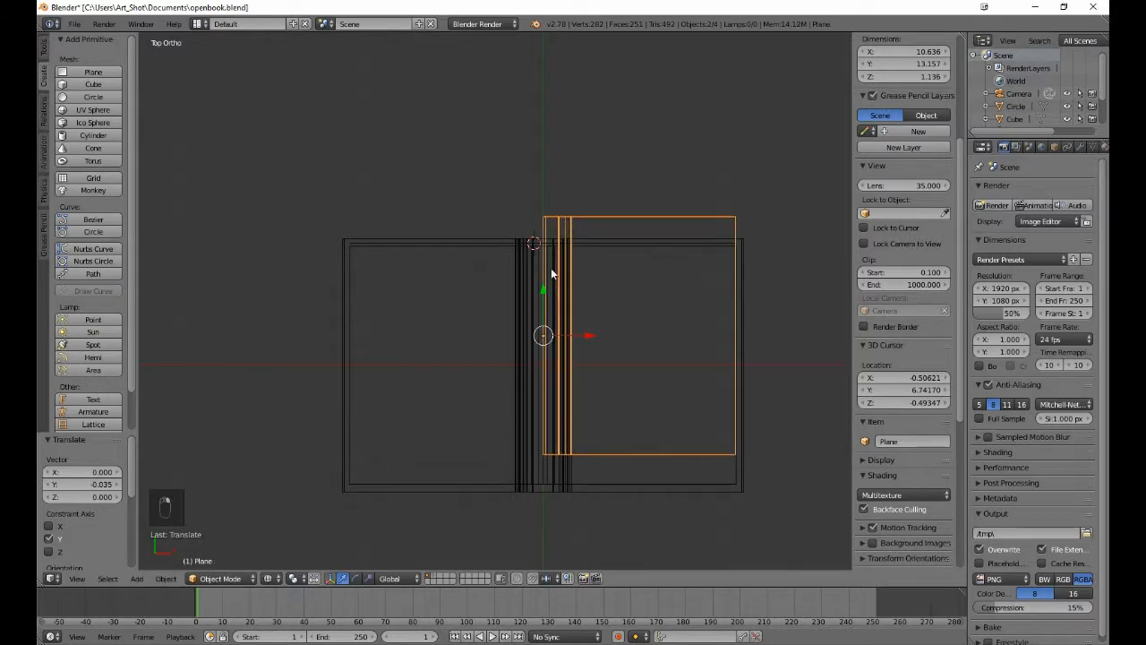
pyautogui.moveTo(543, 291); pyautogui.dragTo(547, 316)
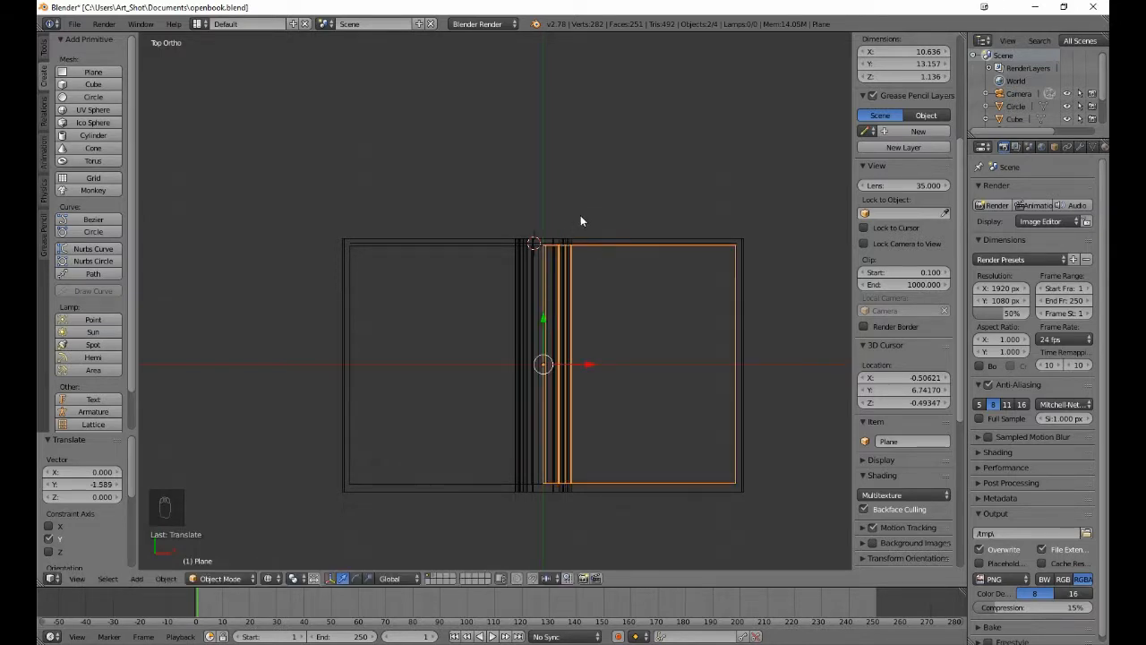
pyautogui.press('a')
# - Select both page planes and the book last, and join them into one object
pyautogui.moveTo(430, 389); pyautogui.dragTo(451, 343, button='middle')
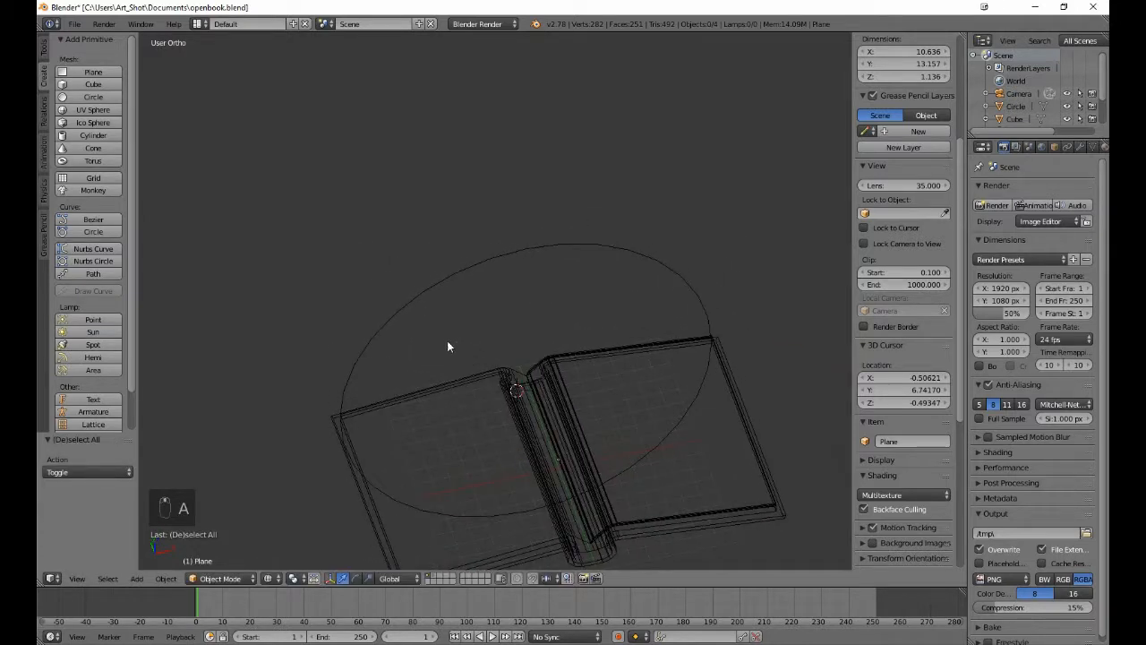
pyautogui.rightClick(636, 519)
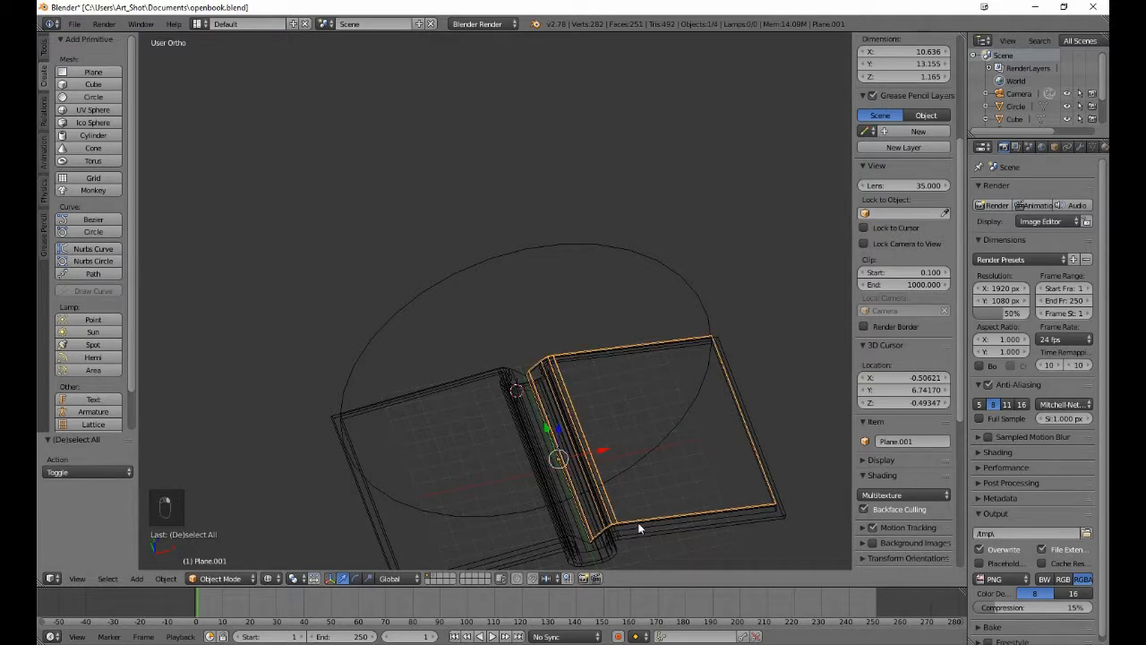
pyautogui.keyDown('shift'); pyautogui.rightClick(638, 529); pyautogui.keyUp('shift')
pyautogui.keyDown('shift'); pyautogui.rightClick(639, 526); pyautogui.keyUp('shift')
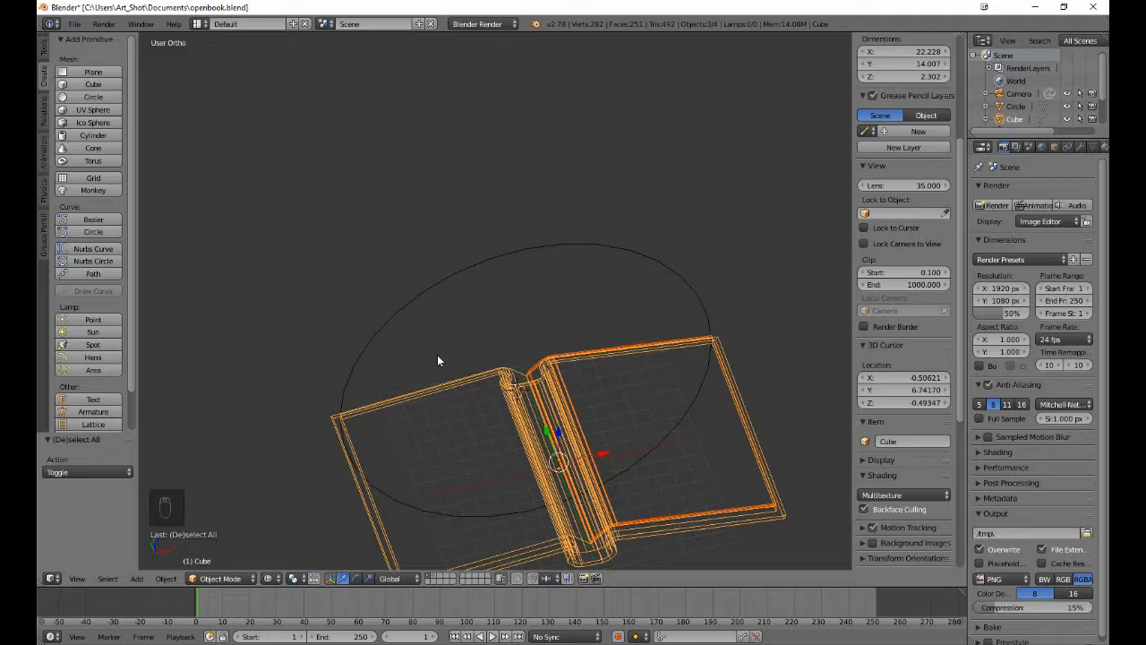
pyautogui.hotkey('ctrl', 'j')
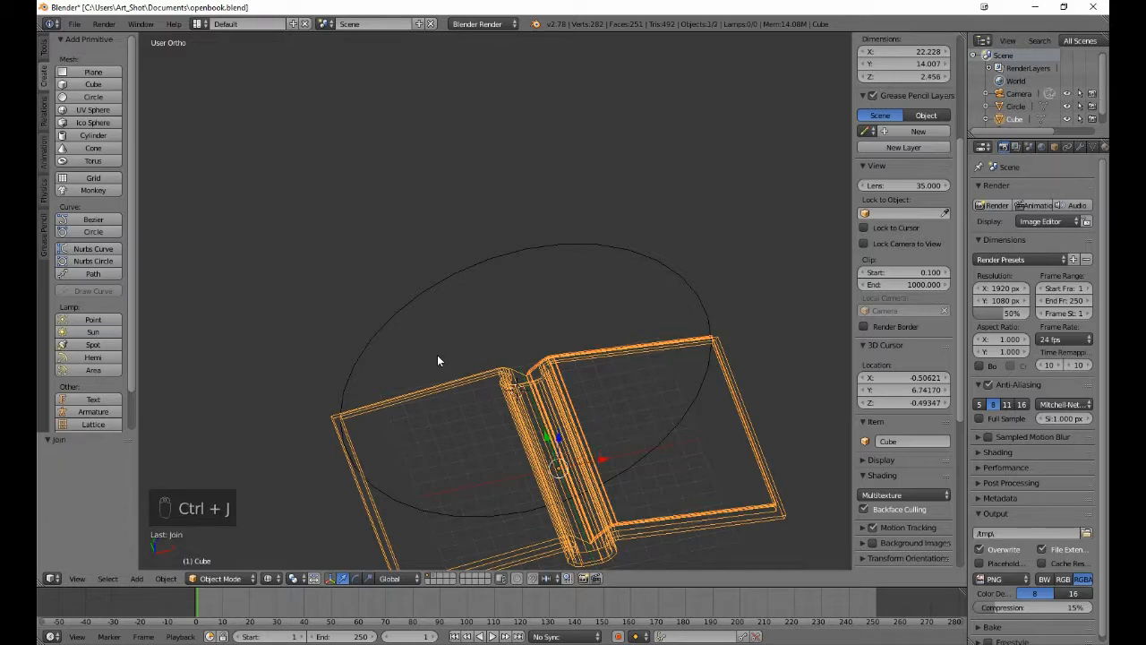
# - Open the joined book mesh in Edit Mode from the front view and set the animation's end frame to 100
pyautogui.press('KP_3')
pyautogui.press('KP_1')
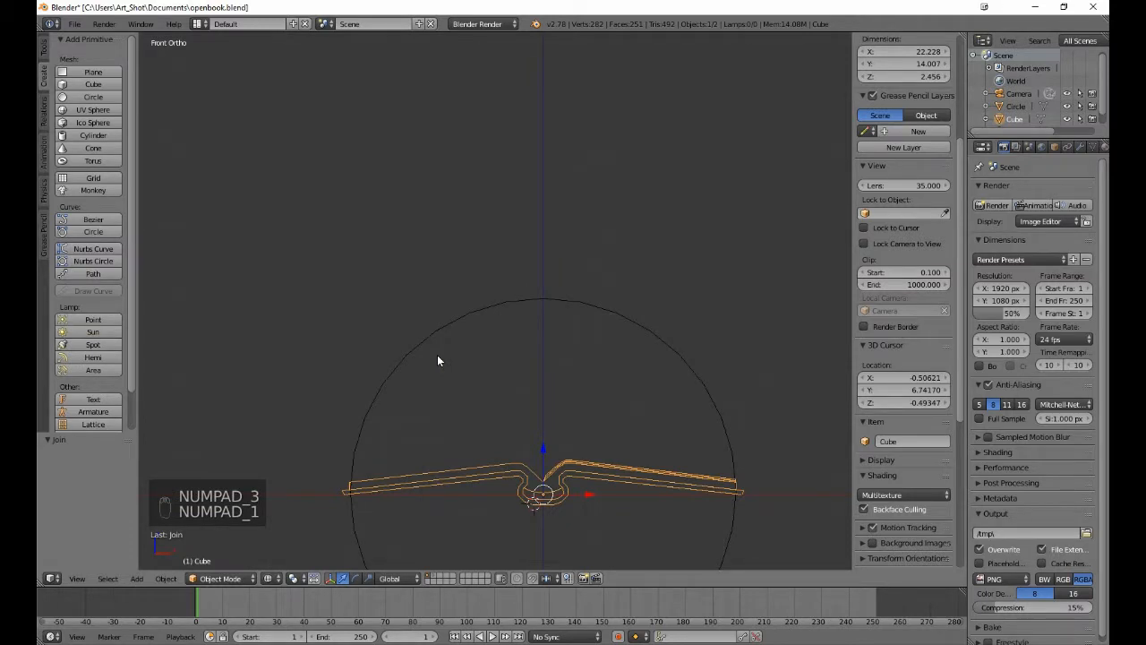
pyautogui.press('Tab')
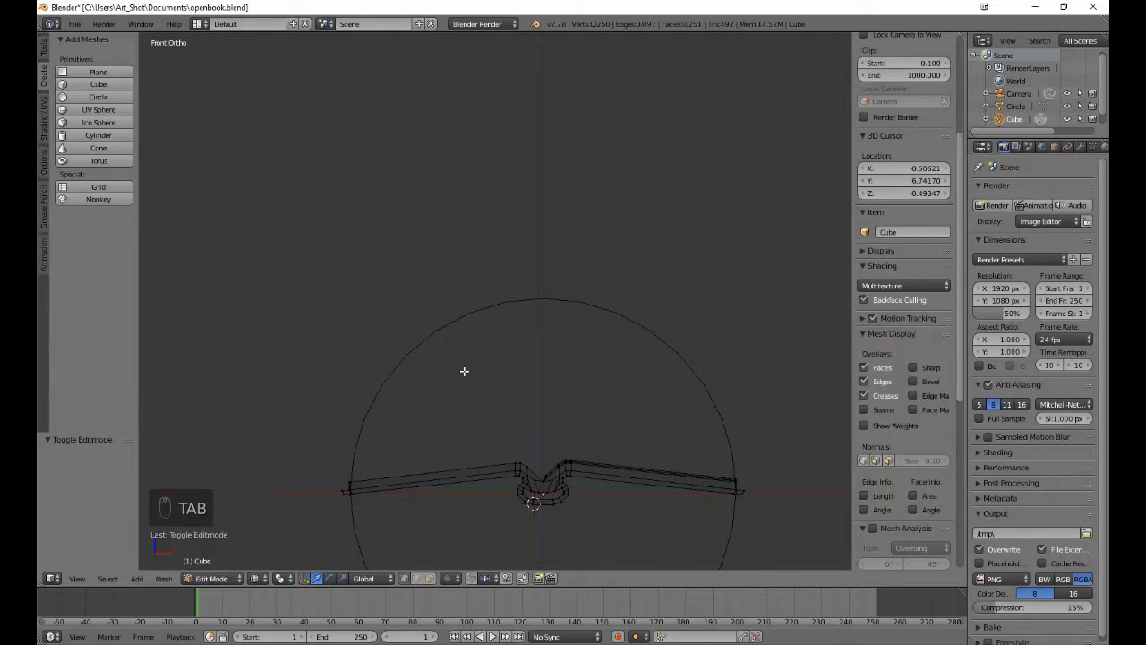
pyautogui.scroll(4, 459, 367)
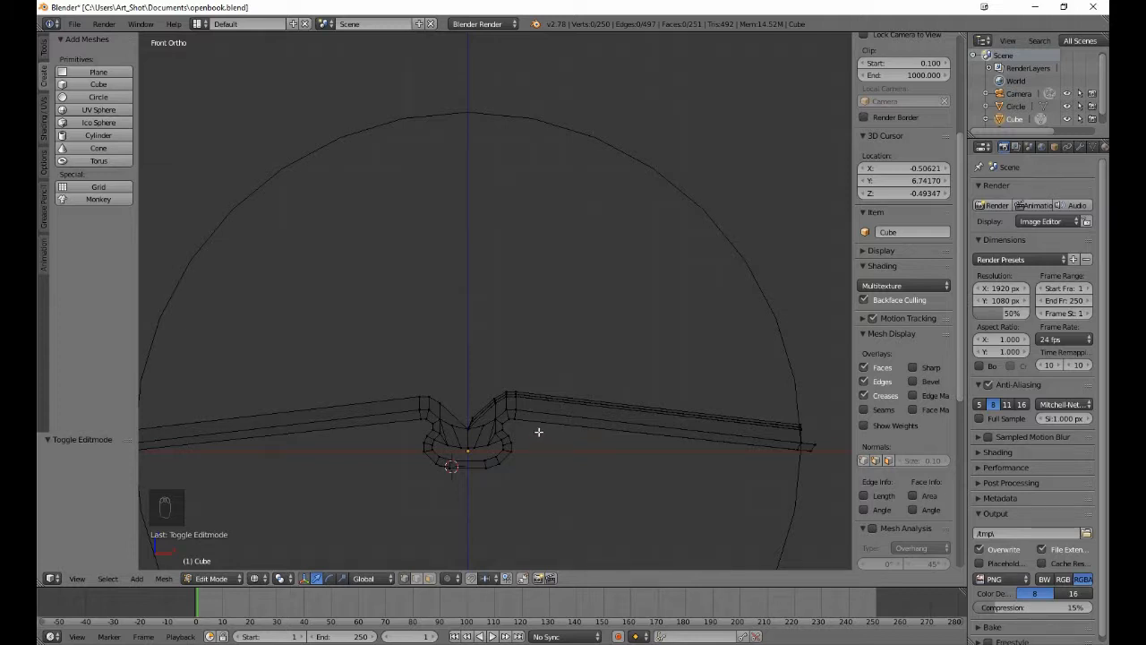
pyautogui.click(358, 636)
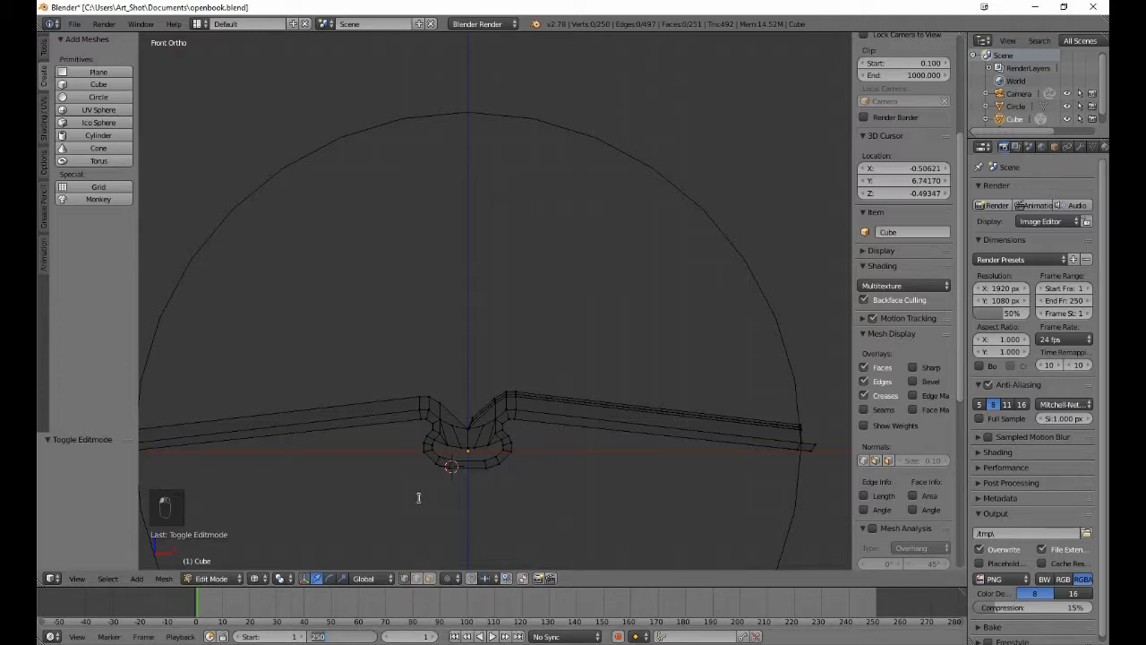
pyautogui.write('100')
pyautogui.press('Return')
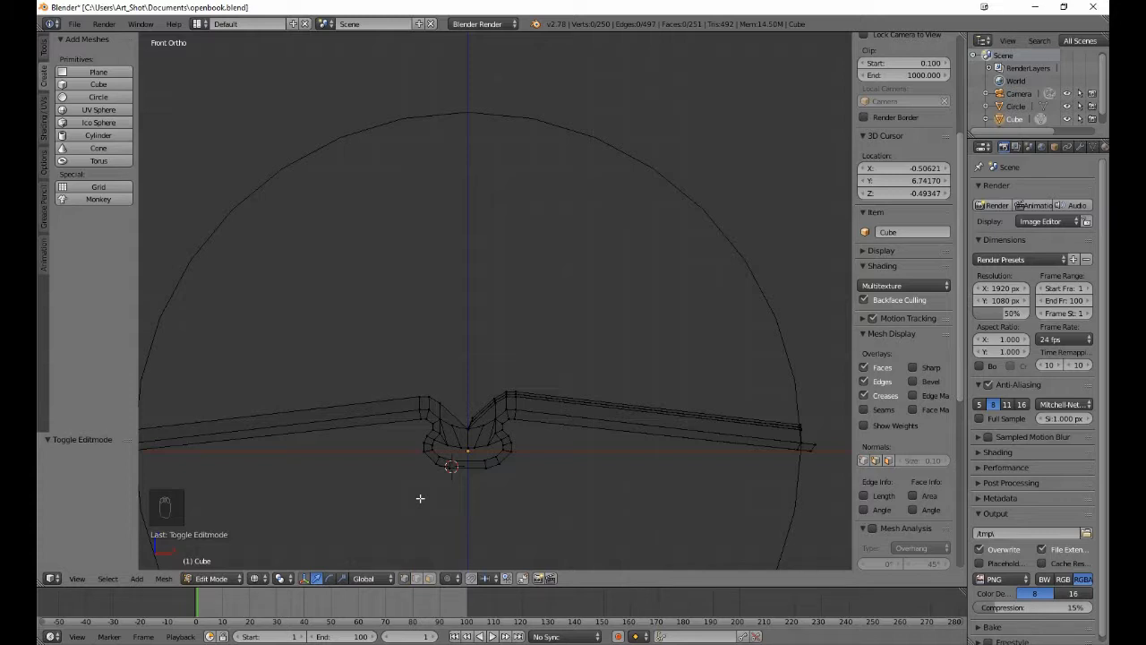
# - Insert an AnimAll keyframe at frame 100 with only the Points option enabled
pyautogui.hotkey('shift', 'Right')
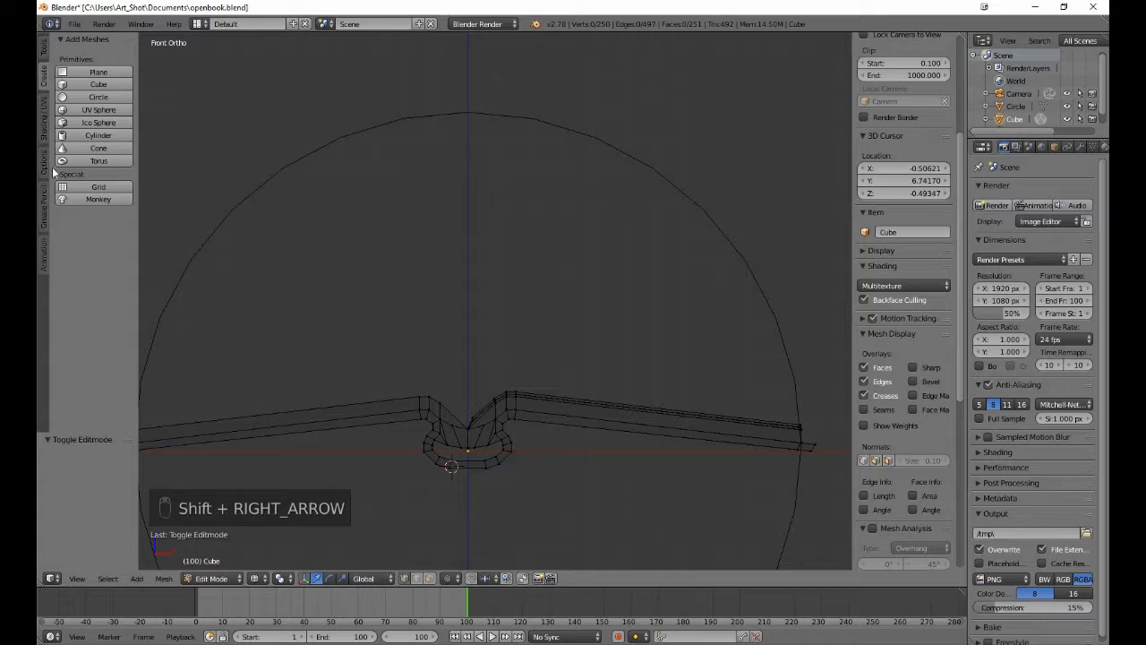
pyautogui.click(47, 244)
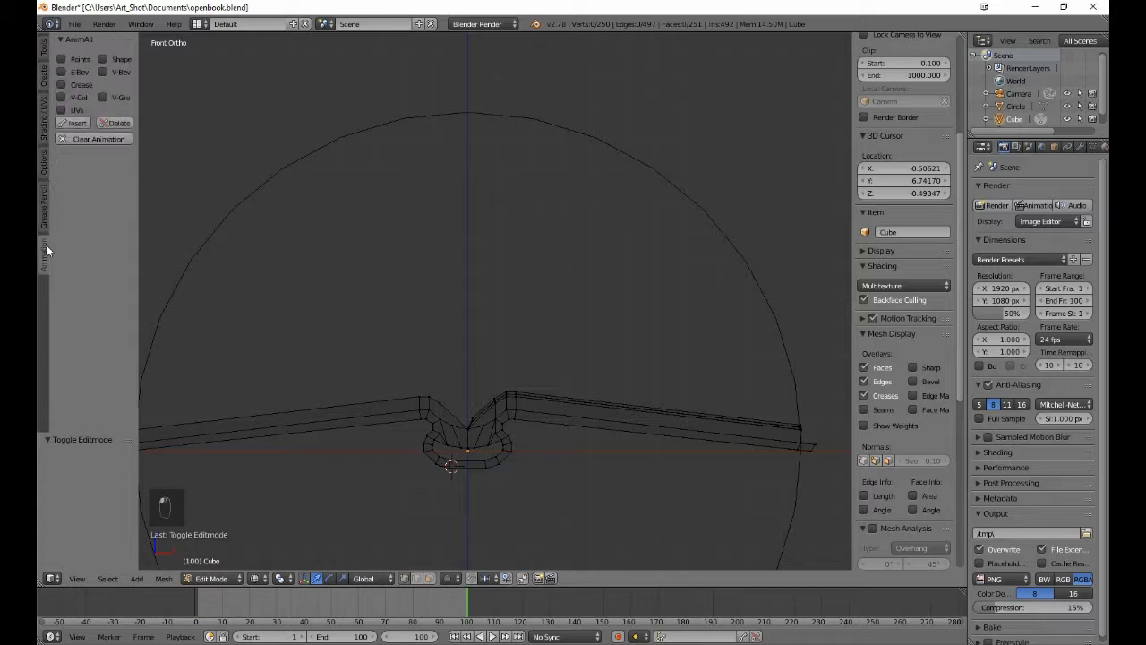
pyautogui.click(68, 56)
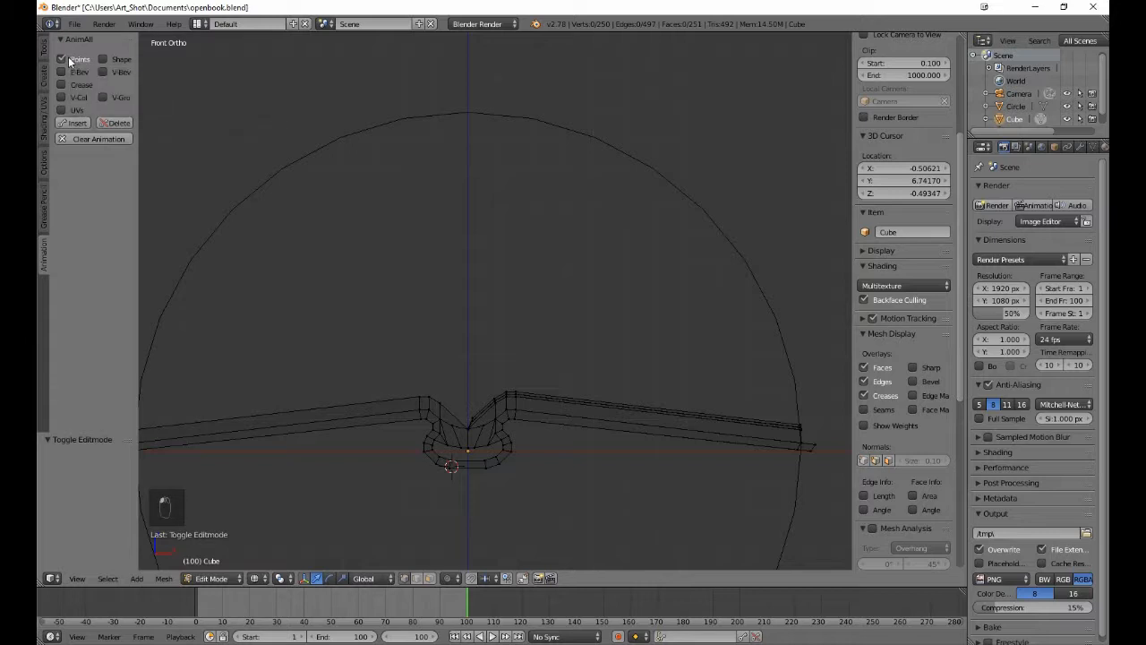
pyautogui.click(72, 122)
# - Step the timeline back to frame 75
pyautogui.press('Left')
pyautogui.press('Left')
pyautogui.press('Left')
pyautogui.press('Left')
pyautogui.press('Left')
pyautogui.press('Left')
pyautogui.press('Left')
pyautogui.press('Left')
pyautogui.press('Left')
pyautogui.press('Left')
pyautogui.press('Left')
pyautogui.press('Left')
pyautogui.press('Left')
pyautogui.press('Left')
pyautogui.press('Left')
pyautogui.press('Left')
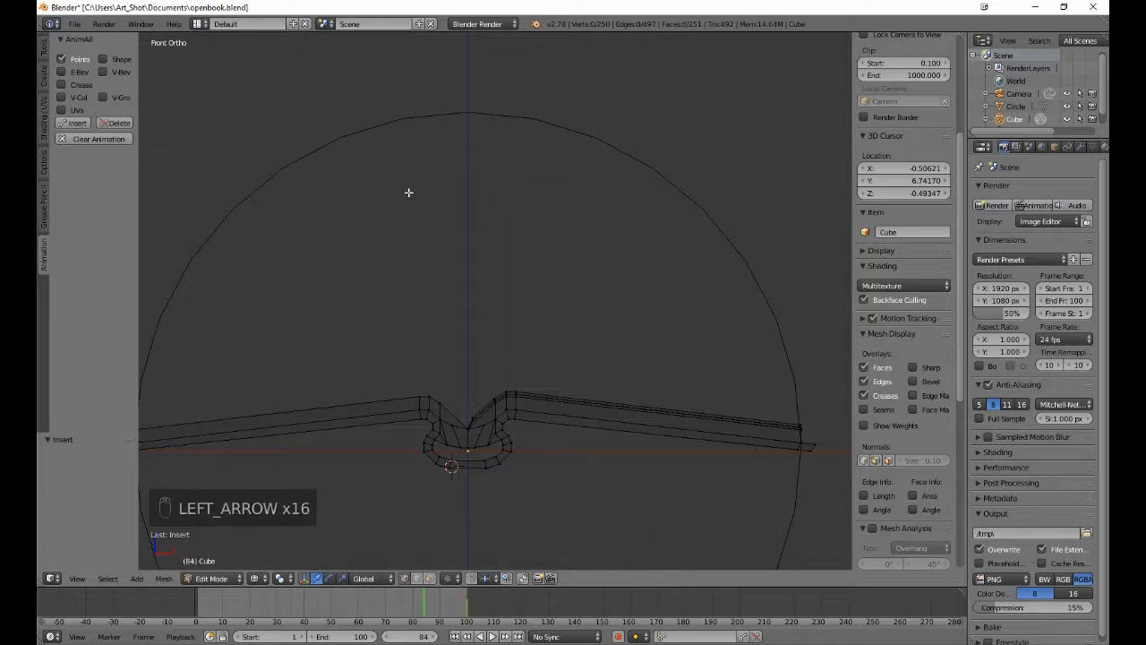
pyautogui.press('Left')
pyautogui.press('Left')
pyautogui.press('Left')
pyautogui.press('Left')
pyautogui.press('Left')
pyautogui.press('Left')
pyautogui.press('Left')
pyautogui.press('Left')
pyautogui.press('Left')
pyautogui.press('Left')
pyautogui.press('Right')
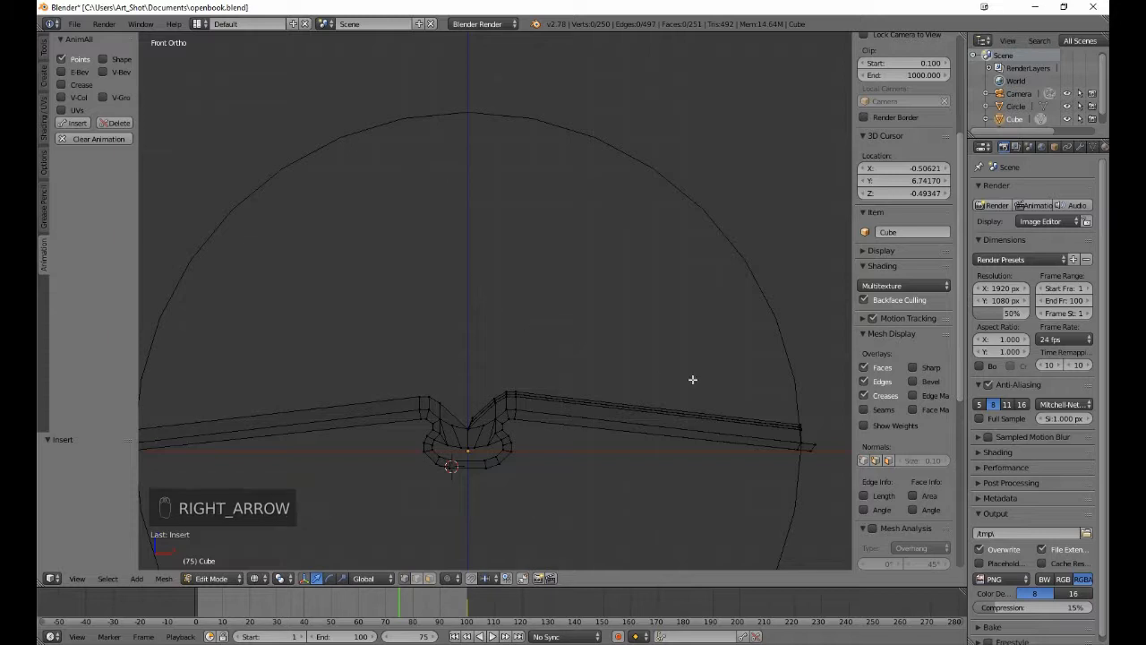
# - Box-select the vertices at the outer edge of the topmost page, away from the spine
pyautogui.scroll(4, 734, 340)
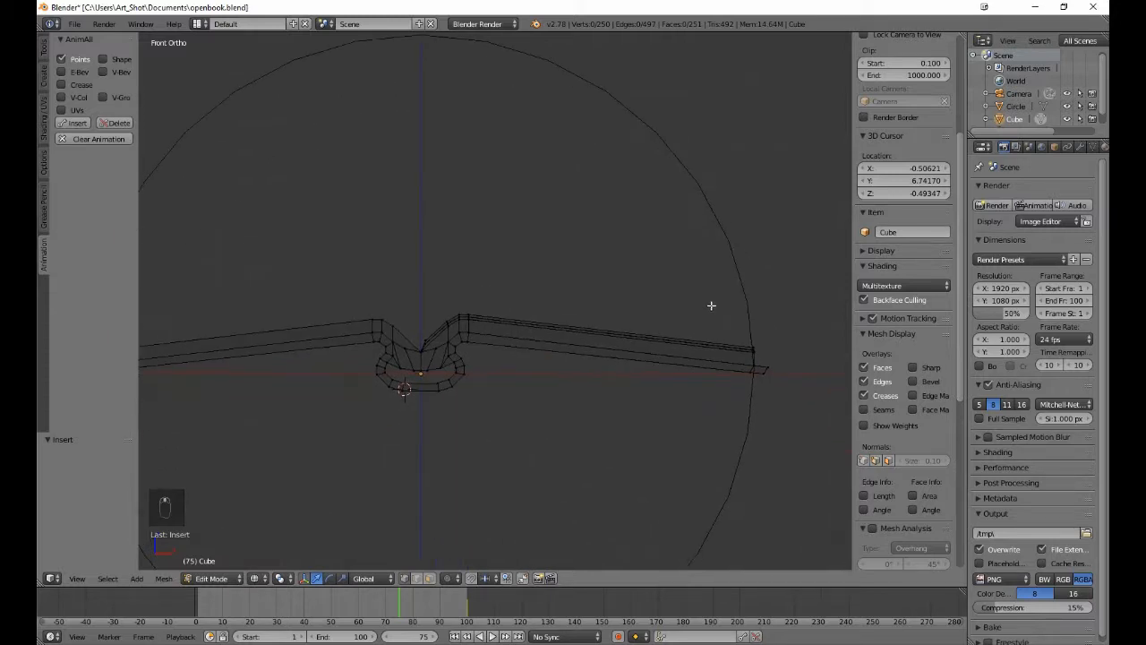
pyautogui.scroll(5, 492, 248)
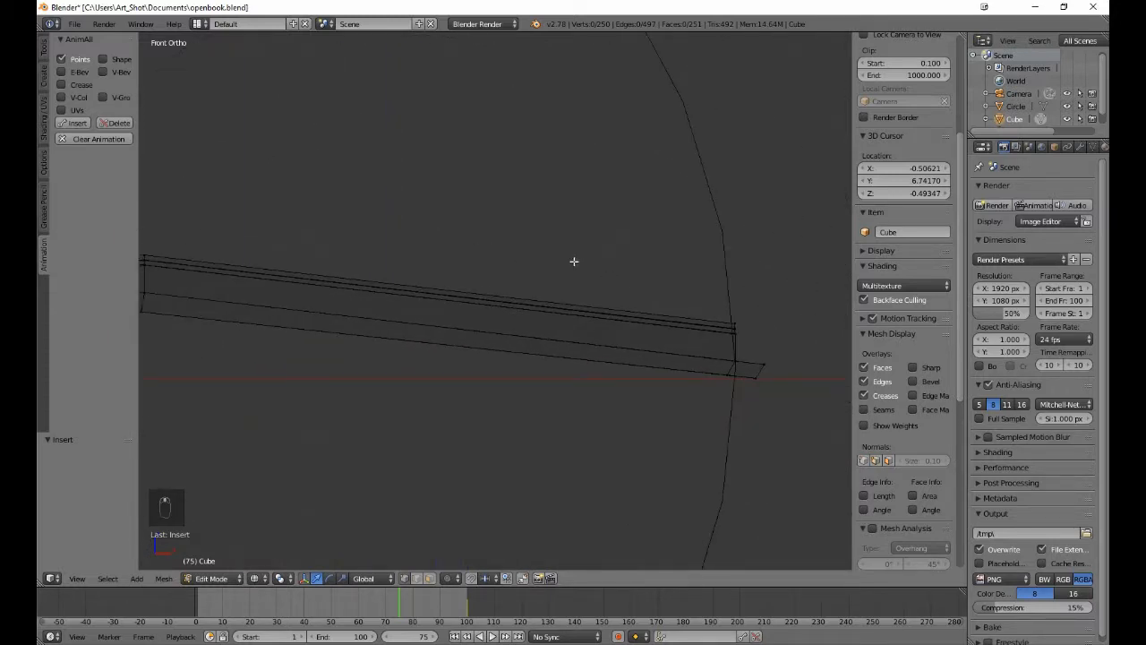
pyautogui.keyDown('shift'); pyautogui.moveTo(612, 286); pyautogui.dragTo(527, 275, button='middle'); pyautogui.keyUp('shift')
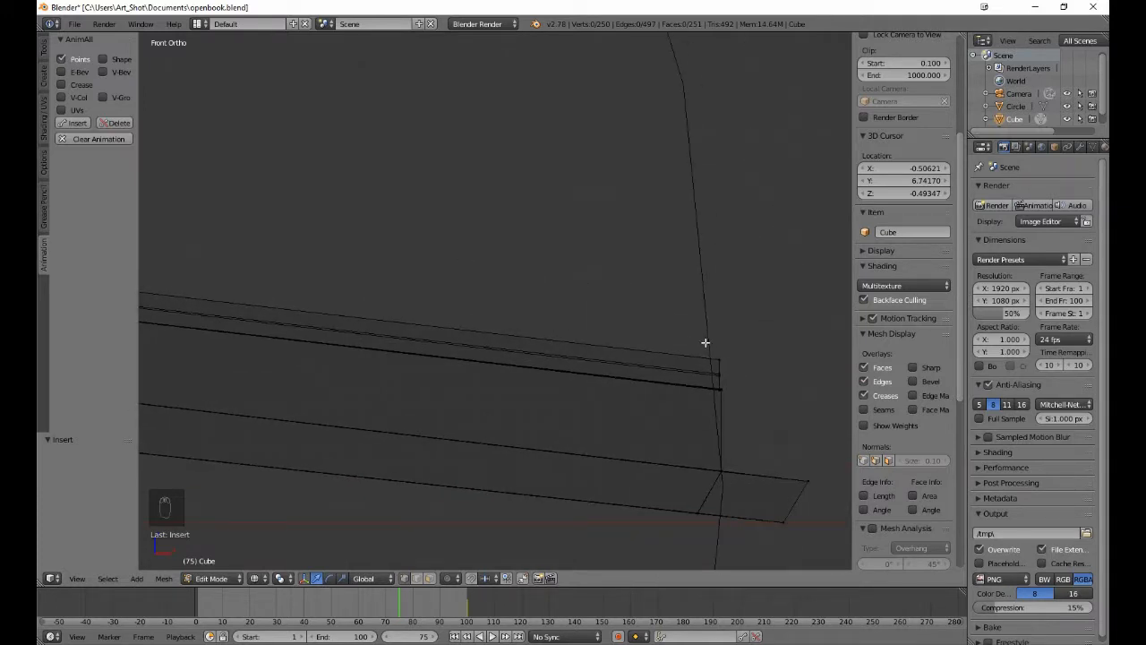
pyautogui.scroll(2, 725, 355)
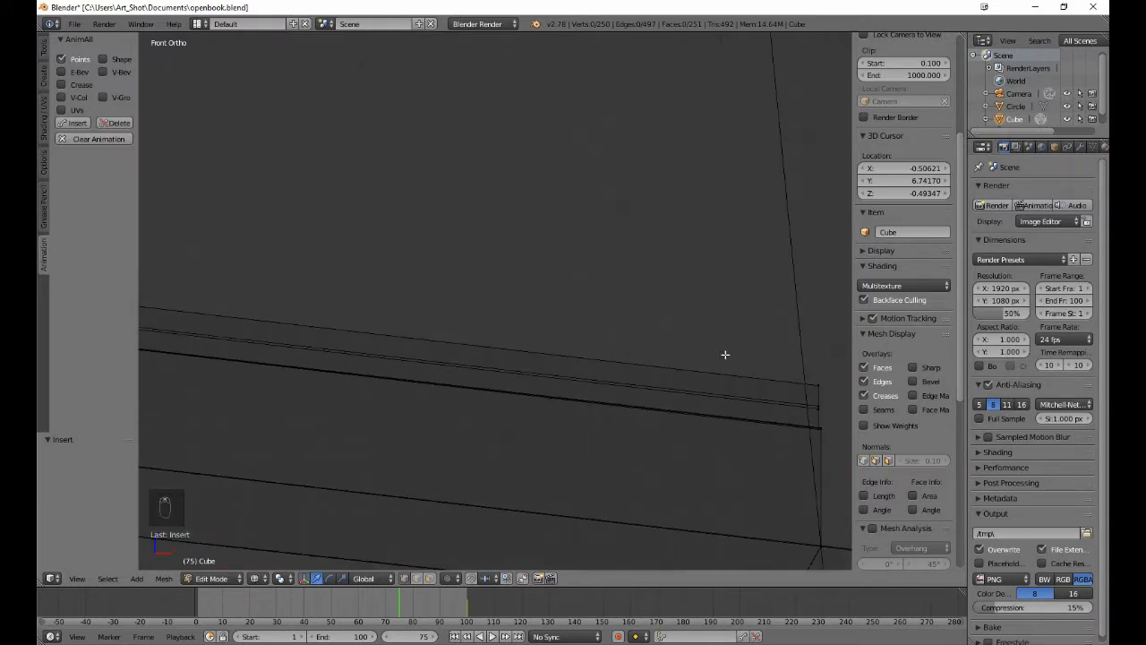
pyautogui.press('b')
pyautogui.moveTo(801, 349); pyautogui.dragTo(836, 404)
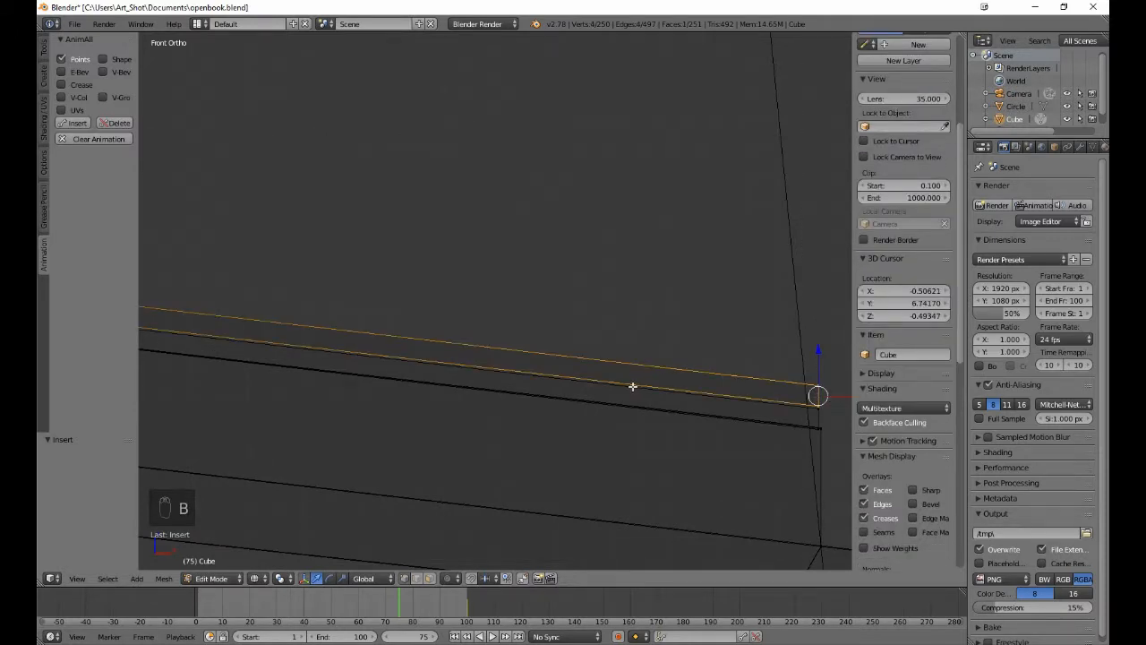
# - Add the topmost page's two vertex groups at the bend near the spine to the selection
pyautogui.scroll(-5, 635, 386)
pyautogui.keyDown('shift'); pyautogui.moveTo(368, 376); pyautogui.dragTo(690, 412, button='middle'); pyautogui.keyUp('shift')
pyautogui.scroll(-4, 469, 401)
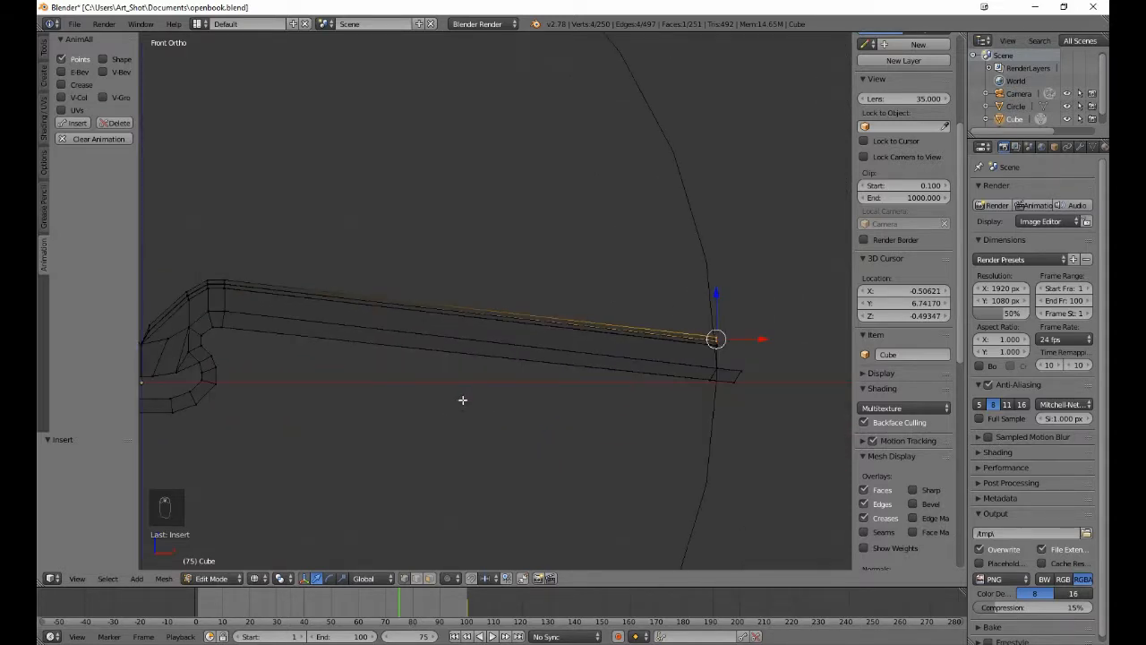
pyautogui.keyDown('shift'); pyautogui.moveTo(335, 387); pyautogui.dragTo(589, 435, button='middle'); pyautogui.keyUp('shift')
pyautogui.scroll(8, 551, 421)
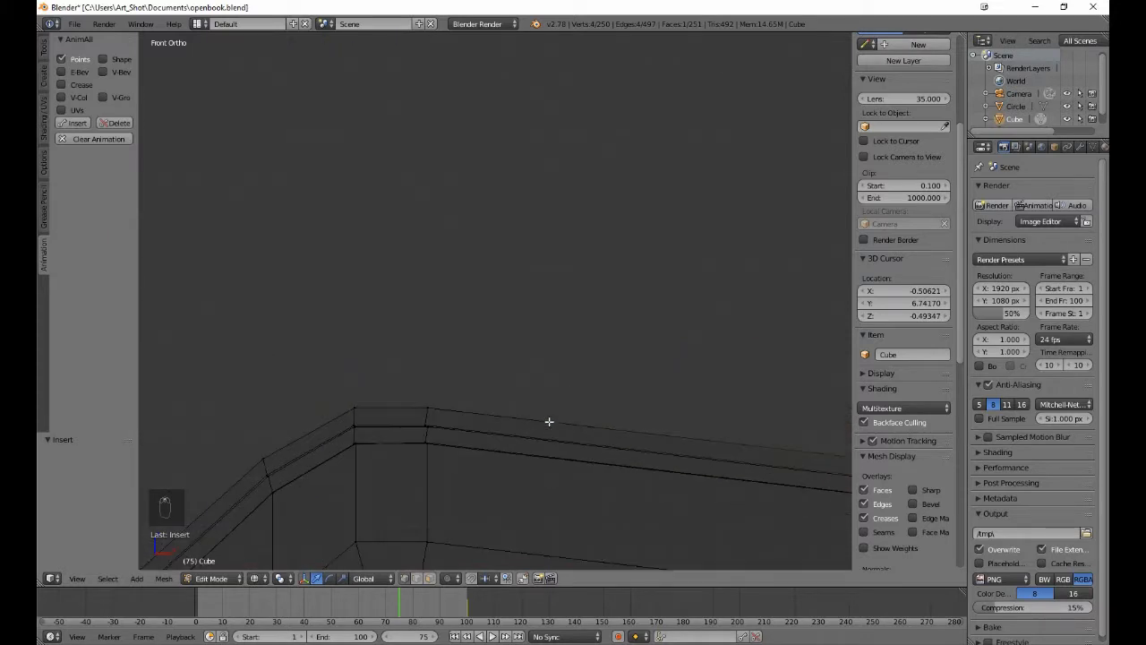
pyautogui.press('b')
pyautogui.moveTo(411, 384); pyautogui.dragTo(433, 425)
pyautogui.press('b')
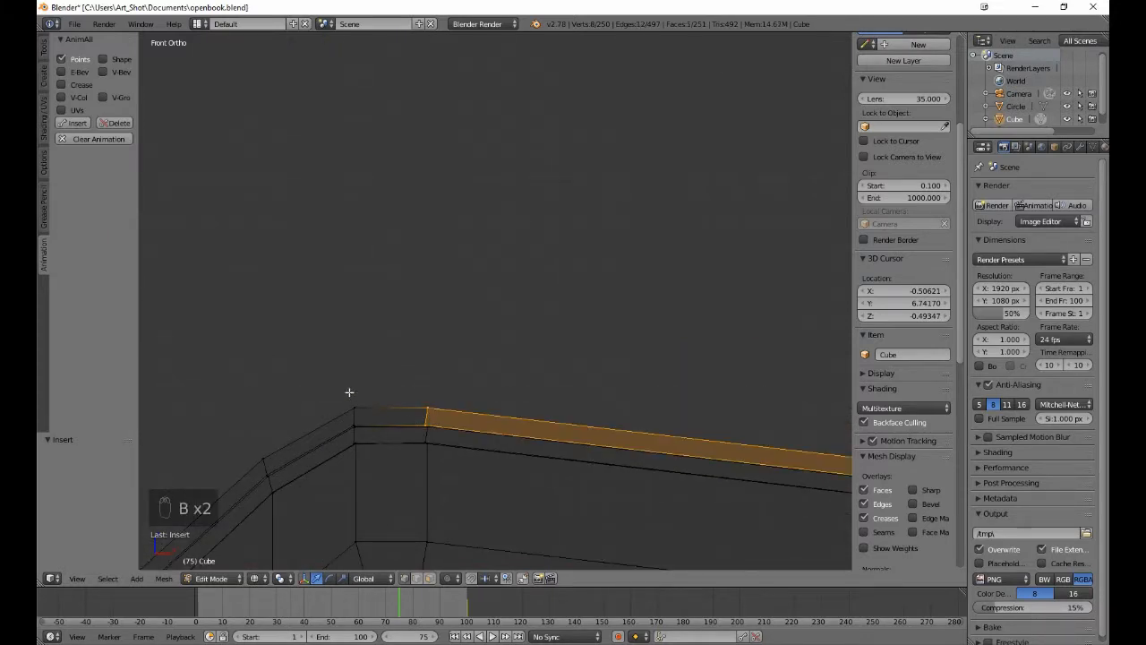
pyautogui.moveTo(350, 392); pyautogui.dragTo(374, 427)
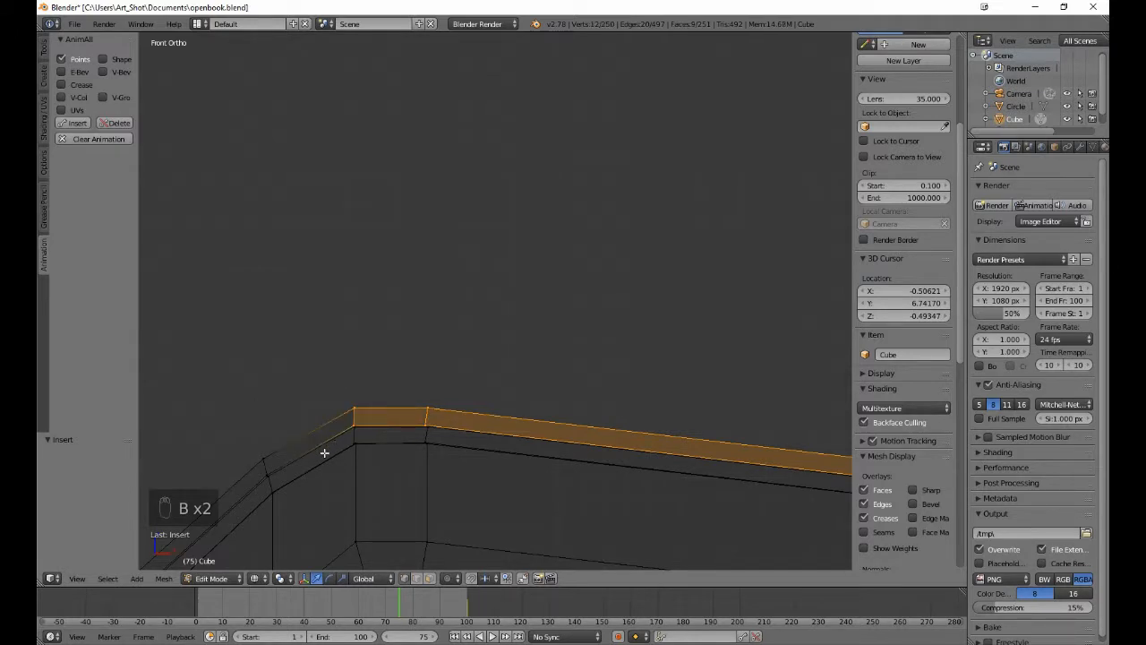
# - Extend the selection down the topmost page's curve toward the spine, excluding the page-below vertices caught at the inner end
pyautogui.keyDown('shift'); pyautogui.moveTo(326, 456); pyautogui.dragTo(539, 338, button='middle'); pyautogui.keyUp('shift')
pyautogui.press('b')
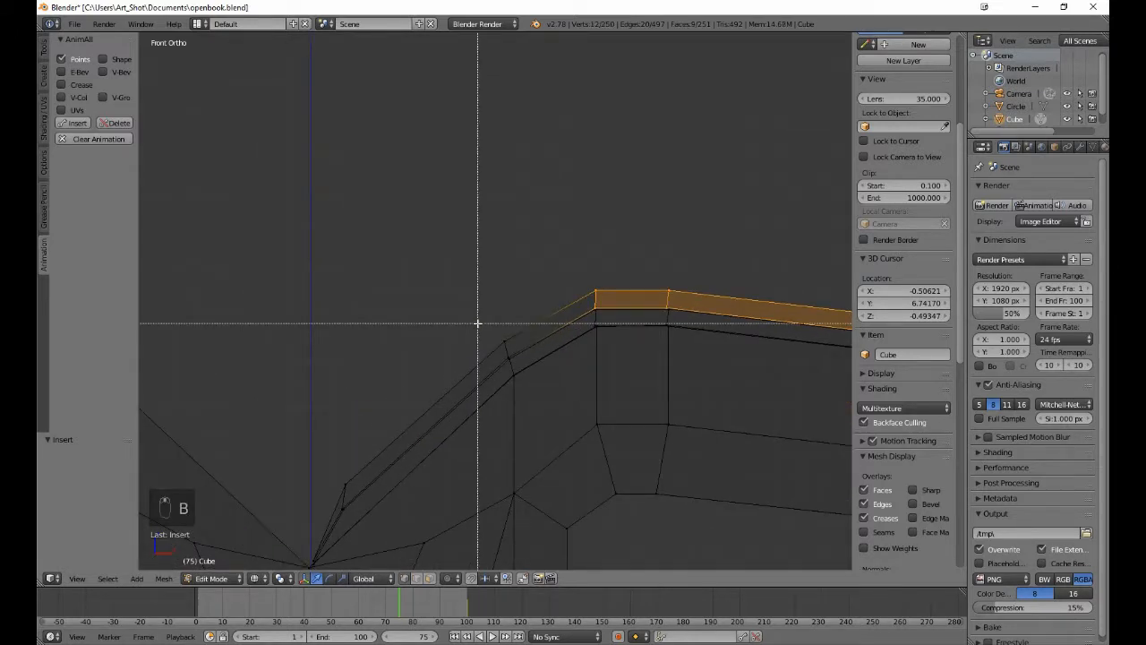
pyautogui.moveTo(479, 324); pyautogui.dragTo(514, 356)
pyautogui.press('b')
pyautogui.press('b')
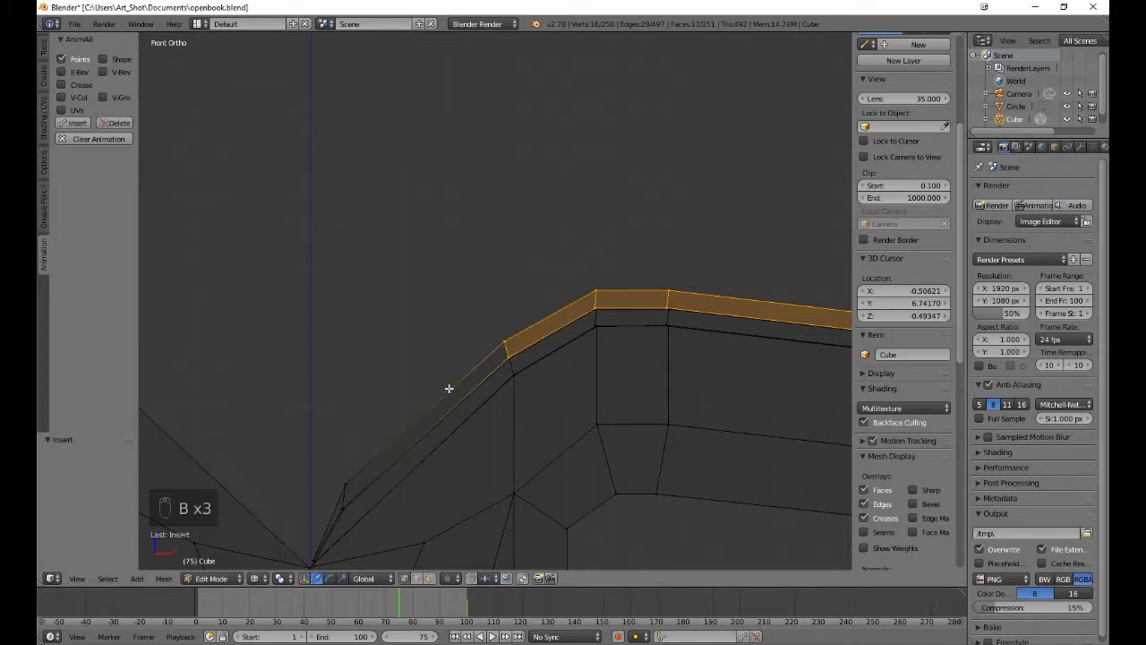
pyautogui.press('b')
pyautogui.moveTo(329, 457); pyautogui.dragTo(350, 510)
pyautogui.press('b')
pyautogui.press('b')
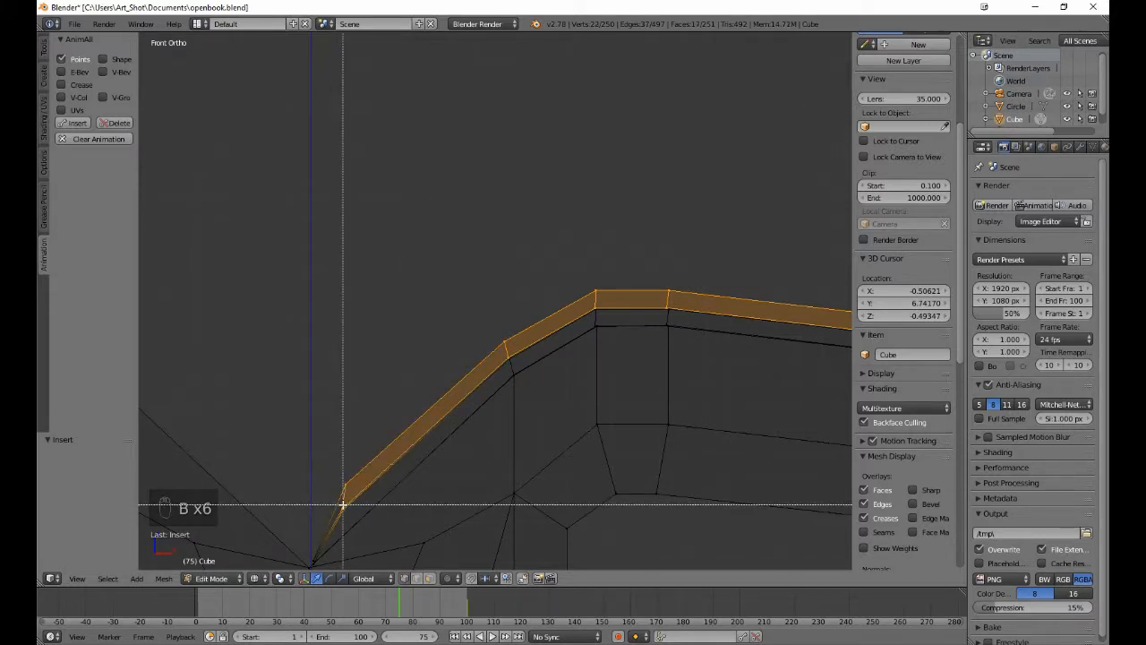
pyautogui.moveTo(340, 505); pyautogui.dragTo(355, 520, button='middle')
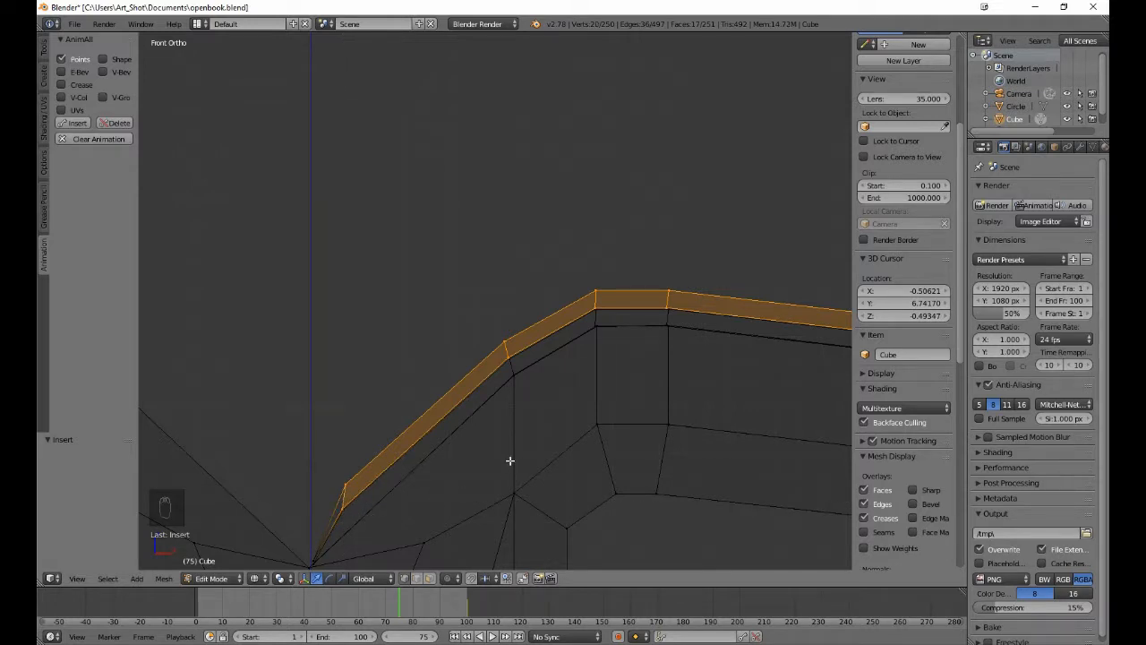
pyautogui.scroll(-4, 507, 443)
pyautogui.scroll(-3, 514, 436)
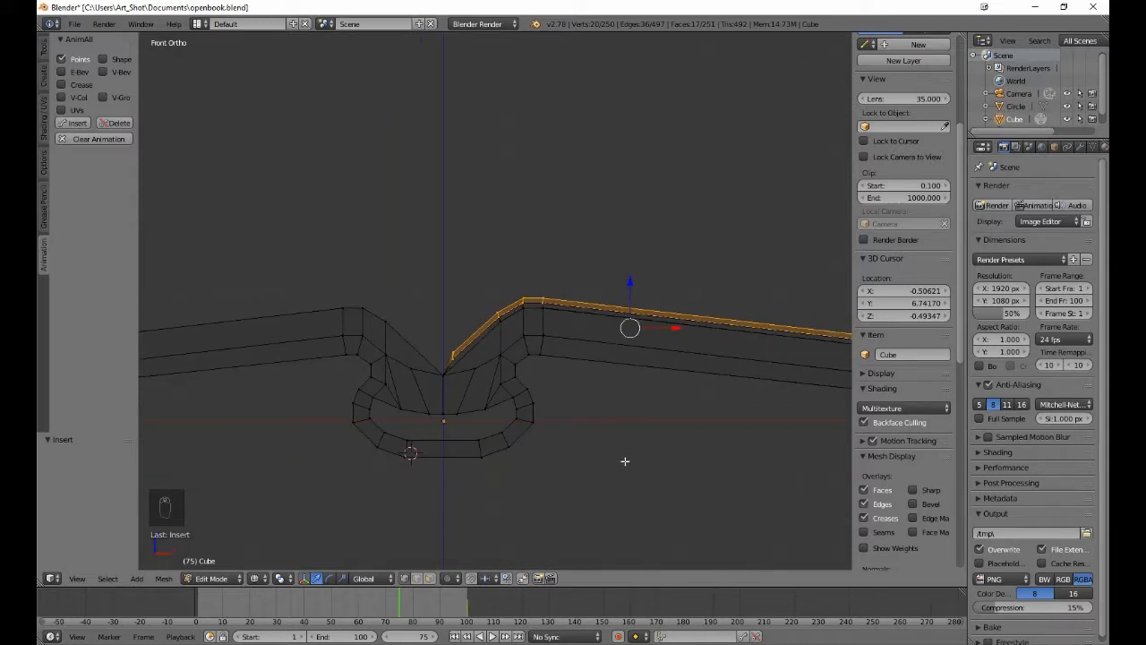
# - Try raising the whole selected page along the guide circle, by X -0.757, Z 3.511 and again by X -2.329, Z 3.481
pyautogui.keyDown('shift'); pyautogui.moveTo(624, 463); pyautogui.dragTo(499, 502, button='middle'); pyautogui.keyUp('shift')
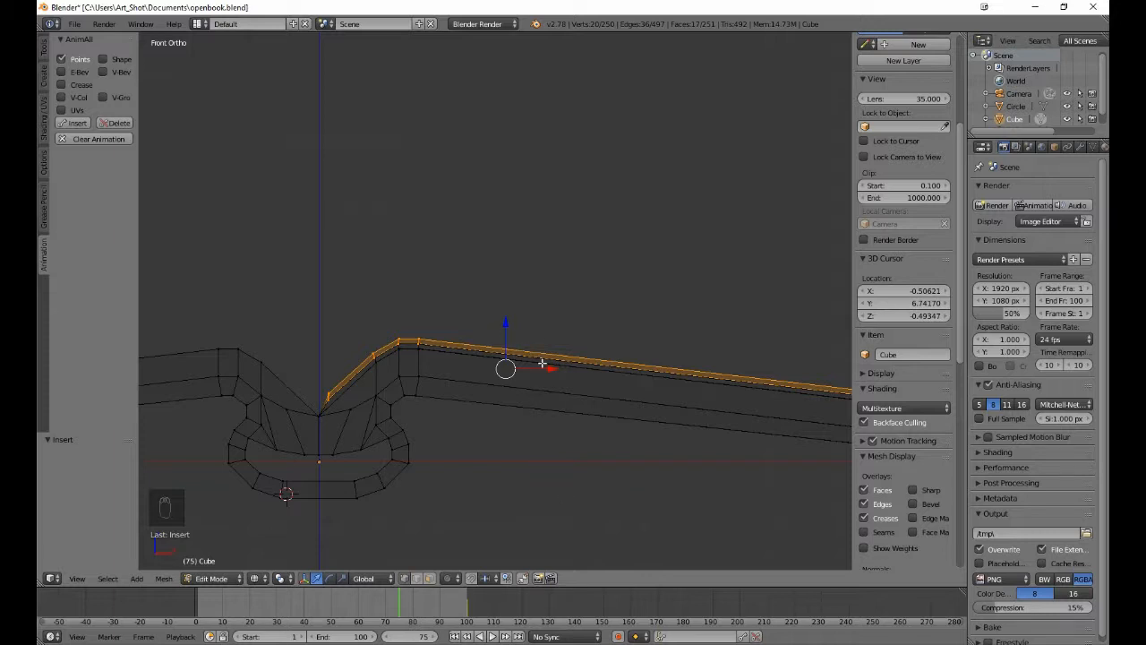
pyautogui.scroll(-1, 545, 366)
pyautogui.keyDown('shift'); pyautogui.moveTo(557, 364); pyautogui.dragTo(453, 408, button='middle'); pyautogui.keyUp('shift')
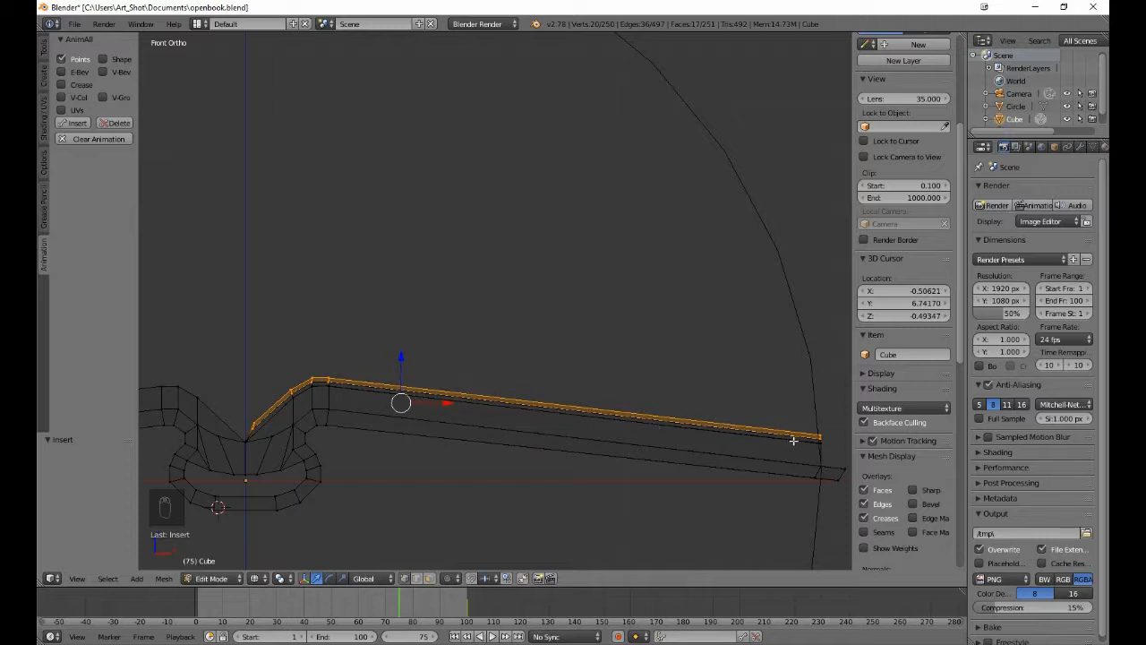
pyautogui.press('g')
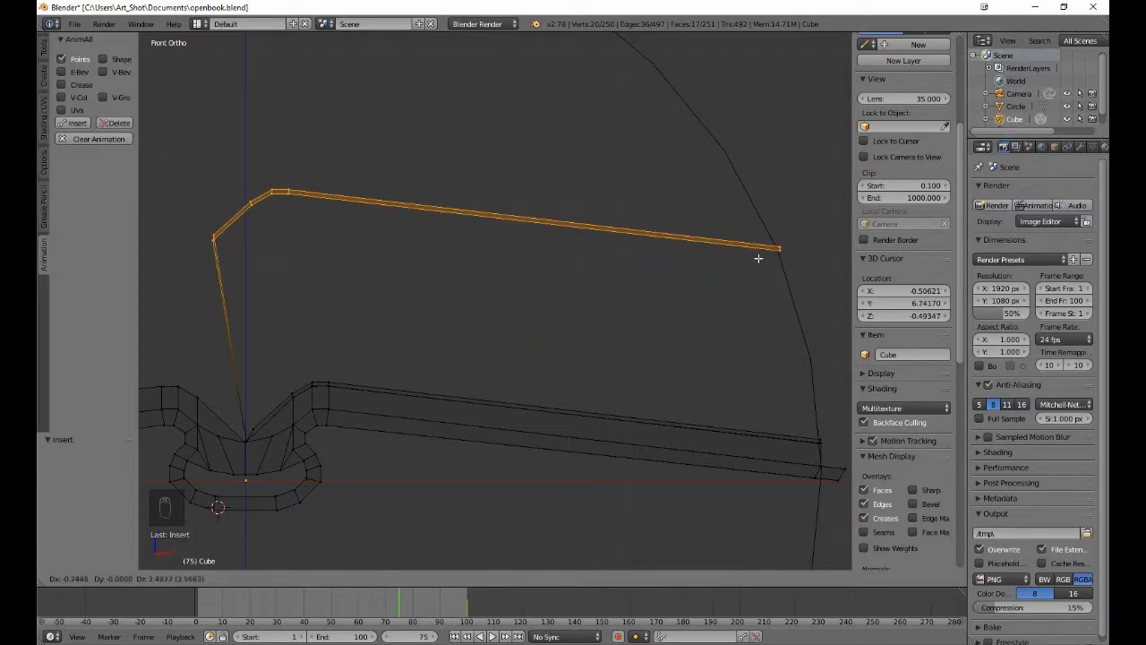
pyautogui.click(757, 257)
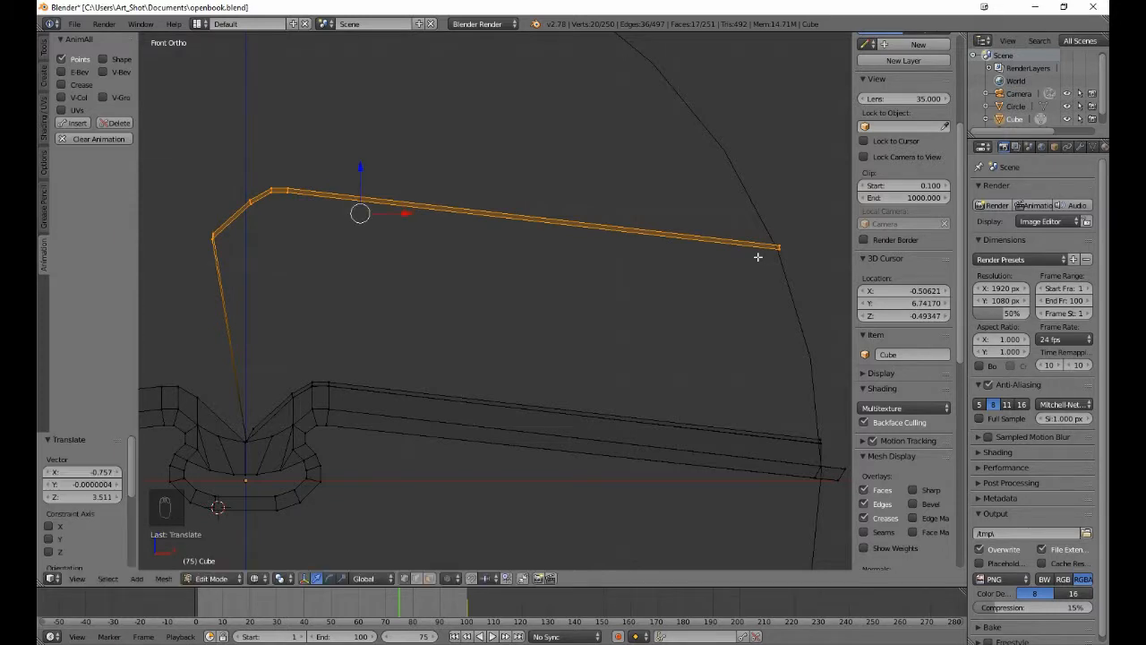
pyautogui.scroll(-4, 727, 307)
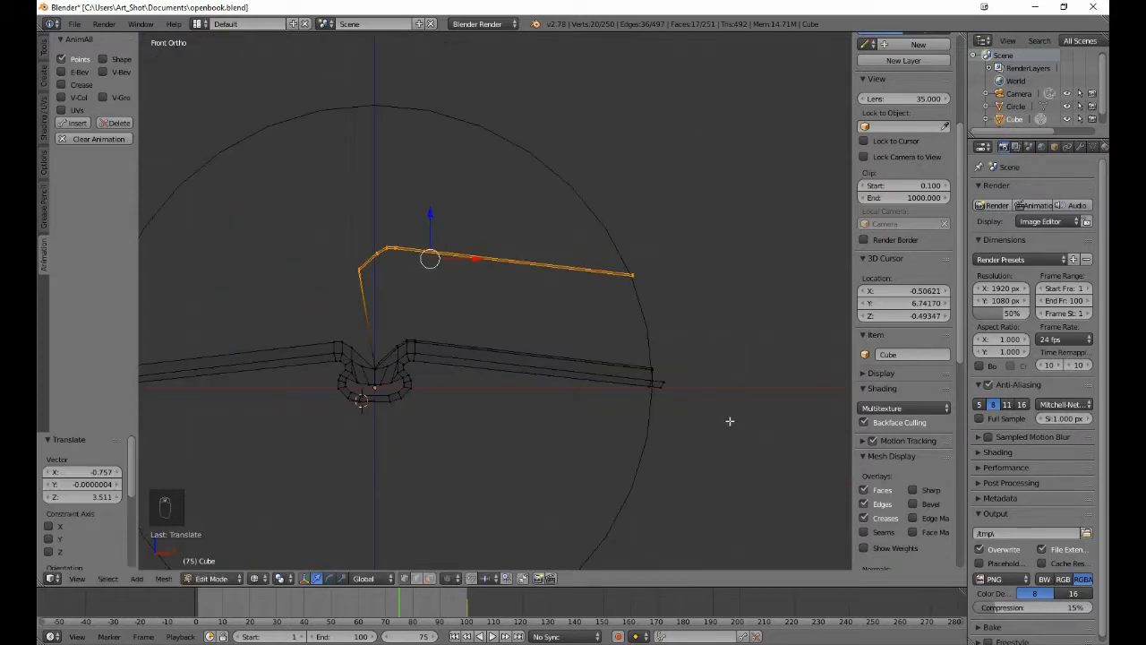
pyautogui.press('g')
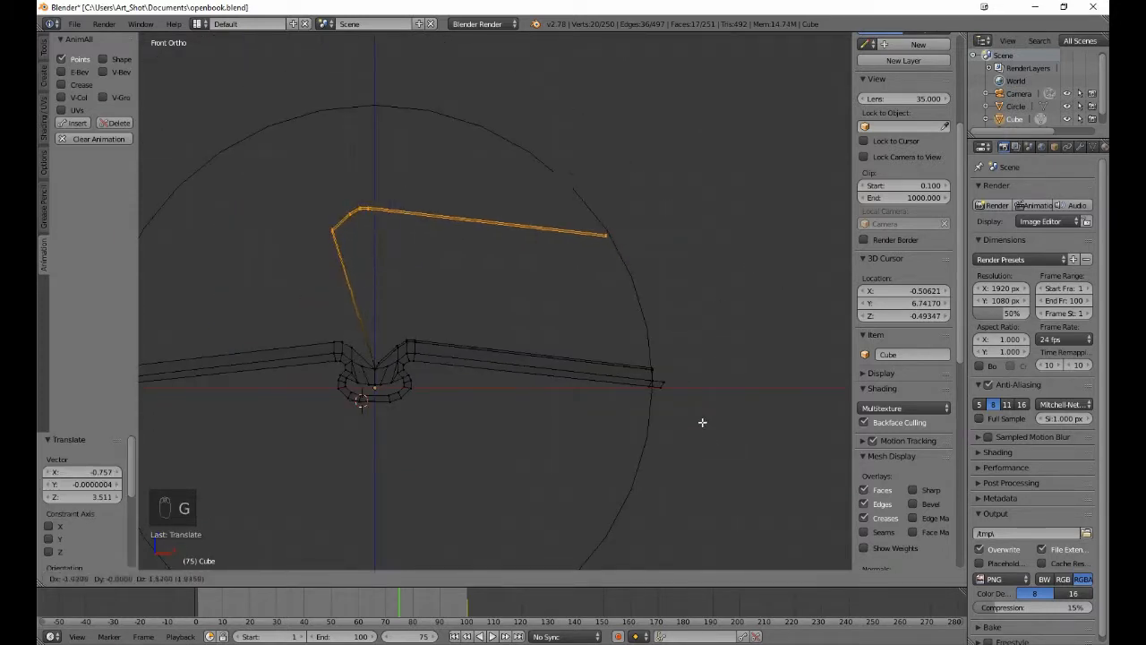
pyautogui.click(669, 375)
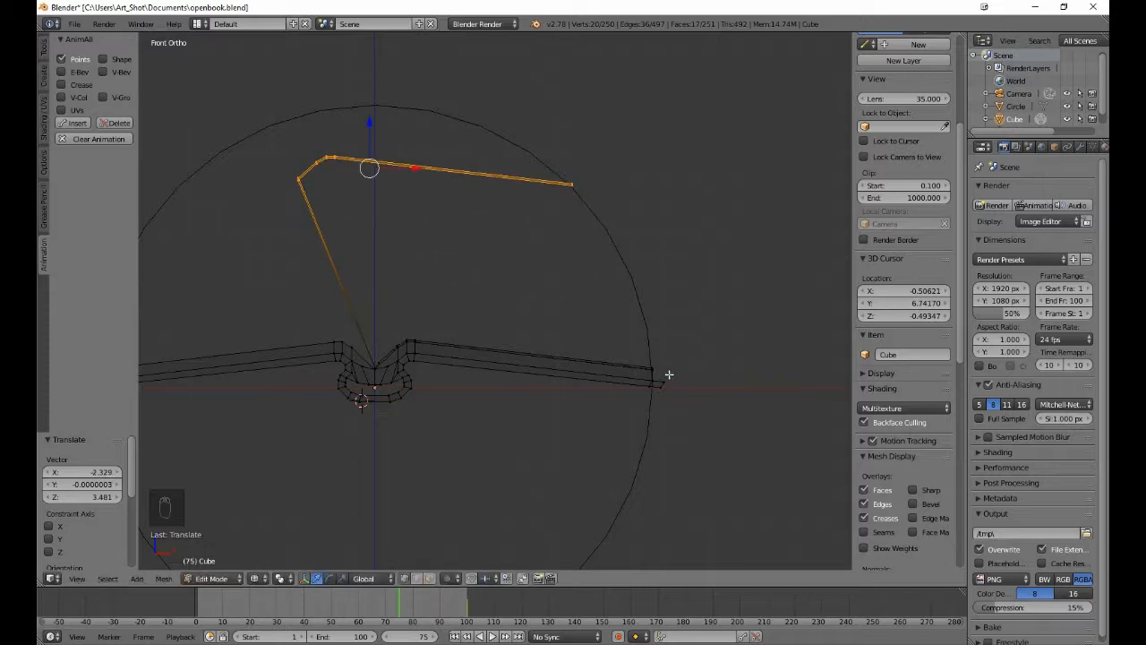
# - Exclude the page's outer edge from the selection and try lowering the bend vertices by X 2.329, Z -4.119
pyautogui.press('b')
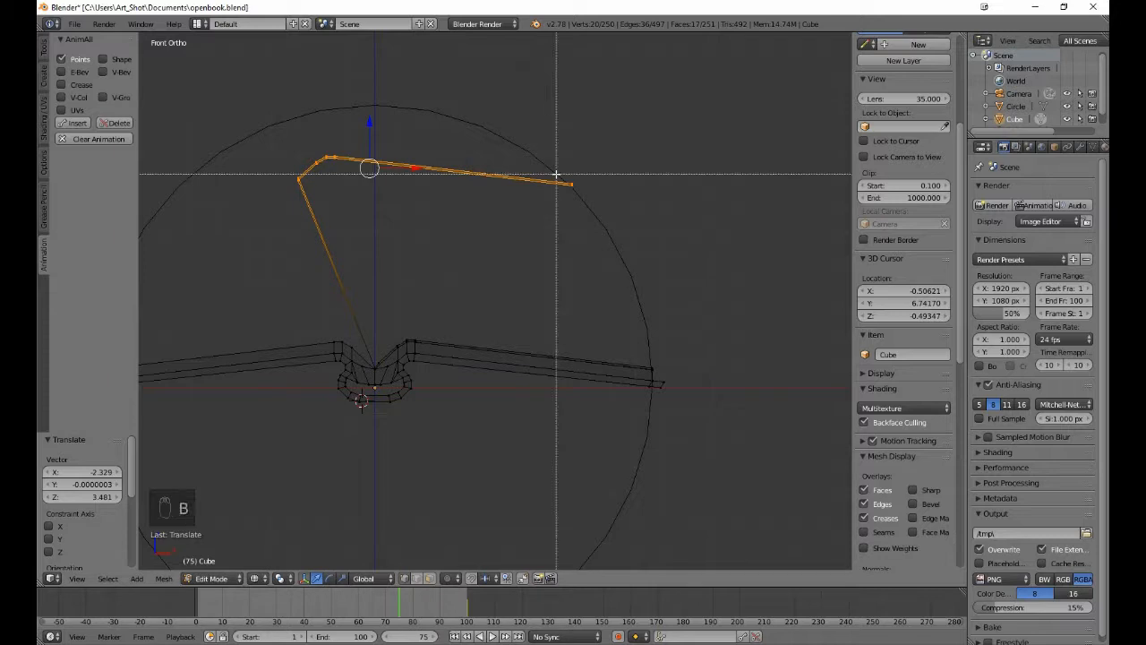
pyautogui.moveTo(557, 175); pyautogui.dragTo(609, 226)
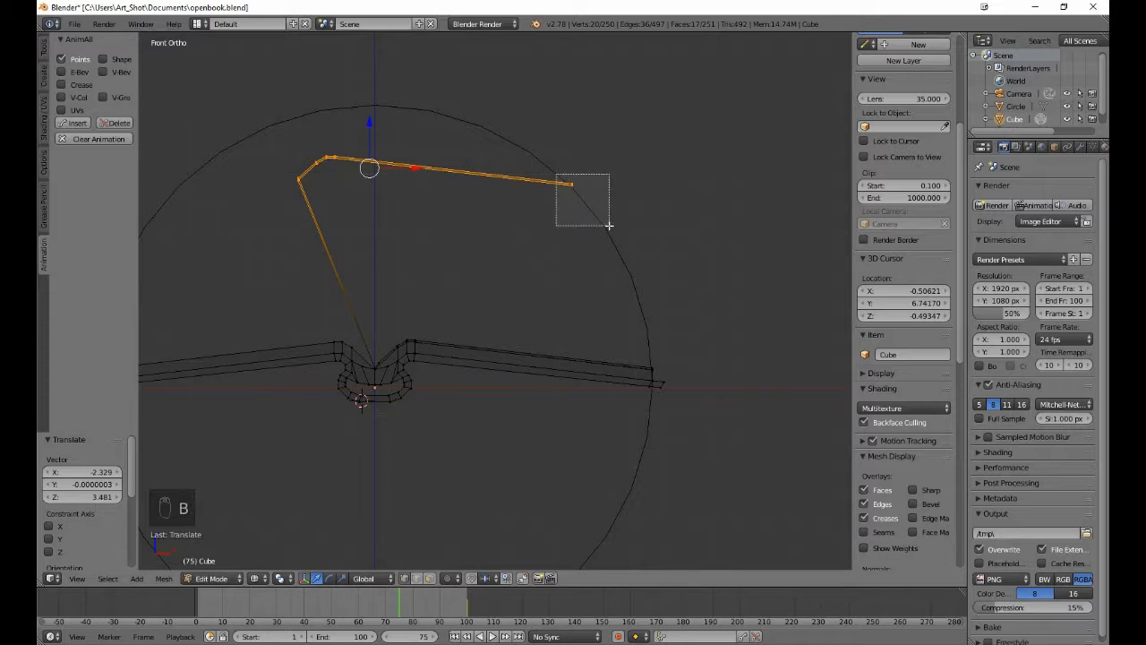
pyautogui.moveTo(609, 225); pyautogui.dragTo(609, 226, button='middle')
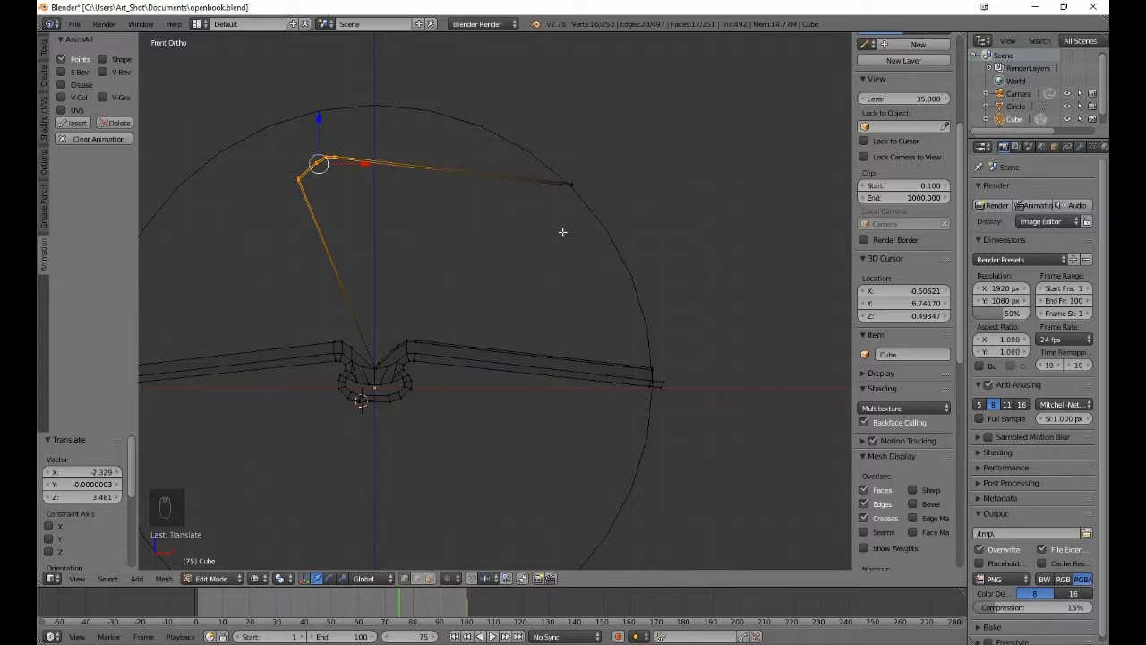
pyautogui.press('g')
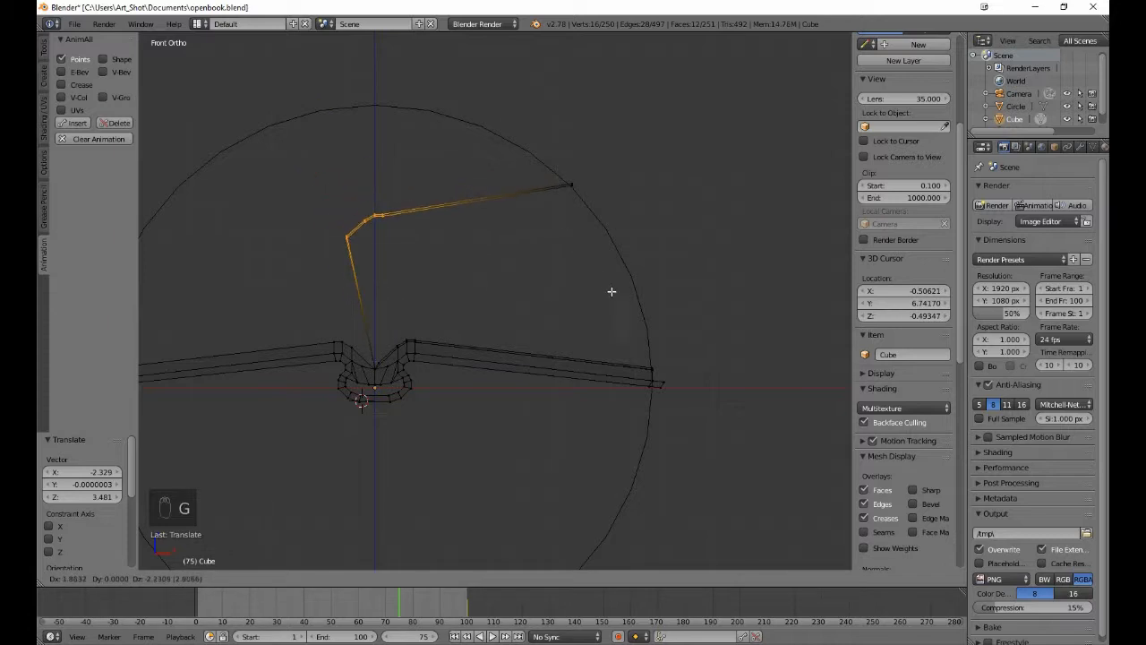
pyautogui.click(624, 340)
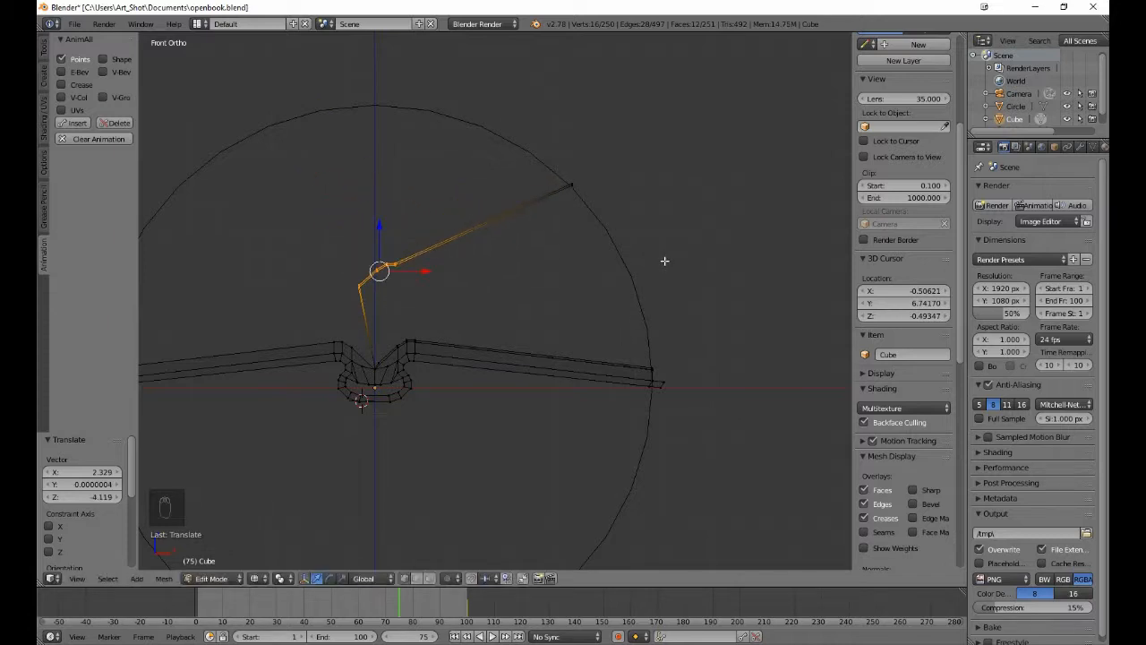
# - Undo the page moves and the selection change, back to the full topmost page selected in its resting position
pyautogui.hotkey('ctrl', 'z')
pyautogui.hotkey('ctrl', 'z')
pyautogui.hotkey('ctrl', 'z')
pyautogui.hotkey('ctrl', 'z')
pyautogui.hotkey('ctrl', 'z')
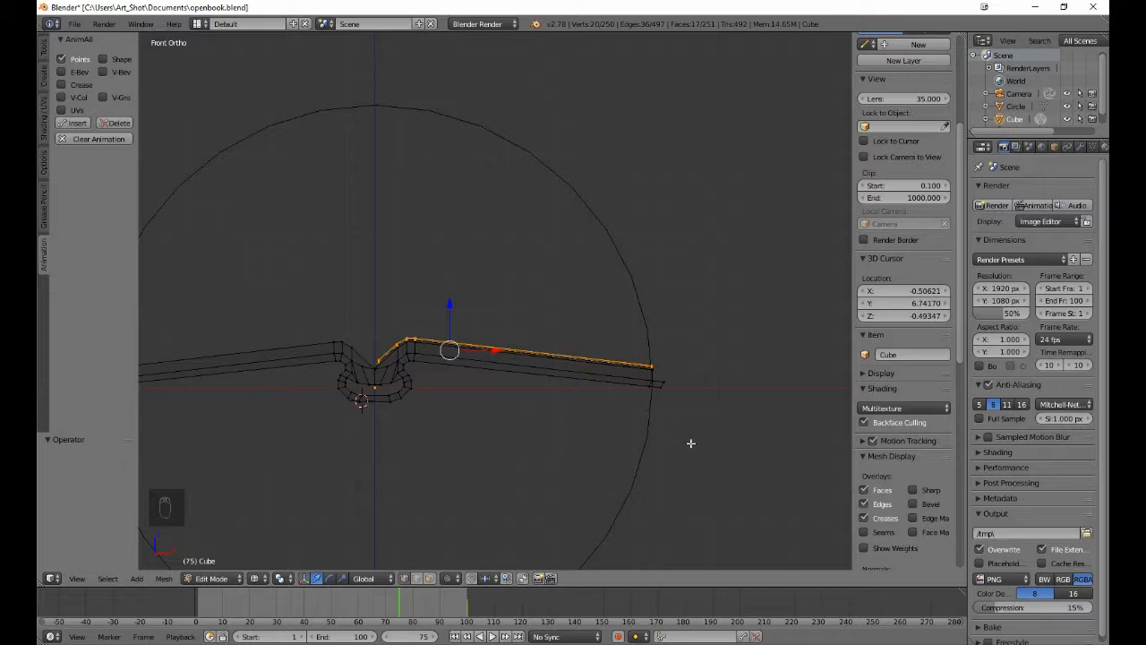
pyautogui.press('r')
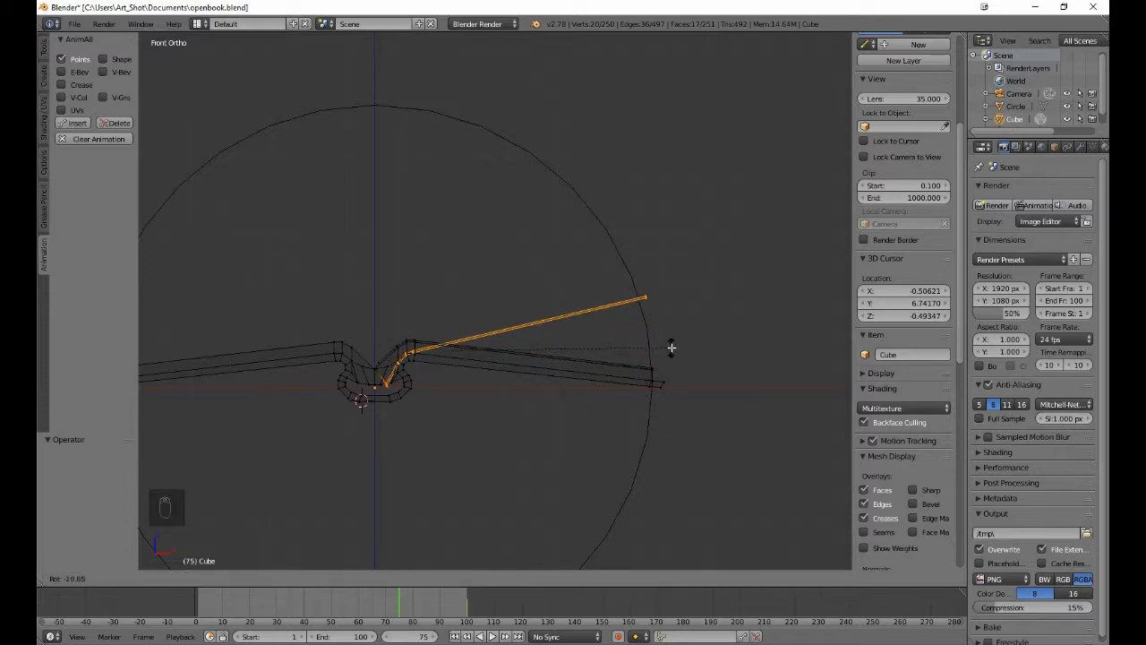
pyautogui.press('Escape')
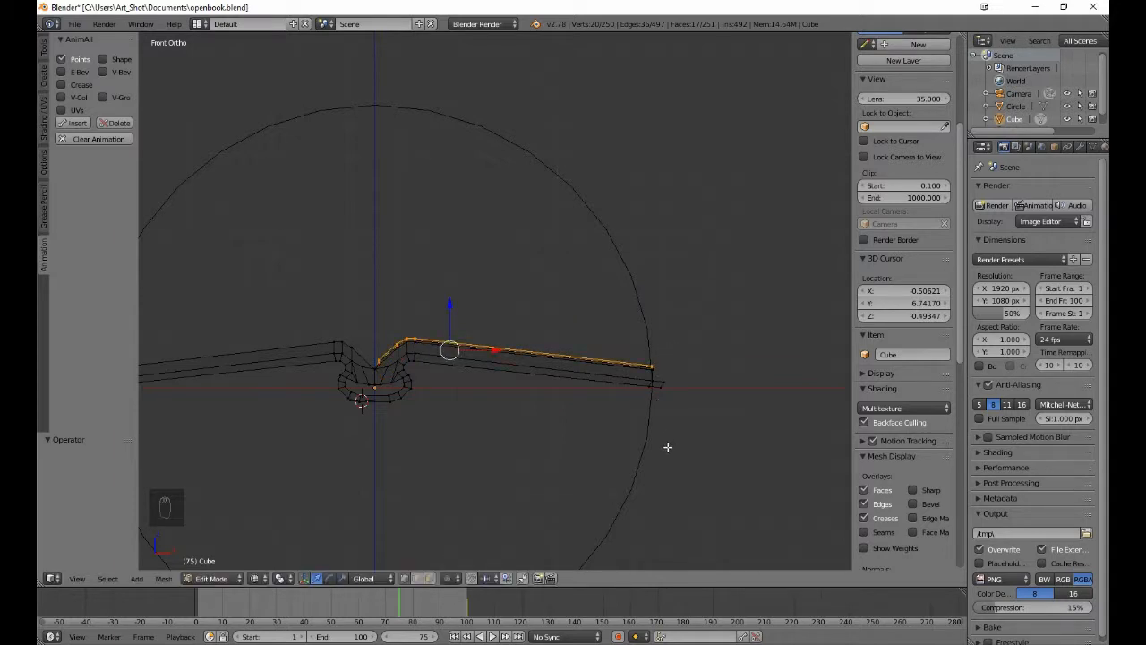
pyautogui.scroll(4, 668, 447)
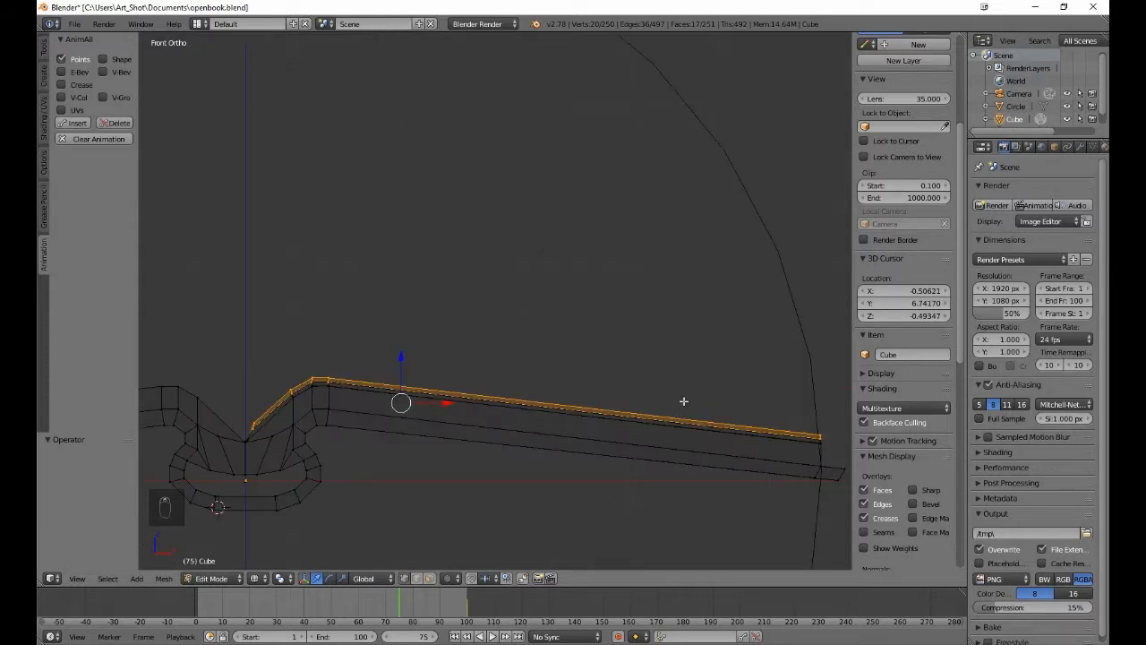
pyautogui.press('Tab')
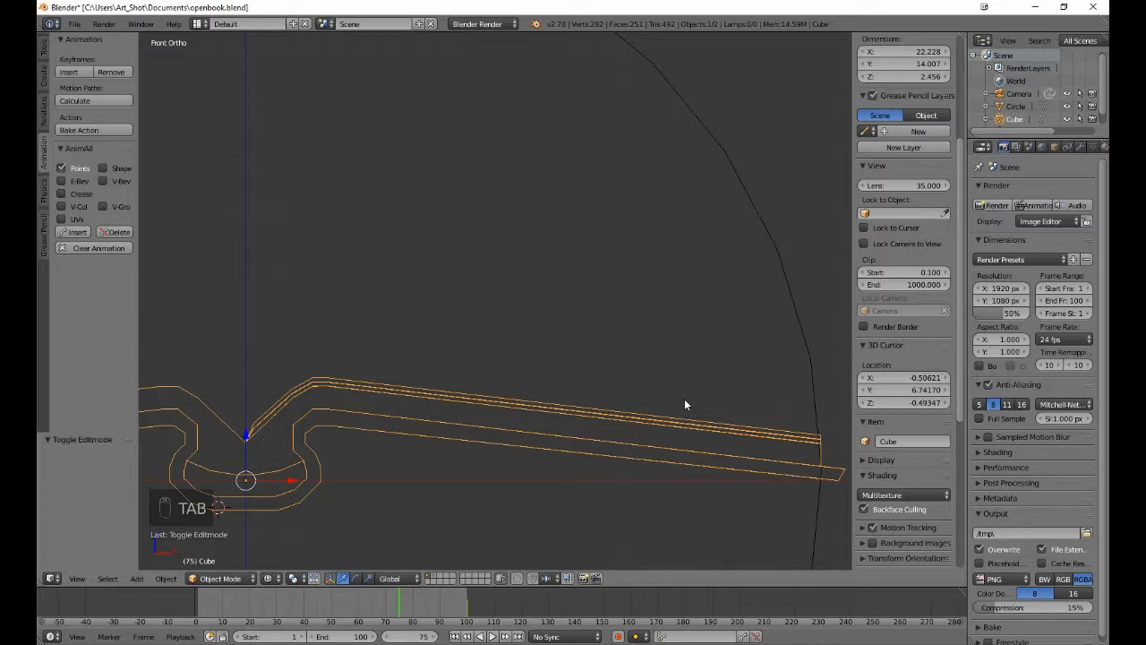
pyautogui.press('Tab')
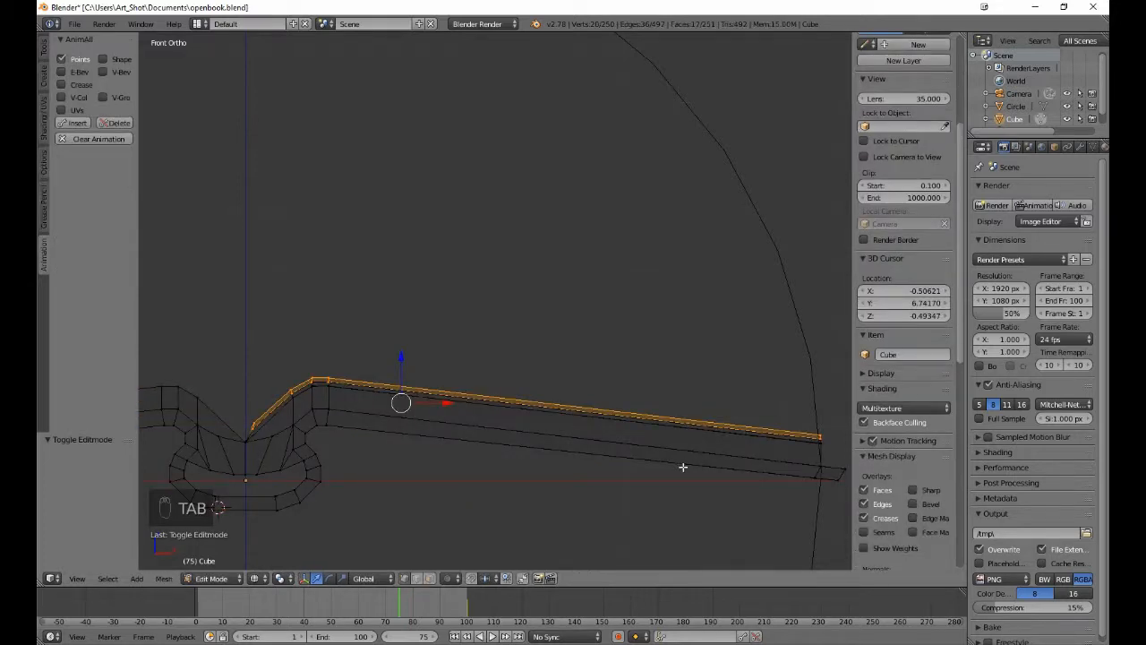
pyautogui.scroll(-3, 682, 466)
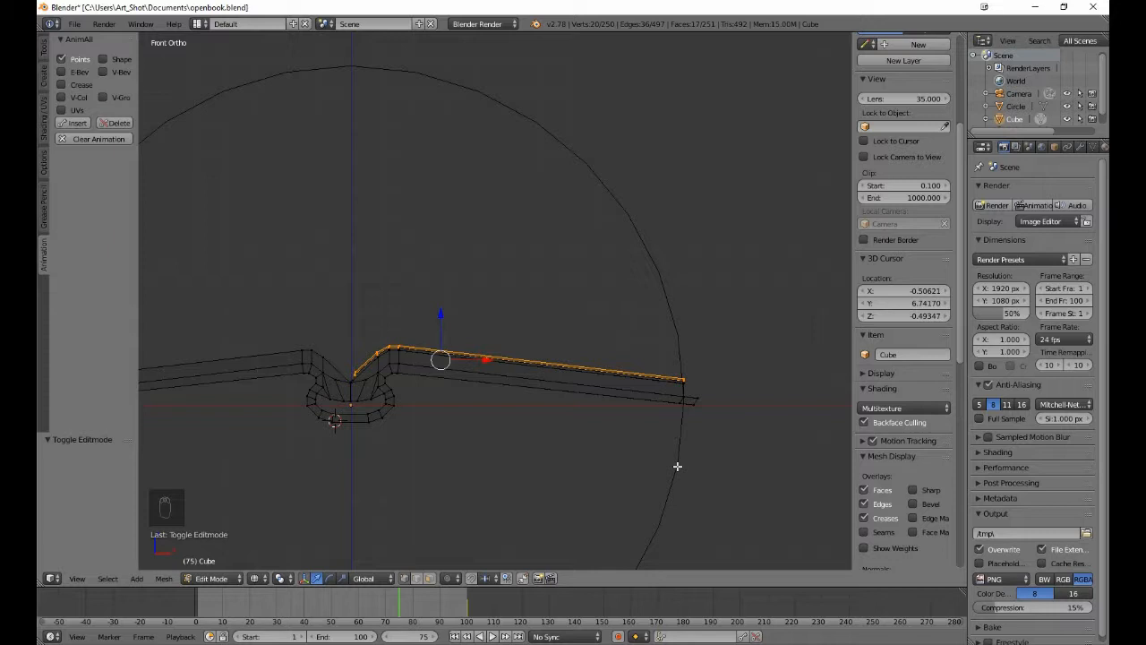
# - Duplicate the guide circle in place in Object Mode and scale the copy by about 0.208, around the spine
pyautogui.press('Tab')
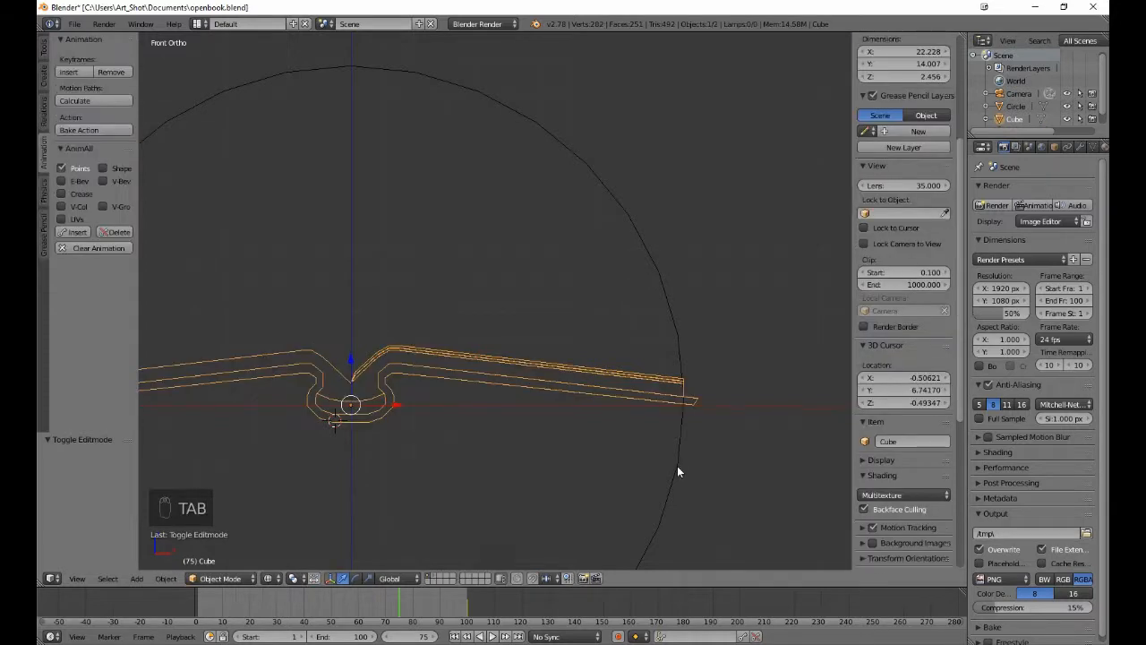
pyautogui.rightClick(679, 468)
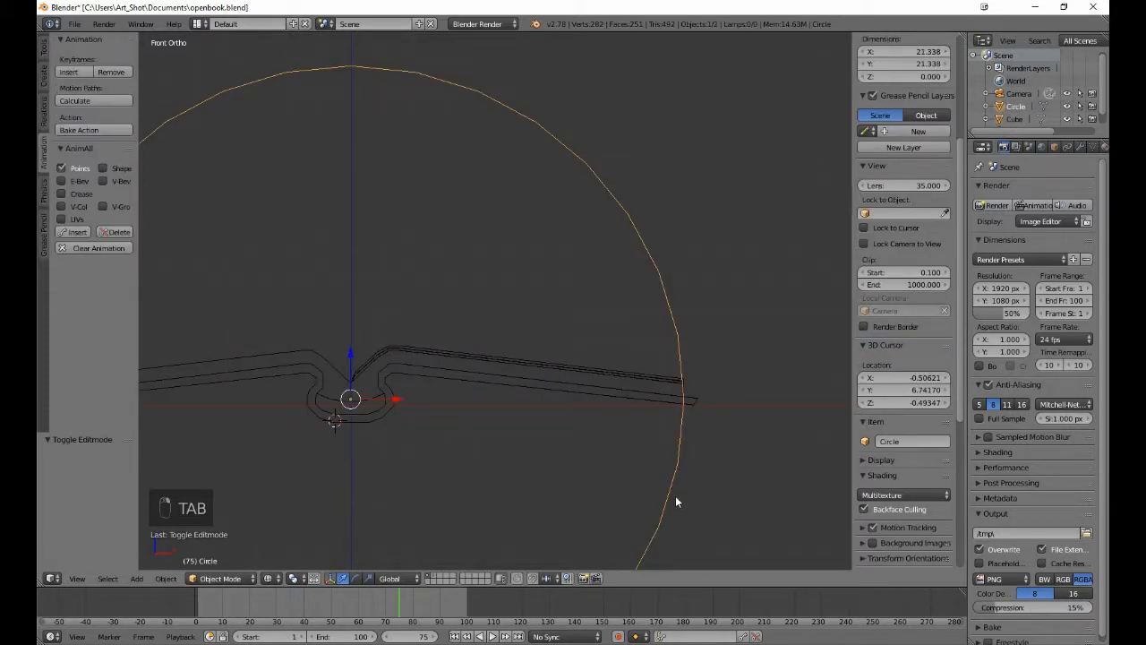
pyautogui.hotkey('shift', 'd')
pyautogui.rightClick(676, 499)
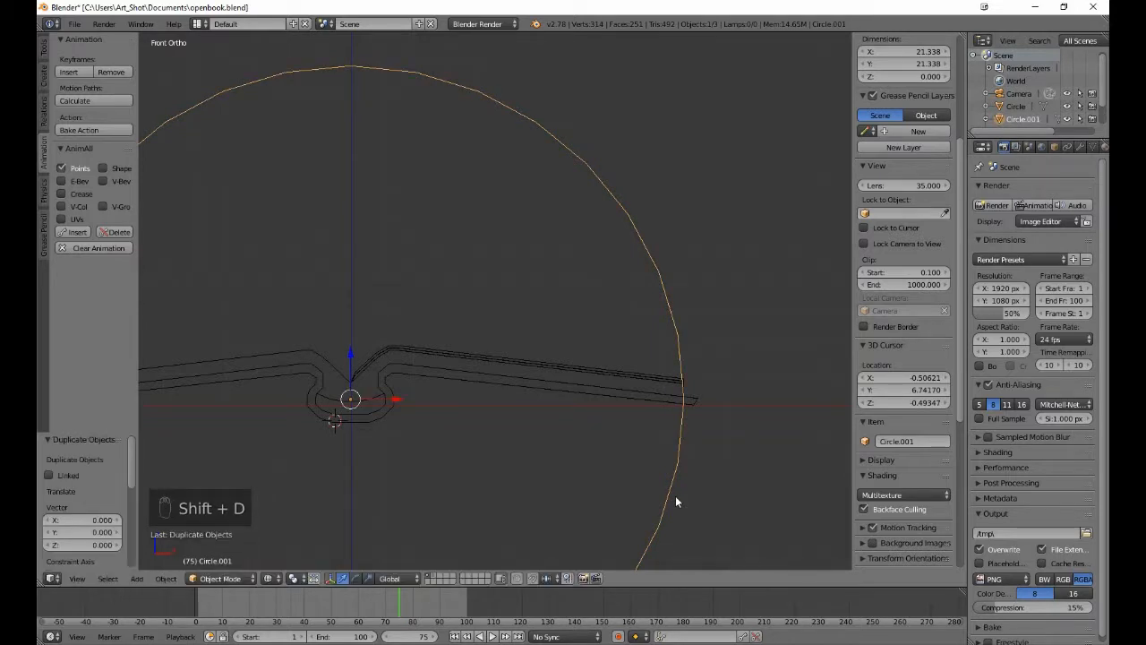
pyautogui.press('s')
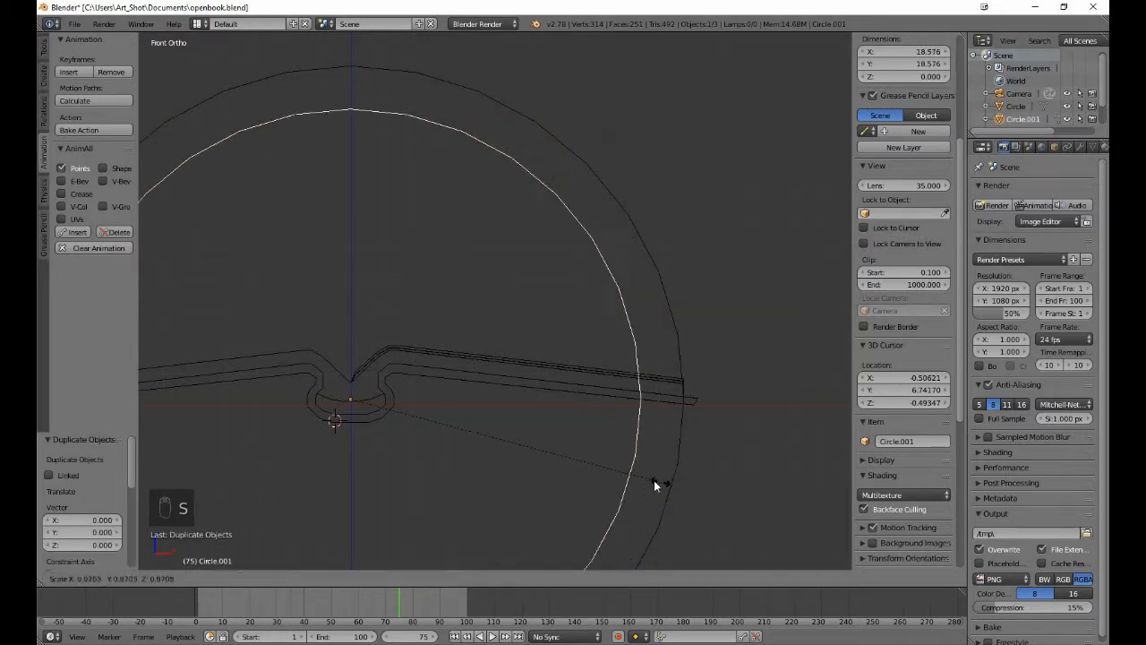
pyautogui.click(420, 432)
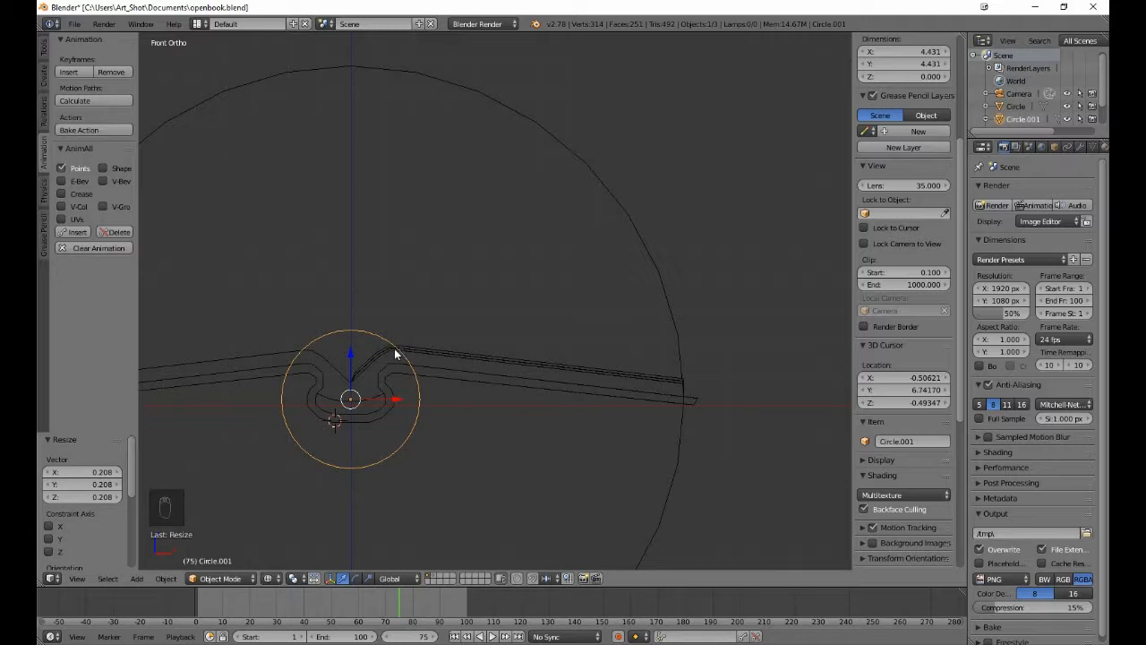
pyautogui.press('Tab')
pyautogui.press('Tab')
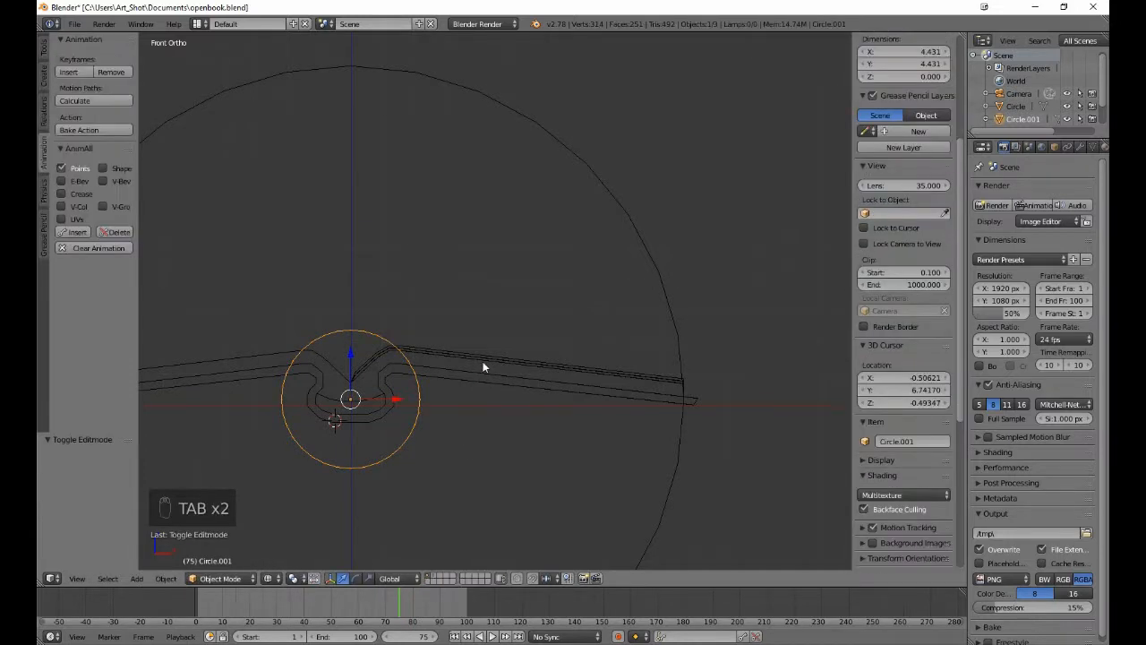
# - Return to editing the book mesh and move the selected page by about X -10.582, Z 10.051, its outer edge at the large circle's top
pyautogui.rightClick(483, 361)
pyautogui.press('Tab')
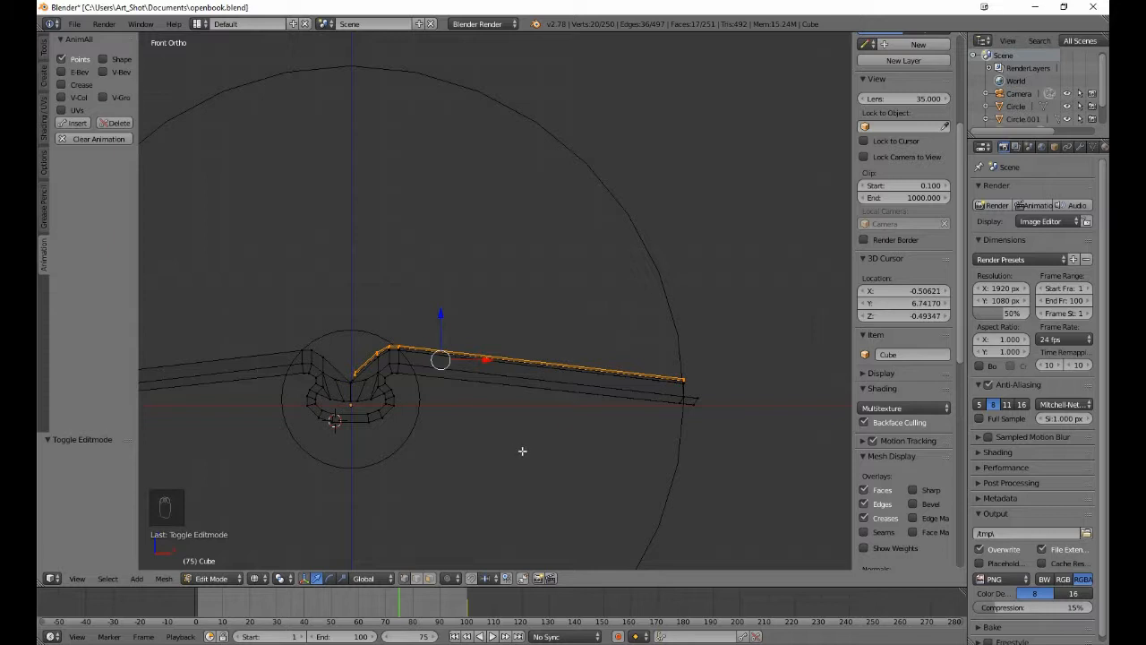
pyautogui.press('g')
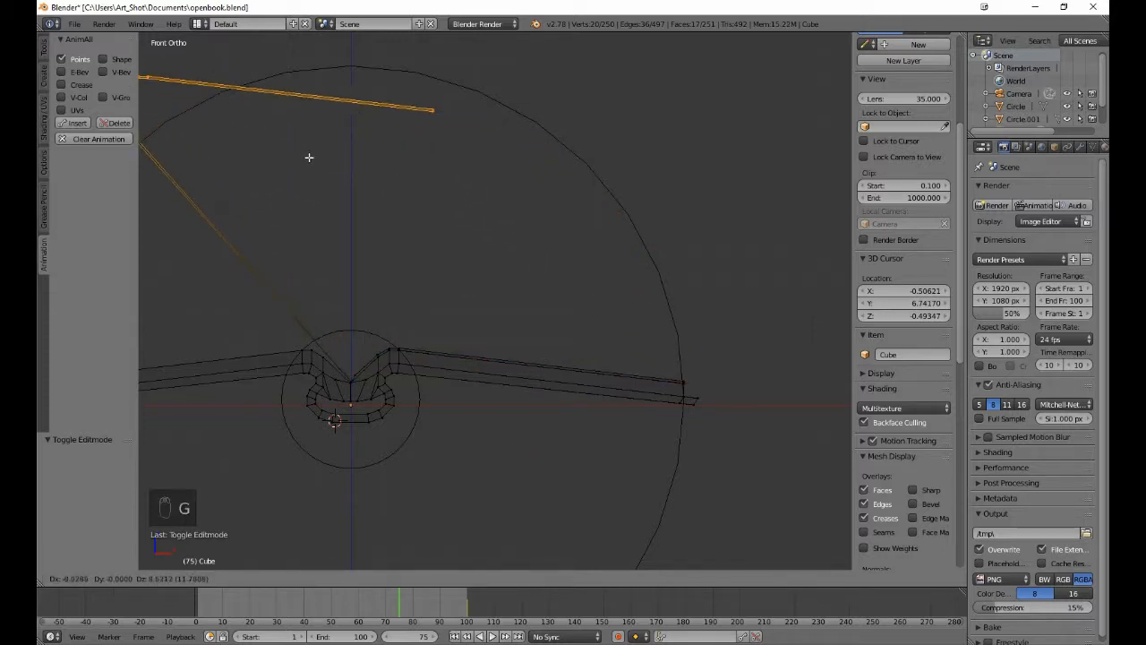
pyautogui.click(231, 113)
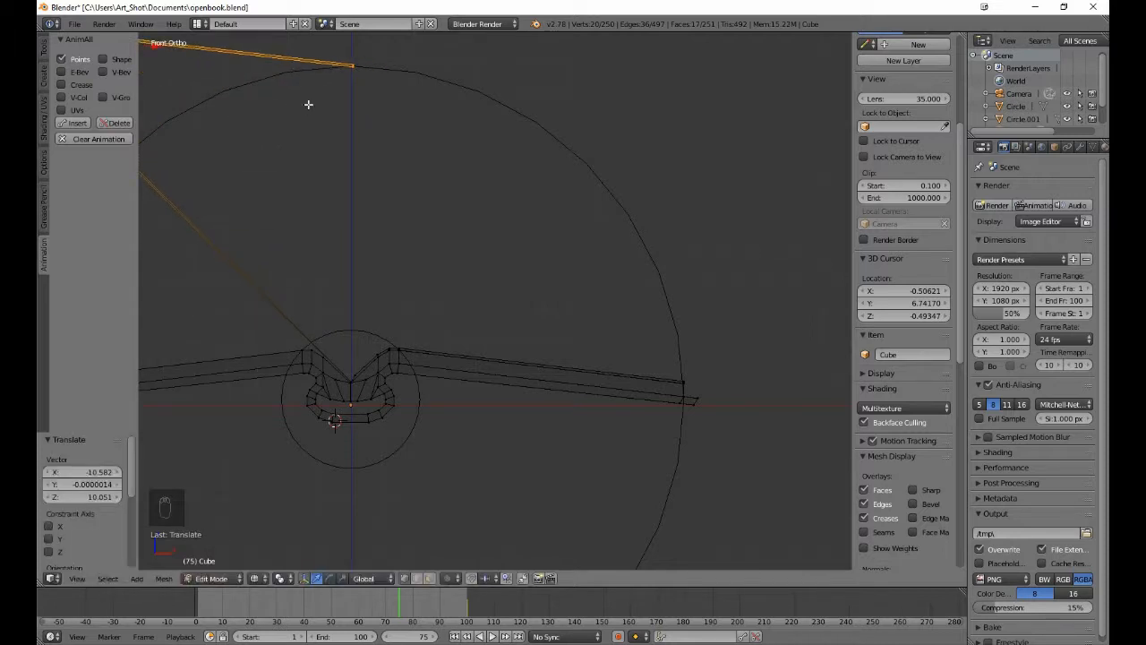
pyautogui.keyDown('shift'); pyautogui.moveTo(352, 192); pyautogui.dragTo(611, 391, button='middle'); pyautogui.keyUp('shift')
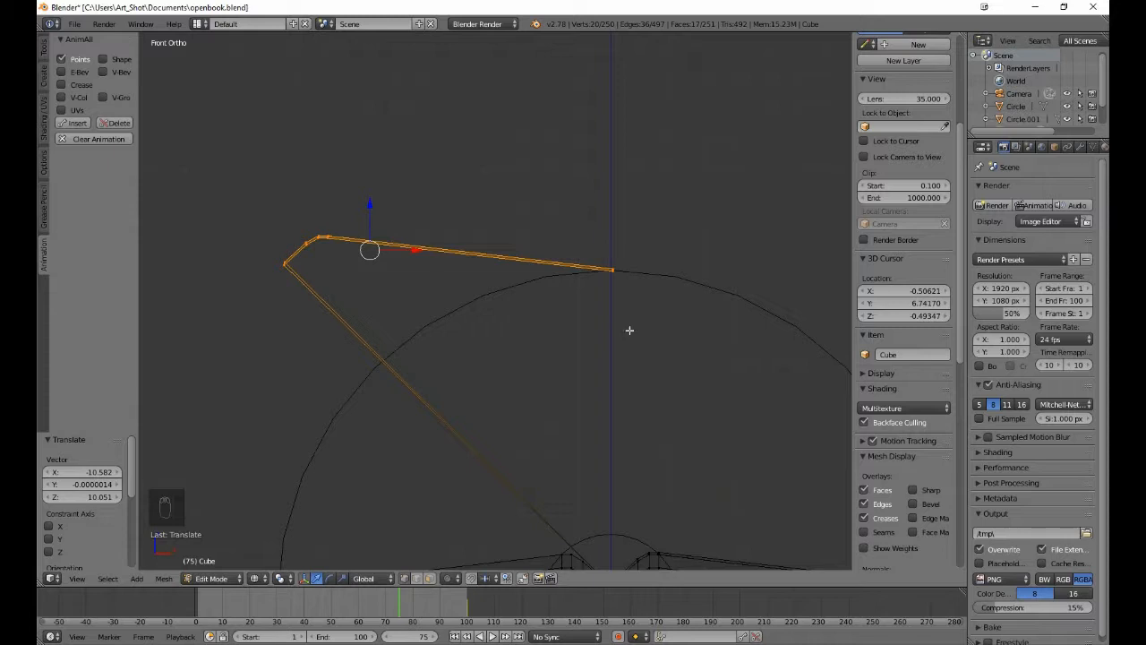
# - Select only the page's outer-edge vertices and move them by about X -0.032, Z 0.059 onto the top of the large circle
pyautogui.press('a')
pyautogui.press('b')
pyautogui.moveTo(603, 261); pyautogui.dragTo(635, 309)
pyautogui.scroll(4, 660, 350)
pyautogui.keyDown('shift'); pyautogui.moveTo(705, 306); pyautogui.dragTo(611, 400, button='middle'); pyautogui.keyUp('shift')
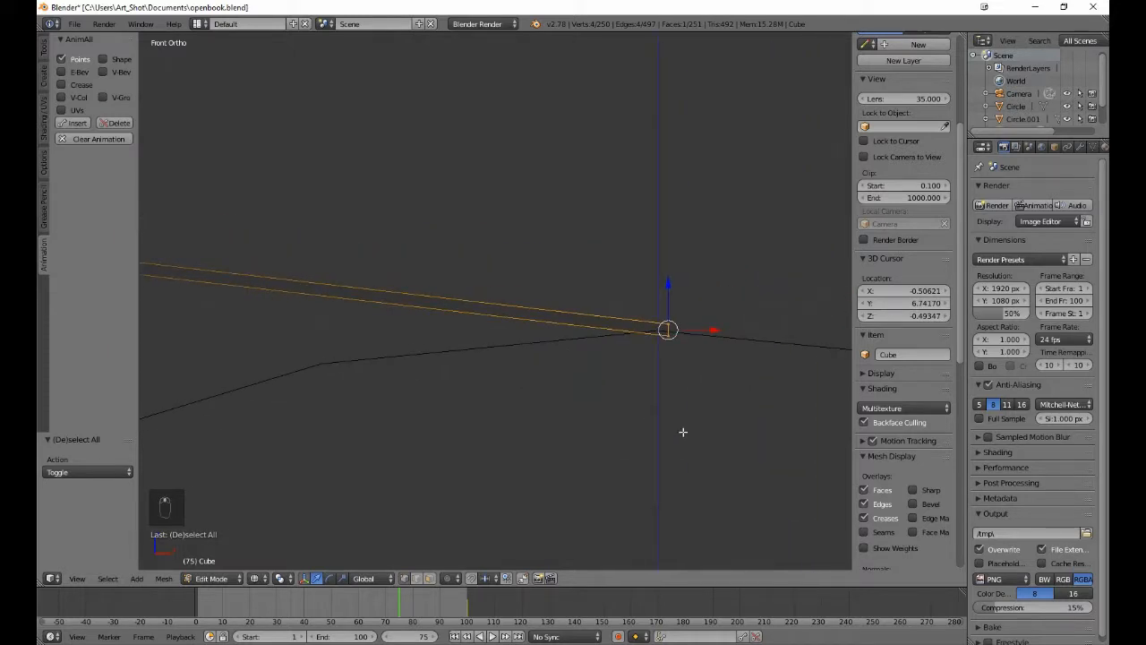
pyautogui.press('g')
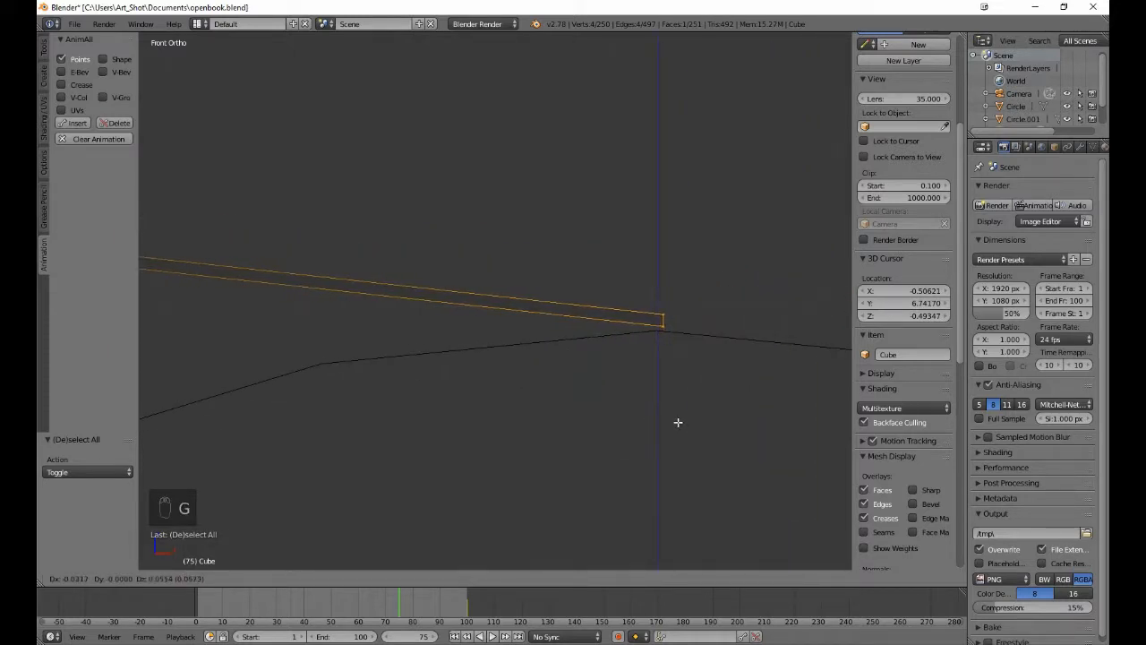
pyautogui.click(672, 407)
# - Remove the lower outer-edge vertices from the selection and move the upper pair by about X -0.063, Z -0.075, level with them
pyautogui.press('b')
pyautogui.moveTo(654, 324); pyautogui.dragTo(677, 356, button='middle')
pyautogui.press('g')
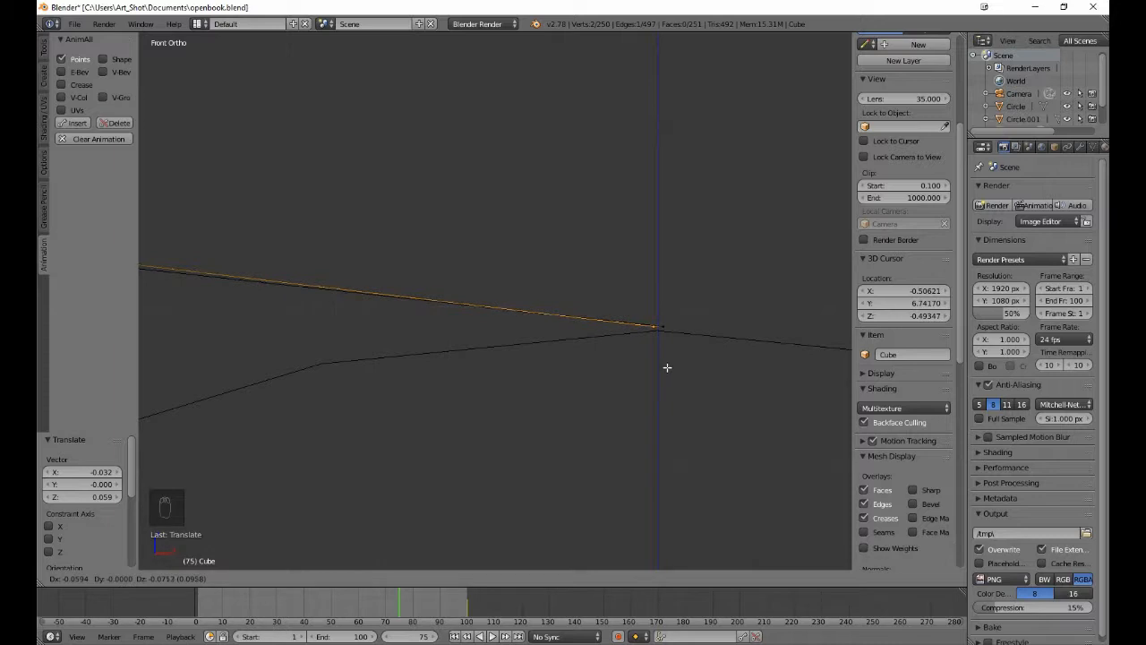
pyautogui.click(666, 367)
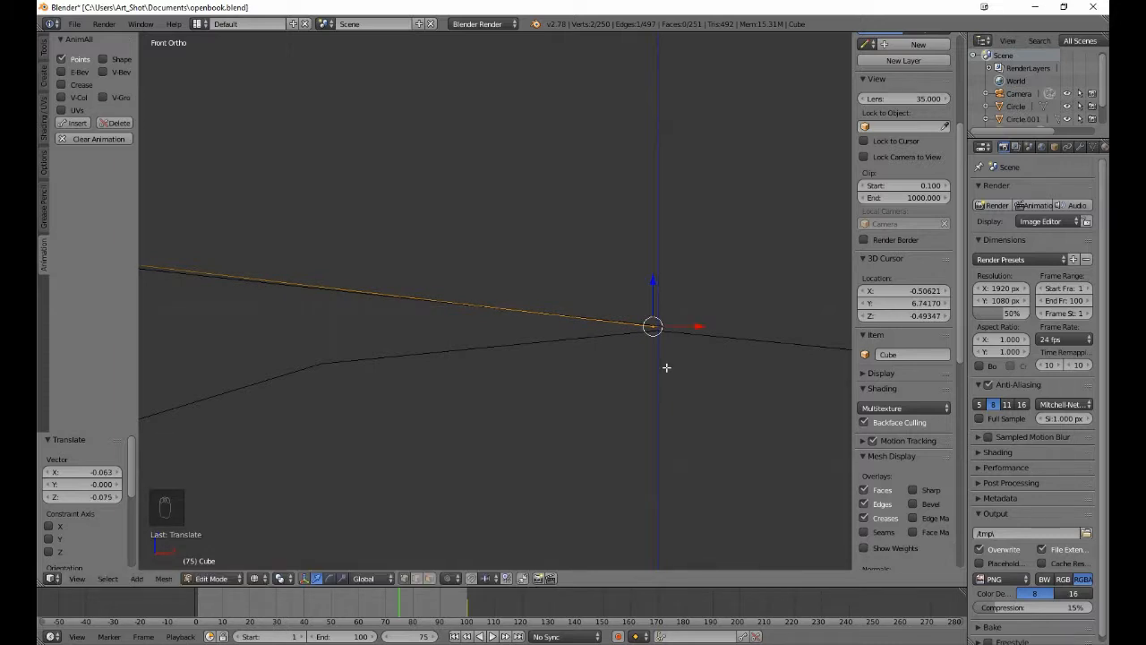
# - Select the page's remaining vertices near its fold and move them by about X 9.030, Z -7.028, below the outer edge on the centre line
pyautogui.scroll(-8, 666, 371)
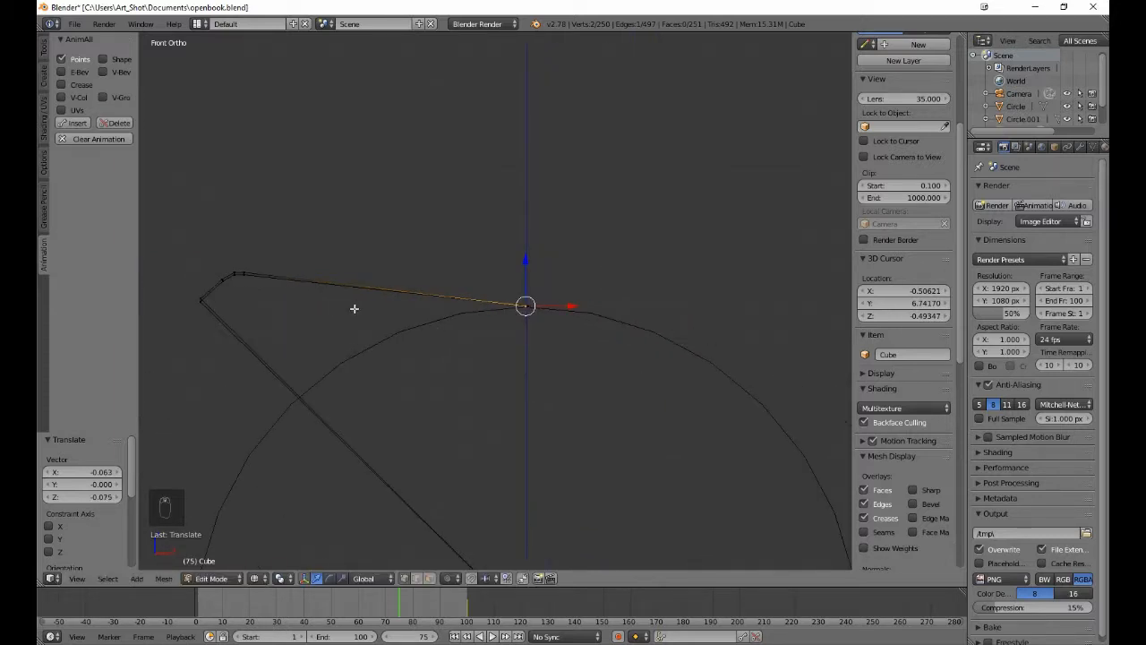
pyautogui.press('a')
pyautogui.press('b')
pyautogui.moveTo(191, 251); pyautogui.dragTo(272, 323)
pyautogui.press('g')
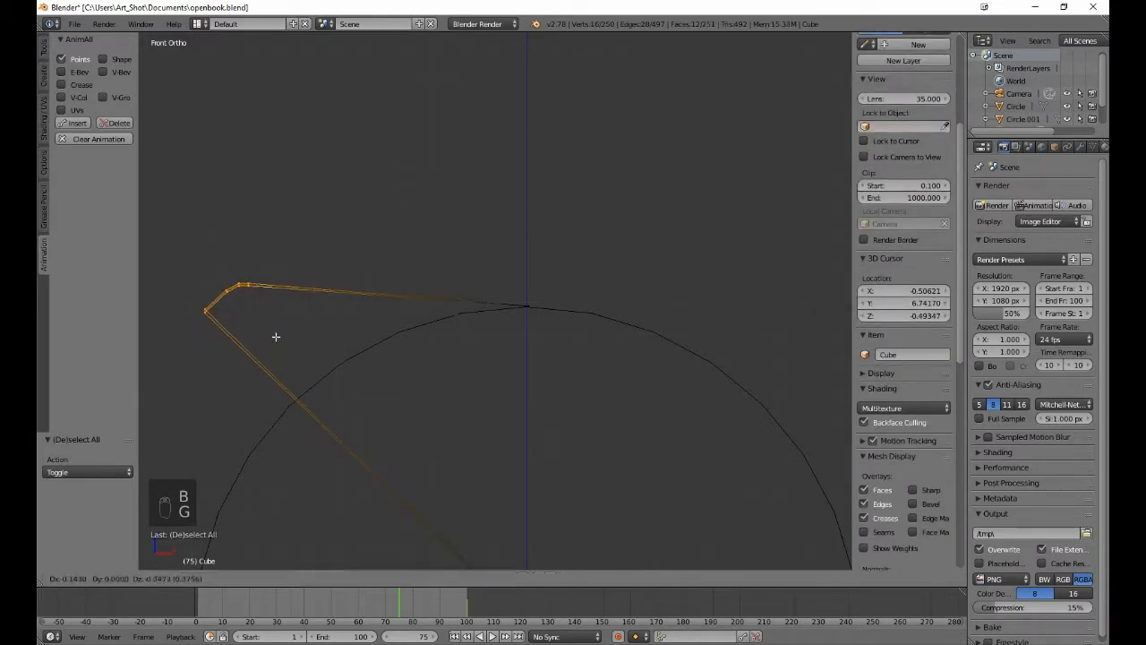
pyautogui.click(547, 536)
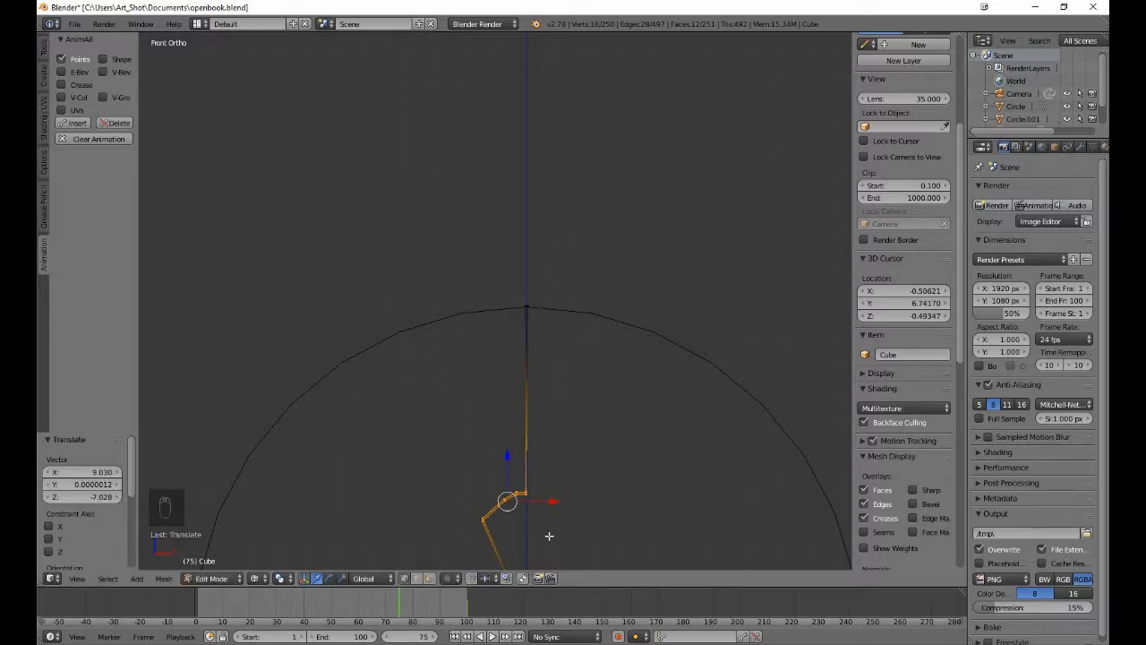
# - Move the selected fold vertices by about X 0.020, Z -2.472, down to the top of the small circle
pyautogui.keyDown('shift'); pyautogui.scroll(-6, 547, 535); pyautogui.keyUp('shift')
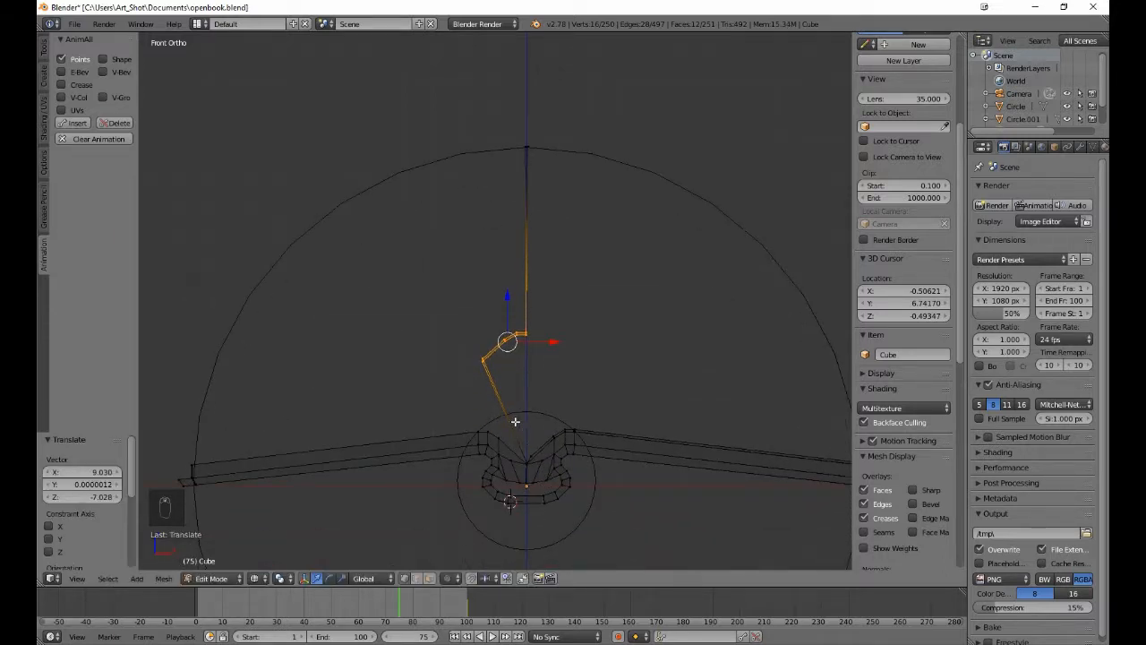
pyautogui.press('g')
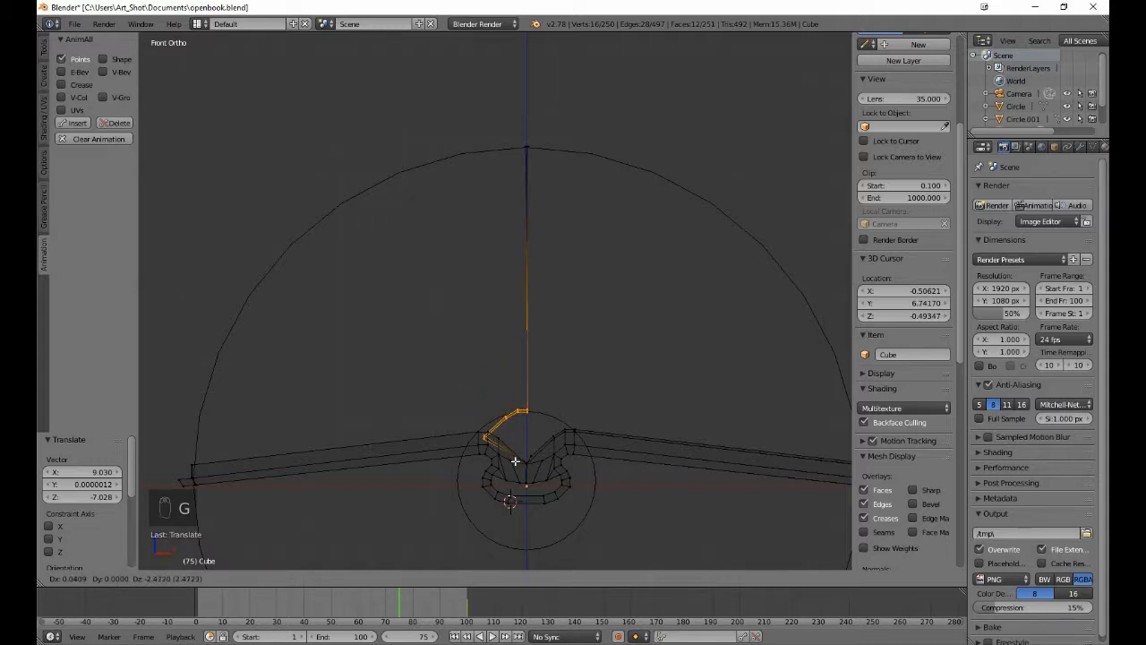
pyautogui.click(515, 461)
# - Spread the page vertices at the small circle's top to both sides of the centre line, raising the lower pair about 0.040 along Z
pyautogui.scroll(5, 535, 439)
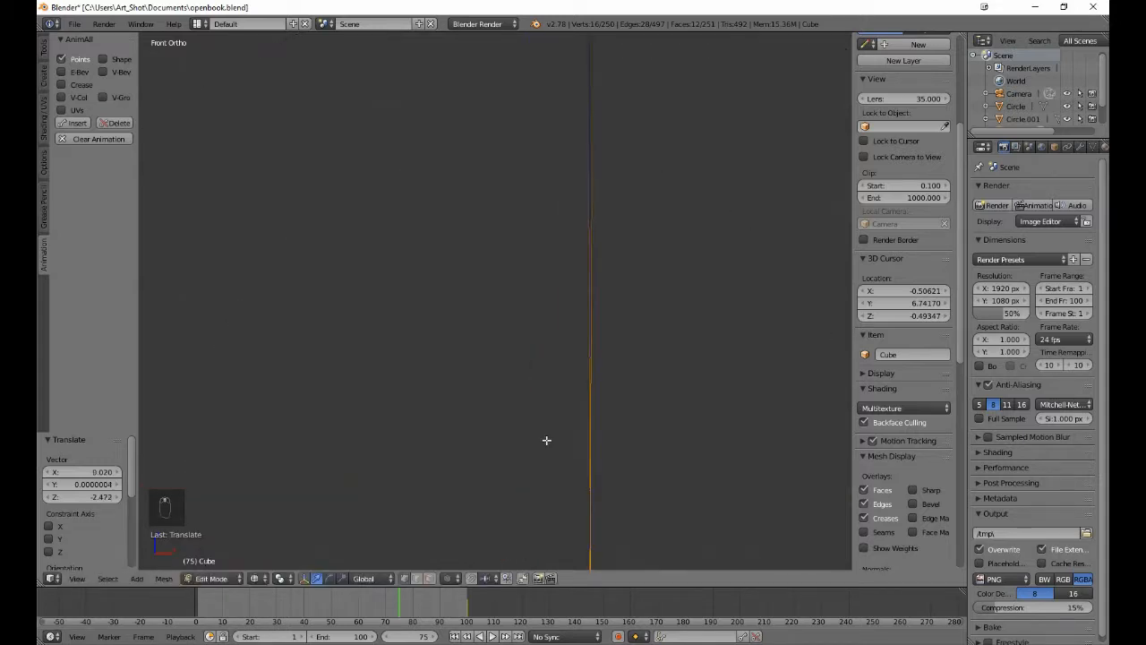
pyautogui.scroll(-5, 545, 358)
pyautogui.scroll(4, 569, 341)
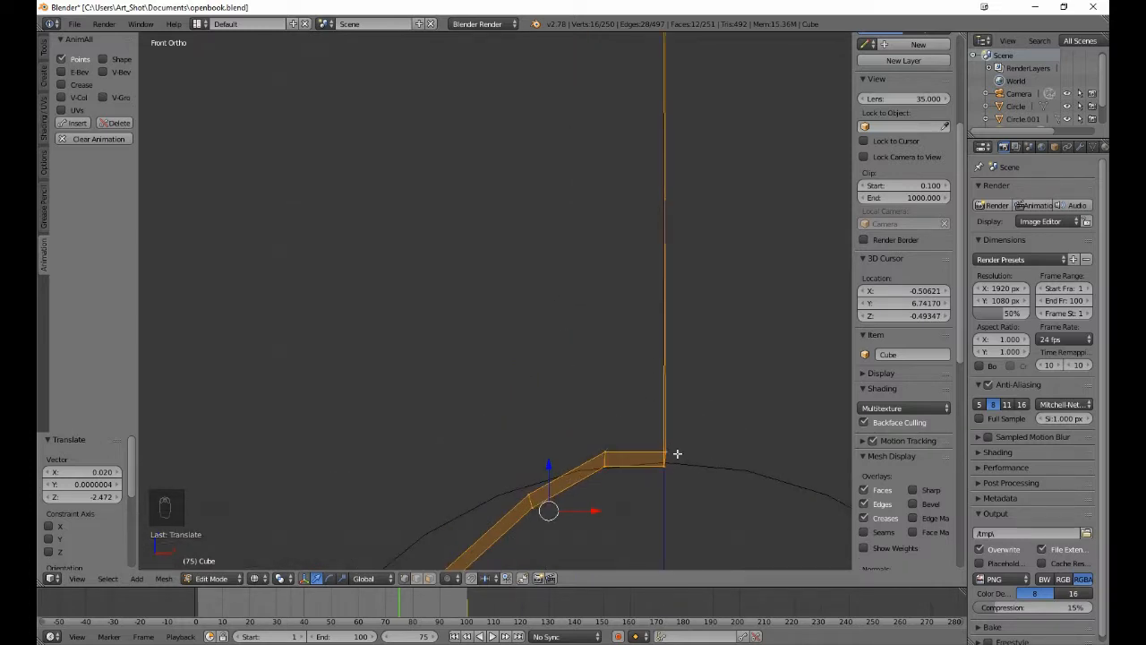
pyautogui.press('a')
pyautogui.press('b')
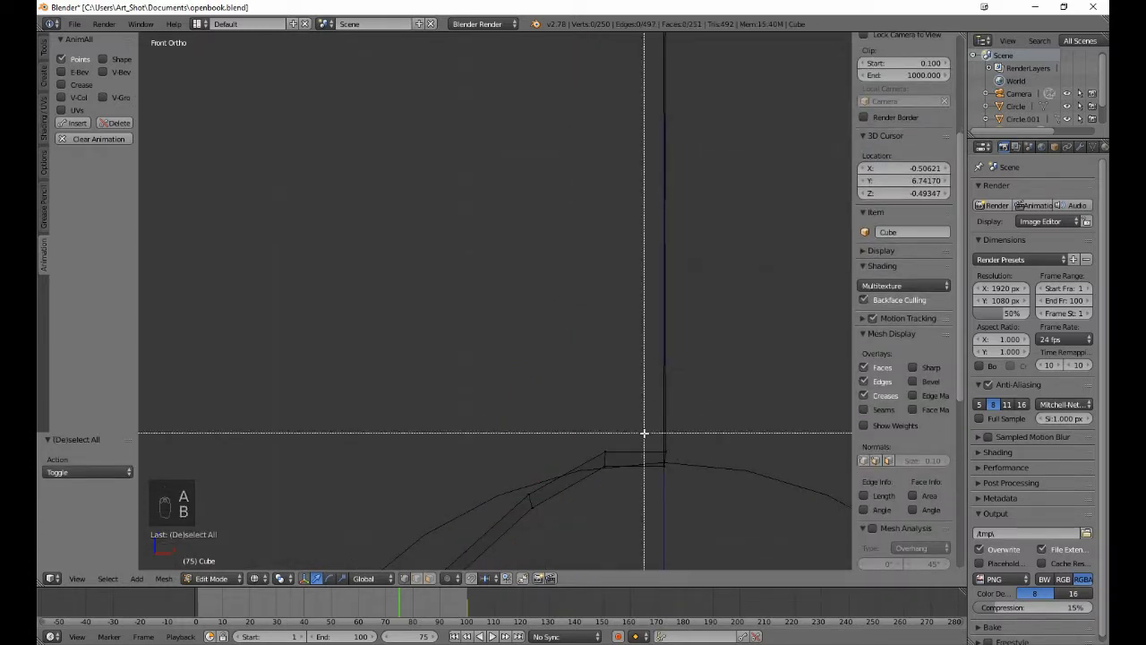
pyautogui.moveTo(644, 433); pyautogui.dragTo(668, 421)
pyautogui.press('a')
pyautogui.press('b')
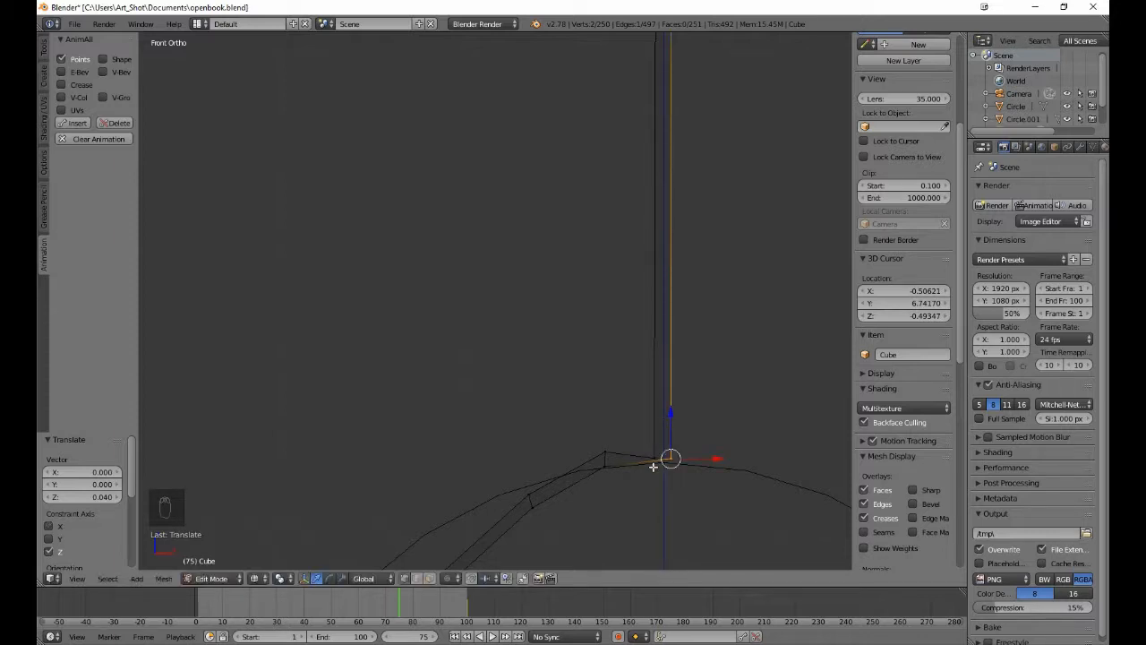
# - Select the other vertex pair at the small circle's top and shift it slightly along X toward the centre line
pyautogui.press('a')
pyautogui.press('b')
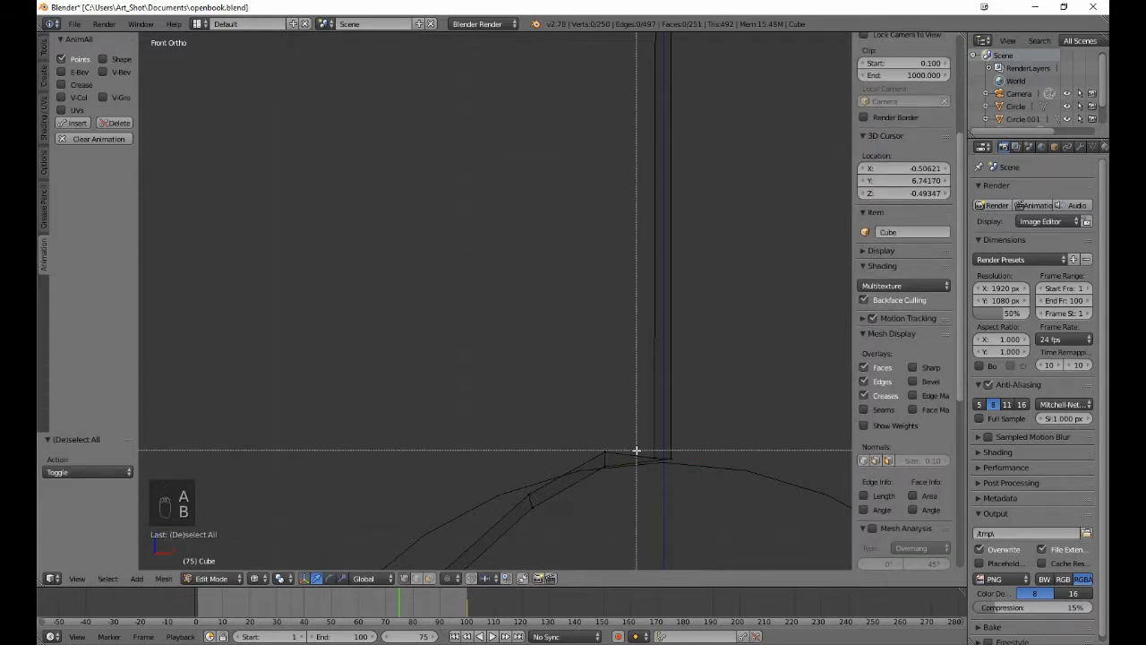
pyautogui.moveTo(636, 450); pyautogui.dragTo(661, 468)
pyautogui.press('g')
pyautogui.press('x')
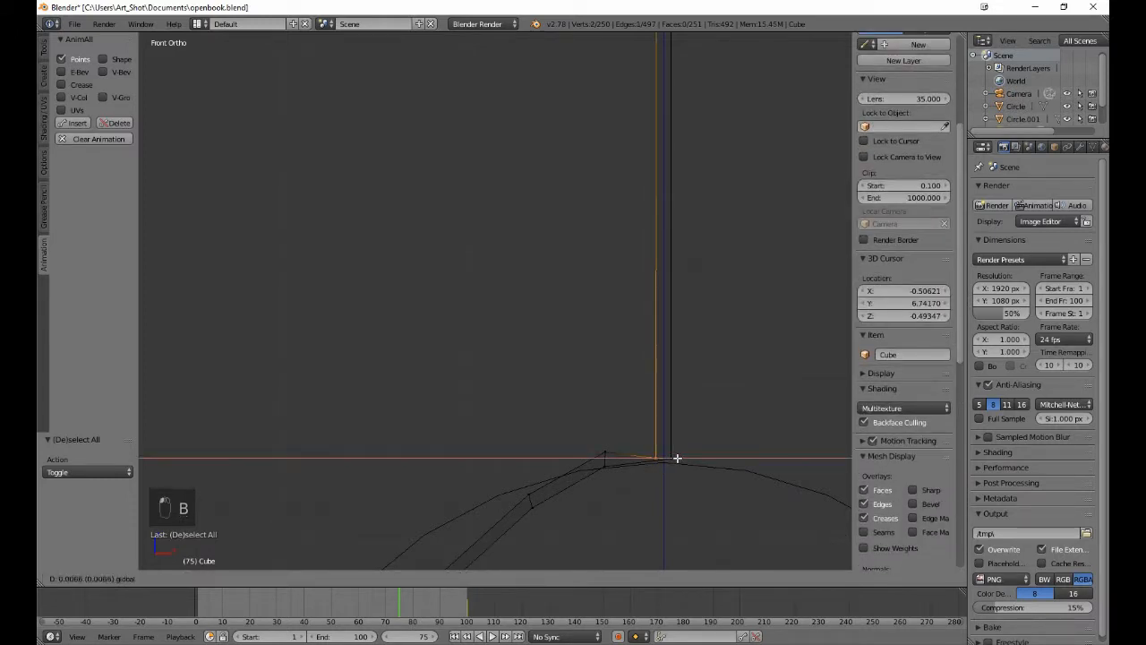
pyautogui.click(677, 458)
# - Select the next vertex group along the page's bend and move it by about X 0.300, Z -0.254 onto the centre line
pyautogui.press('a')
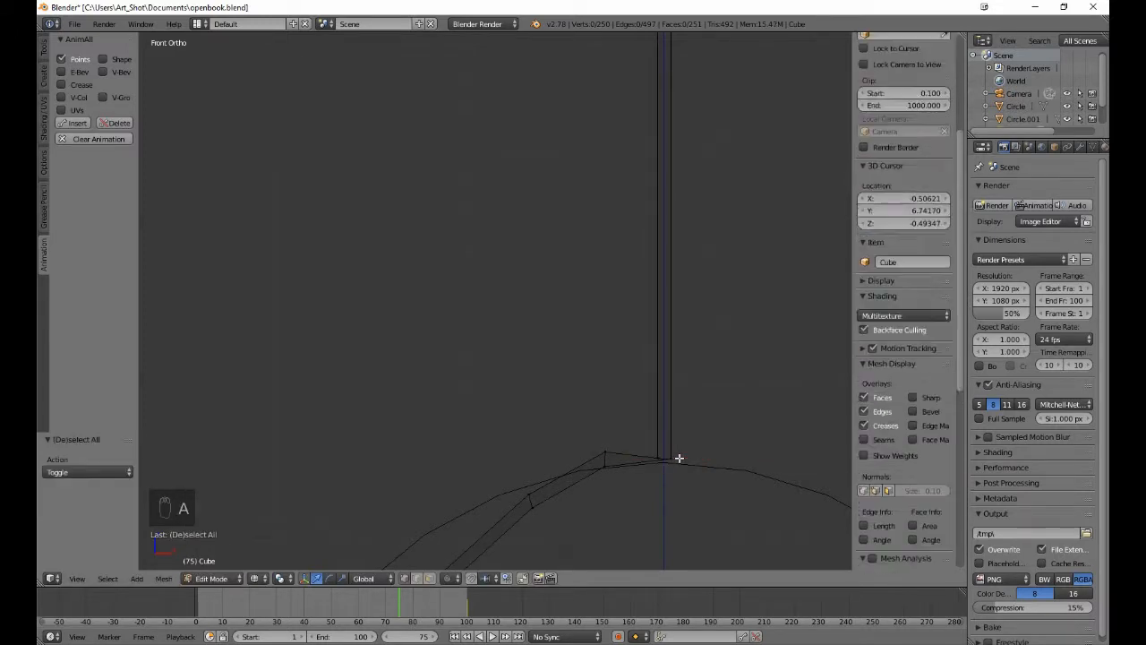
pyautogui.press('b')
pyautogui.moveTo(598, 438); pyautogui.dragTo(637, 480)
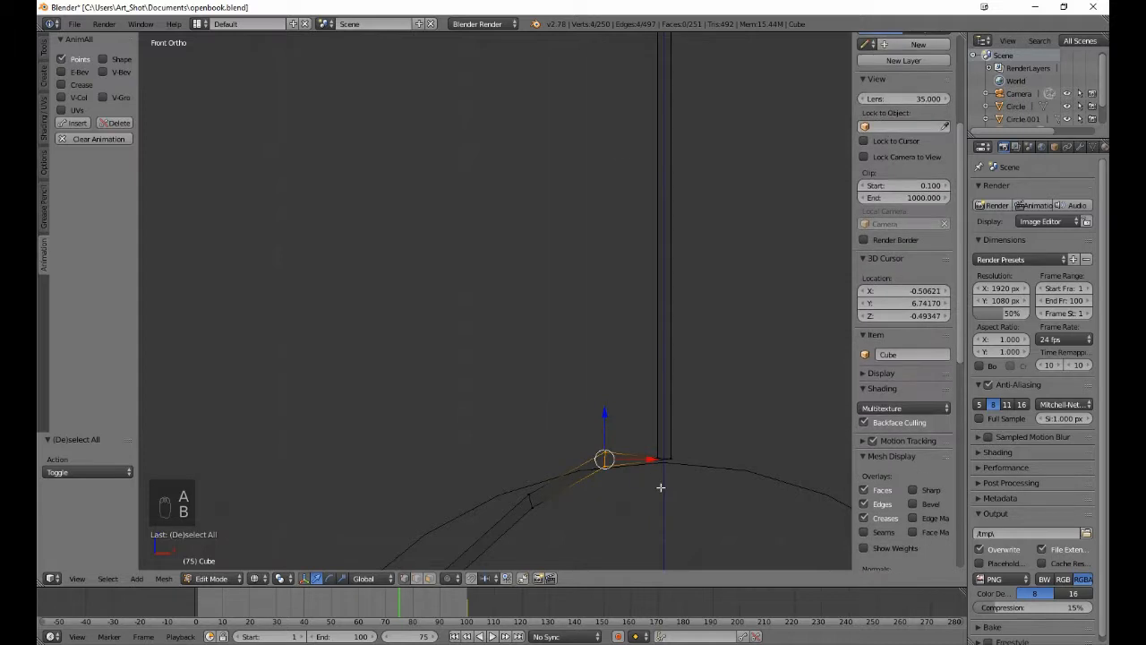
pyautogui.keyDown('shift'); pyautogui.scroll(-5, 660, 488); pyautogui.keyUp('shift')
pyautogui.press('g')
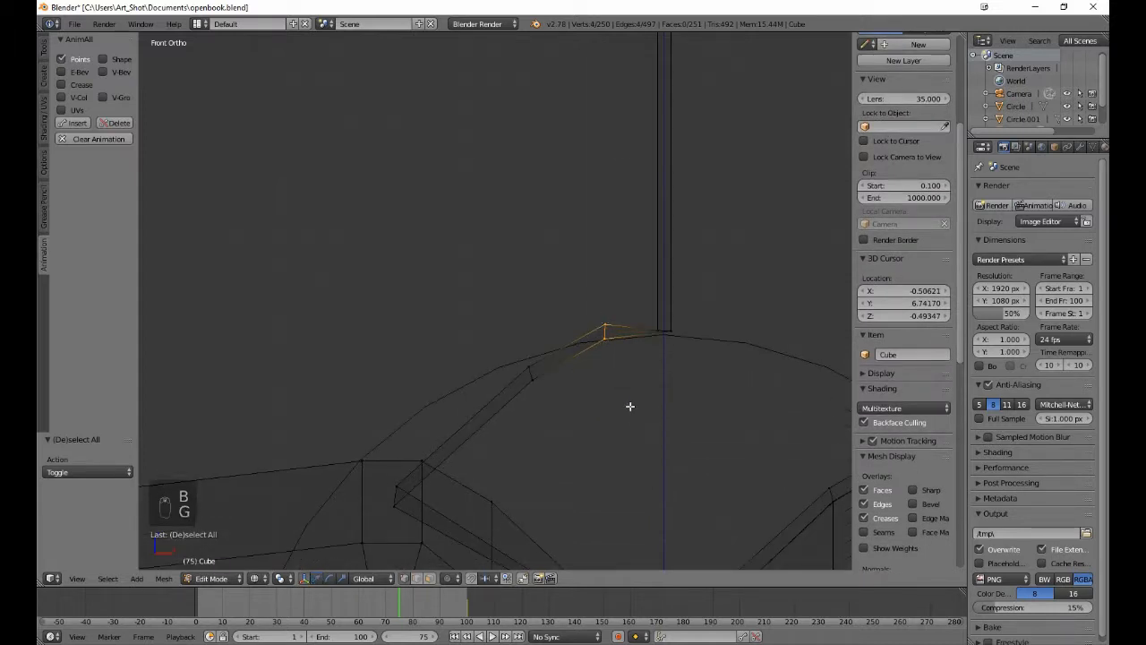
pyautogui.click(686, 456)
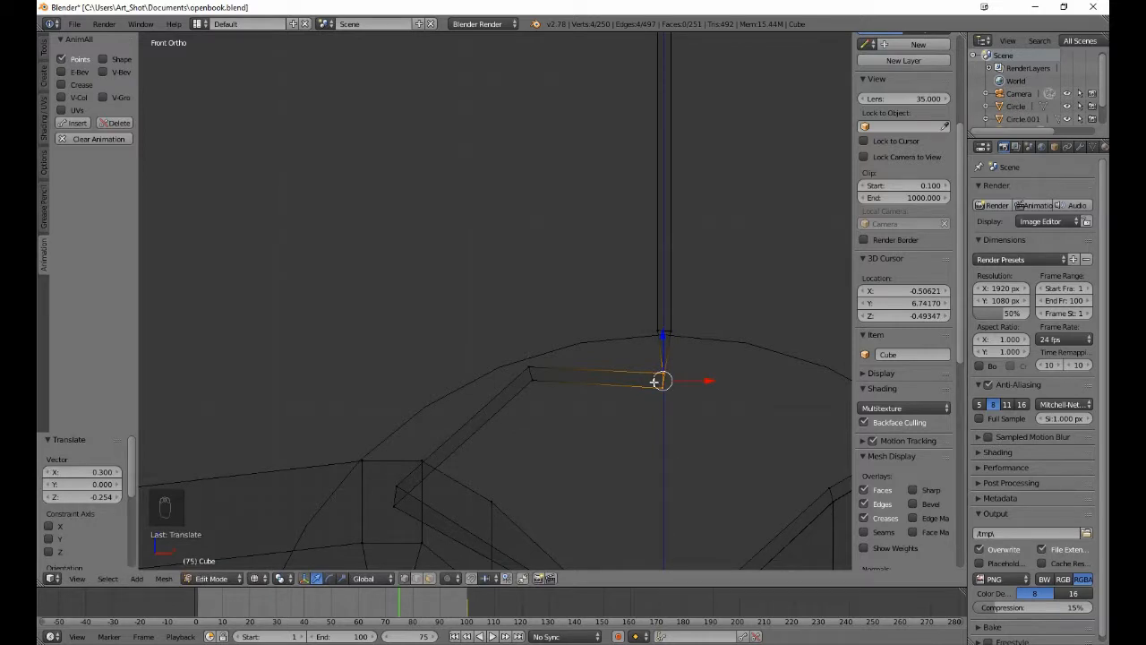
# - Shift this group by about -0.026 along X, drop its upper pair from the selection, and move the lower pair across, level with the upper pair
pyautogui.press('g')
pyautogui.press('x')
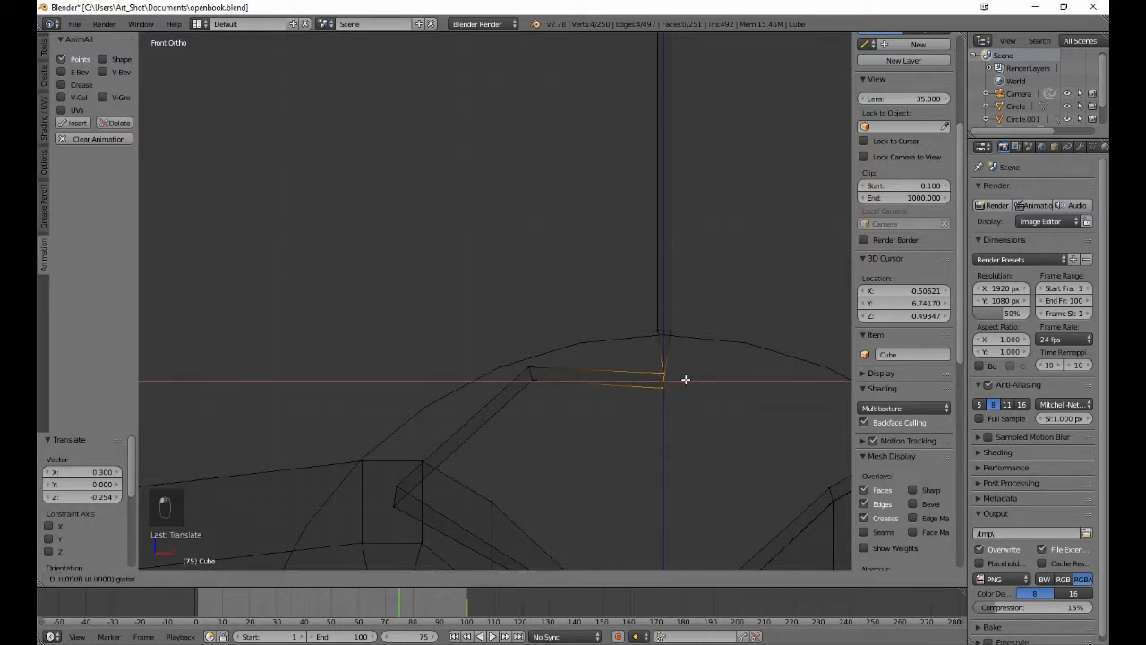
pyautogui.click(660, 376)
pyautogui.press('b')
pyautogui.moveTo(655, 369); pyautogui.dragTo(688, 401, button='middle')
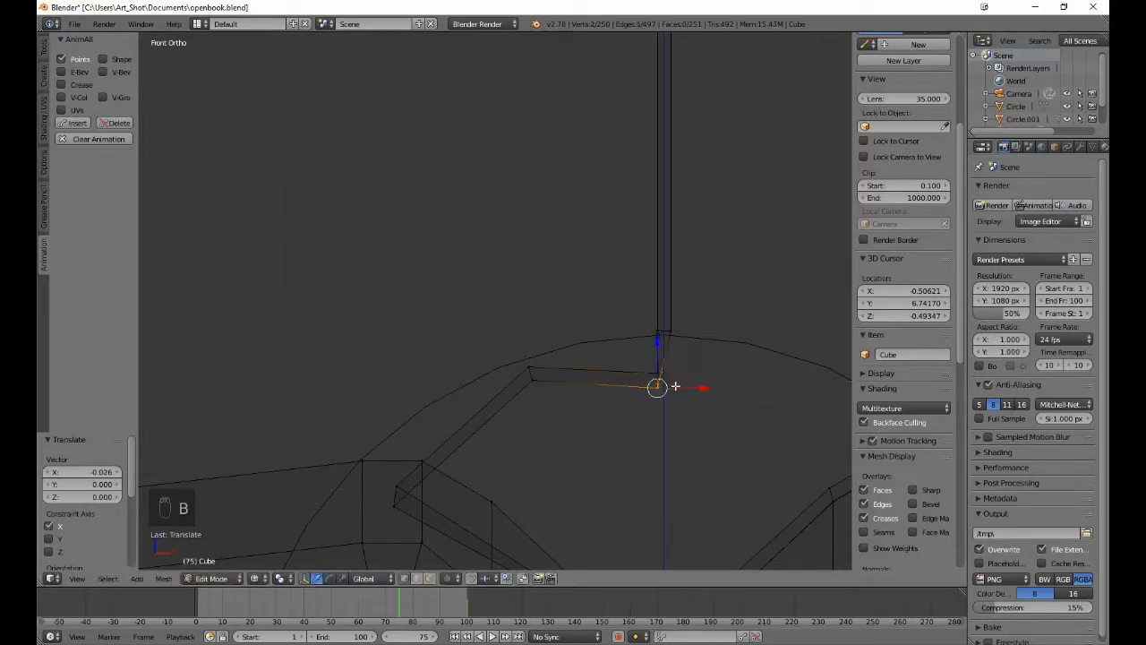
pyautogui.press('g')
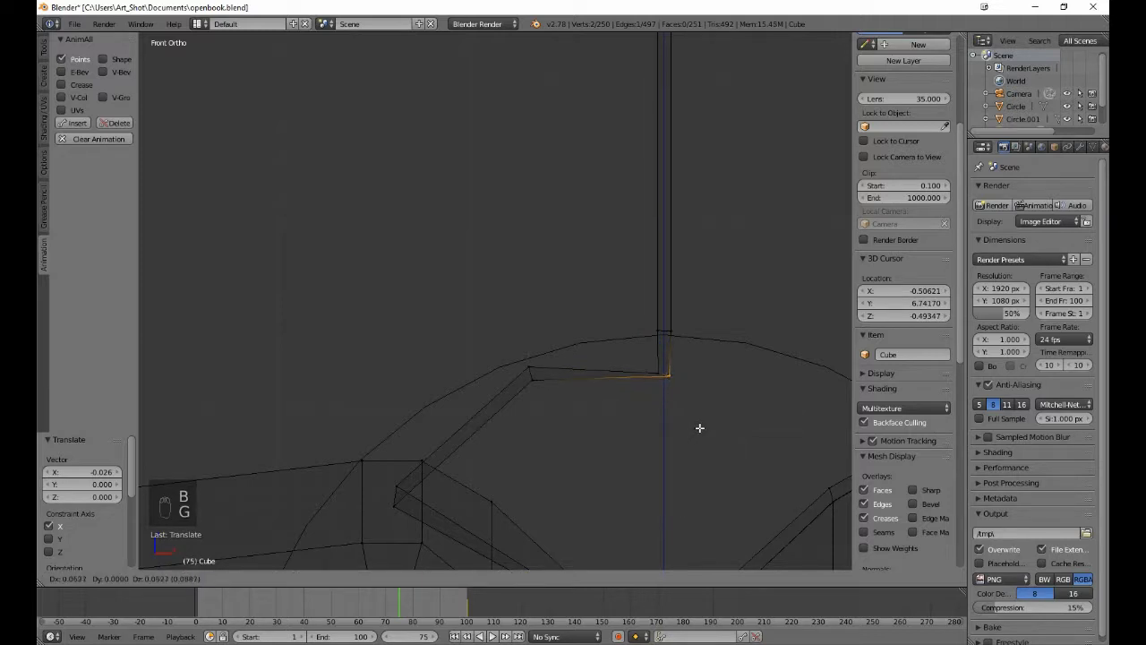
pyautogui.click(700, 426)
# - Select the next two vertex groups of the bend and move them by about X 0.676, Z -0.317 toward the centre line
pyautogui.press('a')
pyautogui.press('b')
pyautogui.moveTo(510, 351); pyautogui.dragTo(550, 399)
pyautogui.press('b')
pyautogui.moveTo(377, 476); pyautogui.dragTo(421, 524)
pyautogui.press('g')
pyautogui.click(609, 553)
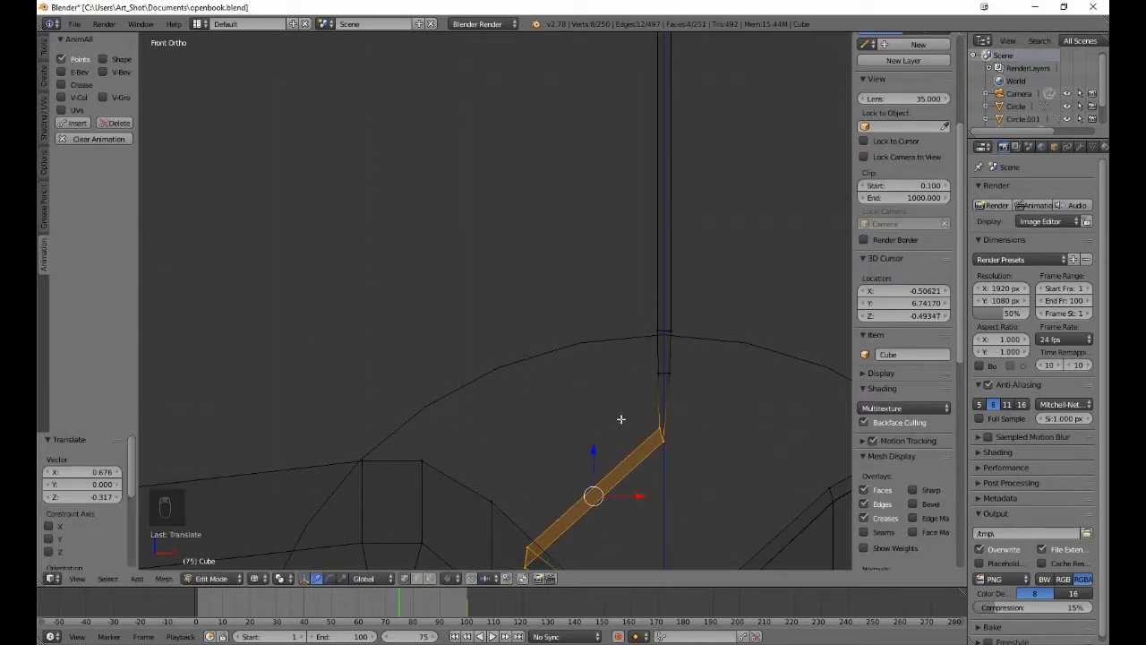
# - Exclude the upper pair from the selection and move the remaining vertices across the centre line, level with that pair
pyautogui.press('b')
pyautogui.moveTo(634, 399); pyautogui.dragTo(675, 434, button='middle')
pyautogui.press('g')
pyautogui.click(689, 471)
pyautogui.press('a')
# - Select the last bend vertices above the spine, move them onto the centre line, and set their pairs apart along X to keep the page's thickness
pyautogui.keyDown('shift'); pyautogui.scroll(-10, 688, 471); pyautogui.keyUp('shift')
pyautogui.press('b')
pyautogui.moveTo(543, 402); pyautogui.dragTo(544, 402)
pyautogui.press('g')
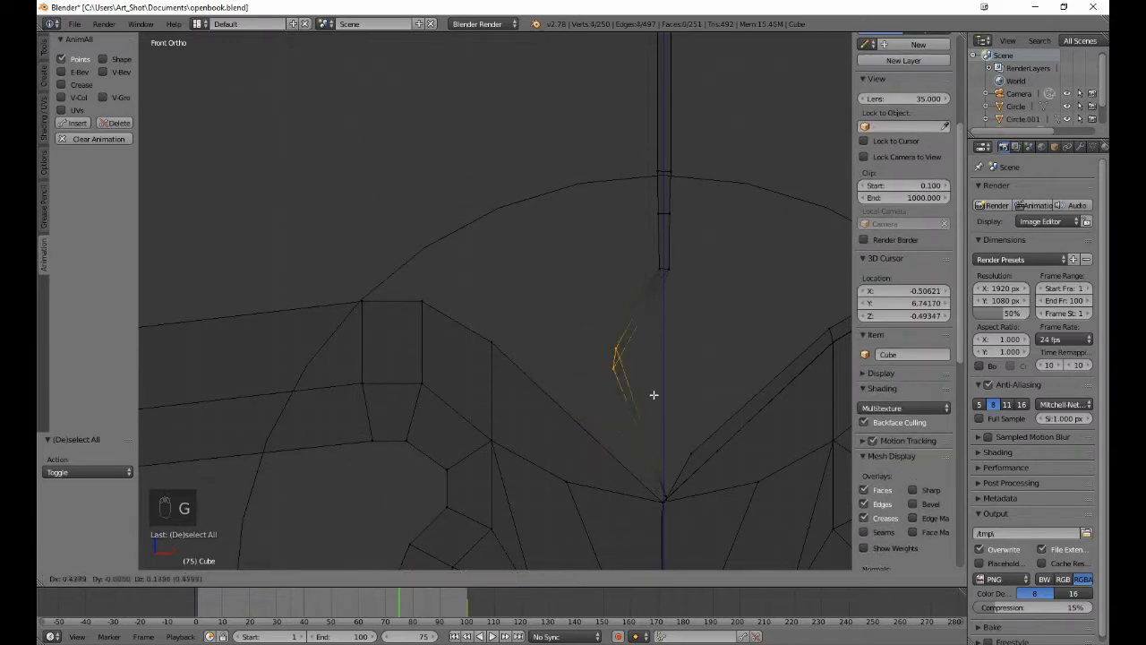
pyautogui.click(663, 358)
pyautogui.press('g')
pyautogui.press('x')
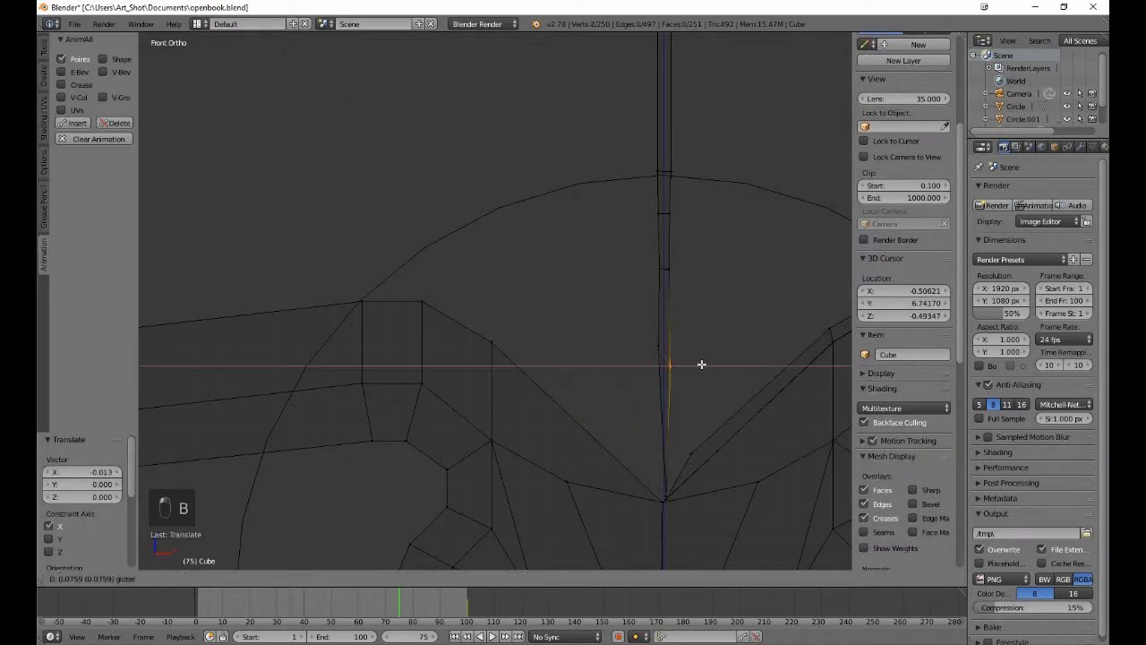
pyautogui.click(701, 361)
pyautogui.press('a')
# - Select the entire book mesh and insert an AnimAll points keyframe at frame 75
pyautogui.scroll(-4, 706, 495)
pyautogui.scroll(-3, 683, 402)
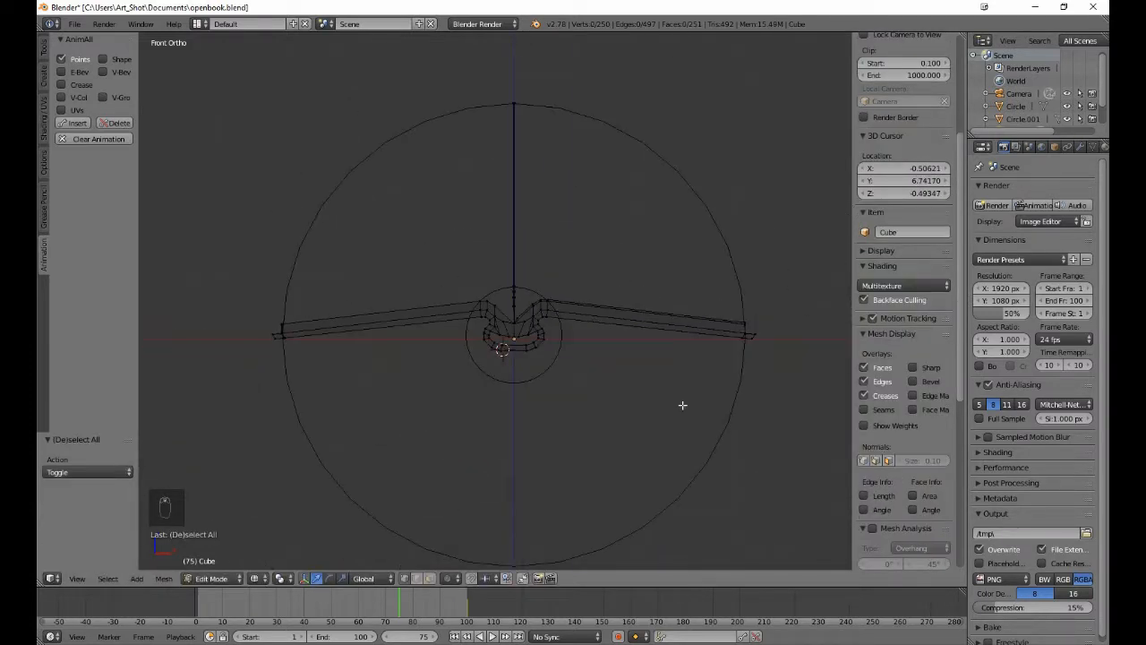
pyautogui.moveTo(683, 402); pyautogui.dragTo(701, 455, button='middle')
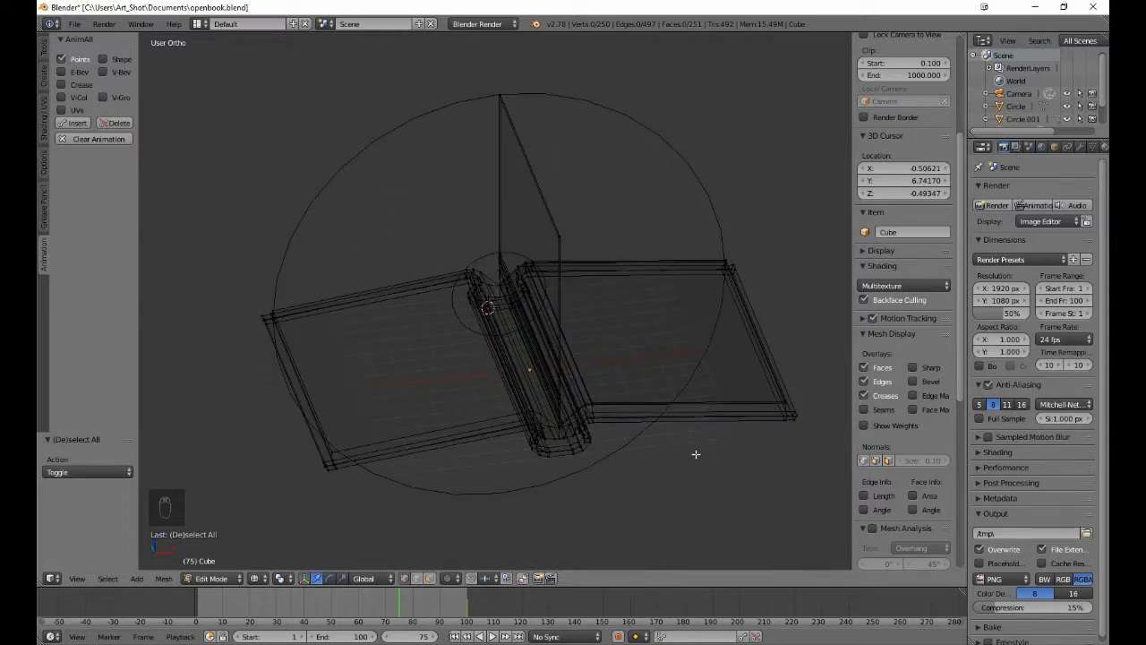
pyautogui.press('a')
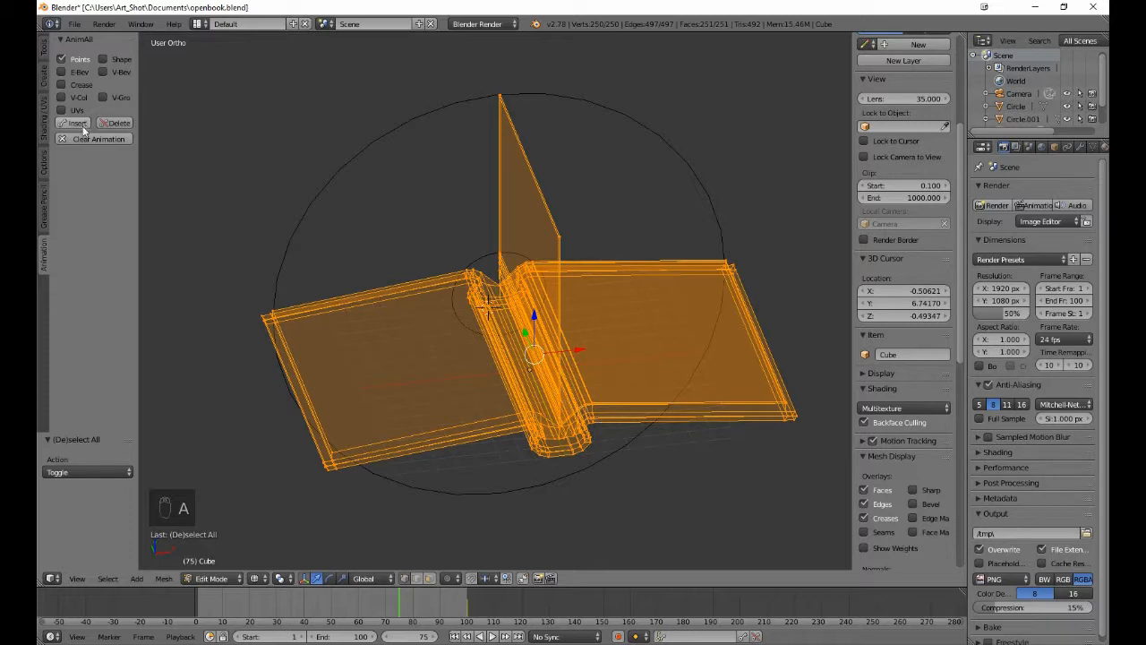
pyautogui.click(78, 123)
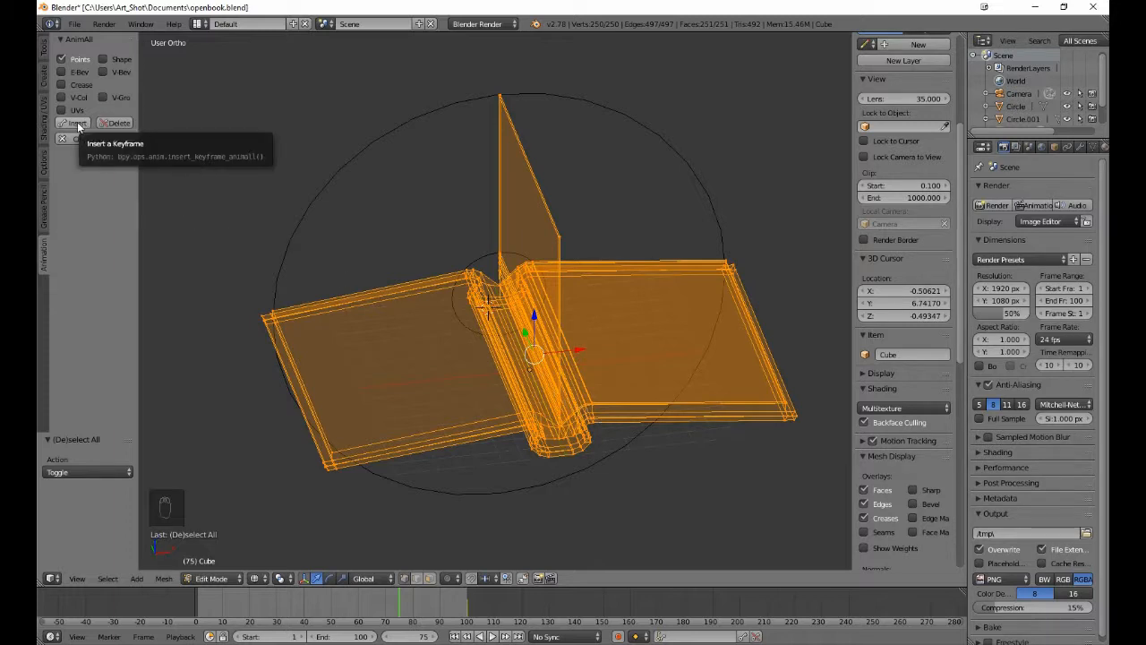
pyautogui.click(77, 124)
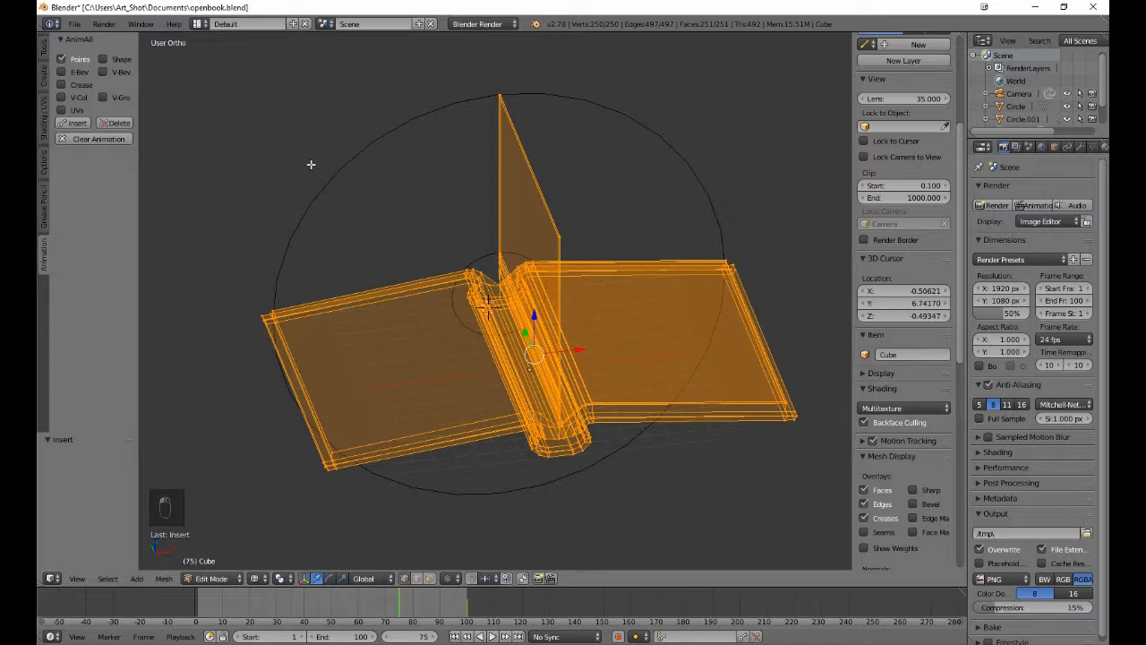
# - Move the timeline back to frame 50
pyautogui.press('Right')
pyautogui.press('Left')
pyautogui.press('Left')
pyautogui.press('Left')
pyautogui.press('Left')
pyautogui.press('Left')
pyautogui.press('Left')
pyautogui.press('Left')
pyautogui.press('Left')
pyautogui.press('Left')
pyautogui.press('Left')
pyautogui.press('Left')
pyautogui.press('Left')
pyautogui.press('Left')
pyautogui.press('Left')
pyautogui.press('Left')
pyautogui.press('Left')
pyautogui.press('Left')
pyautogui.press('Left')
pyautogui.press('Left')
pyautogui.press('Left')
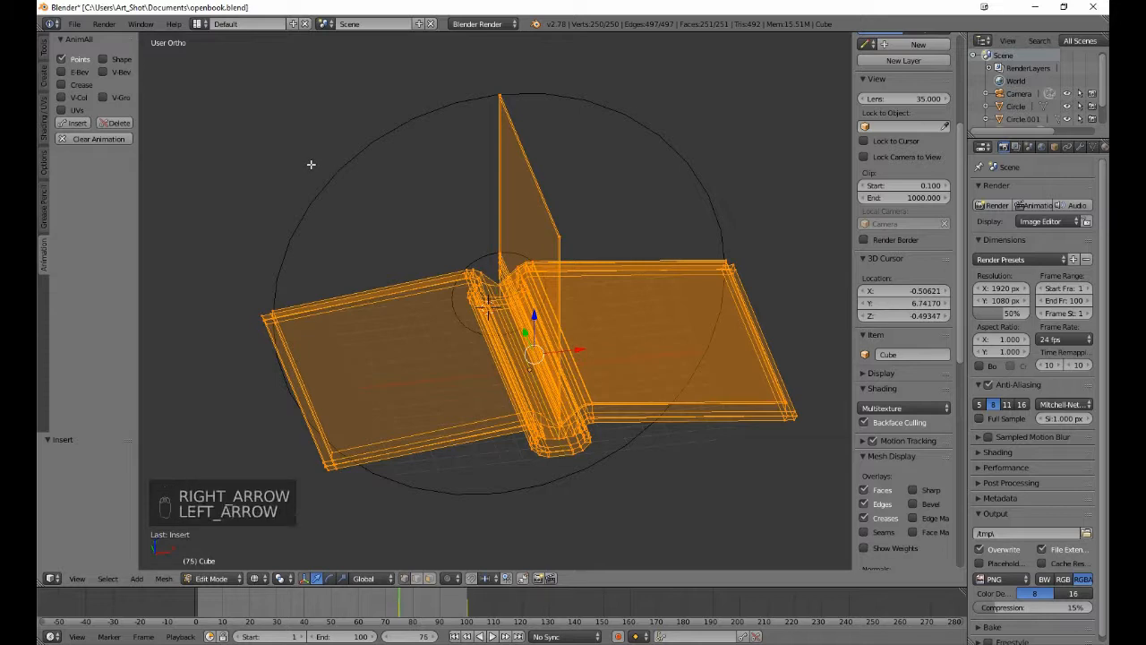
pyautogui.press('Left')
pyautogui.press('Left')
pyautogui.press('Right')
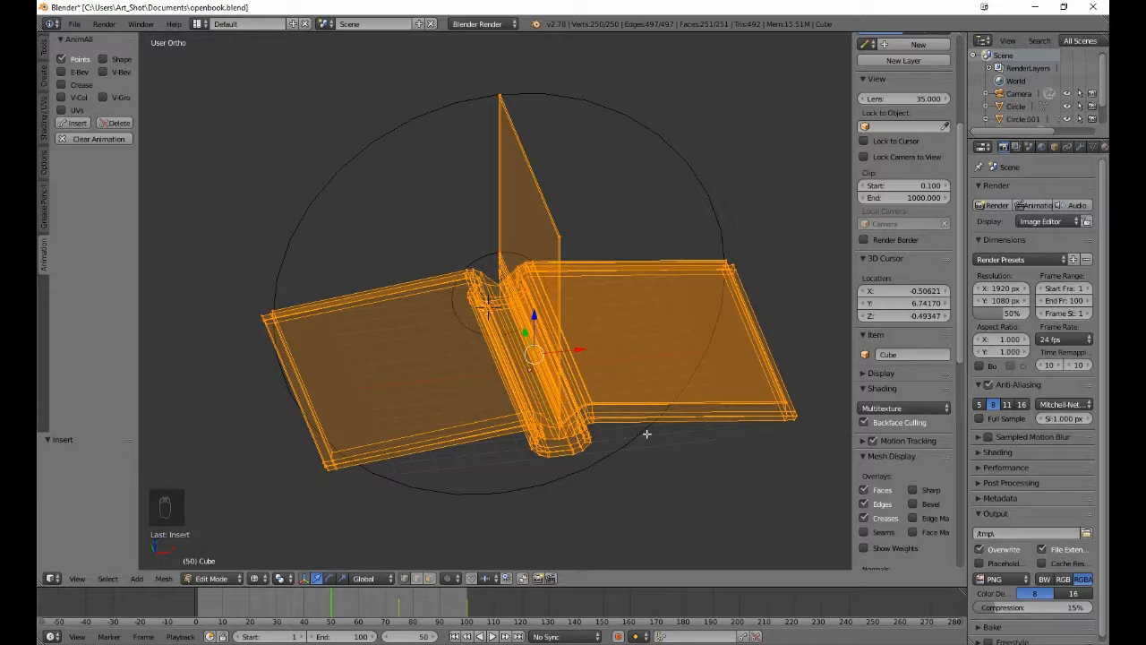
# - Return to the front view in Edit Mode and clear the book mesh's selection
pyautogui.press('KP_3')
pyautogui.press('KP_1')
pyautogui.press('Tab')
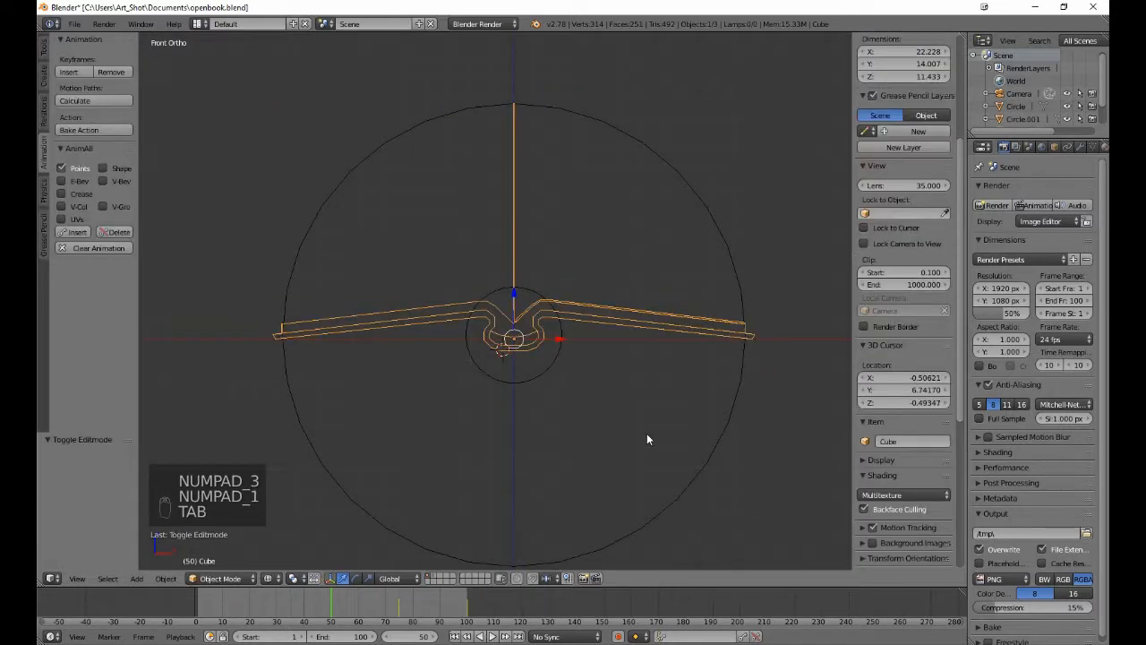
pyautogui.press('Tab')
pyautogui.scroll(3, 636, 392)
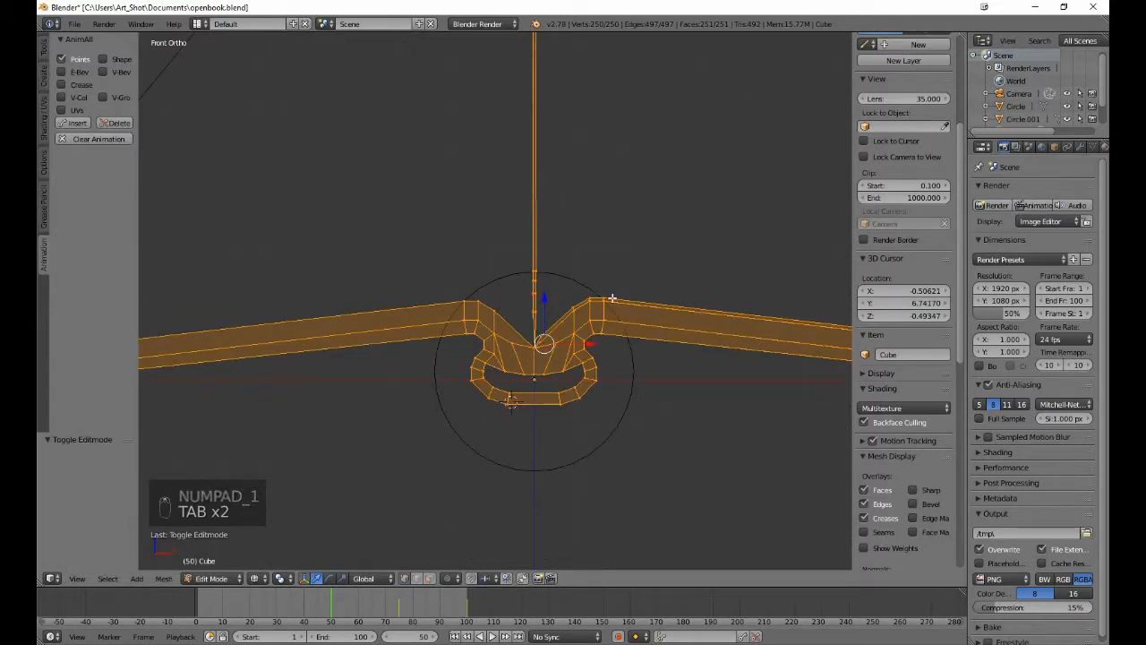
pyautogui.press('a')
pyautogui.press('a')
pyautogui.press('a')
# - Select the upright page's vertices above the spine fold and move them along X onto the inner slope of the book's left half
pyautogui.scroll(6, 609, 290)
pyautogui.keyDown('shift'); pyautogui.scroll(3, 596, 304); pyautogui.keyUp('shift')
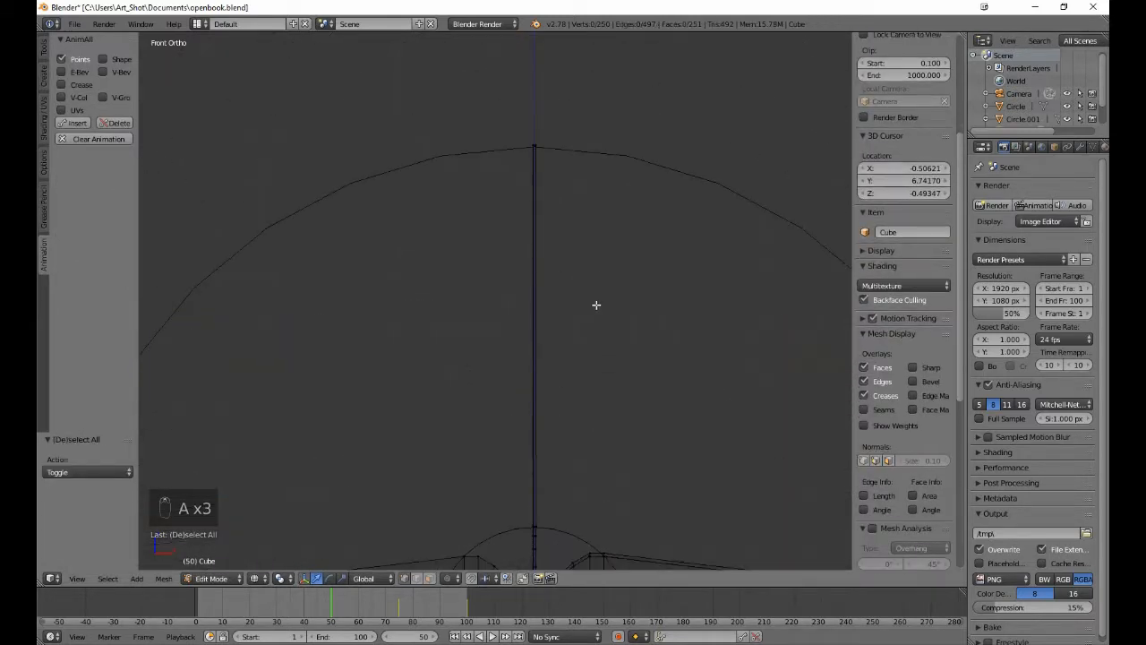
pyautogui.press('b')
pyautogui.moveTo(518, 129); pyautogui.dragTo(584, 537)
pyautogui.keyDown('shift'); pyautogui.scroll(-6, 586, 532); pyautogui.keyUp('shift')
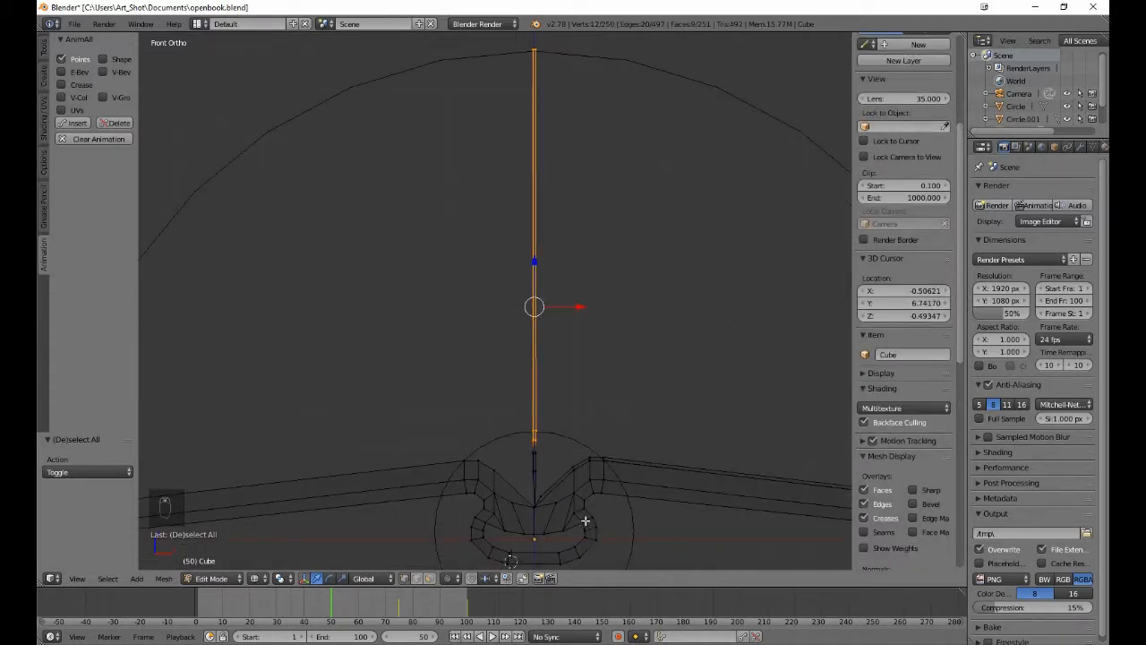
pyautogui.keyDown('shift'); pyautogui.scroll(-3, 584, 518); pyautogui.keyUp('shift')
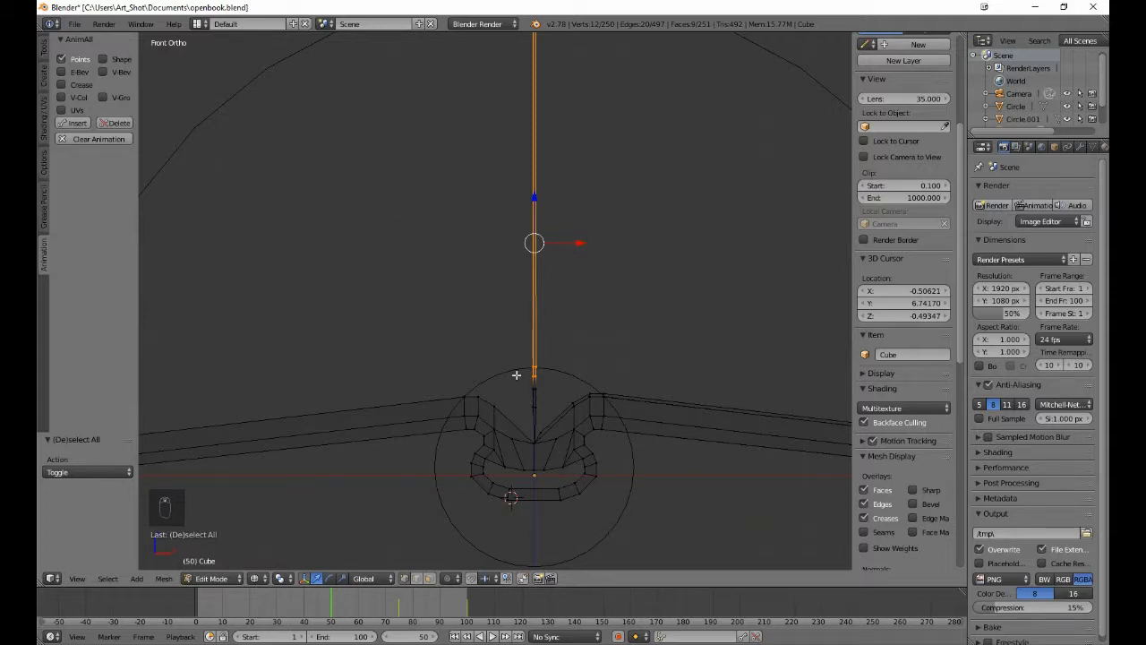
pyautogui.press('b')
pyautogui.moveTo(516, 374); pyautogui.dragTo(542, 421)
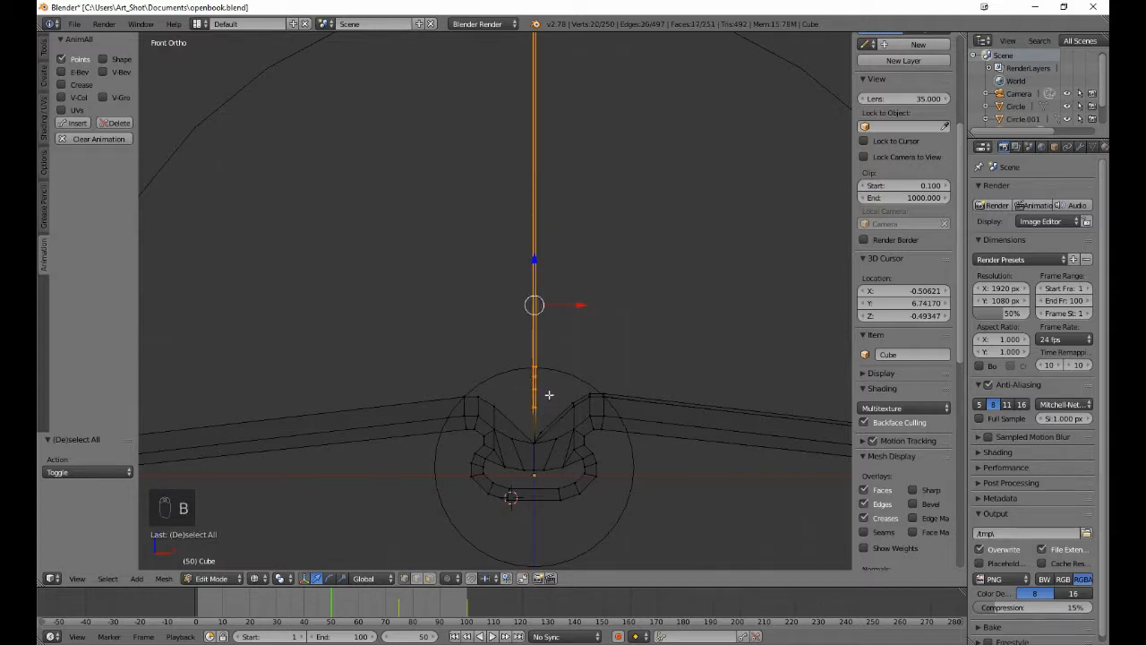
pyautogui.scroll(3, 546, 421)
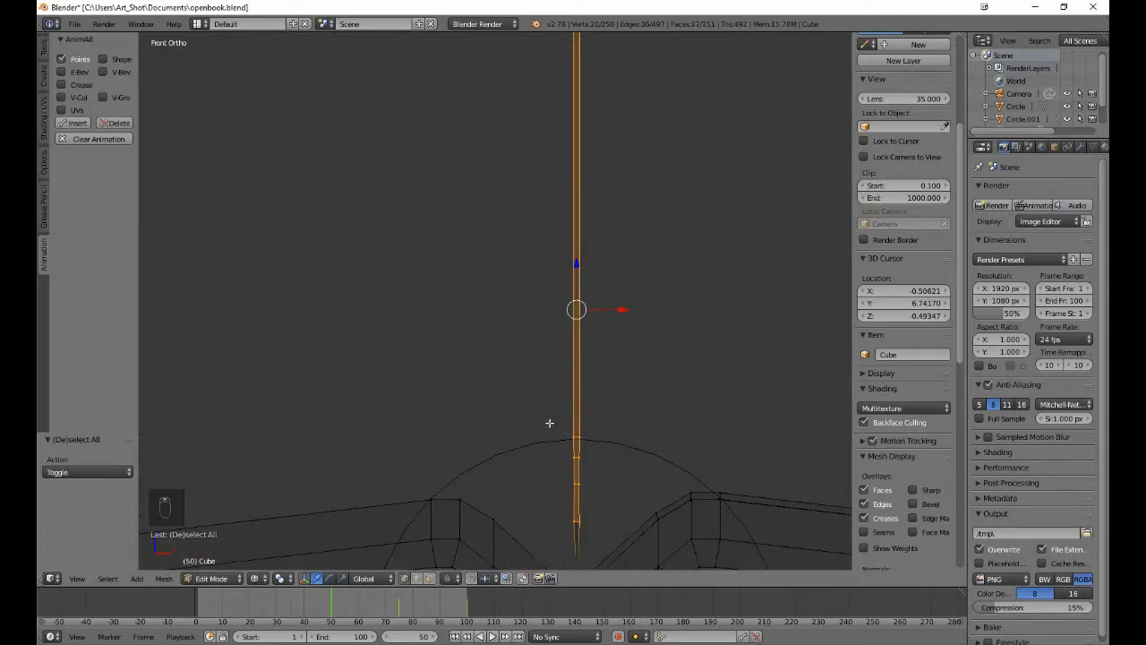
pyautogui.scroll(-2, 549, 421)
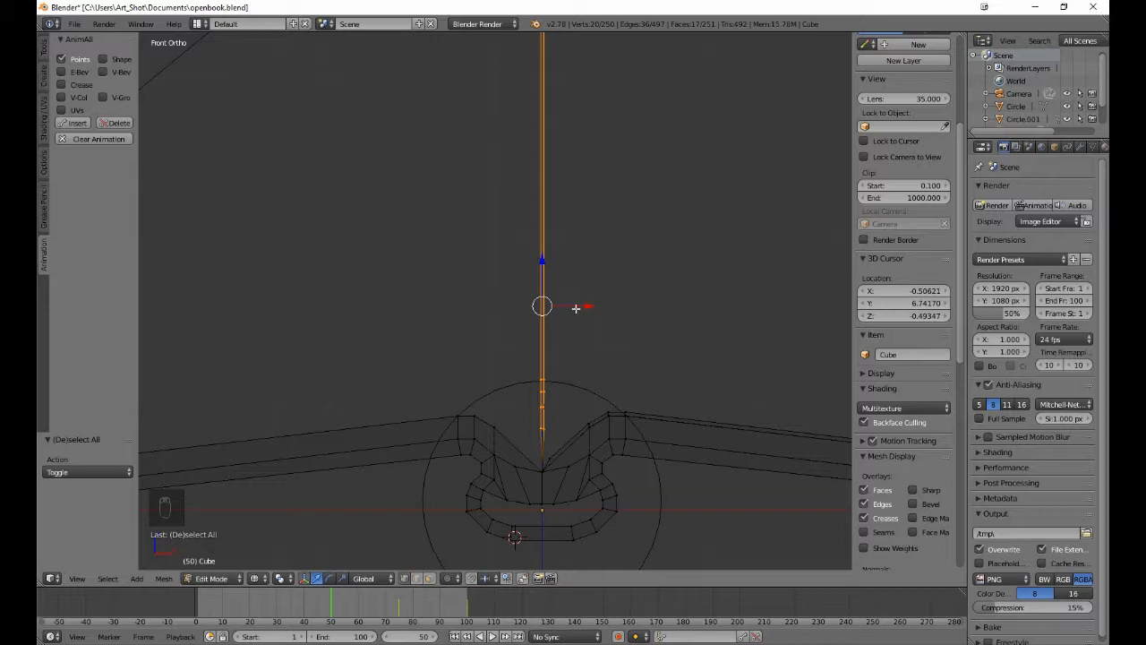
pyautogui.moveTo(575, 307); pyautogui.dragTo(541, 307)
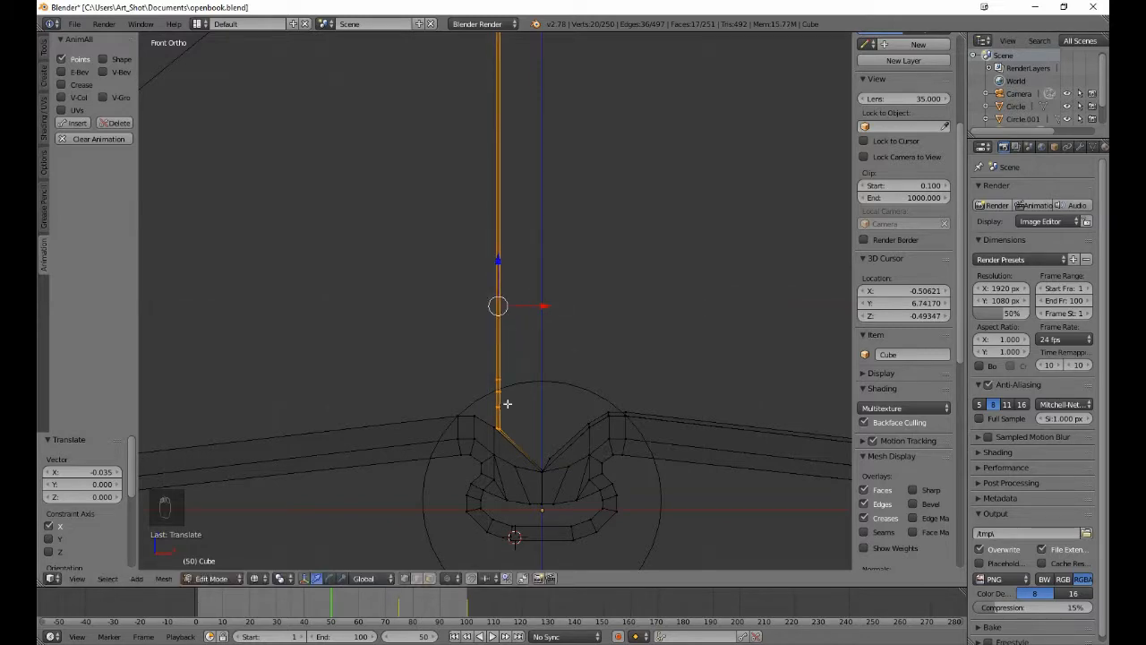
# - Try to bend the page's base over the left half by deselecting its lowest vertices one by one and shifting the rest outward
pyautogui.press('b')
pyautogui.moveTo(481, 425); pyautogui.dragTo(499, 438)
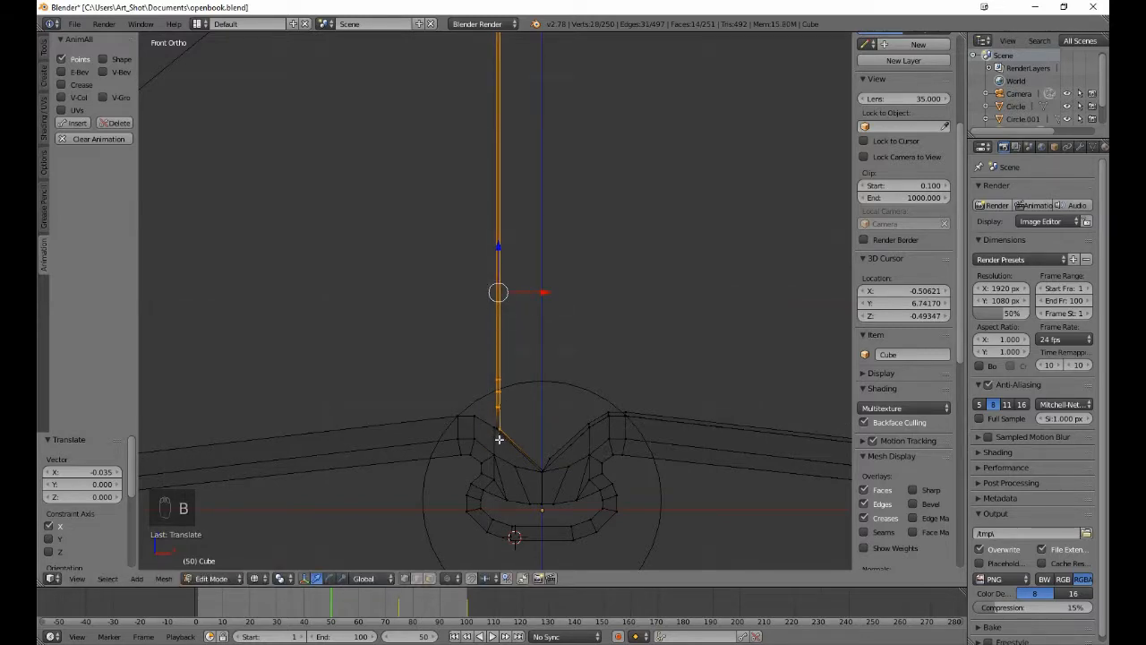
pyautogui.press('g')
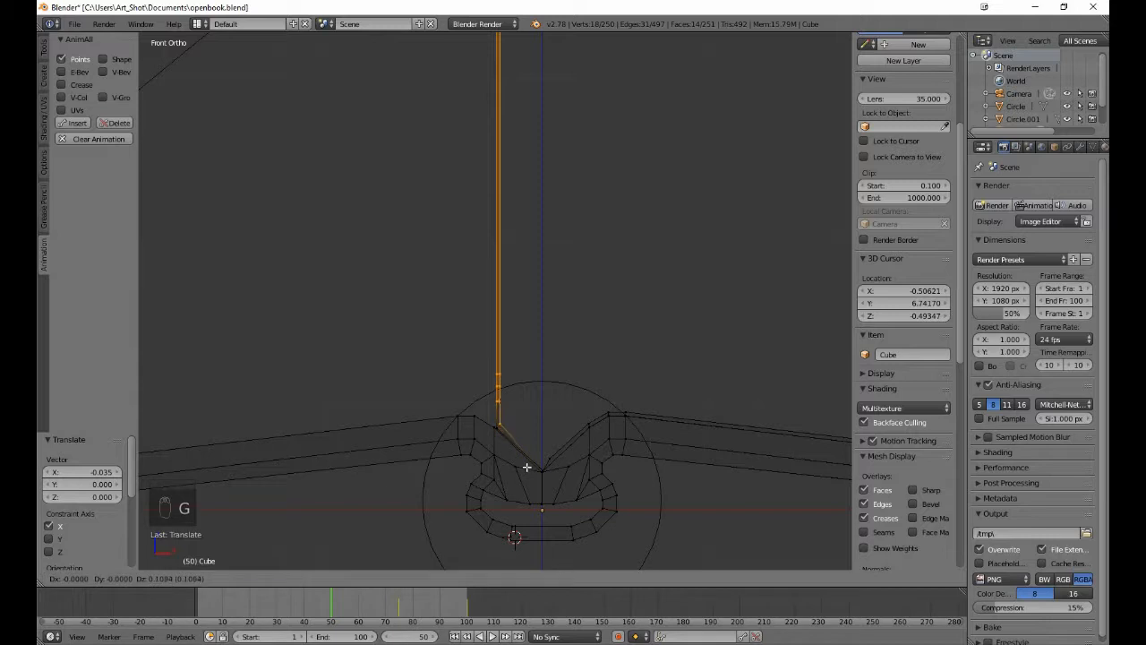
pyautogui.click(527, 467)
pyautogui.press('b')
pyautogui.moveTo(499, 417); pyautogui.dragTo(512, 435, button='middle')
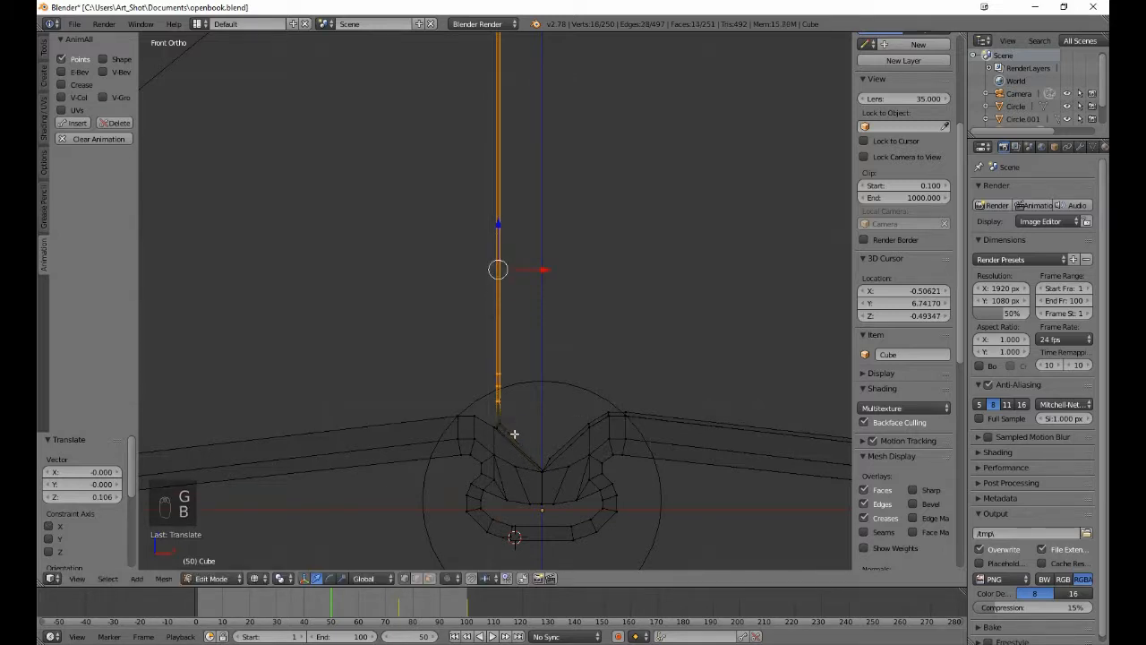
pyautogui.press('g')
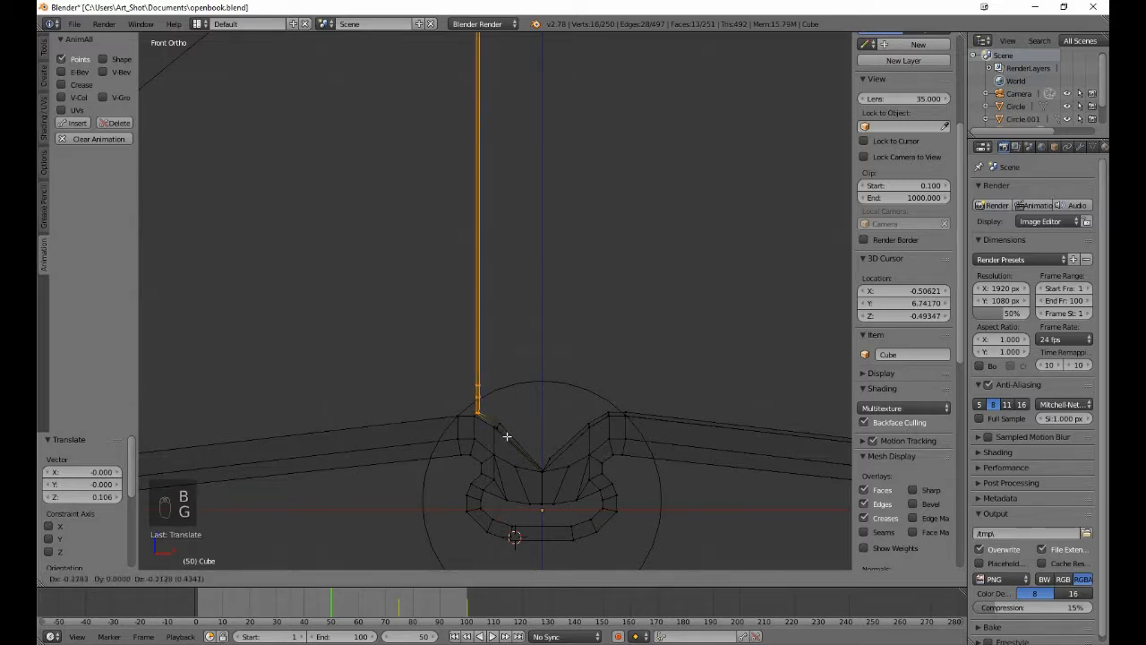
pyautogui.click(507, 438)
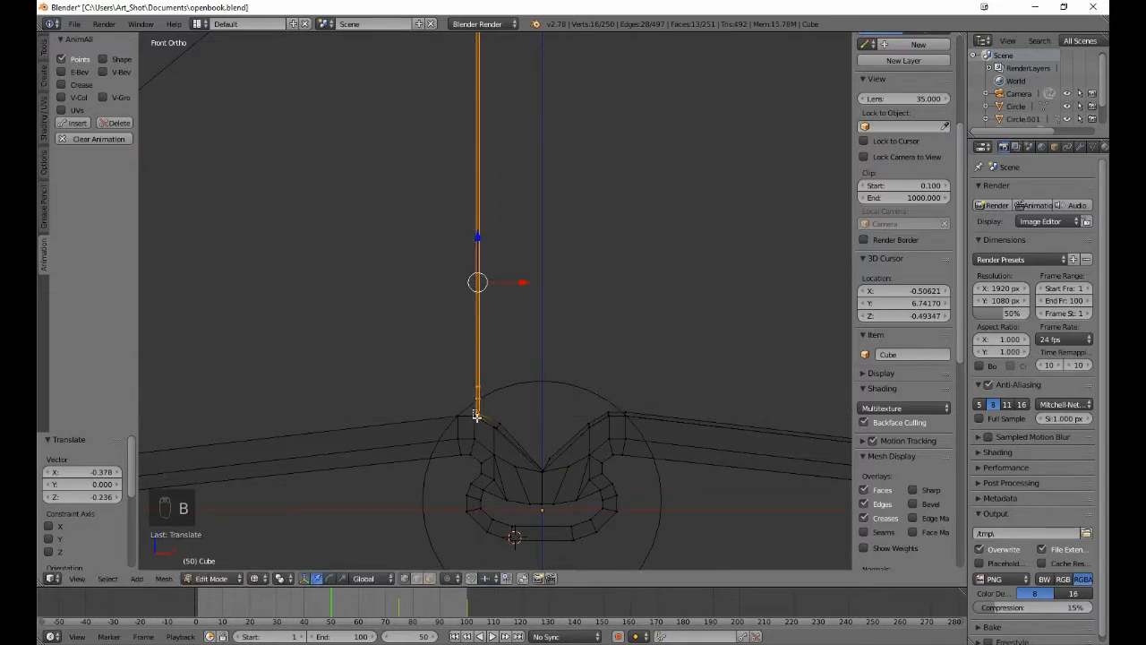
pyautogui.keyDown('shift'); pyautogui.rightClick(475, 414); pyautogui.keyUp('shift')
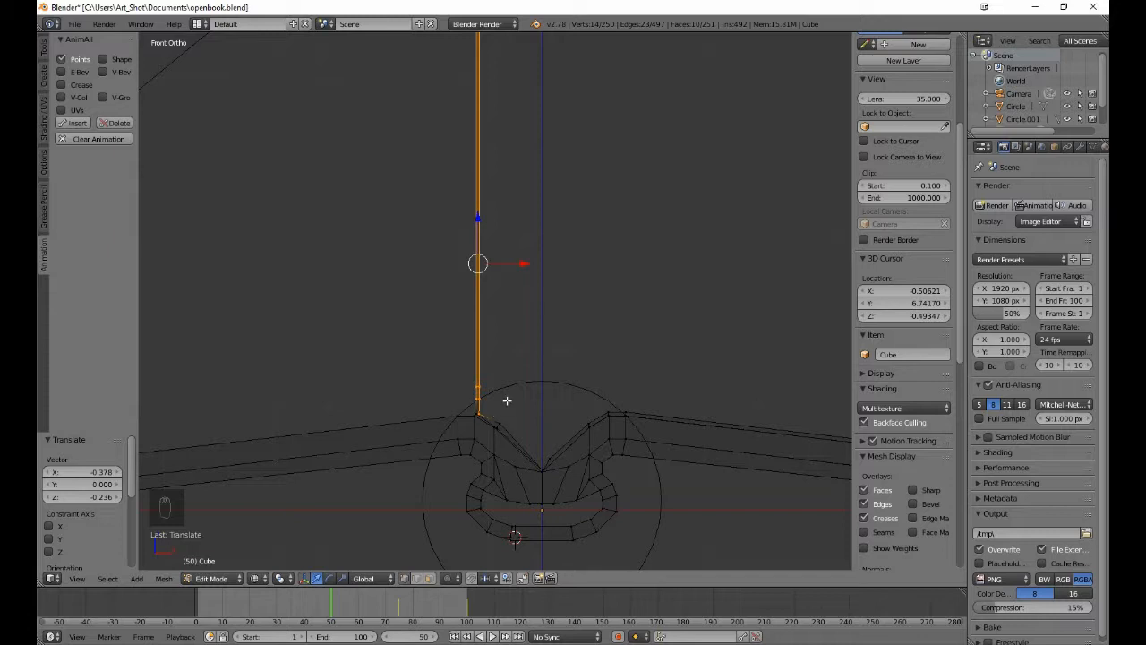
# - Undo the last page vertex moves and deselections, back to the full page selection on the left slope
pyautogui.hotkey('ctrl', 'z')
pyautogui.hotkey('ctrl', 'z')
pyautogui.hotkey('ctrl', 'z')
pyautogui.hotkey('ctrl', 'z')
pyautogui.hotkey('ctrl', 'z')
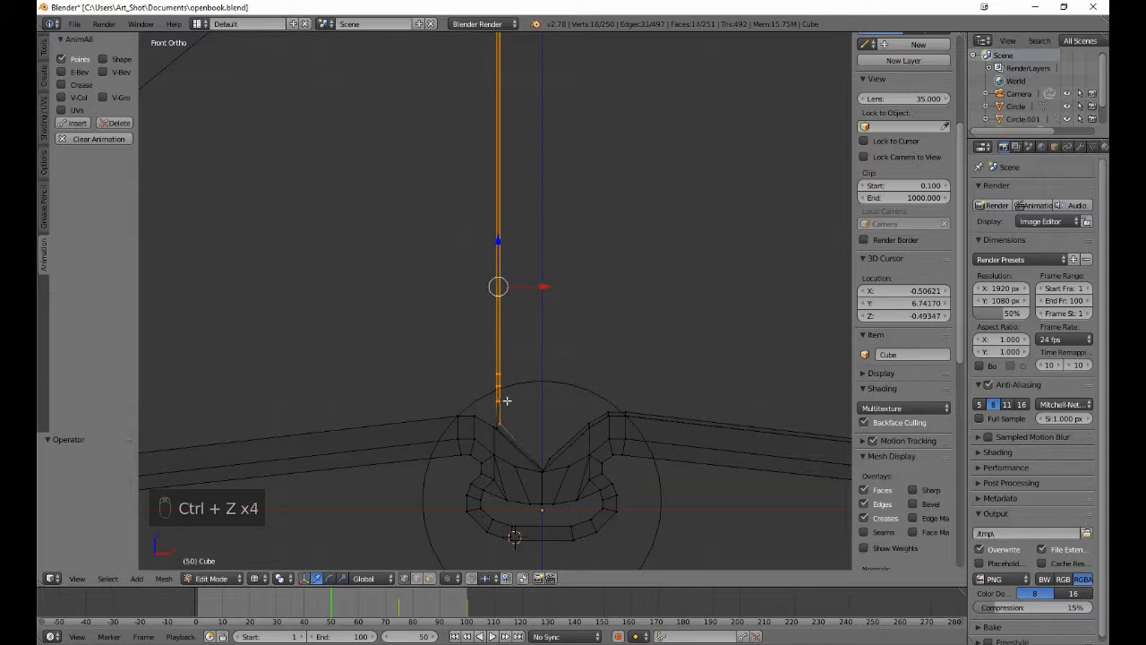
pyautogui.hotkey('ctrl', 'z')
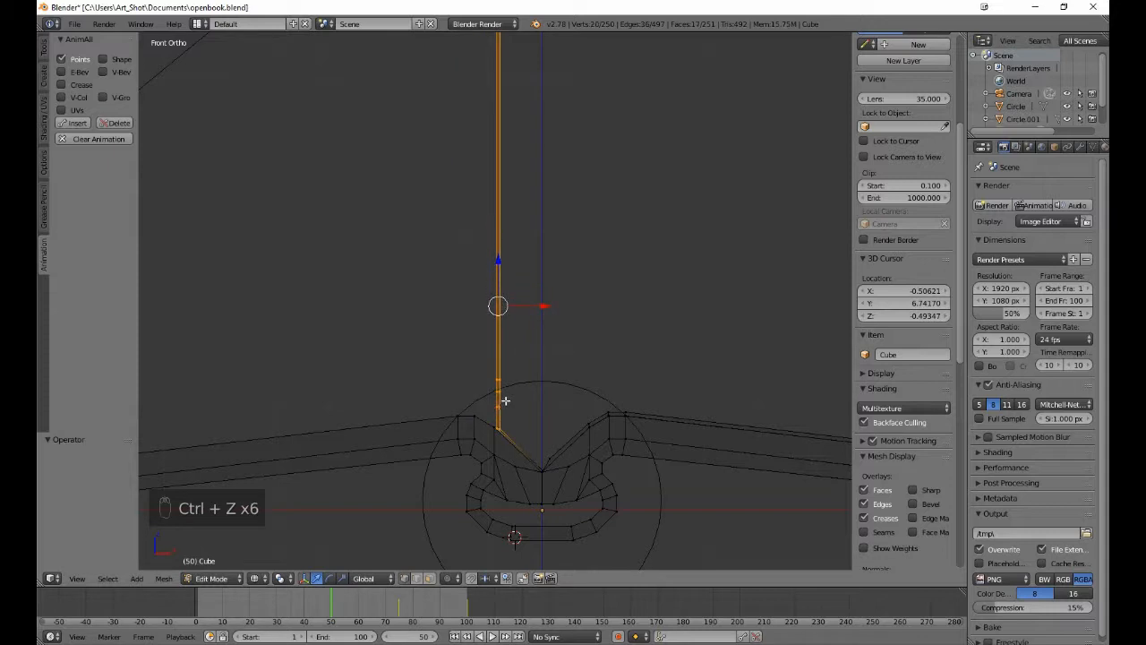
# - Move the selected page vertices 0.284 in X and -0.272 in Z, then deselect the lowest ones and shift the rest 0.012 and 0.071
pyautogui.press('g')
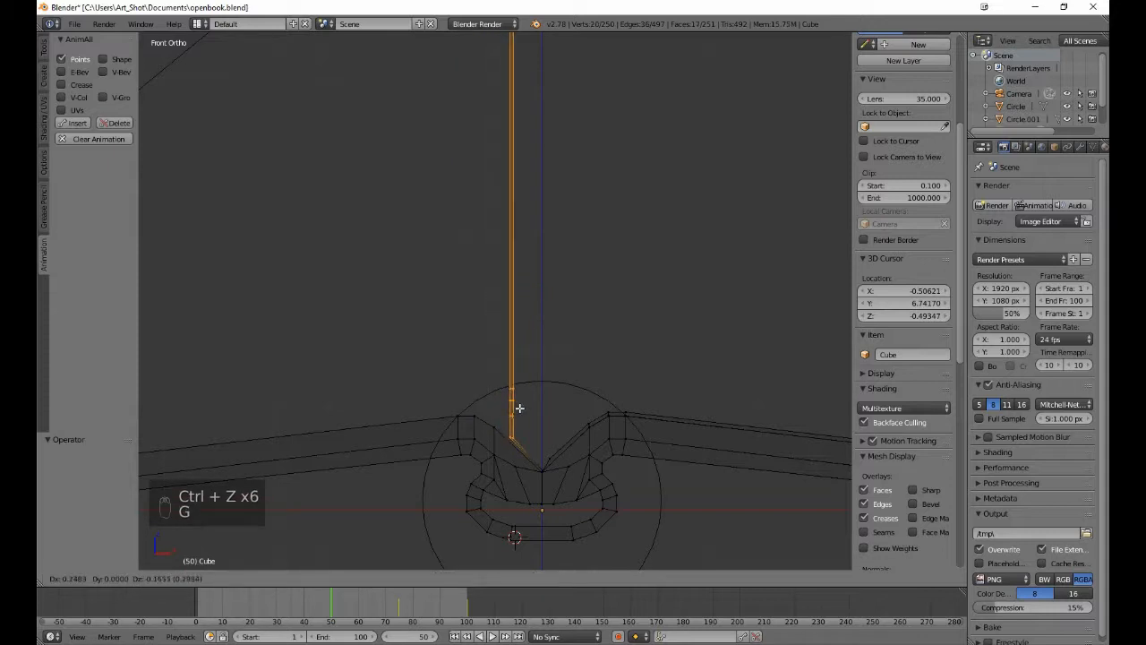
pyautogui.click(516, 414)
pyautogui.press('b')
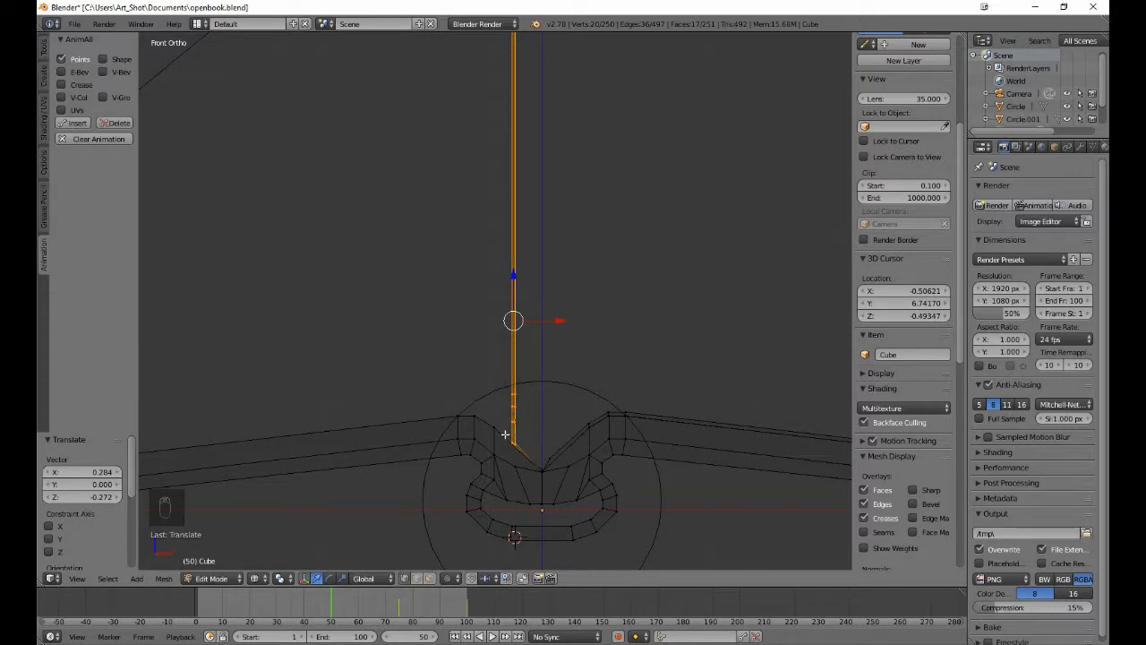
pyautogui.moveTo(512, 454); pyautogui.dragTo(512, 454, button='middle')
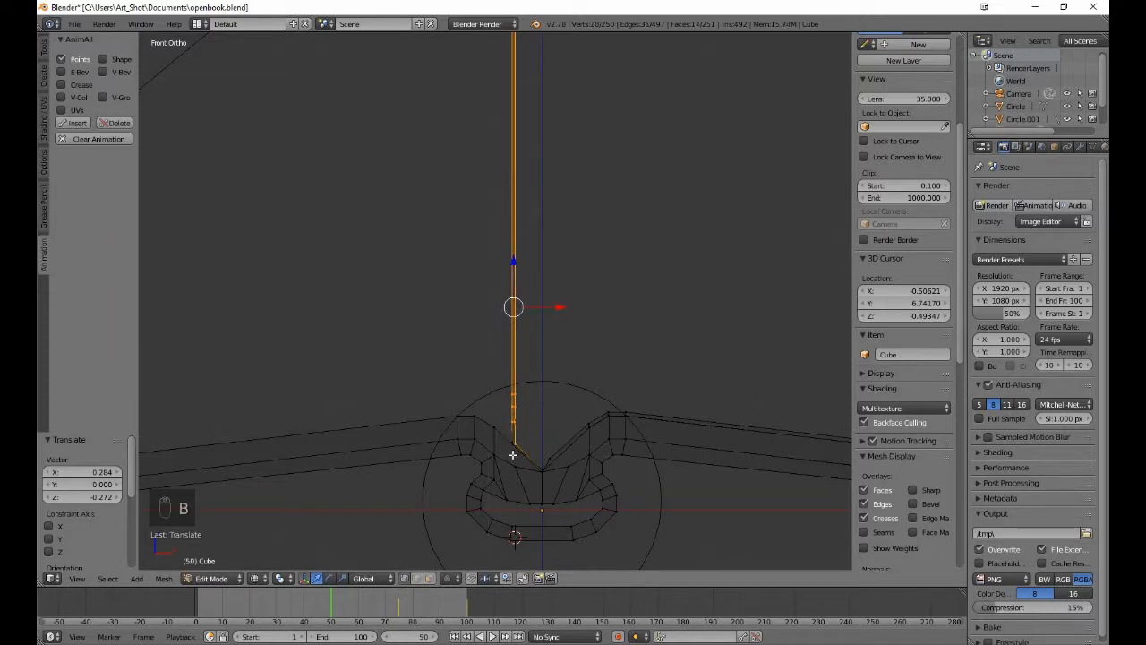
pyautogui.press('g')
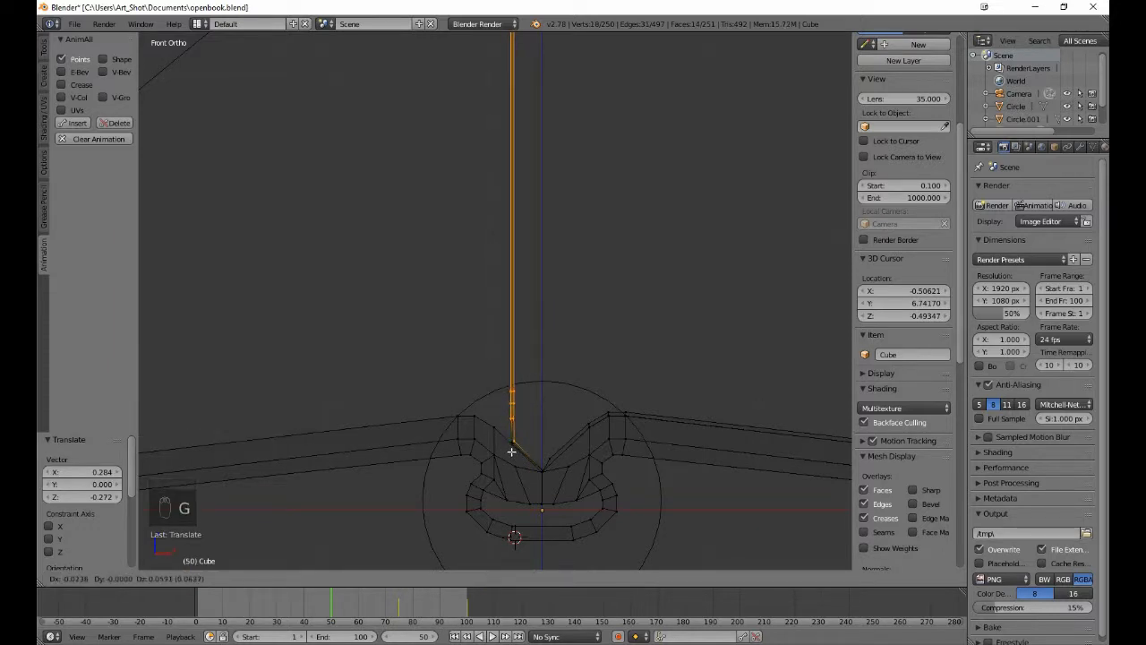
pyautogui.click(513, 451)
# - Deselect the next lowest page vertices and move the rest up the left slope by -0.296 in X and -0.130 in Z, then -0.047 in X
pyautogui.press('b')
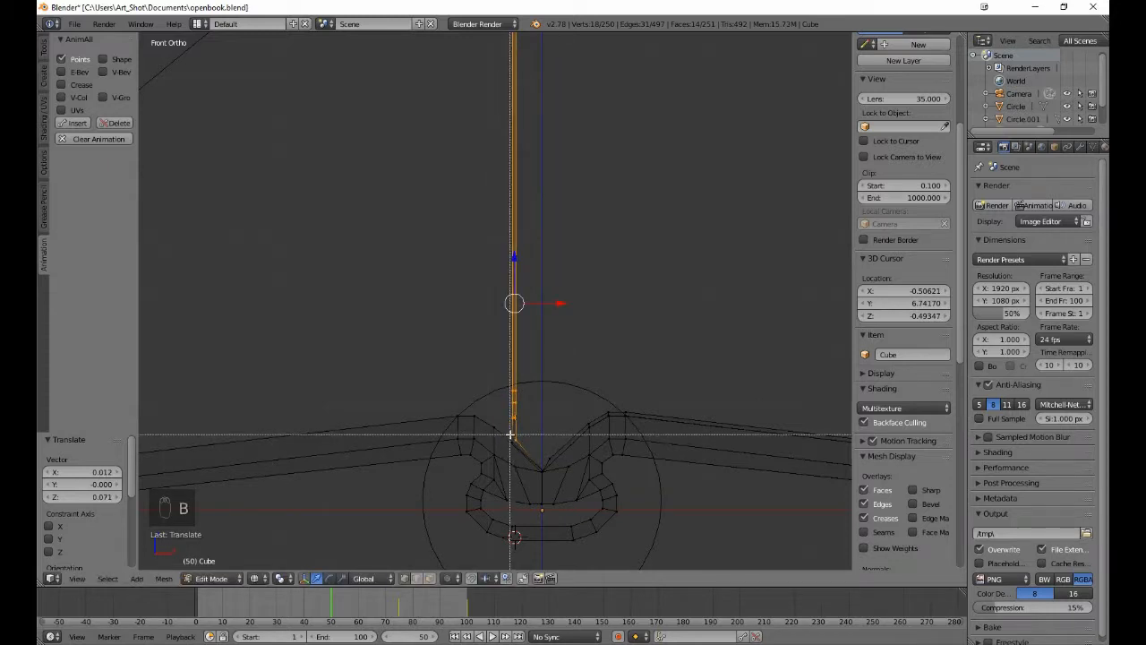
pyautogui.moveTo(511, 432); pyautogui.dragTo(528, 449, button='middle')
pyautogui.press('g')
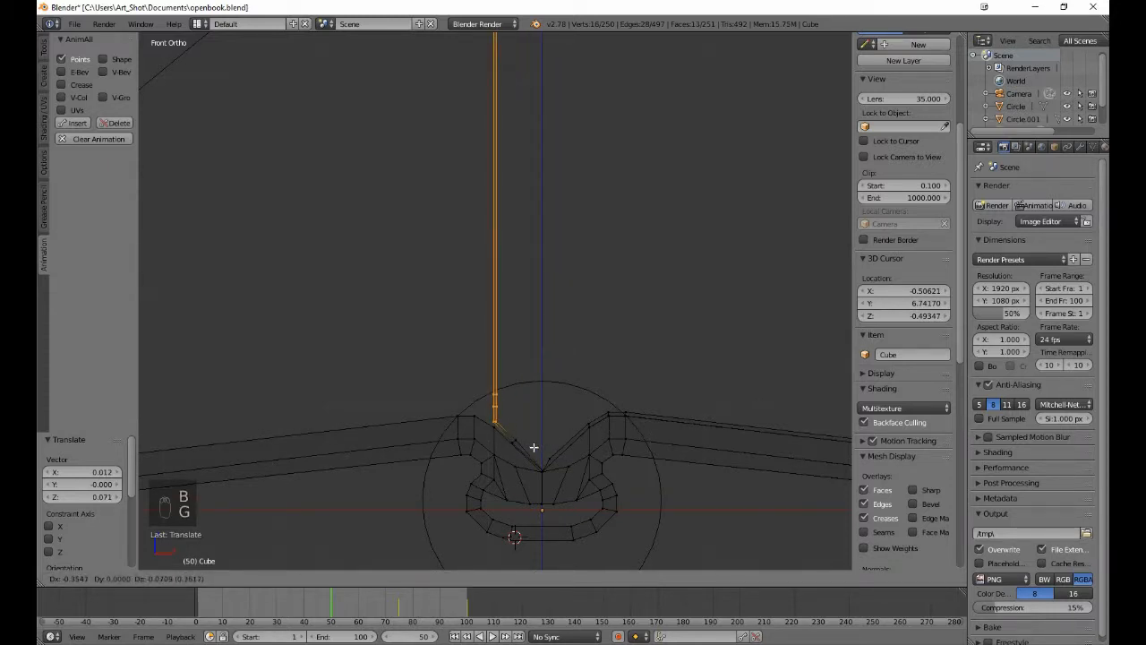
pyautogui.click(536, 450)
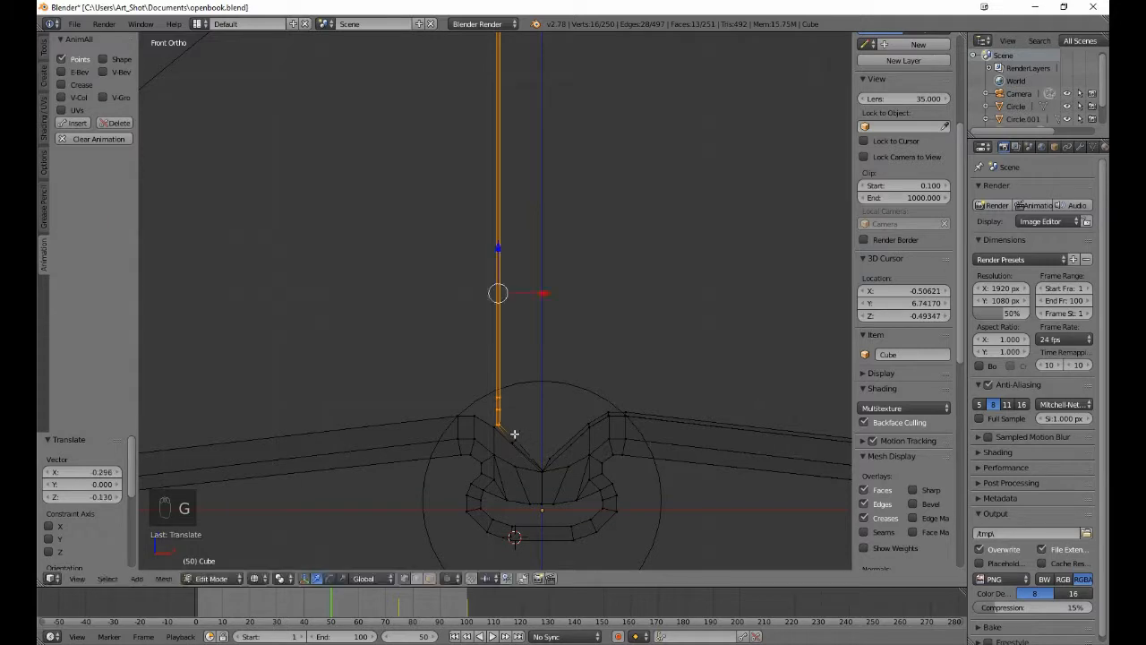
pyautogui.press('g')
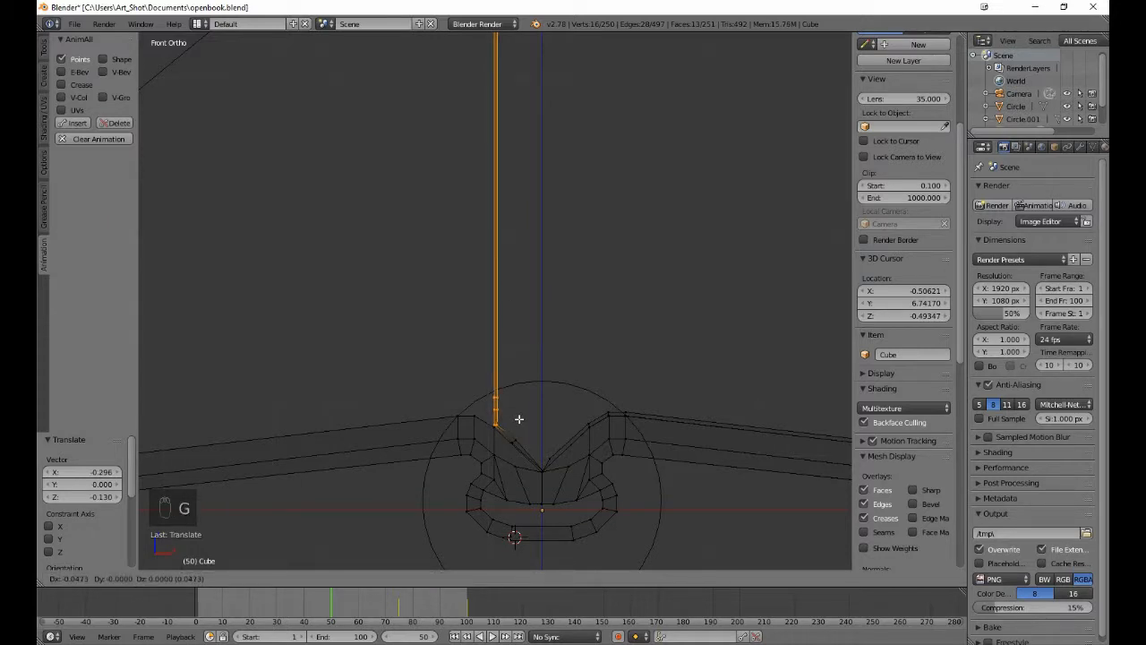
pyautogui.click(518, 419)
# - Drop the lowest selected page vertices, raise the rest 0.047 in Z, then deselect the next pair side and move the remainder -0.343 in X, -0.142 in Z
pyautogui.press('b')
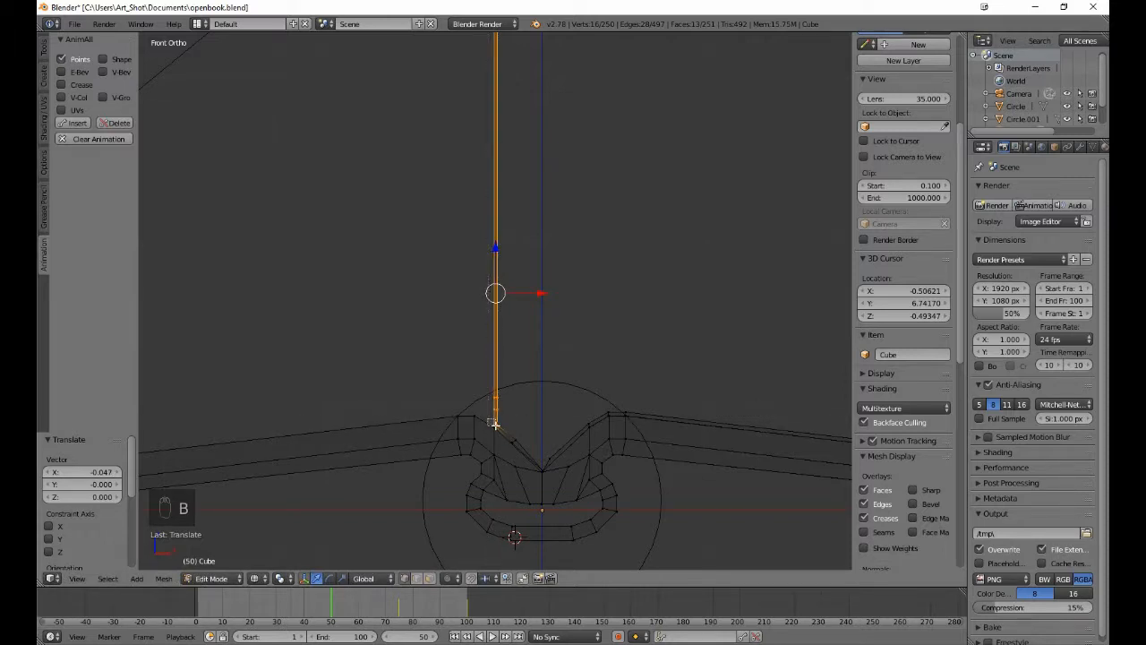
pyautogui.moveTo(495, 425); pyautogui.dragTo(529, 422, button='middle')
pyautogui.press('g')
pyautogui.click(522, 434)
pyautogui.press('b')
pyautogui.press('g')
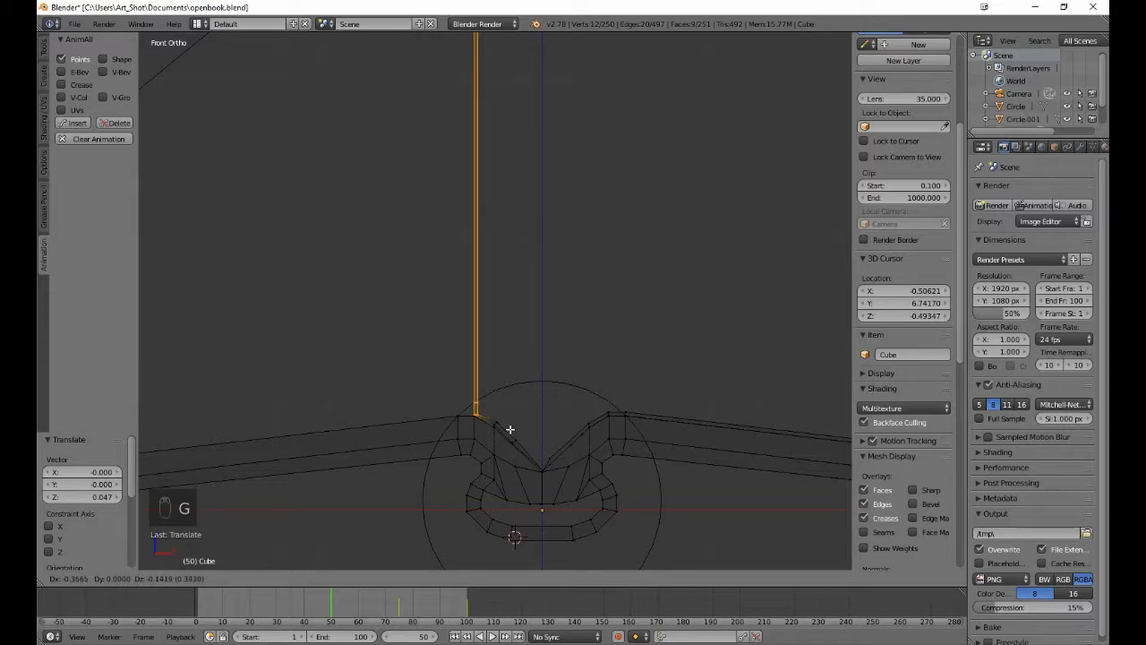
pyautogui.click(511, 429)
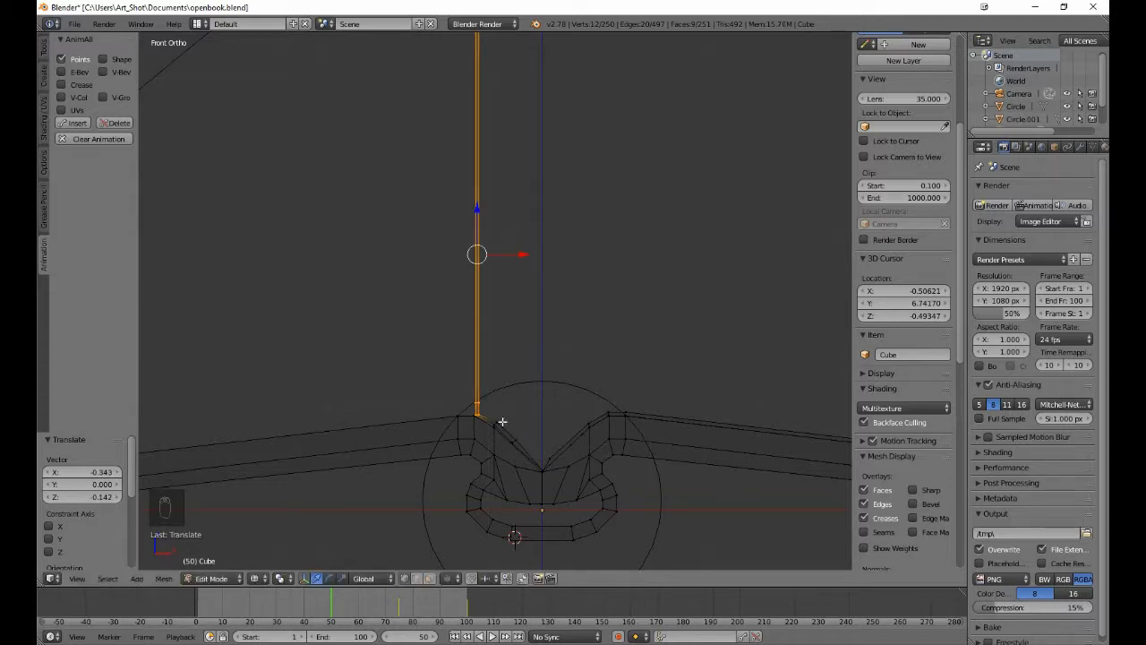
# - Deselect the next page vertices, offset the rest by -0.024 in X and 0.024 in Z, then drop another set and shift the remainder by -0.284 and -0.236
pyautogui.press('b')
pyautogui.moveTo(458, 414); pyautogui.dragTo(477, 426)
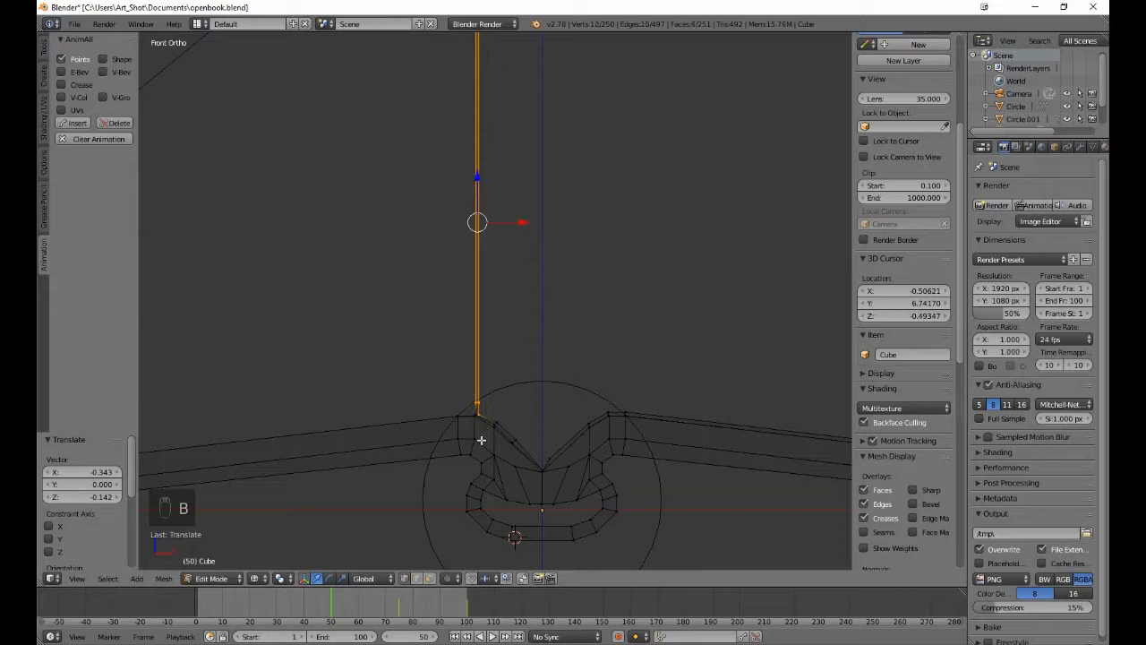
pyautogui.press('g')
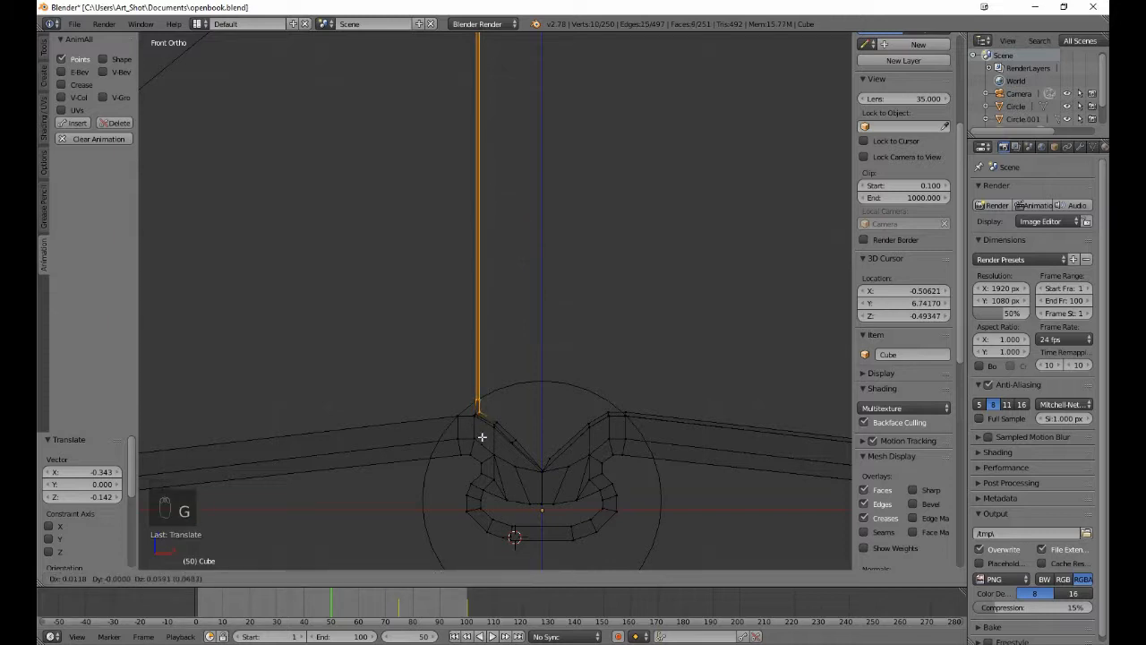
pyautogui.click(479, 423)
pyautogui.press('b')
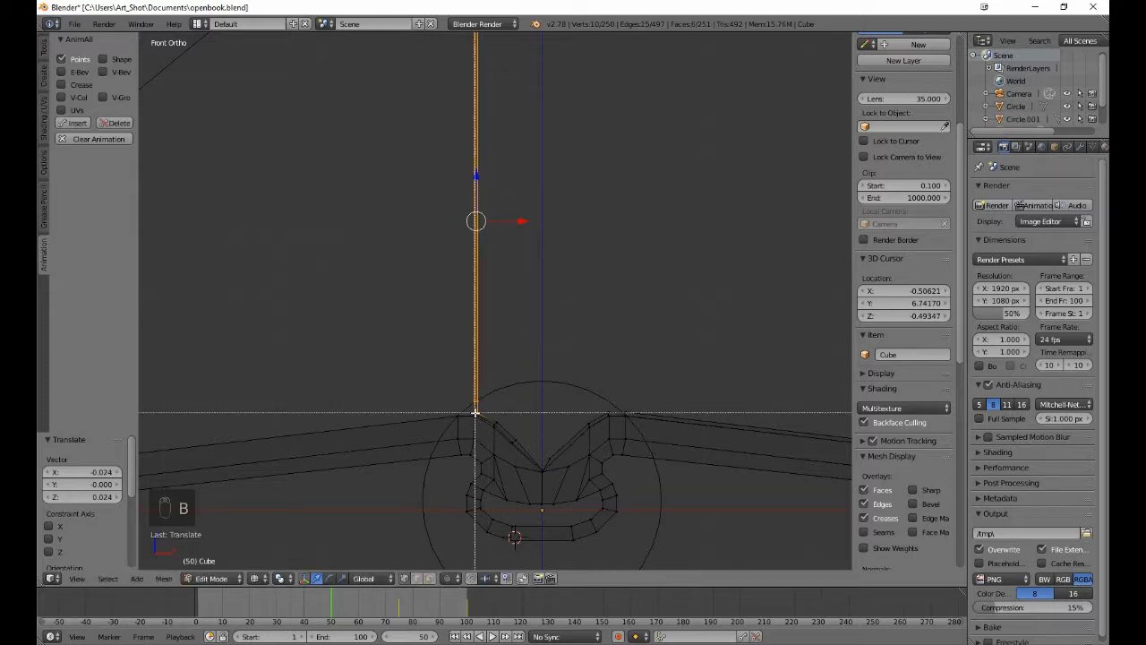
pyautogui.moveTo(469, 408); pyautogui.dragTo(490, 431, button='middle')
pyautogui.press('g')
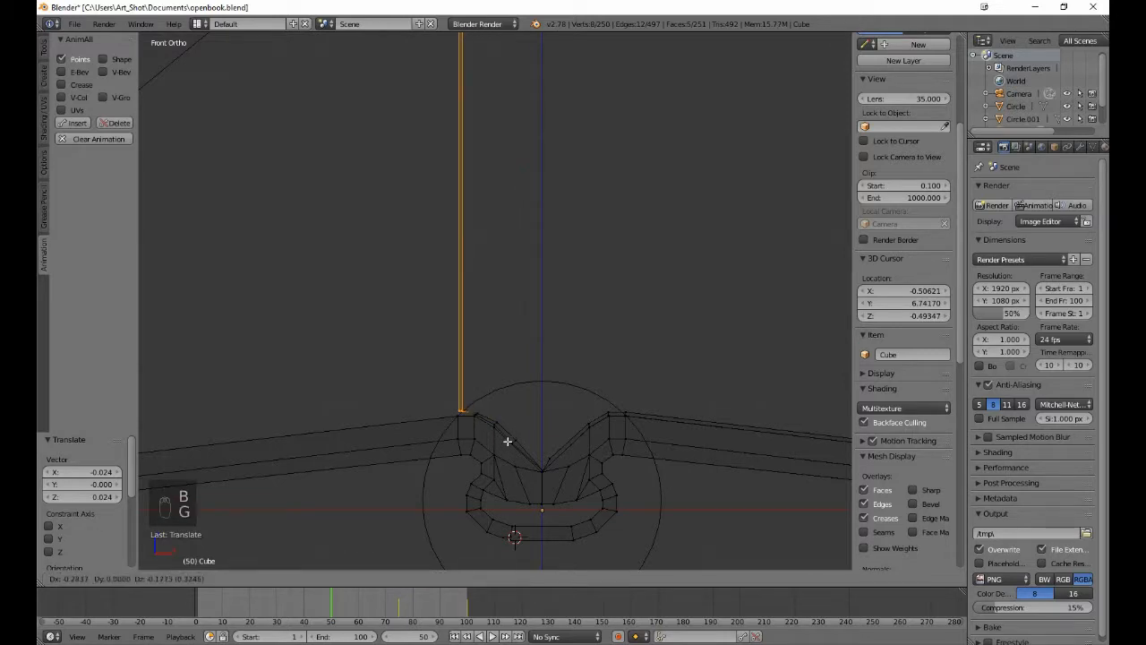
pyautogui.click(507, 445)
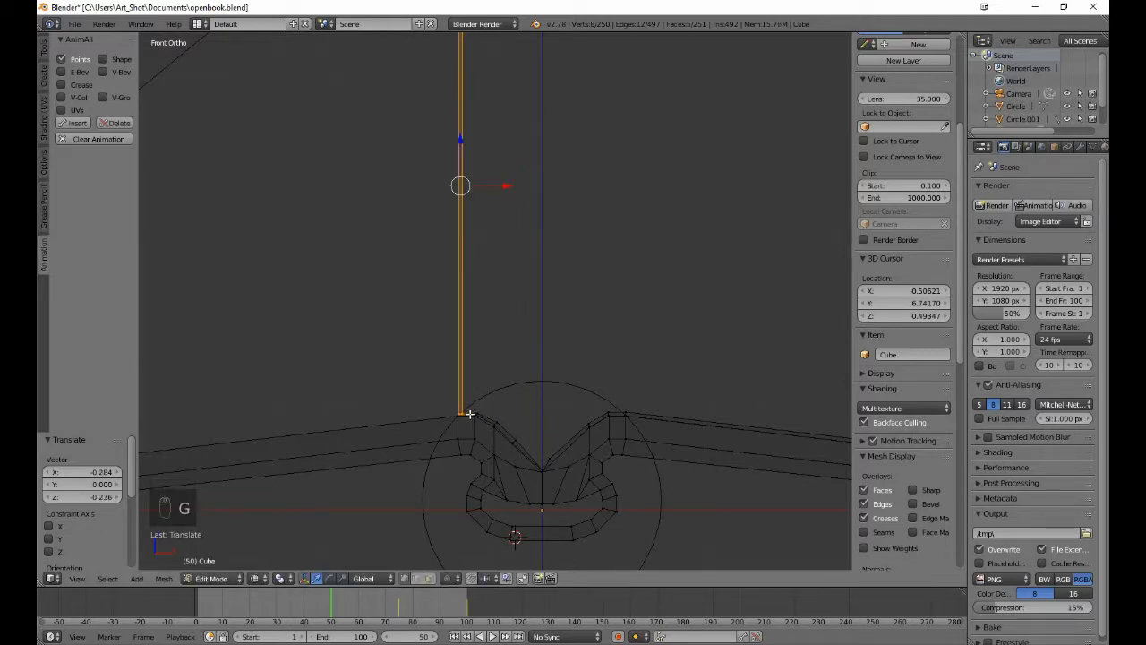
# - Deselect the outer-side vertices at the left half's top corner and raise the remaining page vertices about 0.06 in Z to keep the page's thickness
pyautogui.press('b')
pyautogui.moveTo(456, 408); pyautogui.dragTo(458, 411)
pyautogui.moveTo(459, 413); pyautogui.dragTo(475, 434, button='middle')
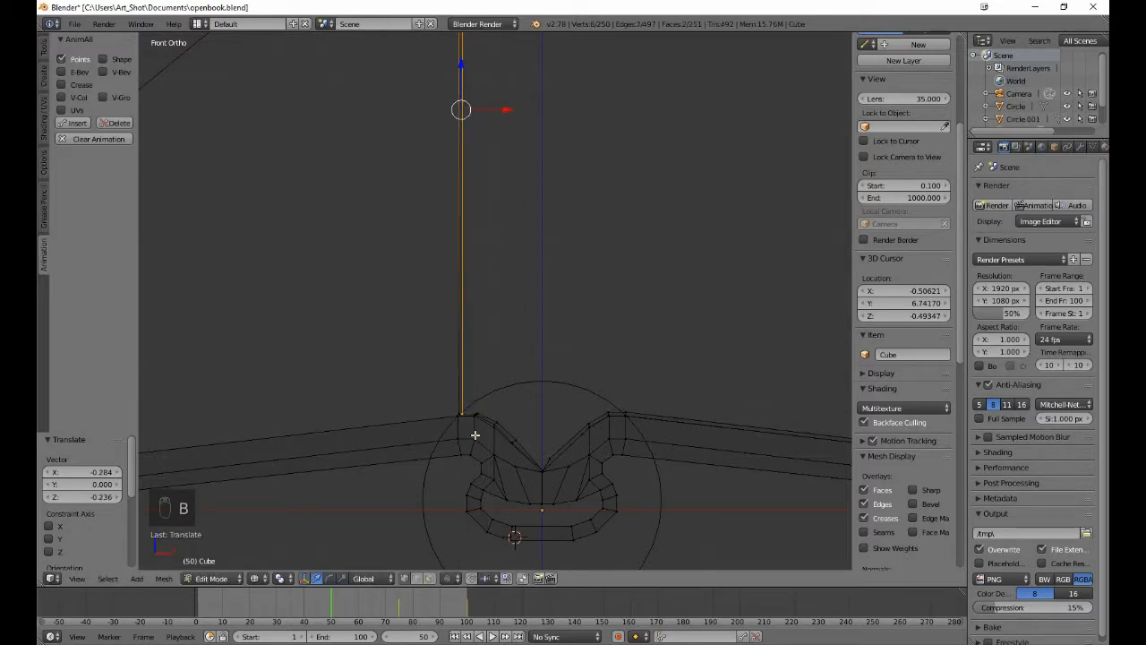
pyautogui.press('g')
pyautogui.click(476, 431)
# - Deselect the next corner vertices and move the remaining four page vertices -2.258 in X and -1.620 in Z, then -6.884 and -7.855 onto the left half's outer end
pyautogui.press('b')
pyautogui.moveTo(457, 404); pyautogui.dragTo(475, 424, button='middle')
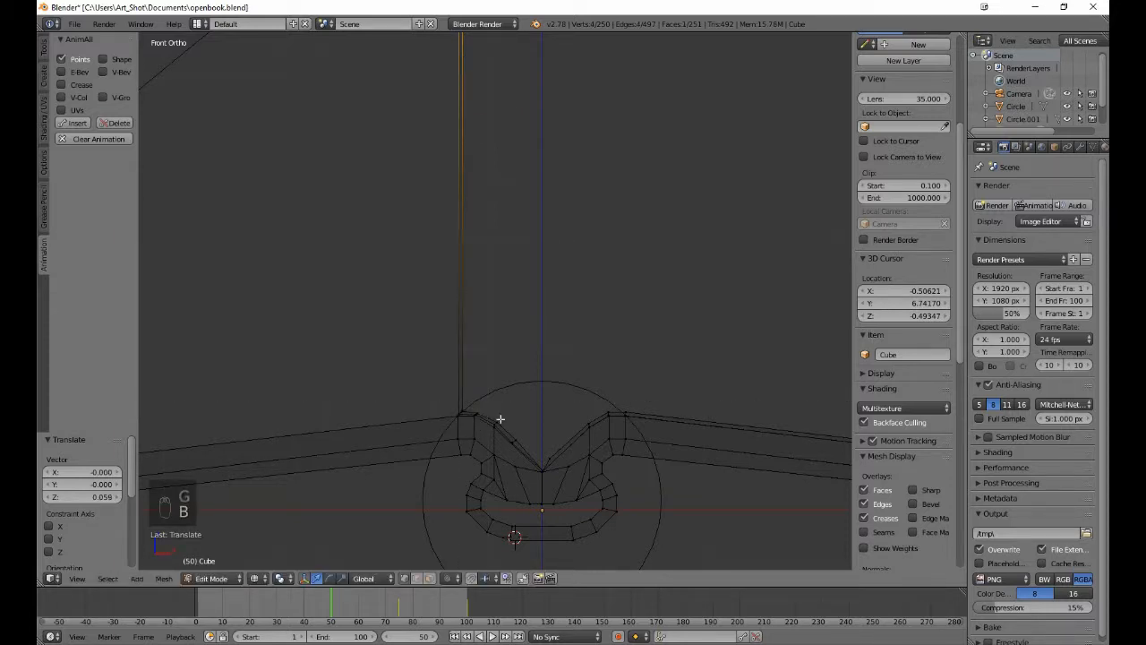
pyautogui.press('g')
pyautogui.click(397, 486)
pyautogui.scroll(-5, 397, 486)
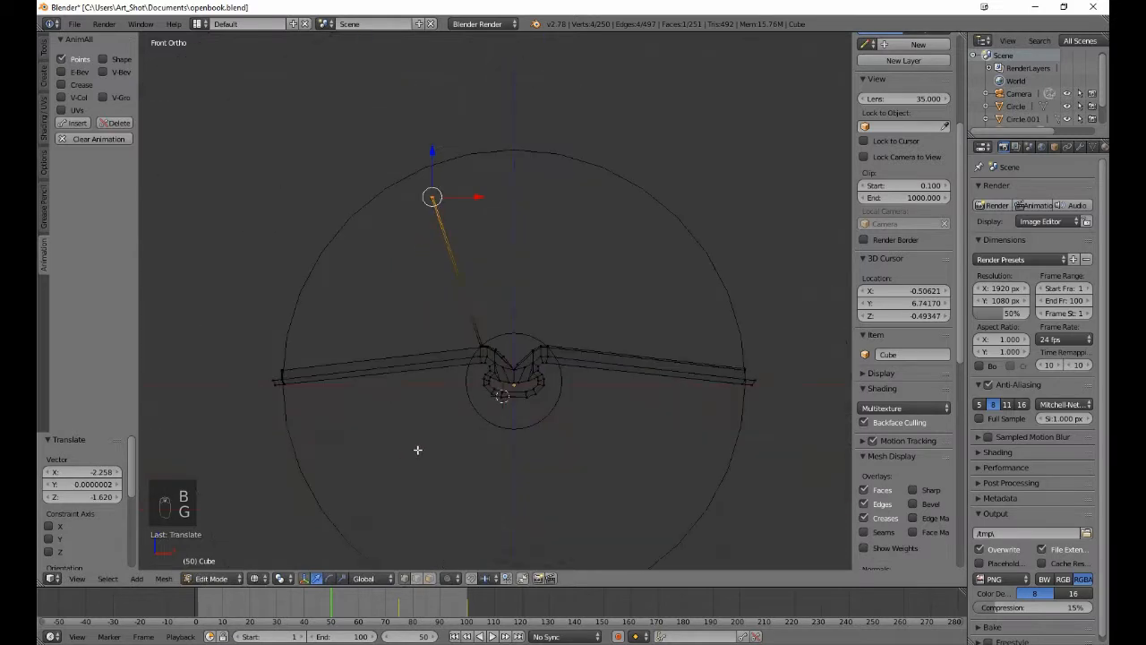
pyautogui.press('g')
pyautogui.press('g')
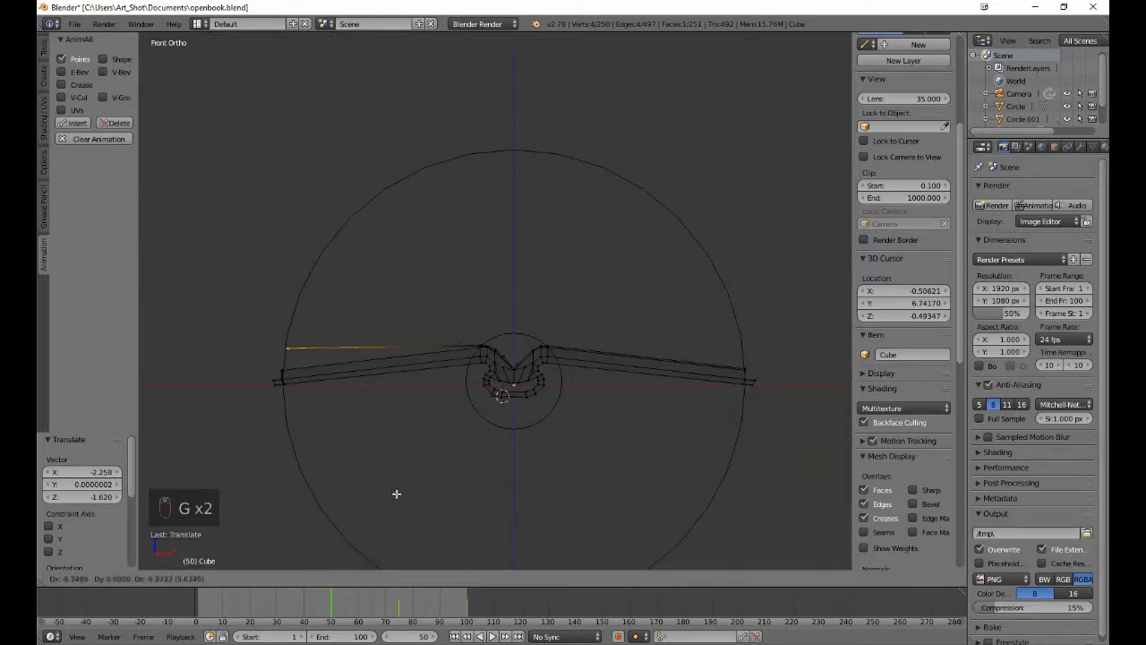
pyautogui.click(392, 509)
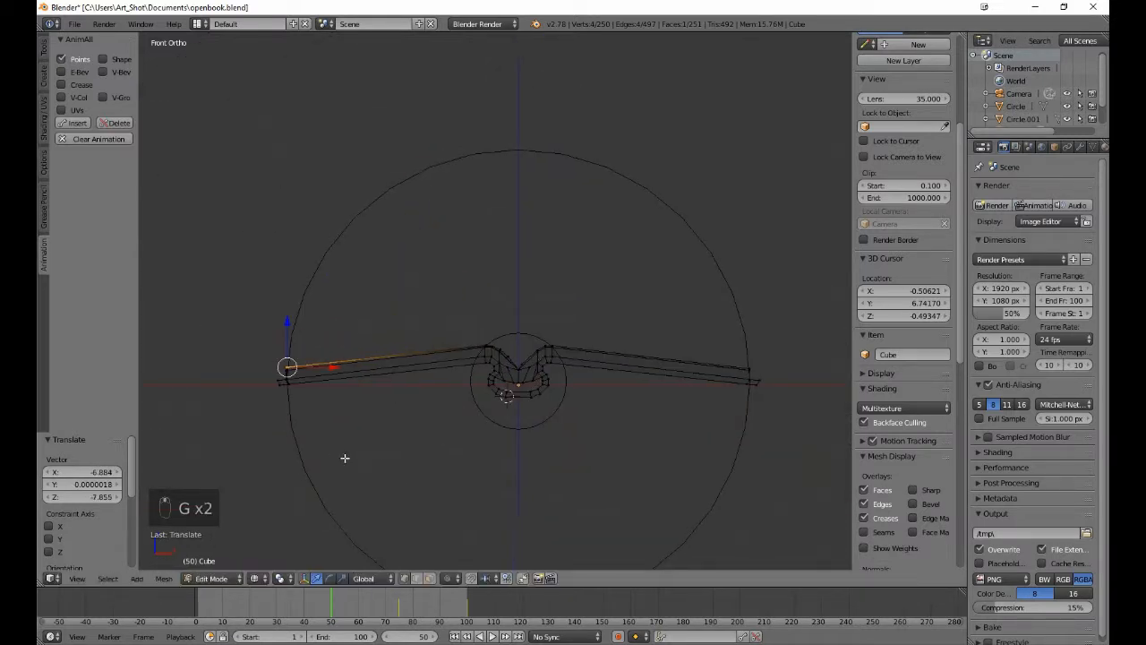
# - Lift the page's outer-edge vertices away from the left half by 3.432 in X and 4.048 in Z
pyautogui.keyDown('shift'); pyautogui.moveTo(345, 460); pyautogui.dragTo(314, 402, button='middle'); pyautogui.keyUp('shift')
pyautogui.scroll(6, 645, 405)
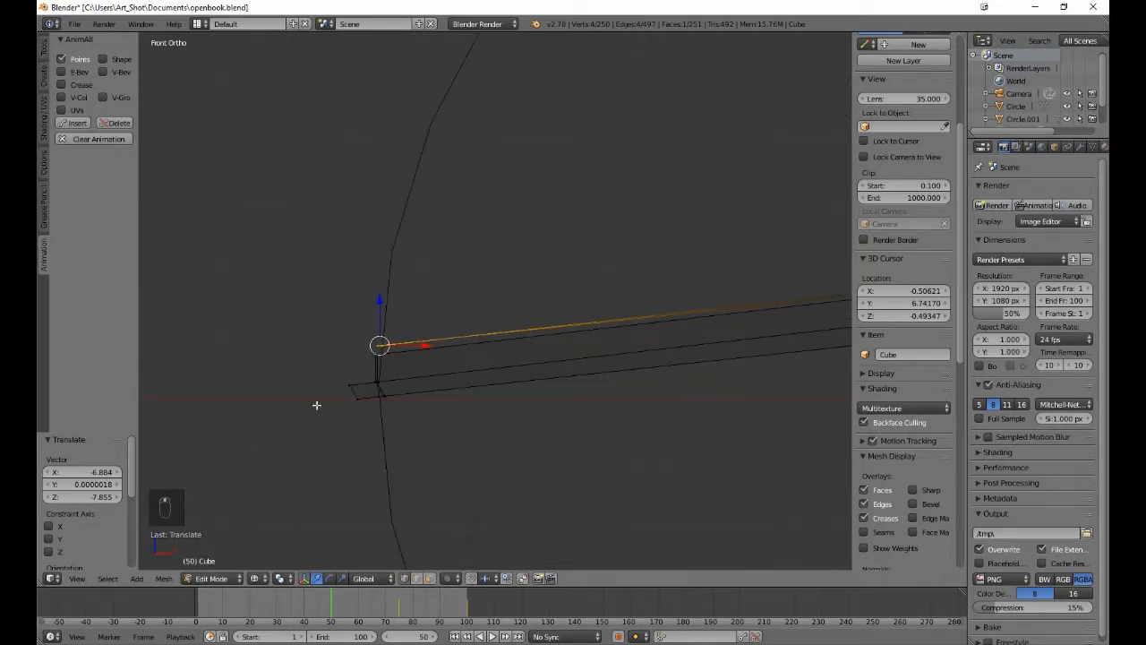
pyautogui.scroll(4, 318, 406)
pyautogui.scroll(-3, 319, 409)
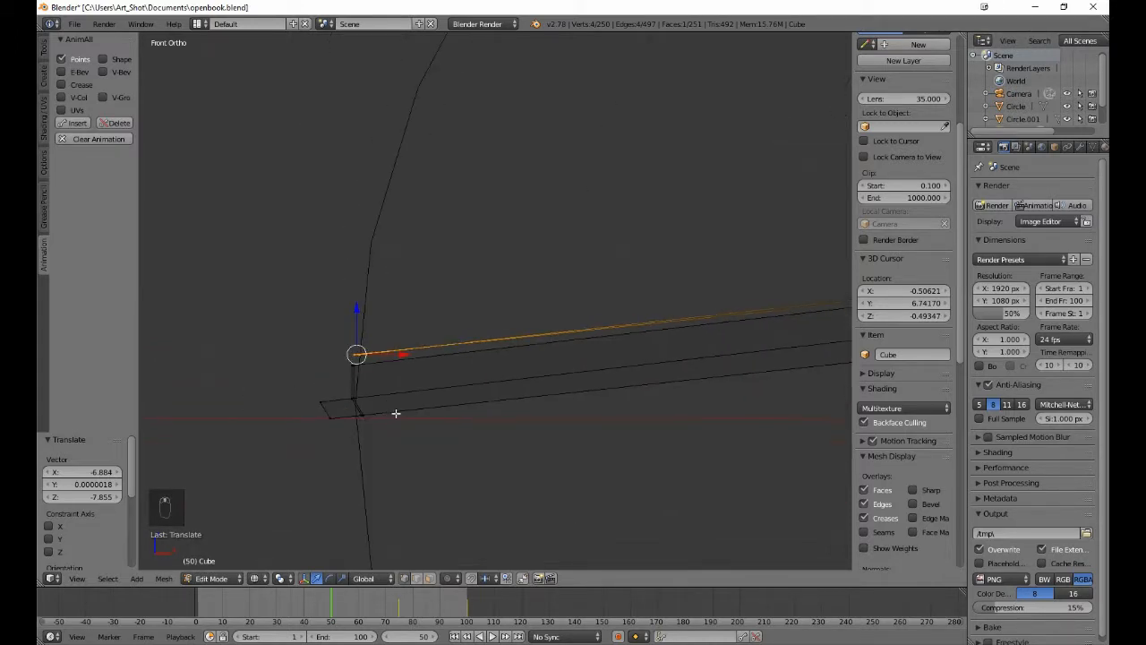
pyautogui.press('g')
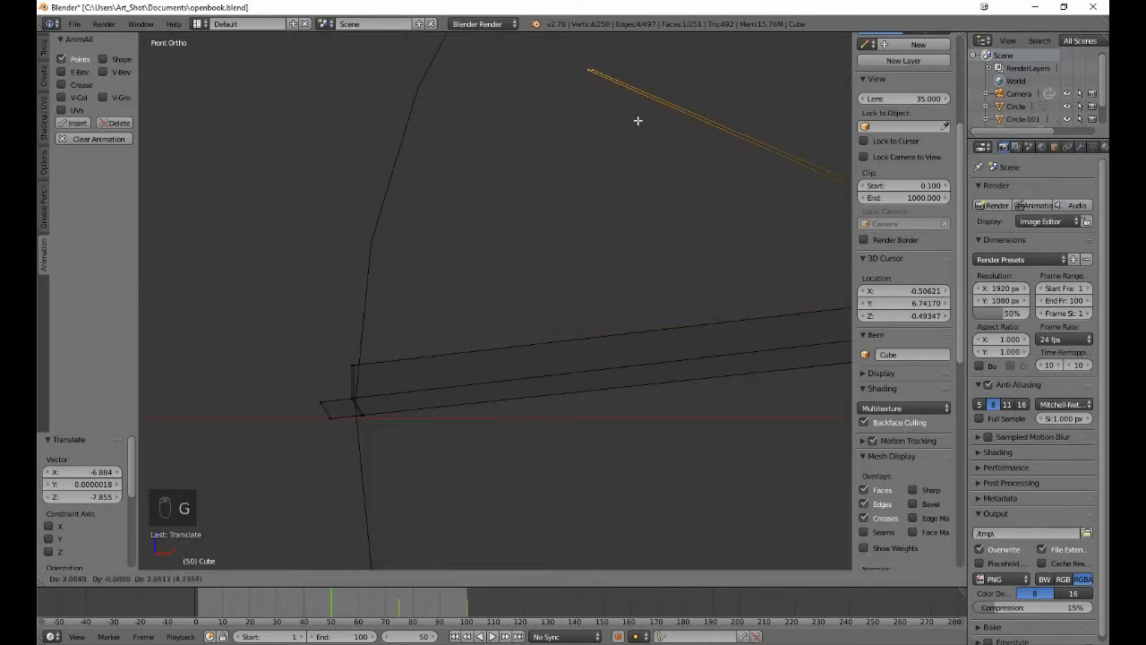
pyautogui.click(663, 97)
pyautogui.scroll(-3, 650, 117)
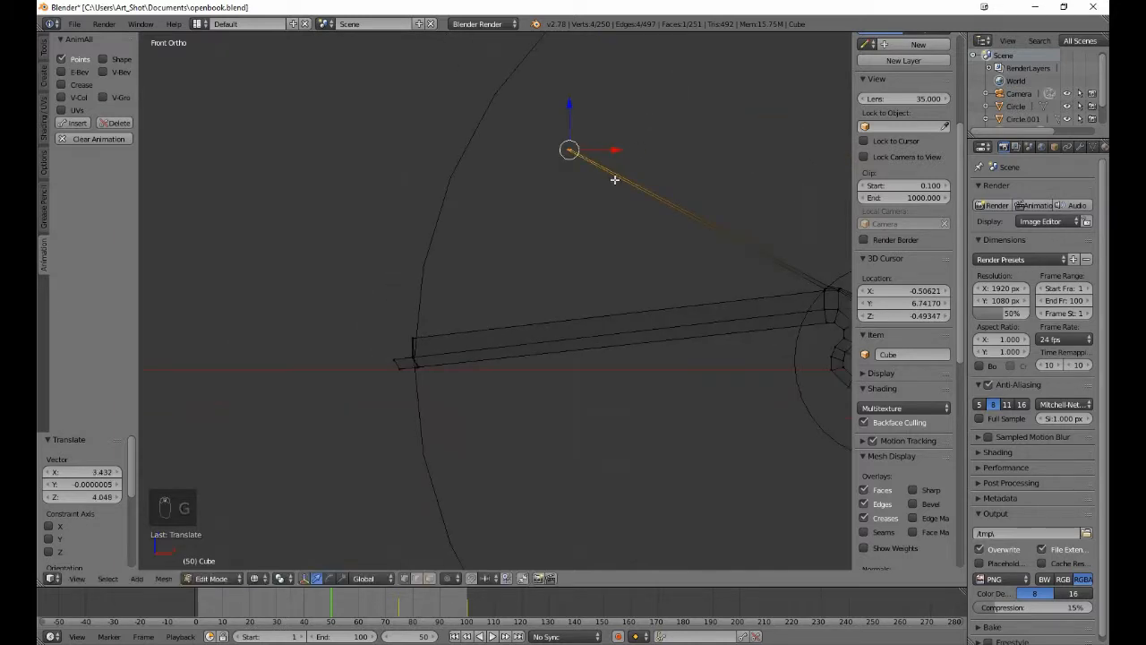
# - Lower one pair of the lifted edge's vertices by 0.071 in Z, then move all four -3.433 in X and -4.072 in Z onto the left half
pyautogui.press('a')
pyautogui.press('b')
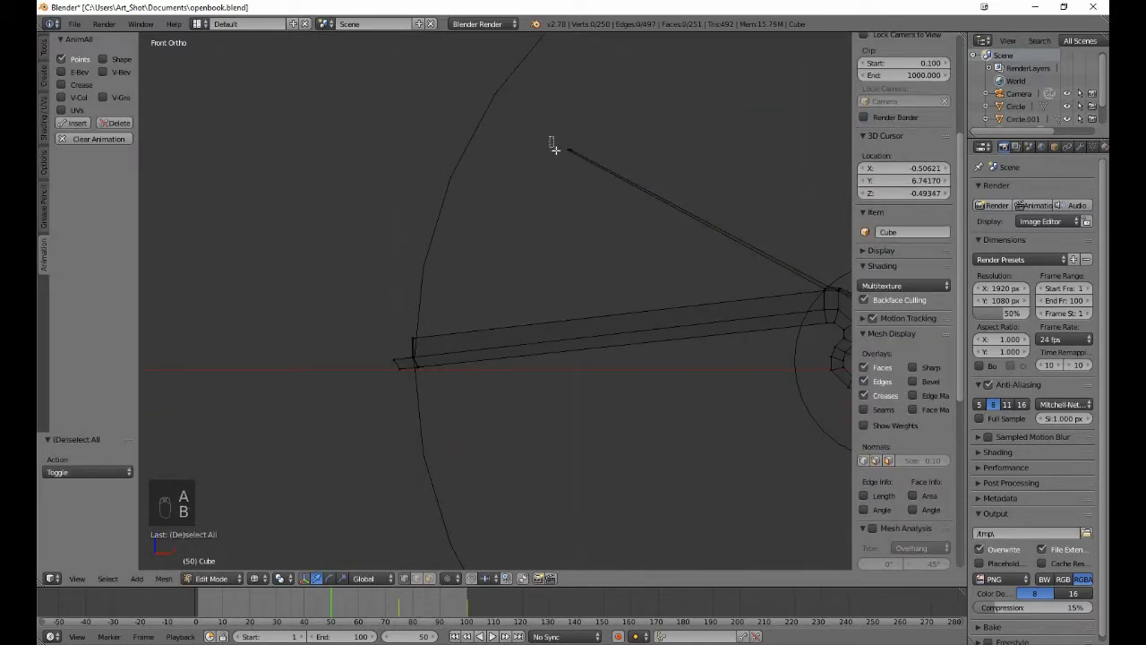
pyautogui.moveTo(550, 136); pyautogui.dragTo(568, 178)
pyautogui.press('b')
pyautogui.moveTo(568, 117); pyautogui.dragTo(581, 156)
pyautogui.press('b')
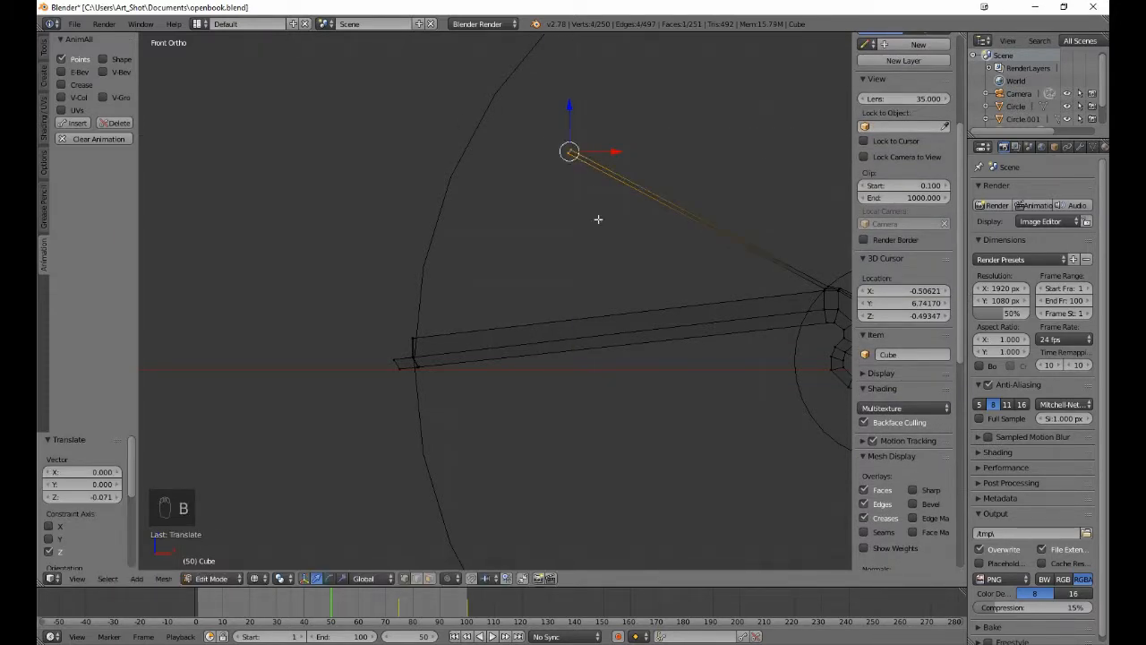
pyautogui.press('g')
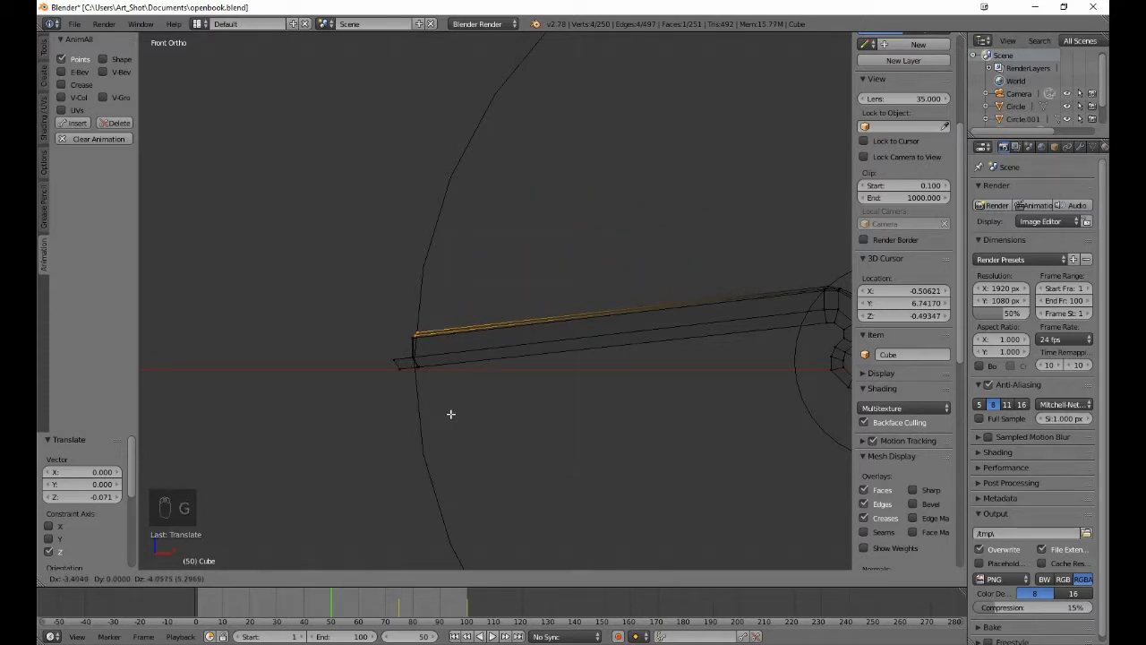
pyautogui.click(450, 414)
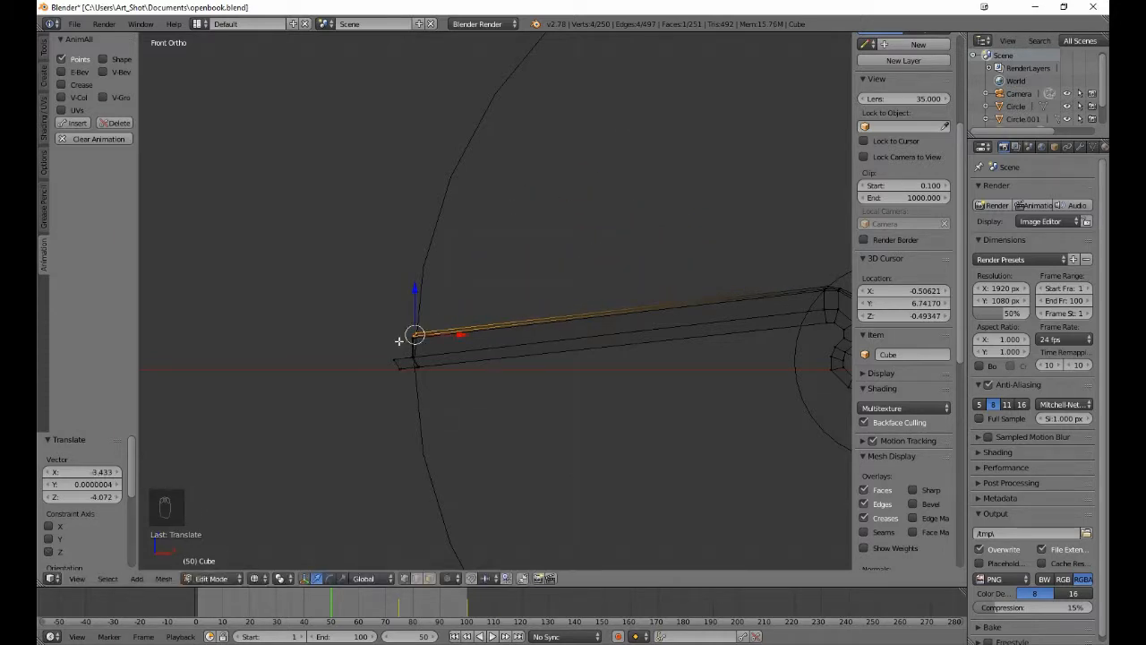
# - Deselect the lower pair of edge vertices, shift the upper pair -0.043 in X, and clear the selection
pyautogui.press('b')
pyautogui.moveTo(403, 335); pyautogui.dragTo(424, 360, button='middle')
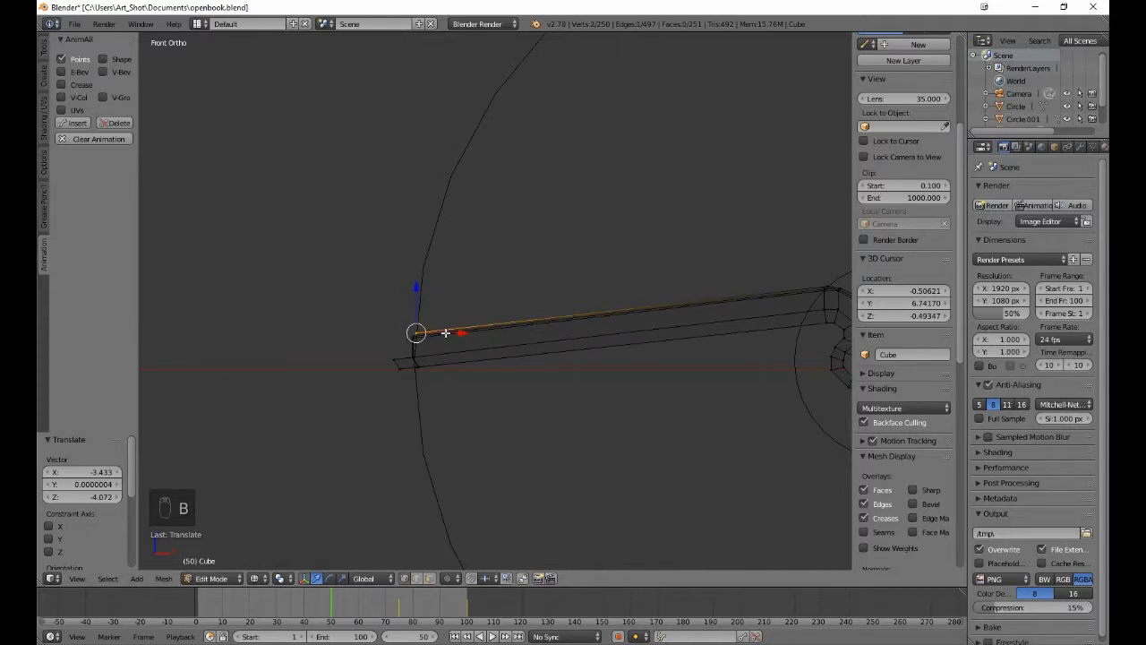
pyautogui.moveTo(445, 332); pyautogui.dragTo(444, 332)
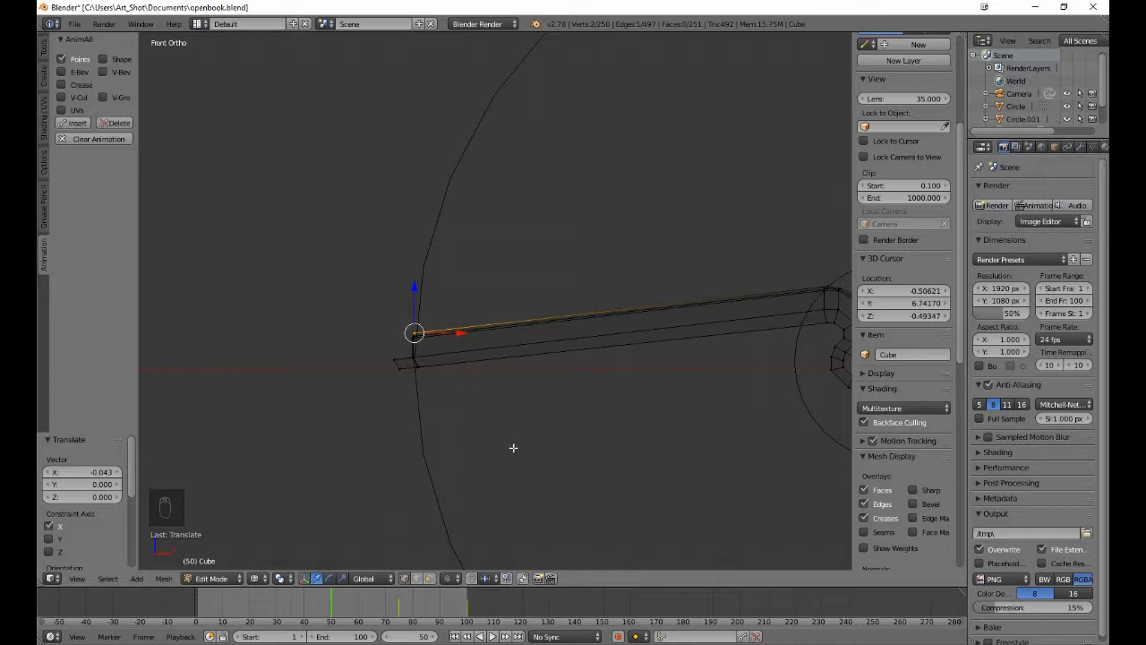
pyautogui.press('a')
# - Select the four top-page vertices at the right half's outer end and move them -6.776 in X and 6.657 in Z
pyautogui.scroll(-5, 565, 452)
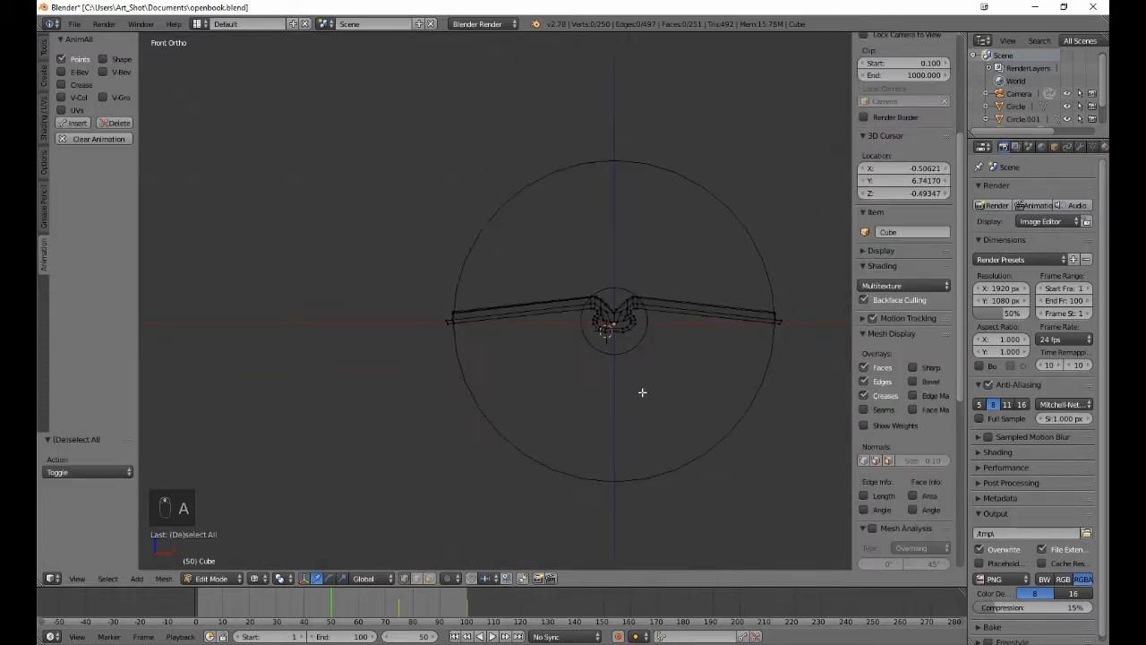
pyautogui.keyDown('shift'); pyautogui.moveTo(642, 391); pyautogui.dragTo(501, 424, button='middle'); pyautogui.keyUp('shift')
pyautogui.scroll(5, 501, 424)
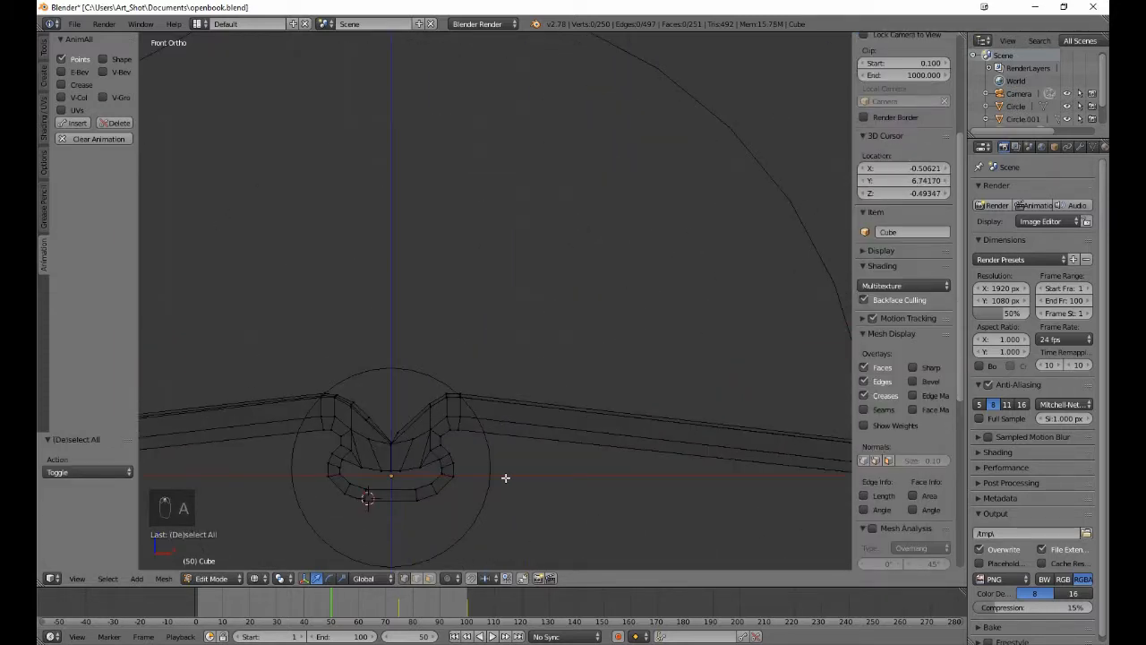
pyautogui.keyDown('shift'); pyautogui.moveTo(506, 478); pyautogui.dragTo(441, 428, button='middle'); pyautogui.keyUp('shift')
pyautogui.keyDown('shift'); pyautogui.moveTo(529, 432); pyautogui.dragTo(407, 432, button='middle'); pyautogui.keyUp('shift')
pyautogui.scroll(5, 426, 432)
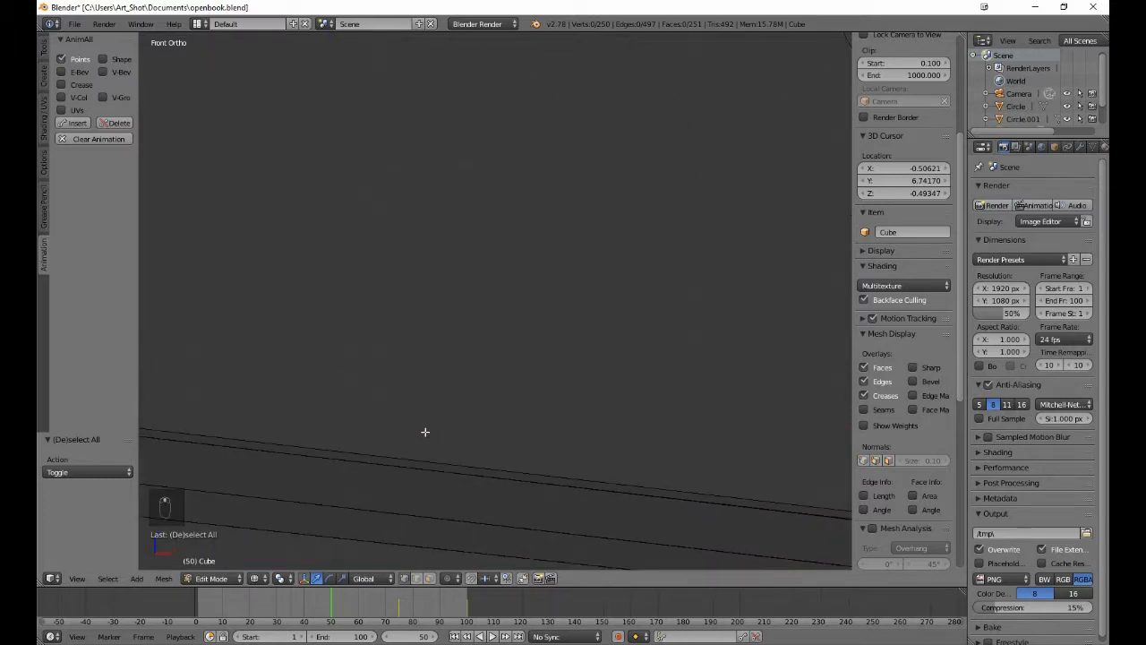
pyautogui.keyDown('shift'); pyautogui.moveTo(518, 484); pyautogui.dragTo(390, 429, button='middle'); pyautogui.keyUp('shift')
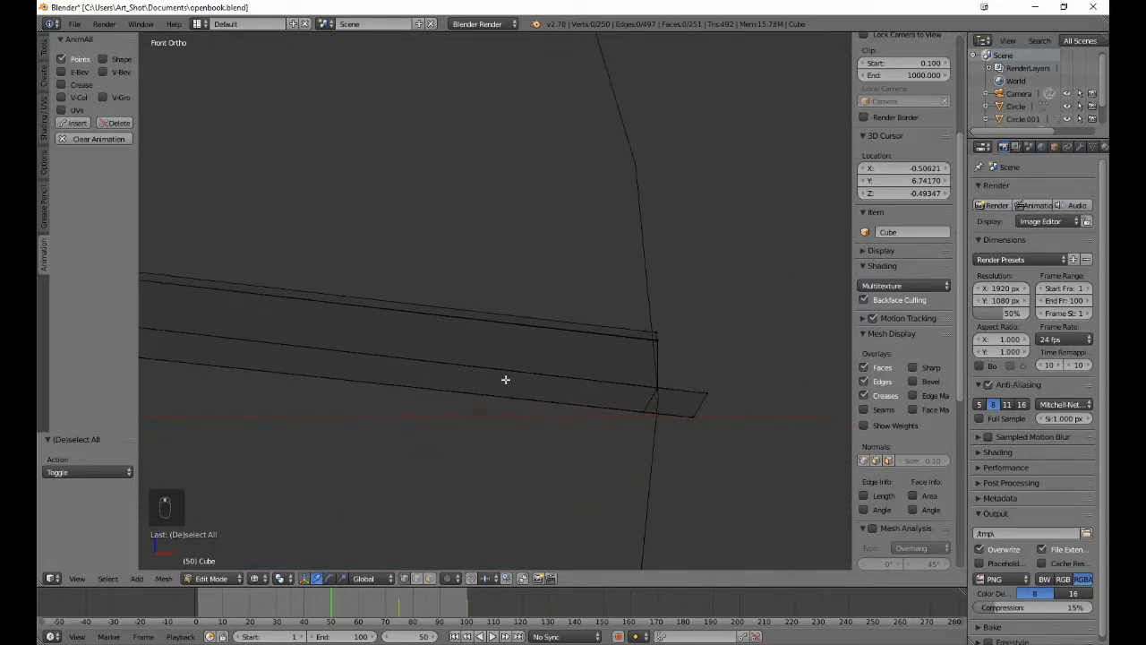
pyautogui.scroll(3, 585, 354)
pyautogui.press('b')
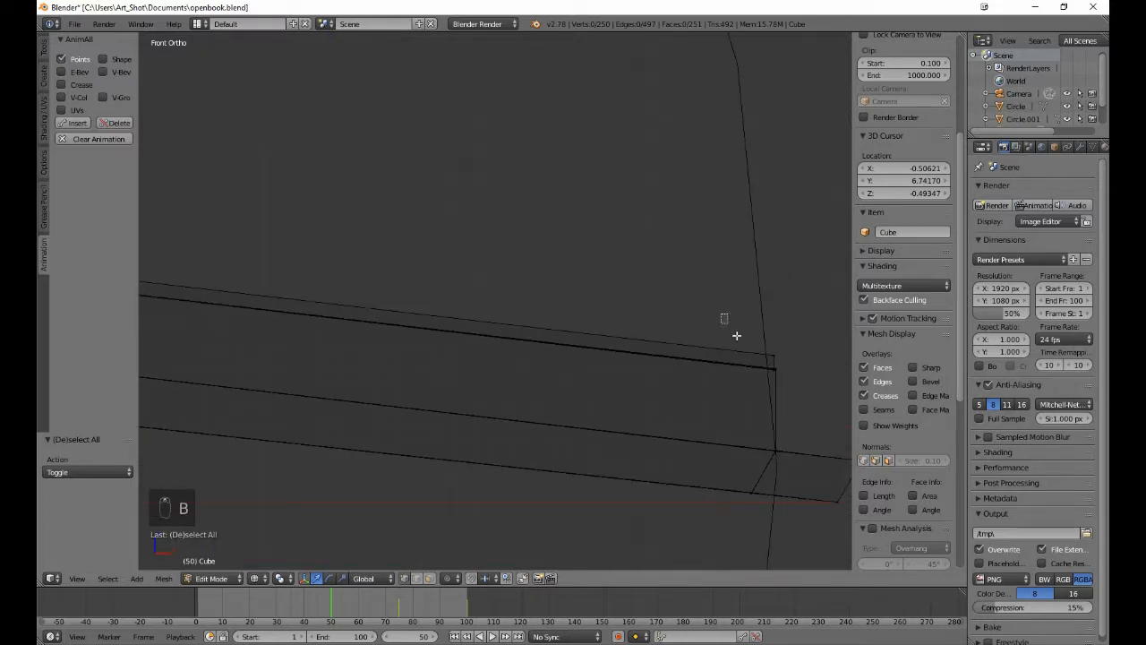
pyautogui.moveTo(721, 313); pyautogui.dragTo(774, 400)
pyautogui.scroll(-2, 556, 374)
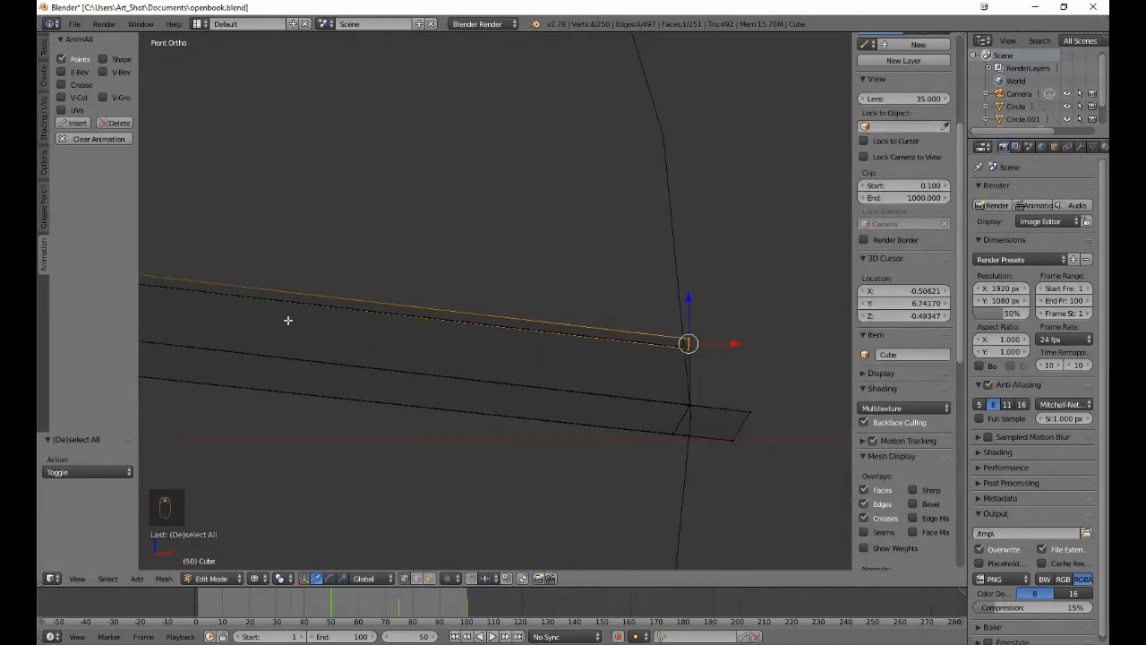
pyautogui.moveTo(373, 319)
pyautogui.keyDown('shift'); pyautogui.mouseDown(button='middle')
pyautogui.moveTo(496, 308)
pyautogui.moveTo(747, 324)
pyautogui.moveTo(573, 334)
pyautogui.mouseUp(button='middle'); pyautogui.keyUp('shift')
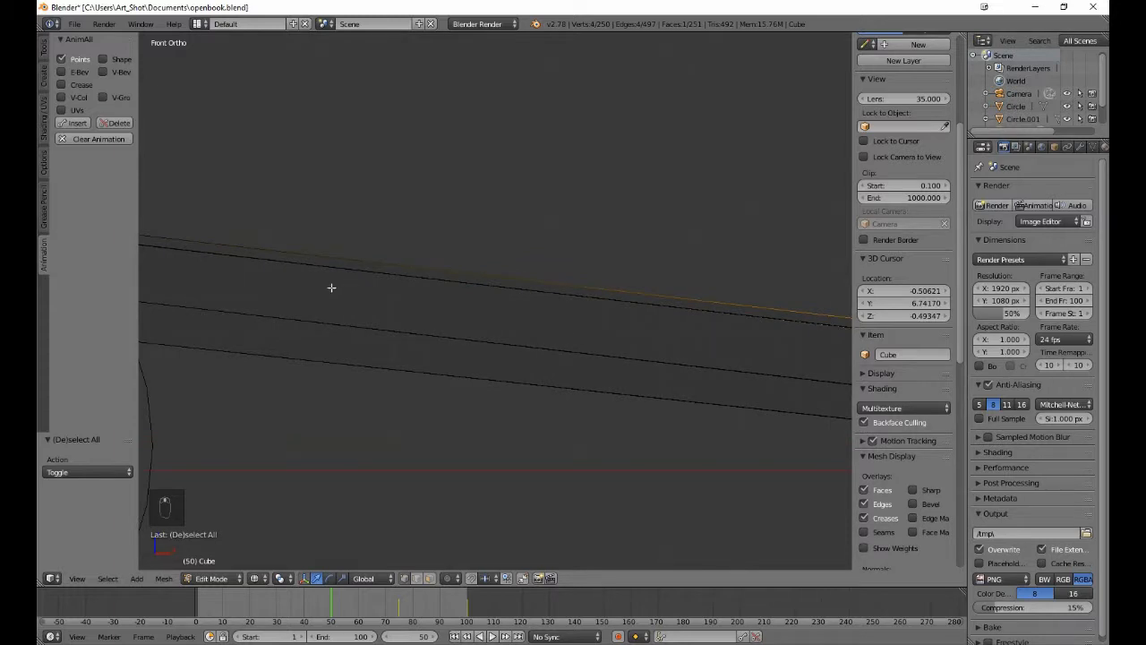
pyautogui.keyDown('shift'); pyautogui.moveTo(697, 360); pyautogui.dragTo(453, 368, button='middle'); pyautogui.keyUp('shift')
pyautogui.scroll(-7, 551, 422)
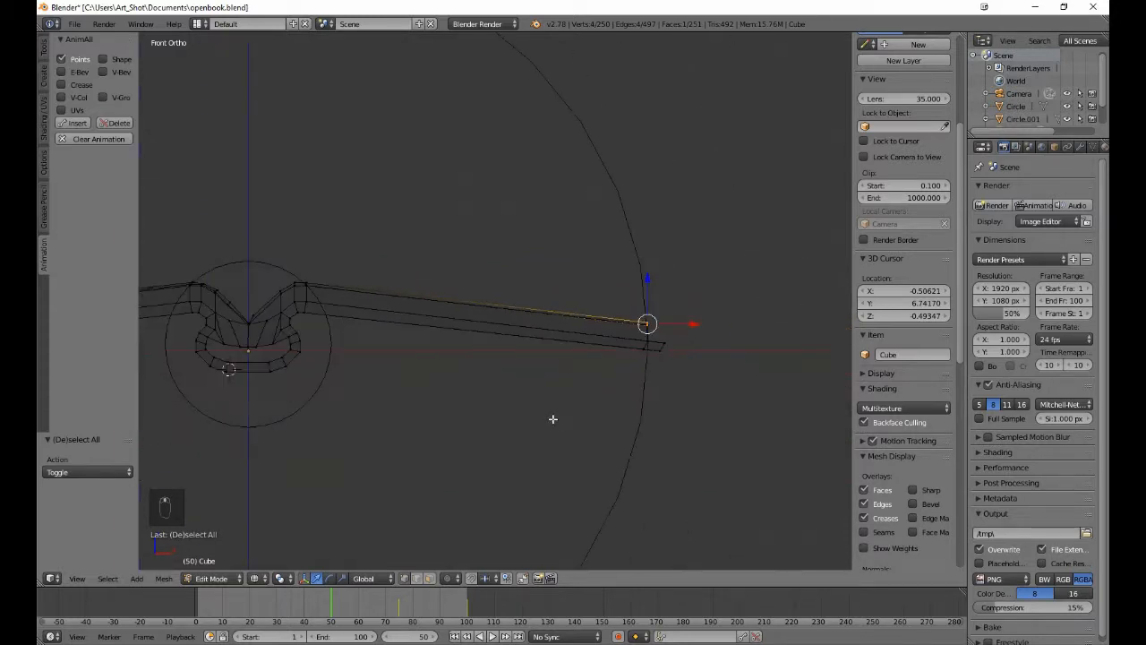
pyautogui.press('g')
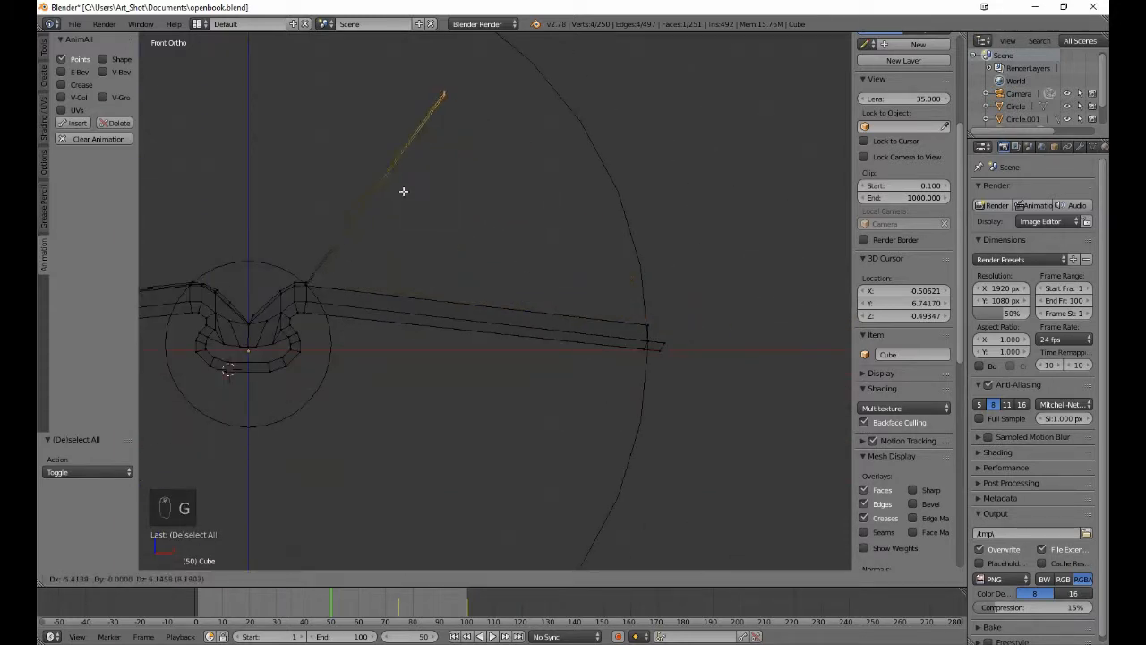
pyautogui.click(361, 177)
# - Select only the two uppermost vertices at the raised right page's tip
pyautogui.keyDown('shift'); pyautogui.moveTo(361, 177); pyautogui.dragTo(481, 418, button='middle'); pyautogui.keyUp('shift')
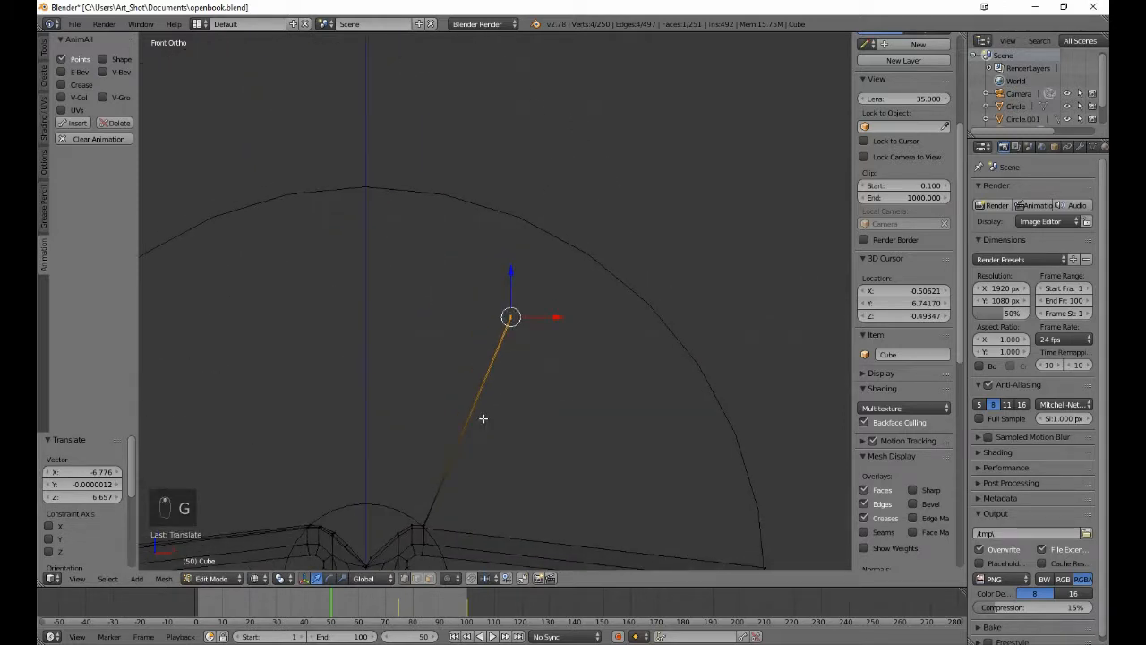
pyautogui.scroll(3, 483, 418)
pyautogui.scroll(2, 483, 418)
pyautogui.press('a')
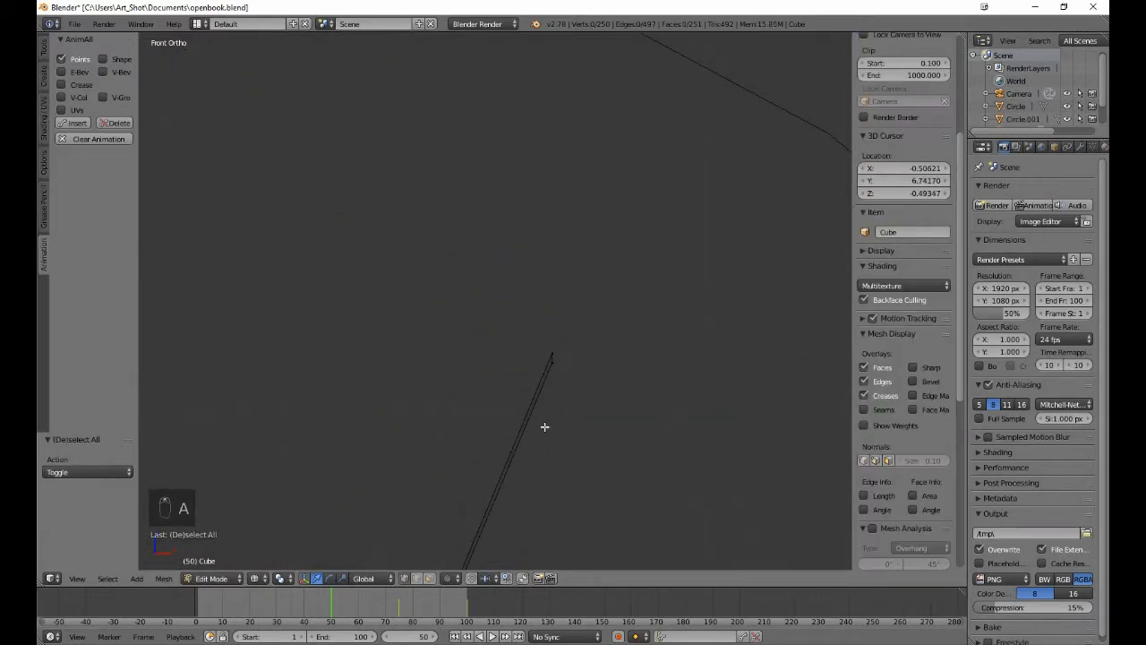
pyautogui.press('b')
pyautogui.moveTo(535, 330); pyautogui.dragTo(584, 357)
# - Try offsetting the tip's selected pair -0.057 in X and -0.071 in Z, then moving all four tip vertices -3.820 in X and 3.534 in Z
pyautogui.press('g')
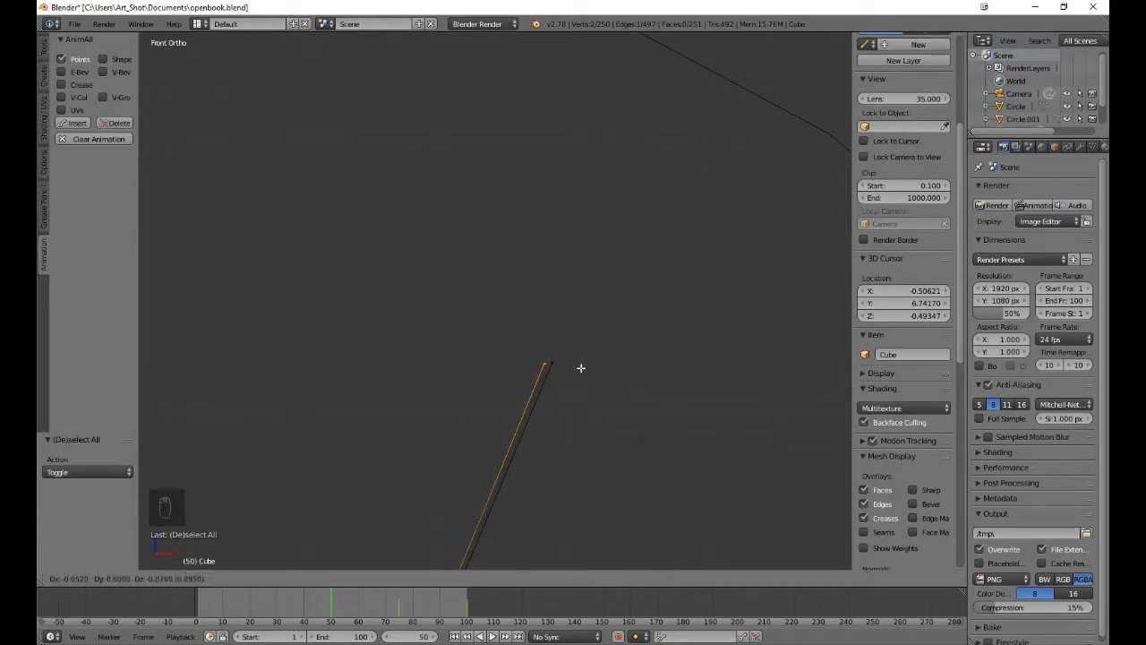
pyautogui.click(582, 367)
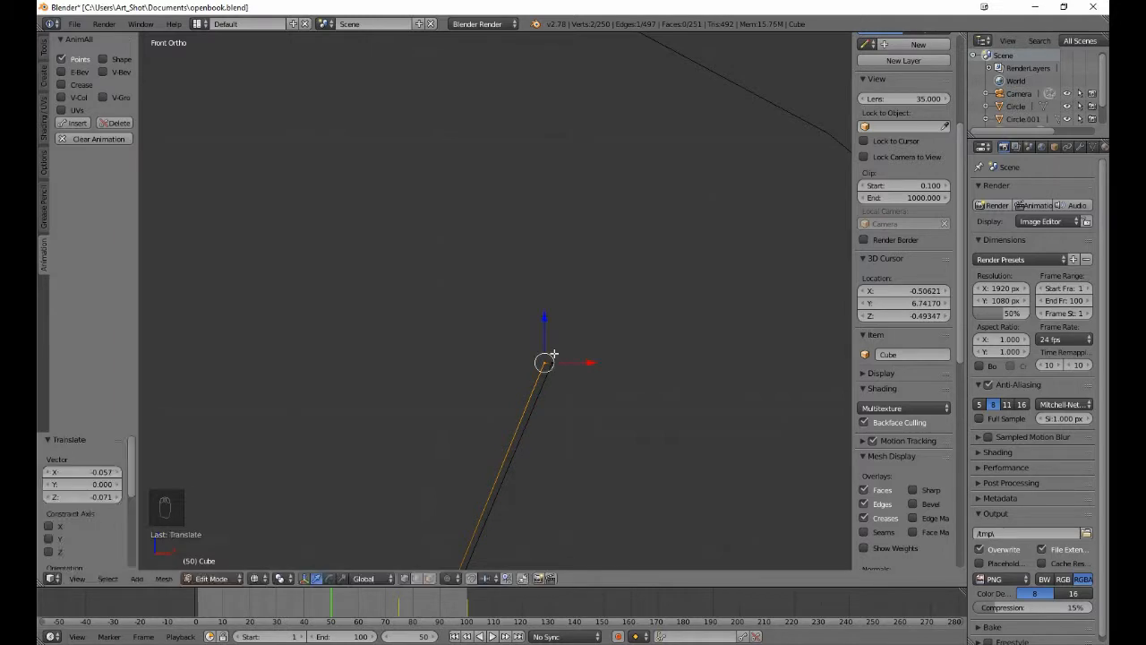
pyautogui.press('b')
pyautogui.moveTo(550, 352); pyautogui.dragTo(581, 374)
pyautogui.scroll(-5, 601, 433)
pyautogui.scroll(-3, 600, 433)
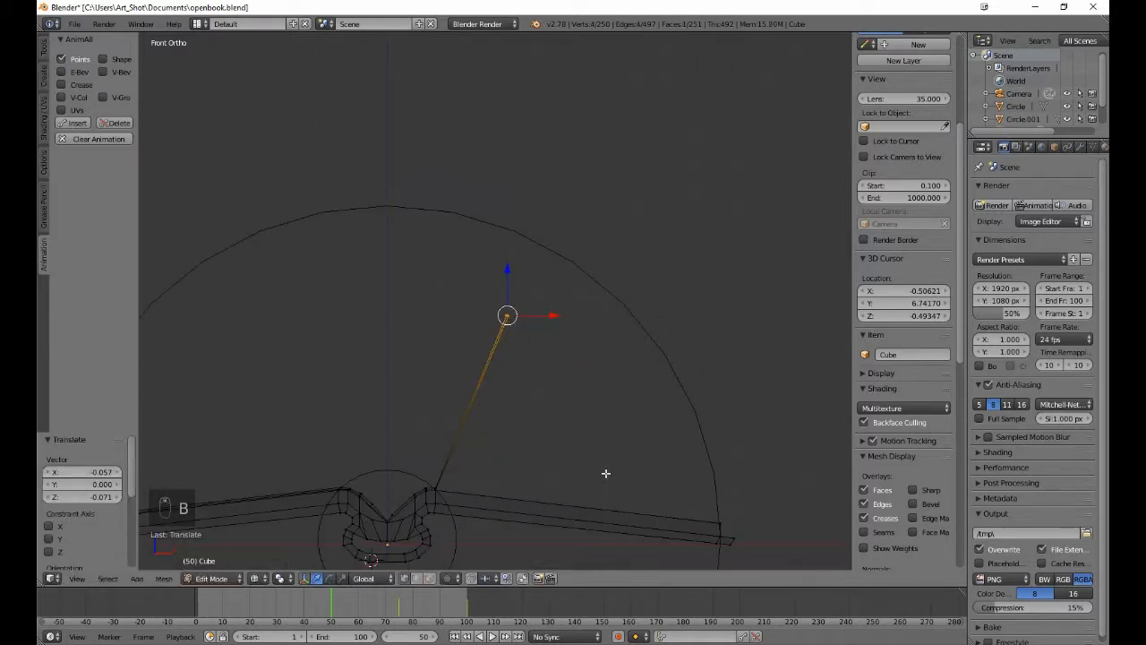
pyautogui.press('g')
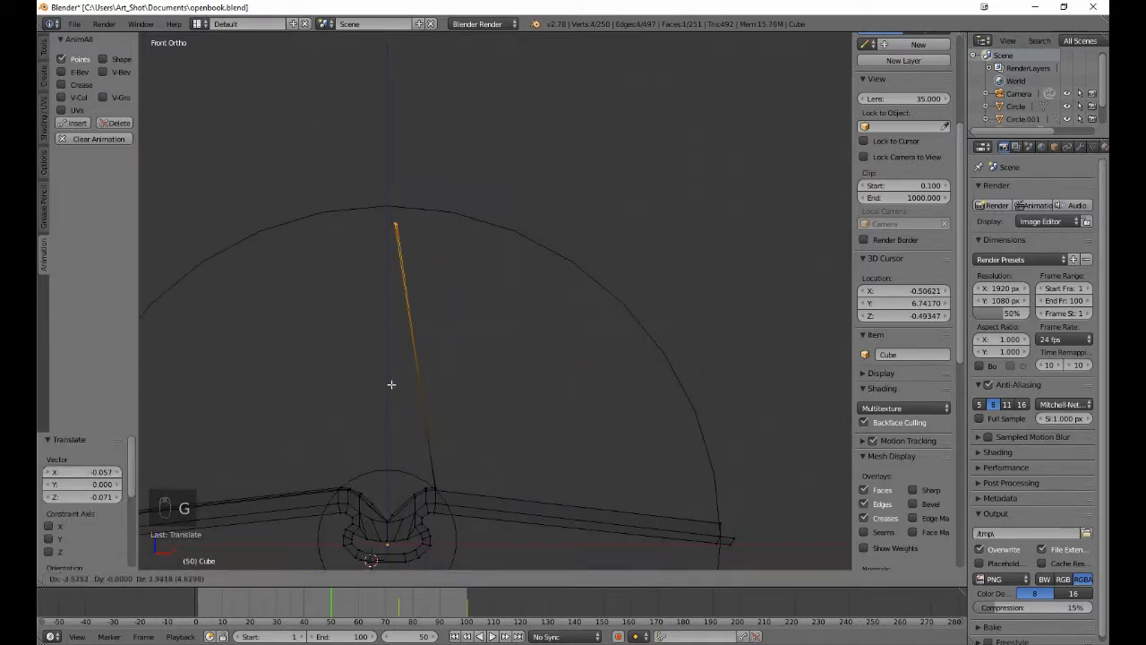
pyautogui.click(383, 367)
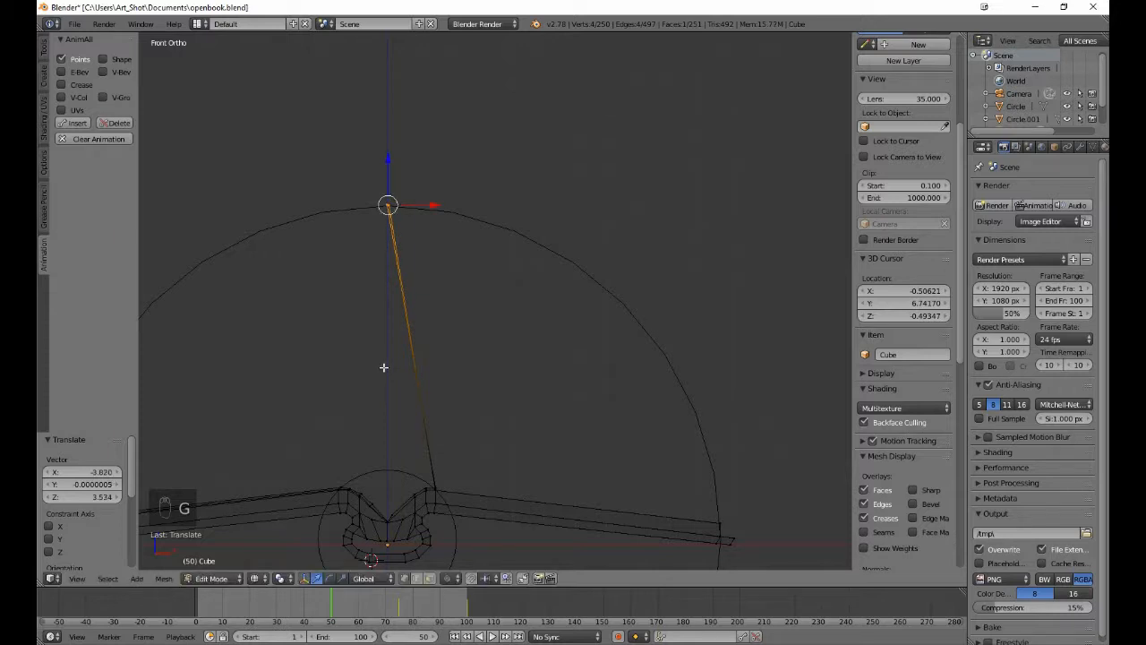
# - Clear the selection and select only the two vertices of the raised page's base at the right half's top corner
pyautogui.press('a')
pyautogui.scroll(6, 532, 340)
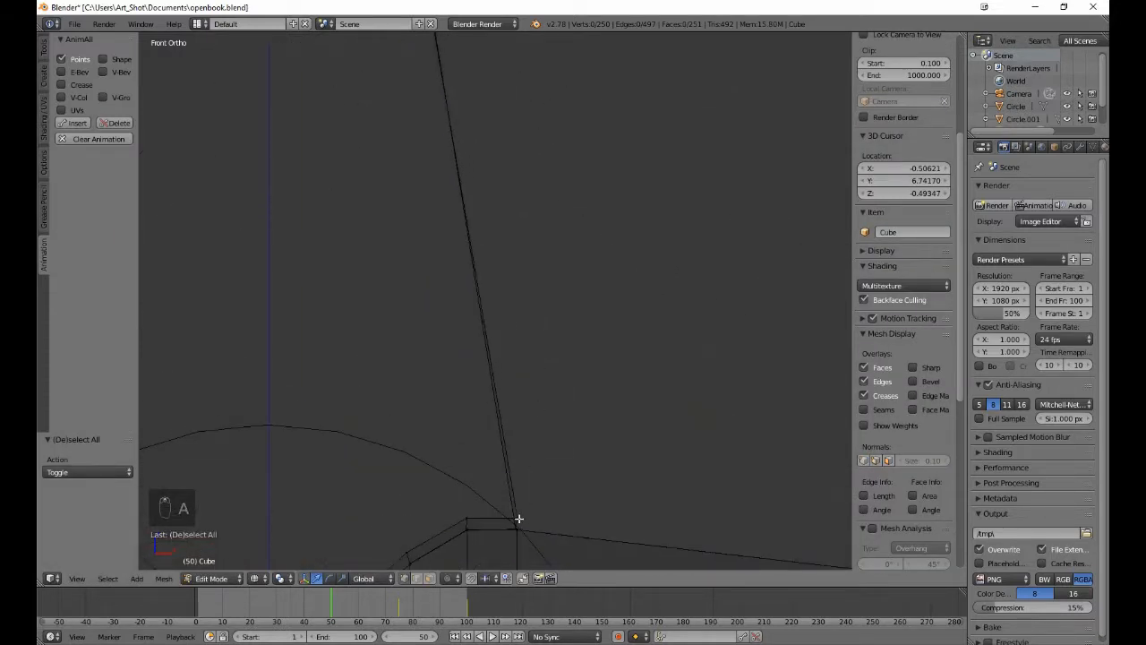
pyautogui.press('b')
pyautogui.press('b')
pyautogui.moveTo(507, 519); pyautogui.dragTo(517, 530)
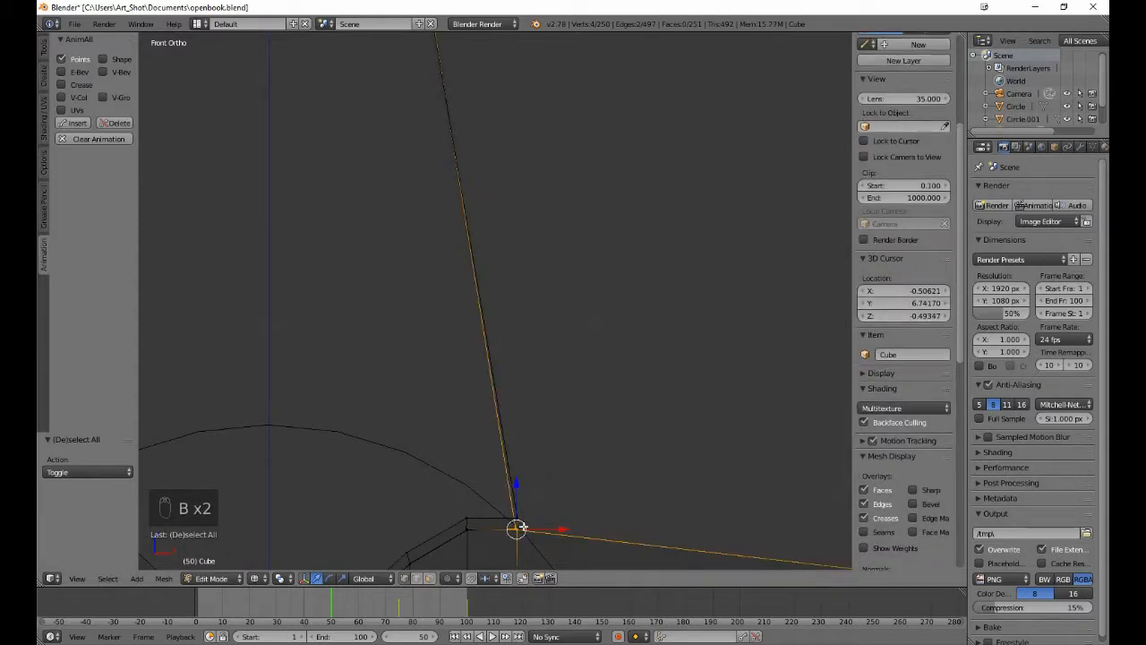
pyautogui.press('b')
pyautogui.moveTo(517, 525); pyautogui.dragTo(532, 546, button='middle')
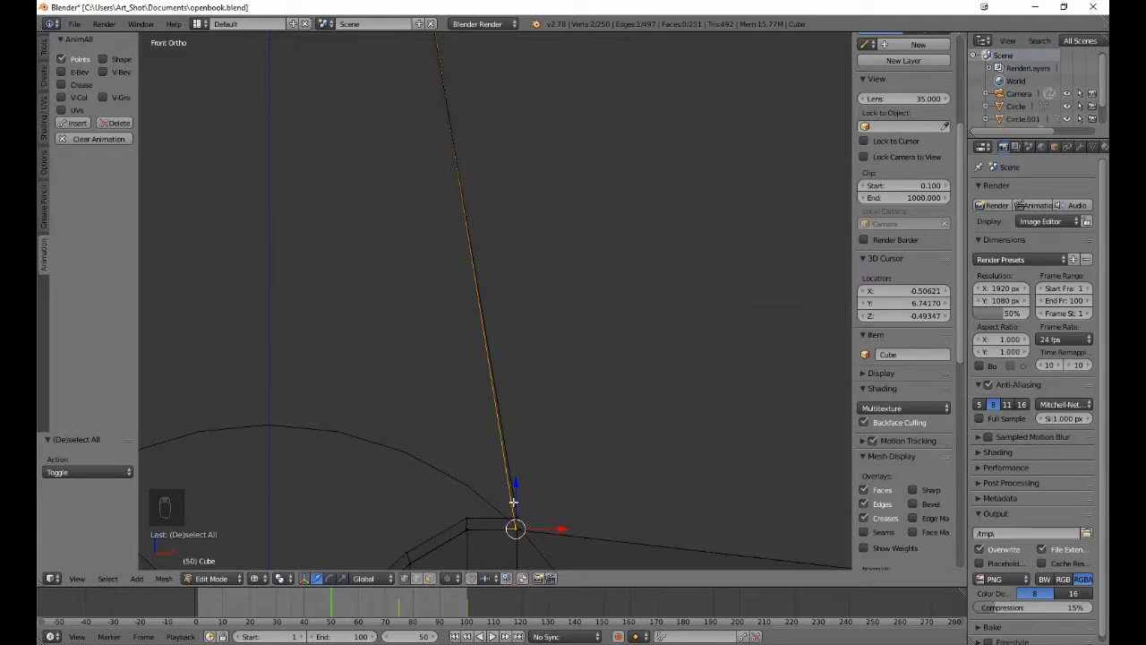
# - Undo the latest selections and moves back to the selected uppermost pair before the tip was offset
pyautogui.scroll(-5, 512, 502)
pyautogui.hotkey('ctrl', 'z')
pyautogui.hotkey('ctrl', 'z')
pyautogui.hotkey('ctrl', 'z')
pyautogui.hotkey('ctrl', 'z')
pyautogui.hotkey('ctrl', 'z')
pyautogui.hotkey('ctrl', 'z')
pyautogui.hotkey('ctrl', 'z')
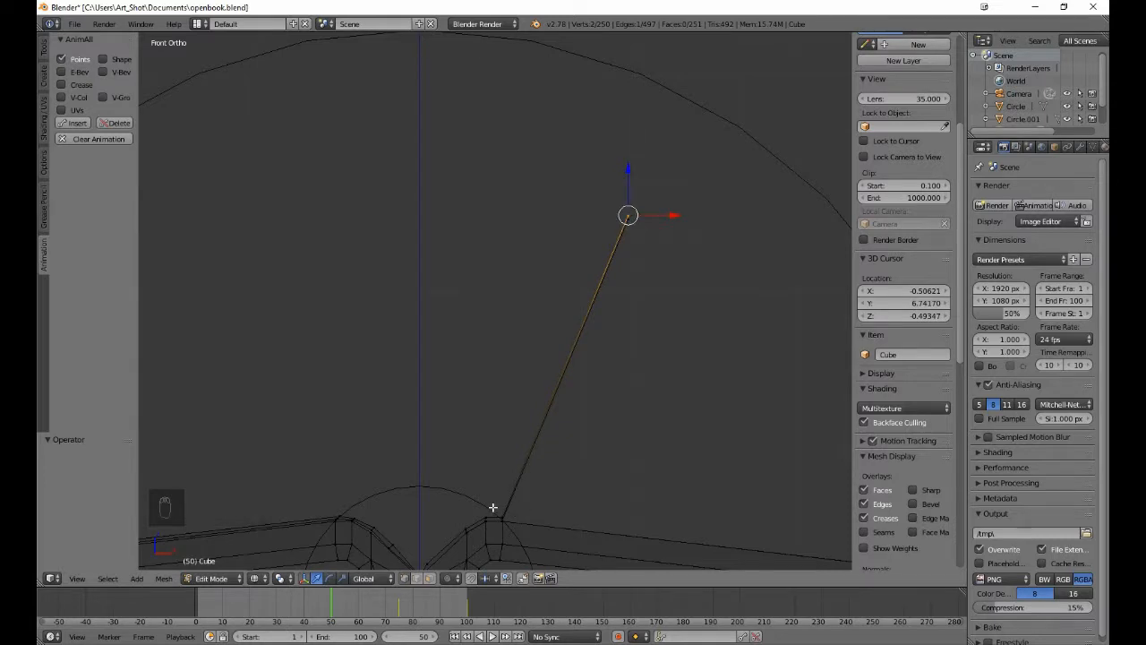
# - Add the page's base vertices at the right half's top corner to the selection, shift that side slightly toward negative X to thicken the page, and deselect everything
pyautogui.keyDown('shift'); pyautogui.rightClick(503, 518); pyautogui.keyUp('shift')
pyautogui.moveTo(598, 365); pyautogui.dragTo(593, 365)
pyautogui.press('a')
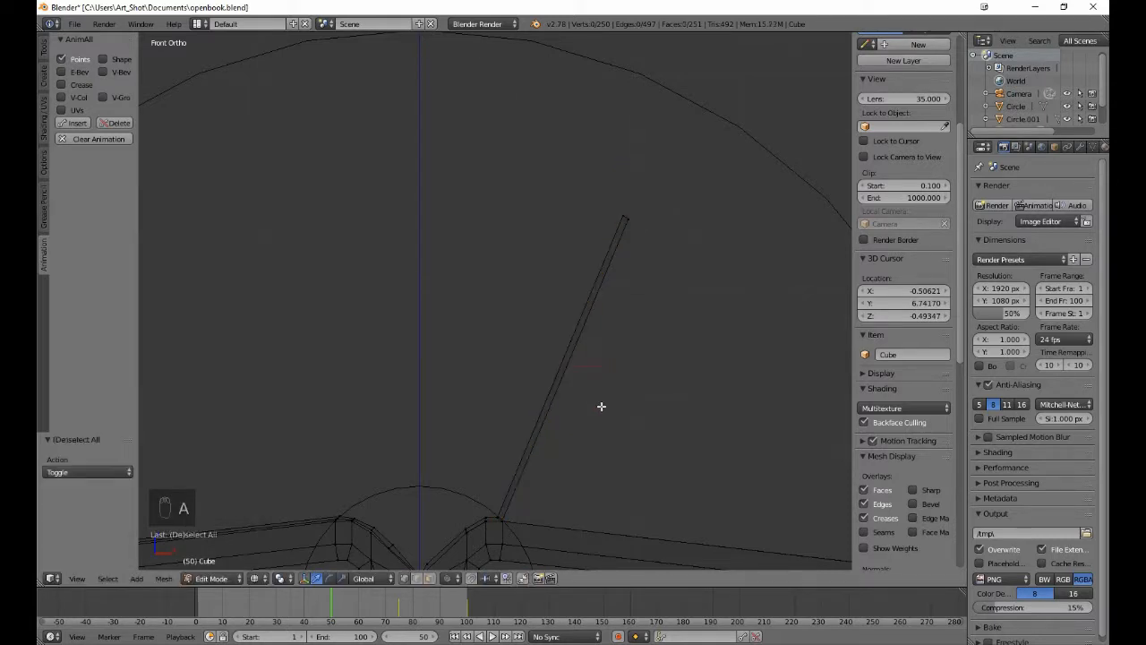
# - Select all vertices of the raised page, at its tip and at its base on the right half's top corner
pyautogui.press('b')
pyautogui.moveTo(609, 205); pyautogui.dragTo(645, 249)
pyautogui.press('b')
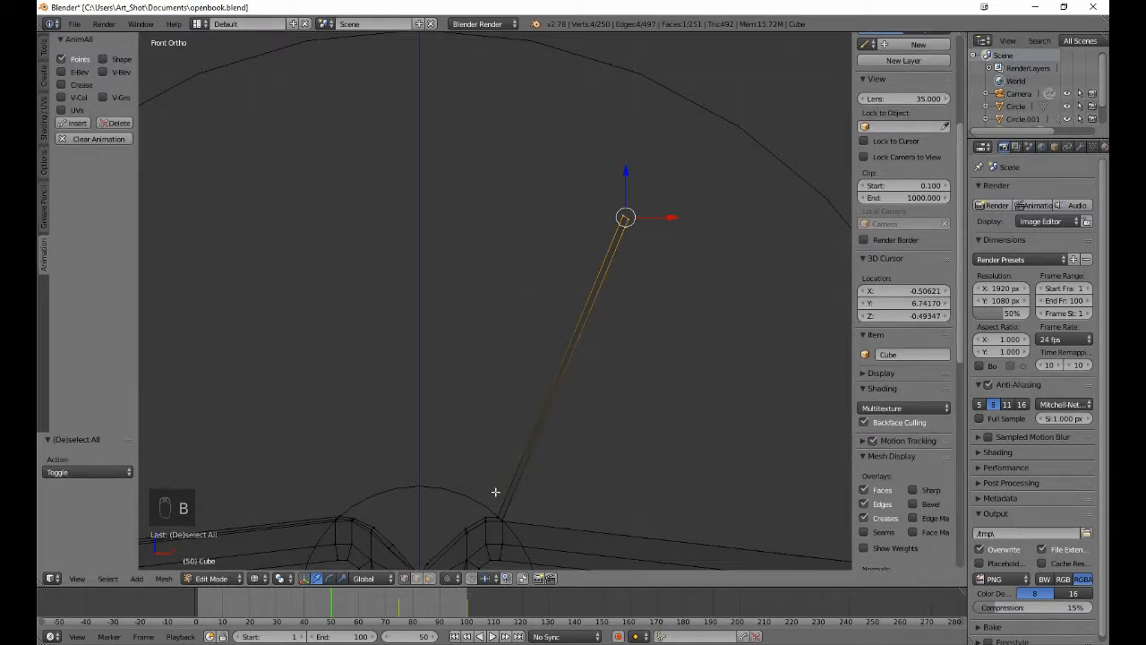
pyautogui.press('b')
pyautogui.moveTo(495, 491); pyautogui.dragTo(519, 519)
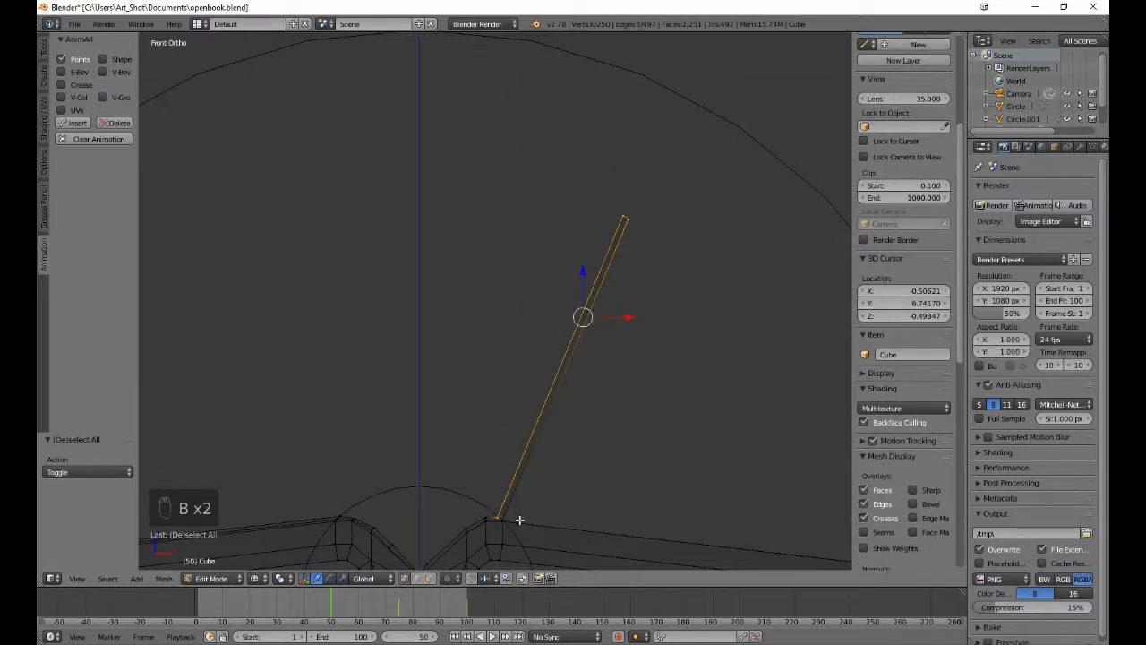
pyautogui.scroll(5, 520, 520)
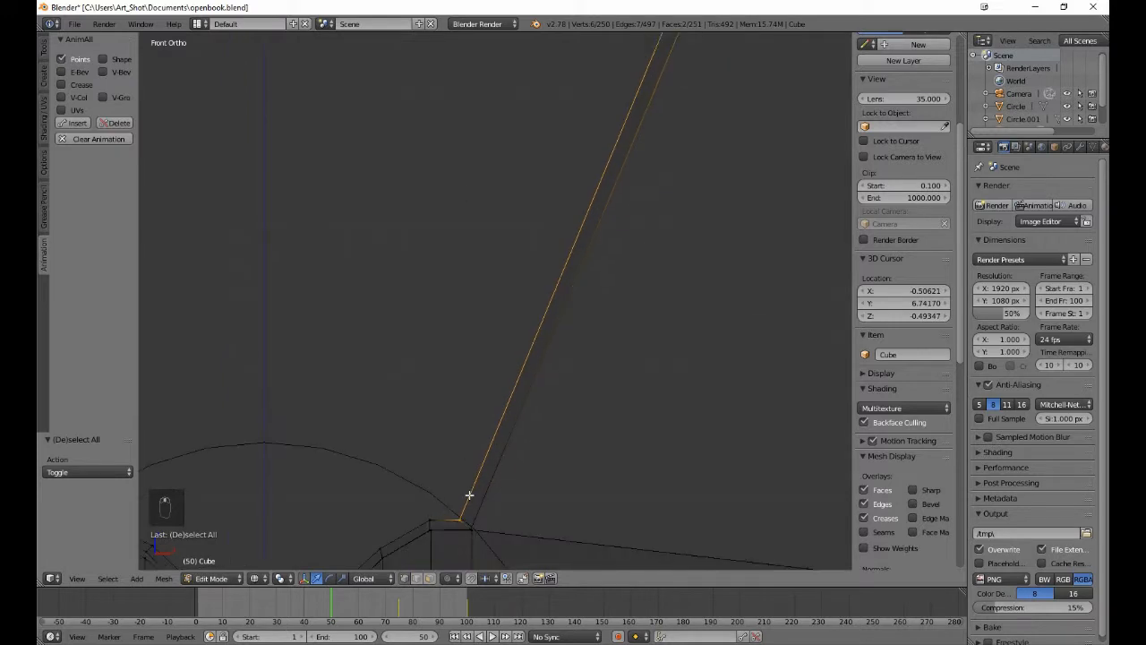
pyautogui.keyDown('shift'); pyautogui.moveTo(470, 495); pyautogui.dragTo(497, 277, button='middle'); pyautogui.keyUp('shift')
pyautogui.scroll(4, 495, 303)
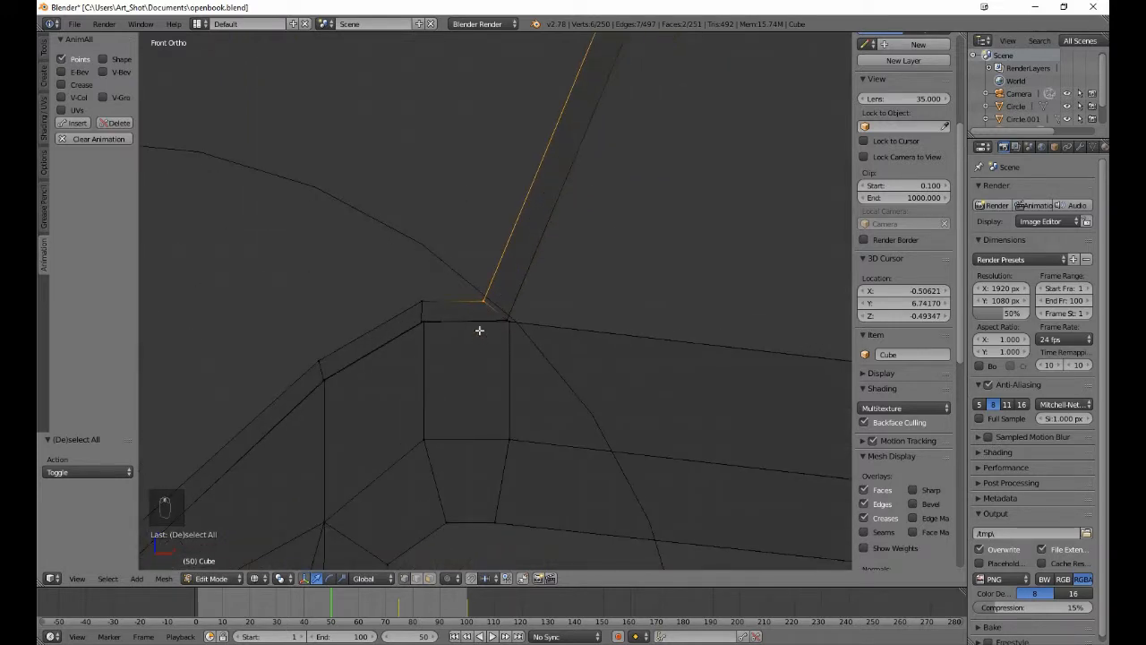
pyautogui.press('b')
pyautogui.moveTo(487, 313); pyautogui.dragTo(507, 361)
pyautogui.press('b')
pyautogui.moveTo(498, 312); pyautogui.dragTo(507, 340)
pyautogui.scroll(-4, 525, 309)
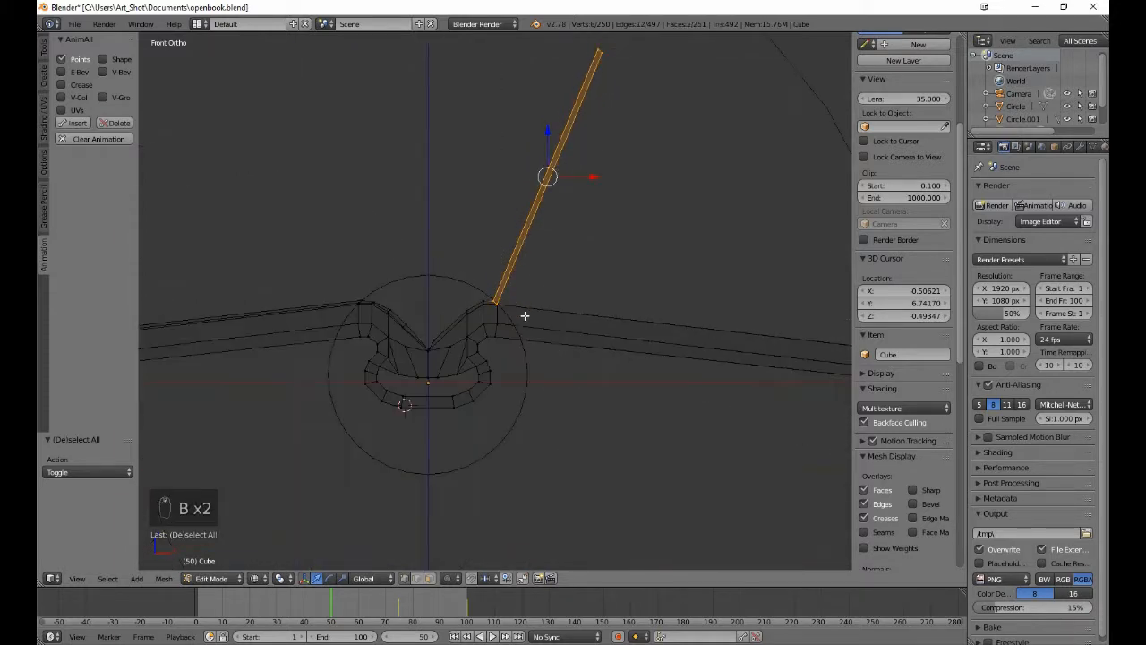
# - Move the page until its tip meets the large circle's top, then place only its lower-end vertices on the centre line above the small circle
pyautogui.keyDown('shift'); pyautogui.moveTo(525, 290); pyautogui.dragTo(560, 485, button='middle'); pyautogui.keyUp('shift')
pyautogui.press('g')
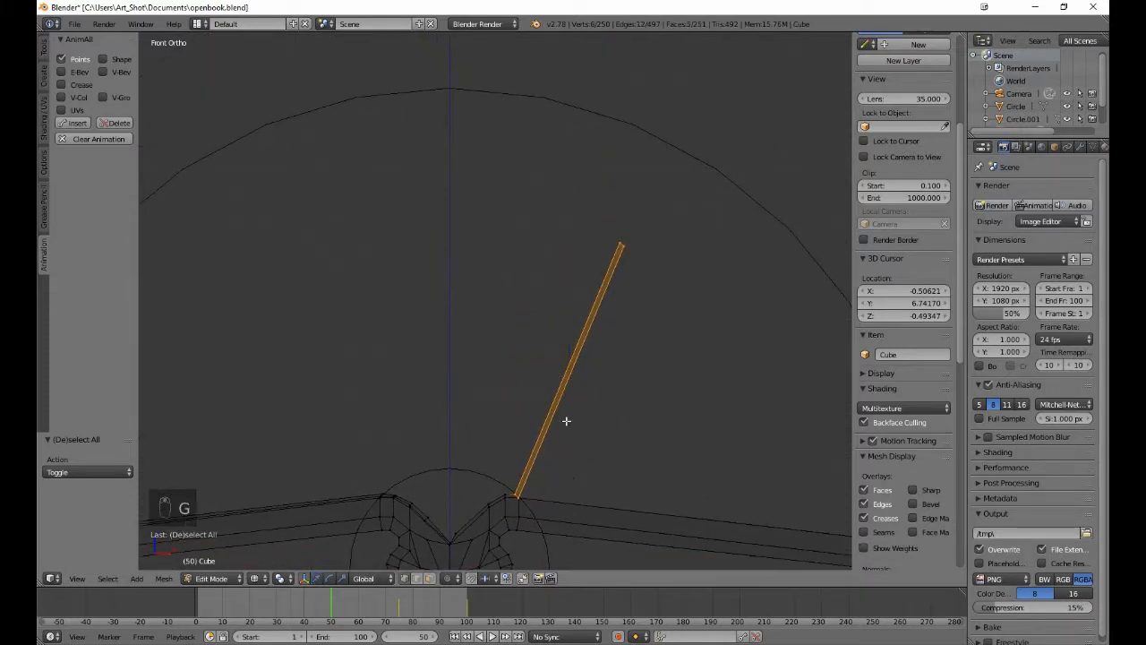
pyautogui.click(394, 266)
pyautogui.press('b')
pyautogui.moveTo(430, 76); pyautogui.dragTo(467, 108, button='middle')
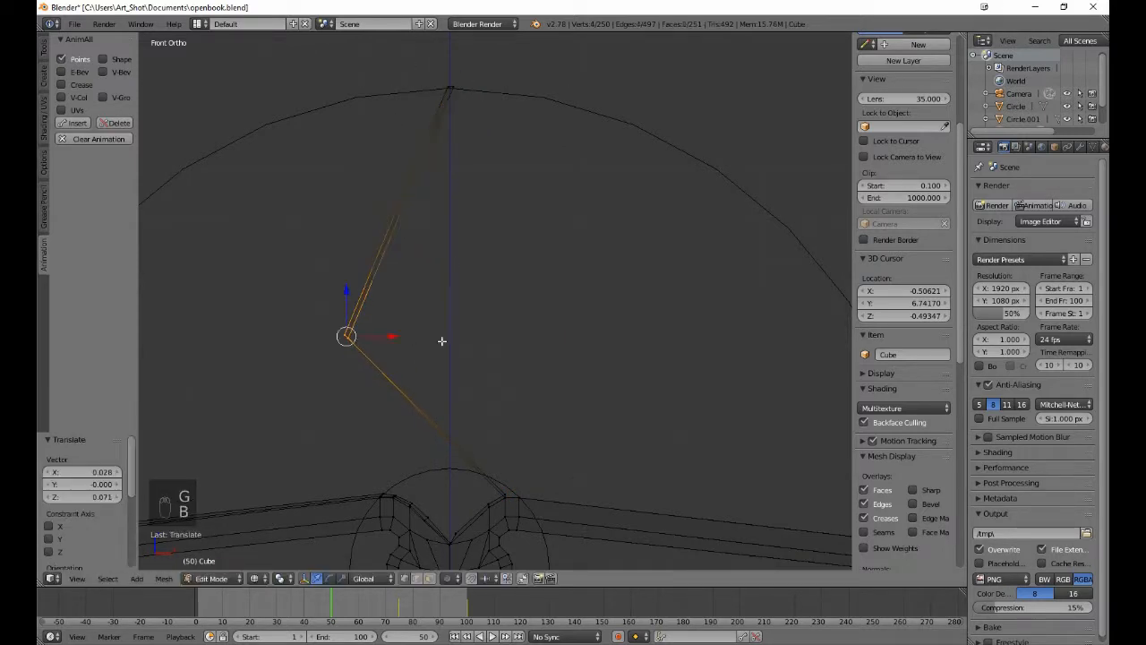
pyautogui.press('g')
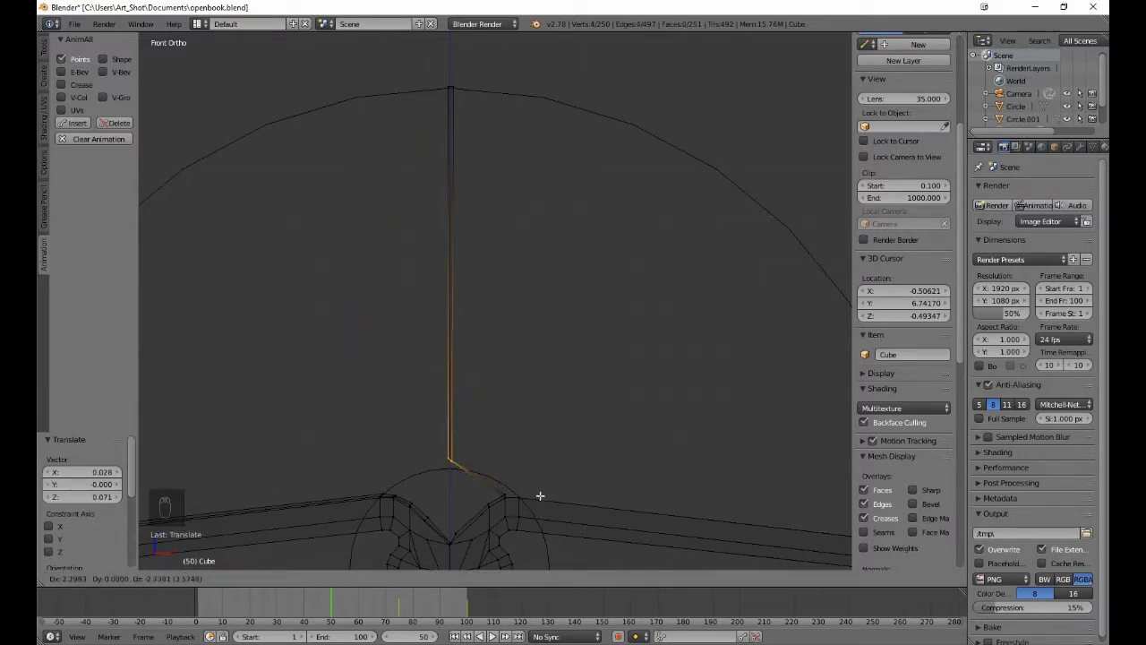
pyautogui.click(540, 494)
# - Nudge the page's right lower pair up level with the left pair at the small circle's top, and clear the selection
pyautogui.scroll(6, 538, 477)
pyautogui.keyDown('shift'); pyautogui.moveTo(478, 414); pyautogui.dragTo(615, 344, button='middle'); pyautogui.keyUp('shift')
pyautogui.rightClick(480, 455)
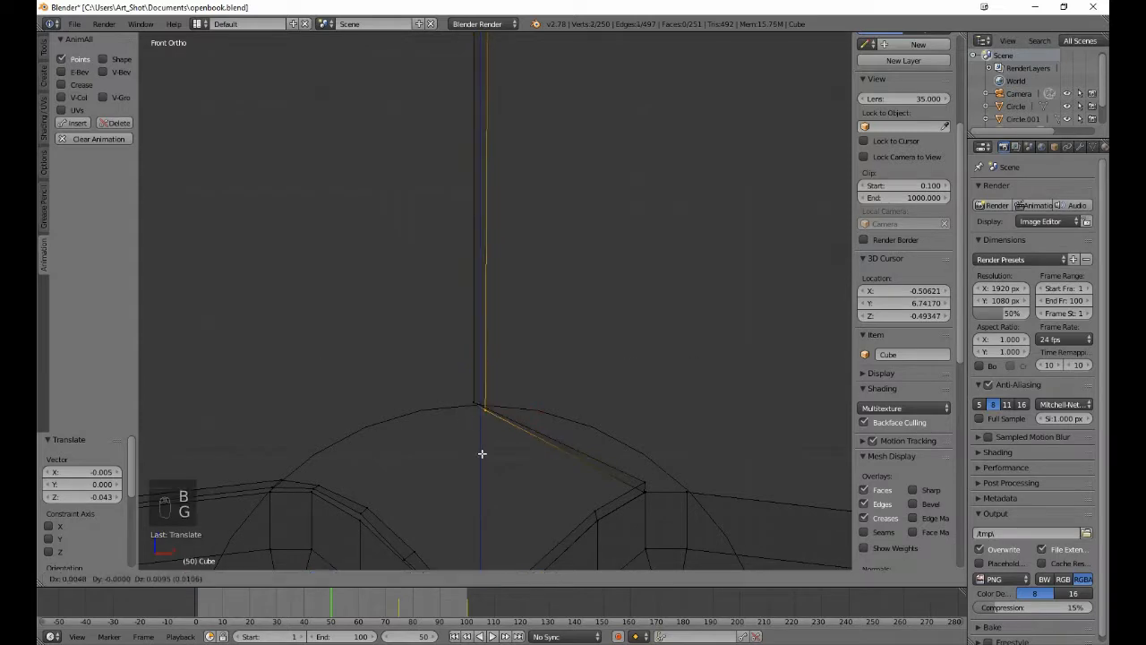
pyautogui.press('g')
pyautogui.click(483, 445)
pyautogui.press('a')
# - Select the vertices of the next joint at the right half's corner and move them to the centre line below the upright page
pyautogui.press('b')
pyautogui.moveTo(630, 462); pyautogui.dragTo(658, 499)
pyautogui.press('b')
pyautogui.press('g')
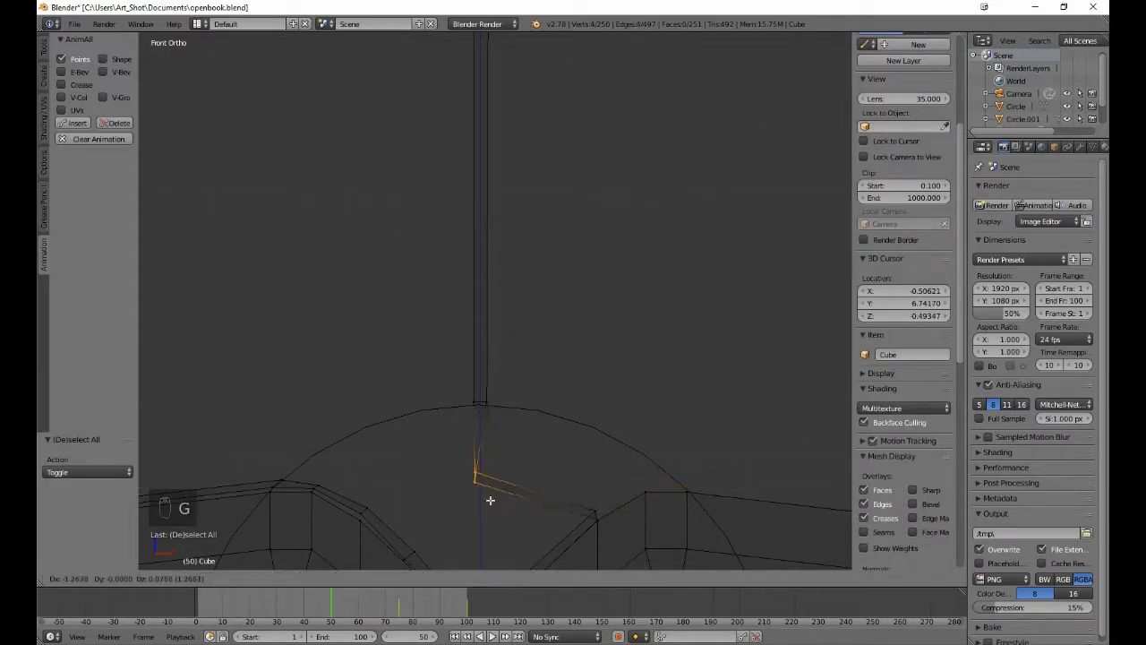
pyautogui.click(496, 500)
# - Adjust that joint's vertex pairs separately so the page keeps its thickness along the centre line, and clear the selection
pyautogui.press('a')
pyautogui.press('b')
pyautogui.moveTo(473, 460); pyautogui.dragTo(523, 496)
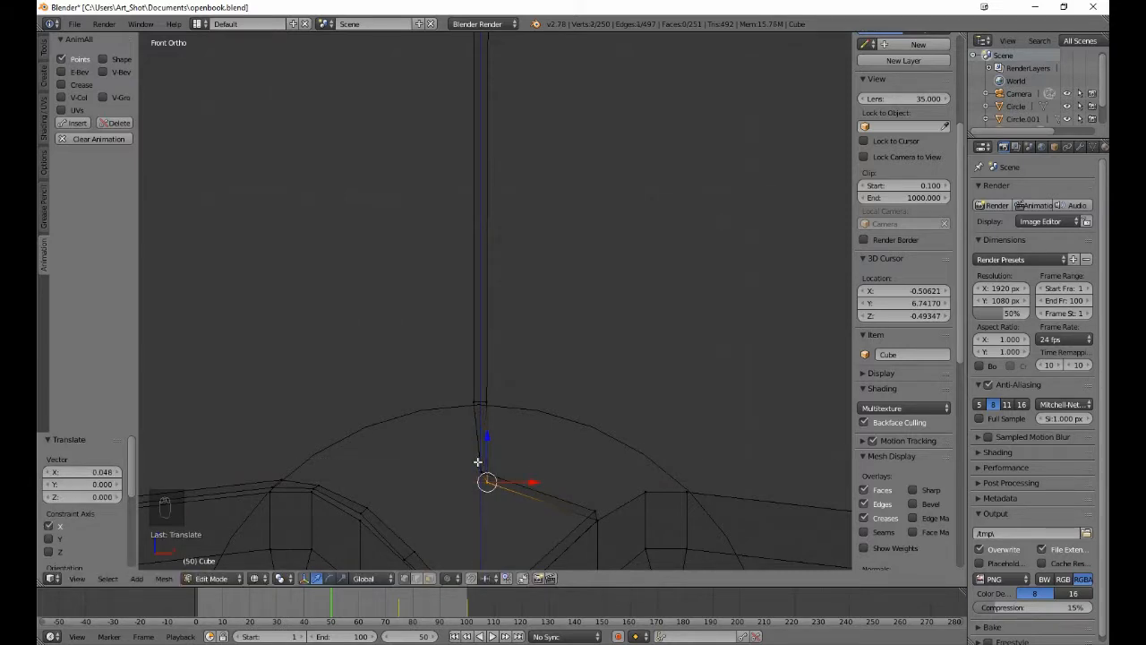
pyautogui.press('g')
pyautogui.click(536, 490)
pyautogui.press('a')
# - Move the following joint's four vertices onto the centre line below, then offset its right pair -0.048 in X and 0.073 in Z
pyautogui.press('b')
pyautogui.press('b')
pyautogui.scroll(5, 614, 476)
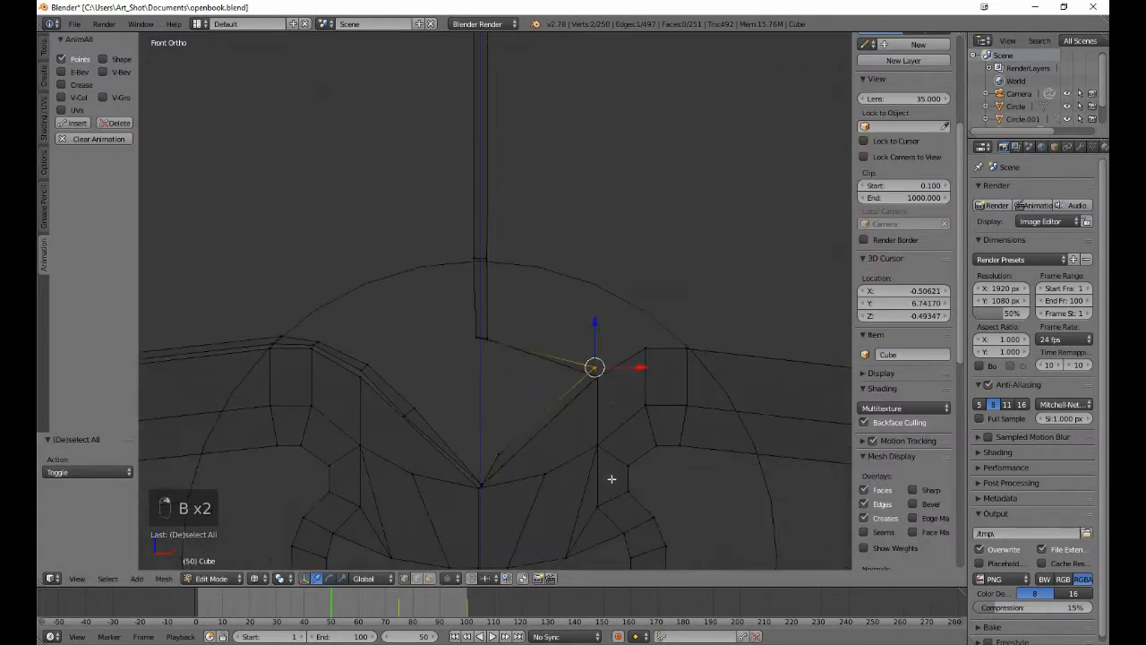
pyautogui.press('b')
pyautogui.moveTo(798, 376); pyautogui.dragTo(793, 371, button='middle')
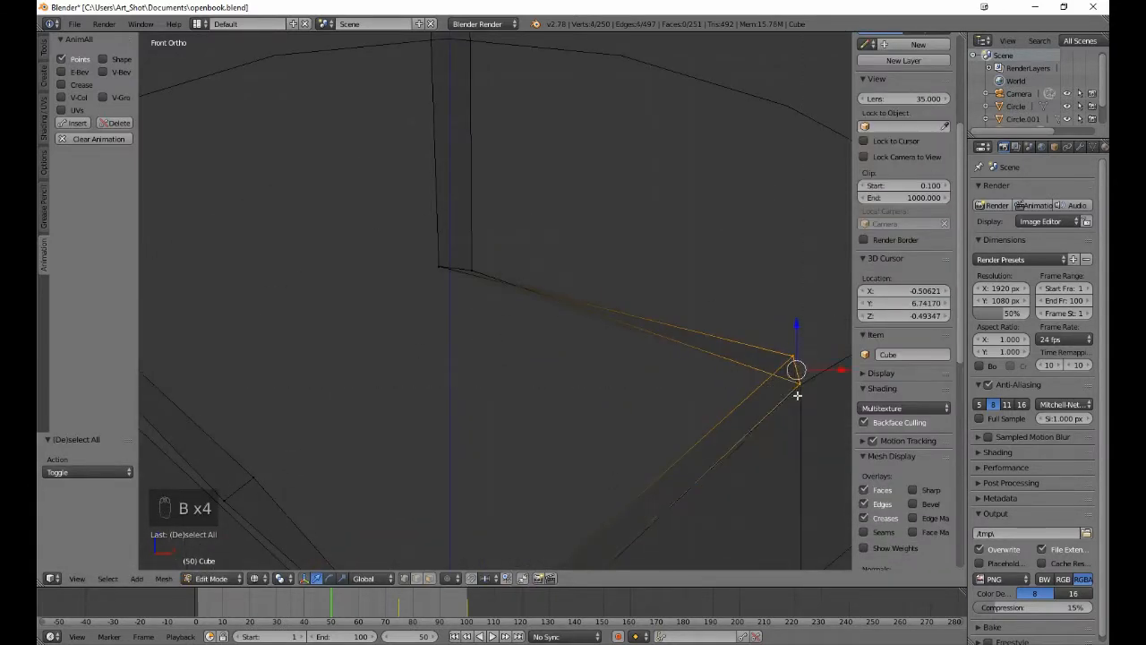
pyautogui.press('g')
pyautogui.click(452, 371)
pyautogui.click(493, 367)
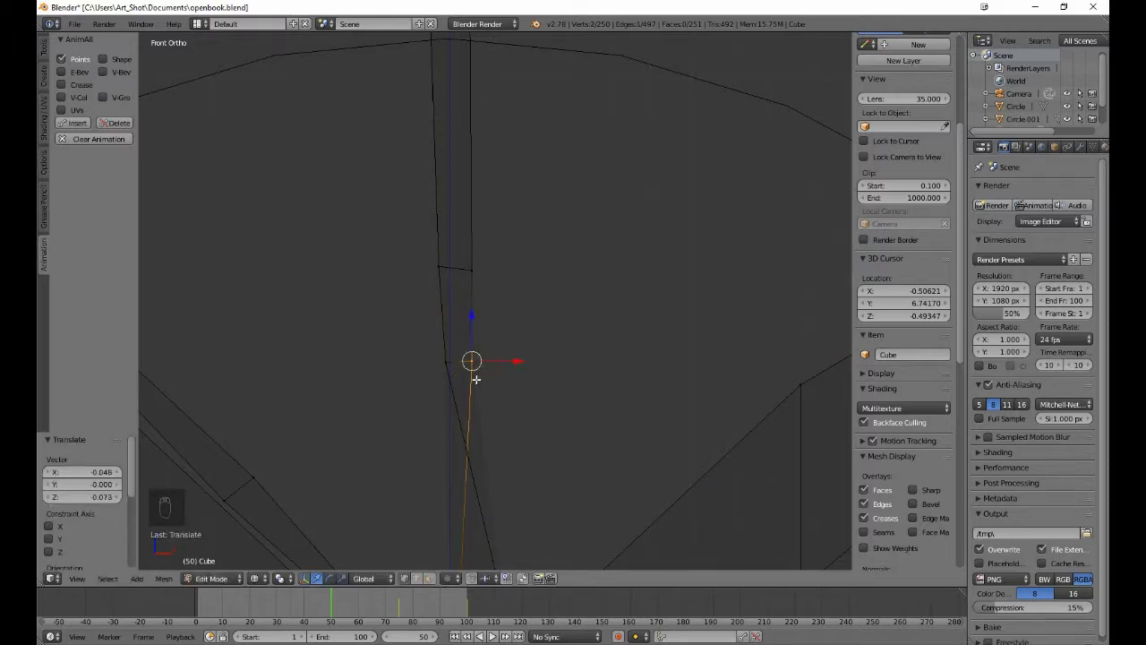
# - Shift the same joint's left pair slightly toward negative X and deselect everything
pyautogui.press('a')
pyautogui.press('b')
pyautogui.moveTo(430, 348); pyautogui.dragTo(458, 380)
pyautogui.moveTo(493, 364); pyautogui.dragTo(488, 364)
pyautogui.press('a')
pyautogui.press('a')
# - Shift the pair protruding just above the spine crease along X until it lines up with the page's left side, then deselect it
pyautogui.keyDown('shift'); pyautogui.scroll(-8, 492, 393); pyautogui.keyUp('shift')
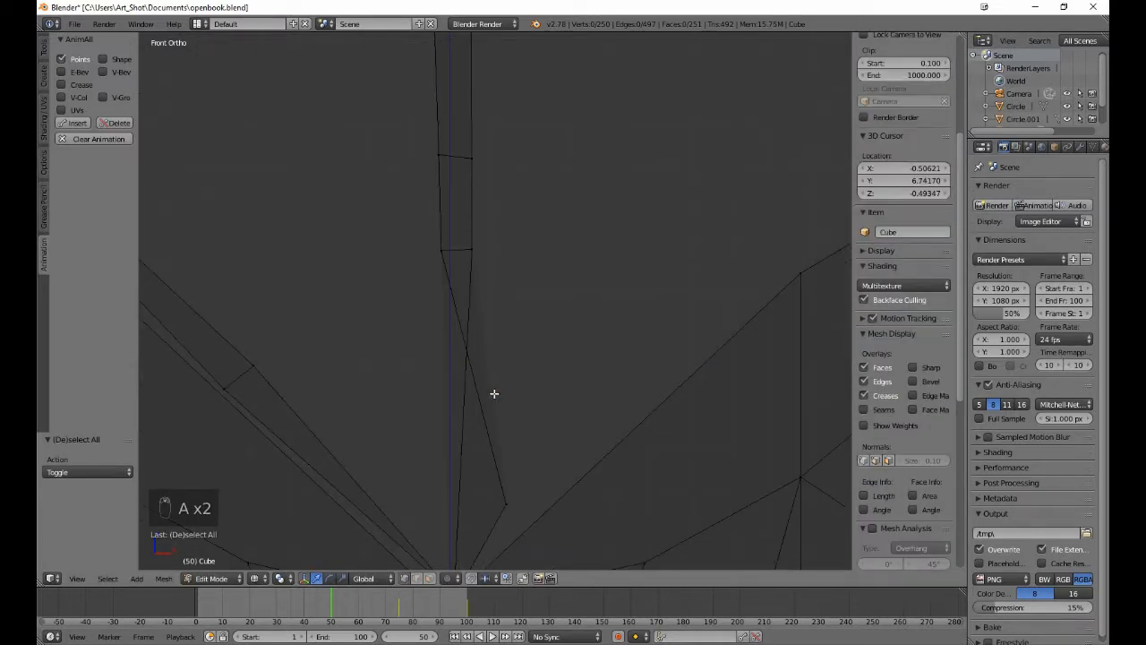
pyautogui.press('b')
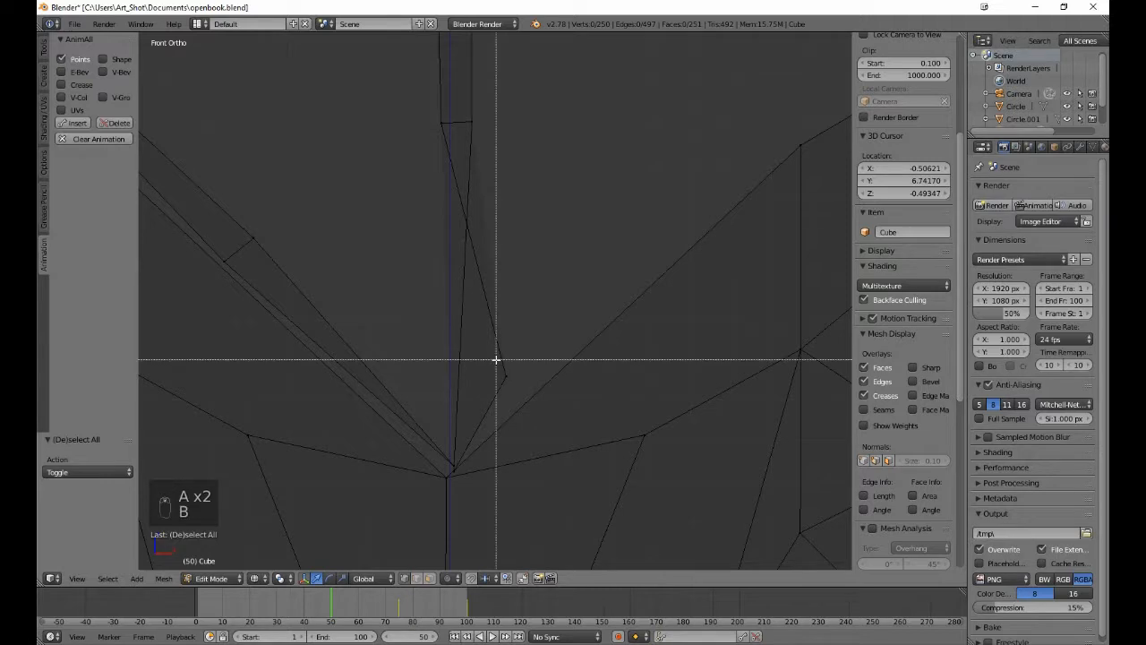
pyautogui.moveTo(495, 358); pyautogui.dragTo(521, 393)
pyautogui.press('g')
pyautogui.press('x')
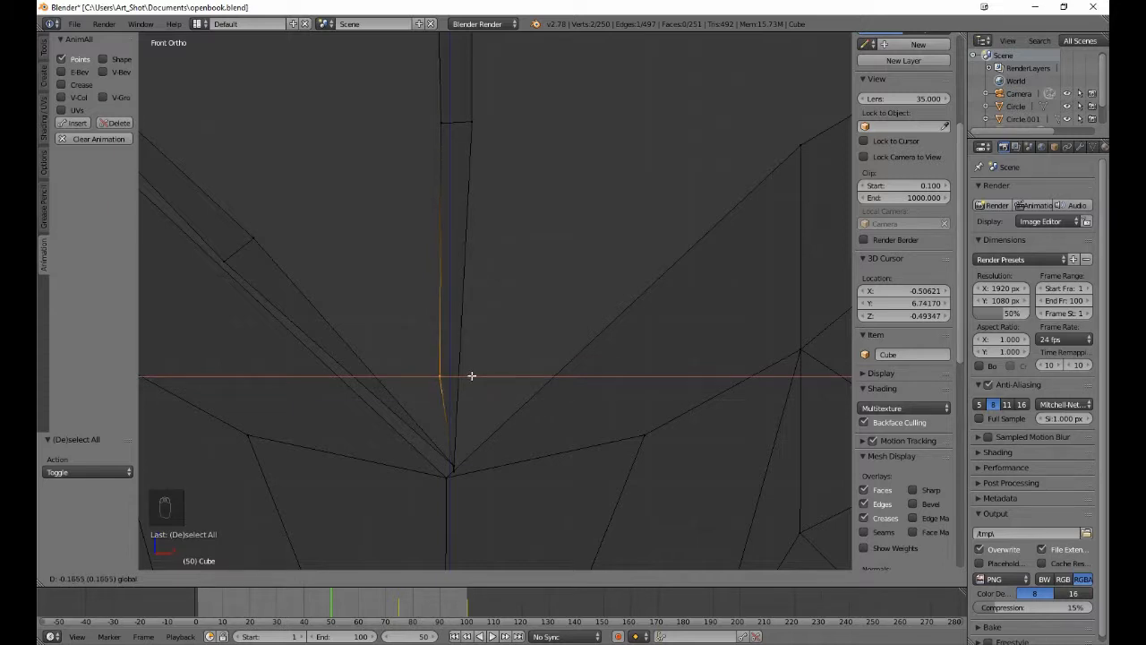
pyautogui.click(473, 376)
pyautogui.press('a')
# - Select the whole book mesh and insert an AnimAll points keyframe at frame 50
pyautogui.scroll(-8, 485, 381)
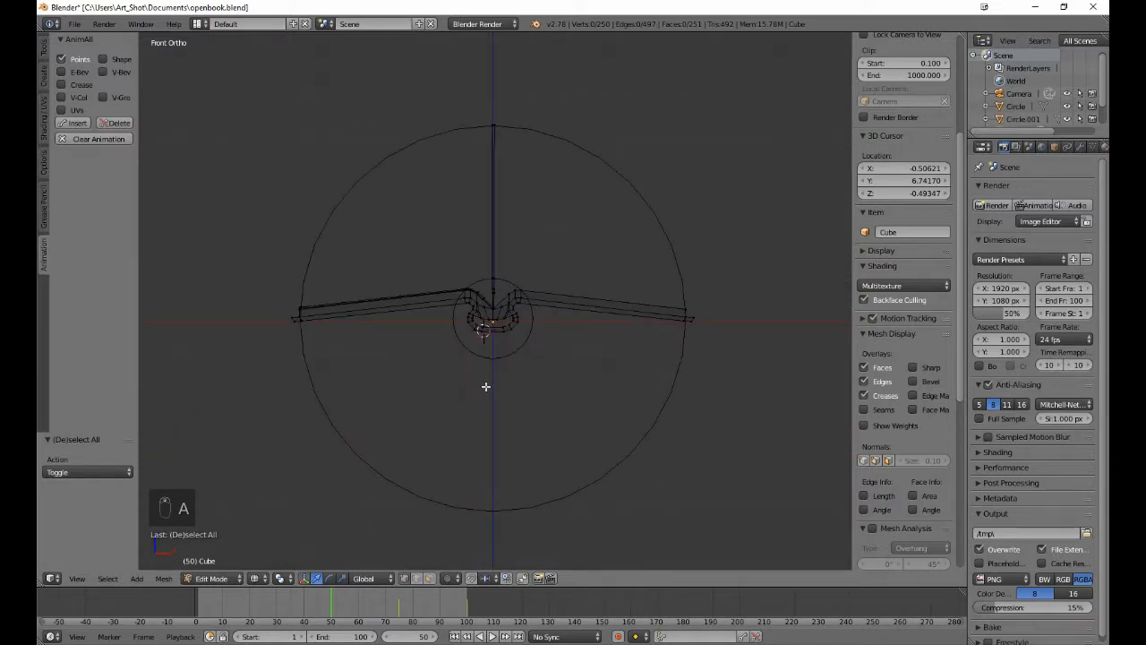
pyautogui.press('a')
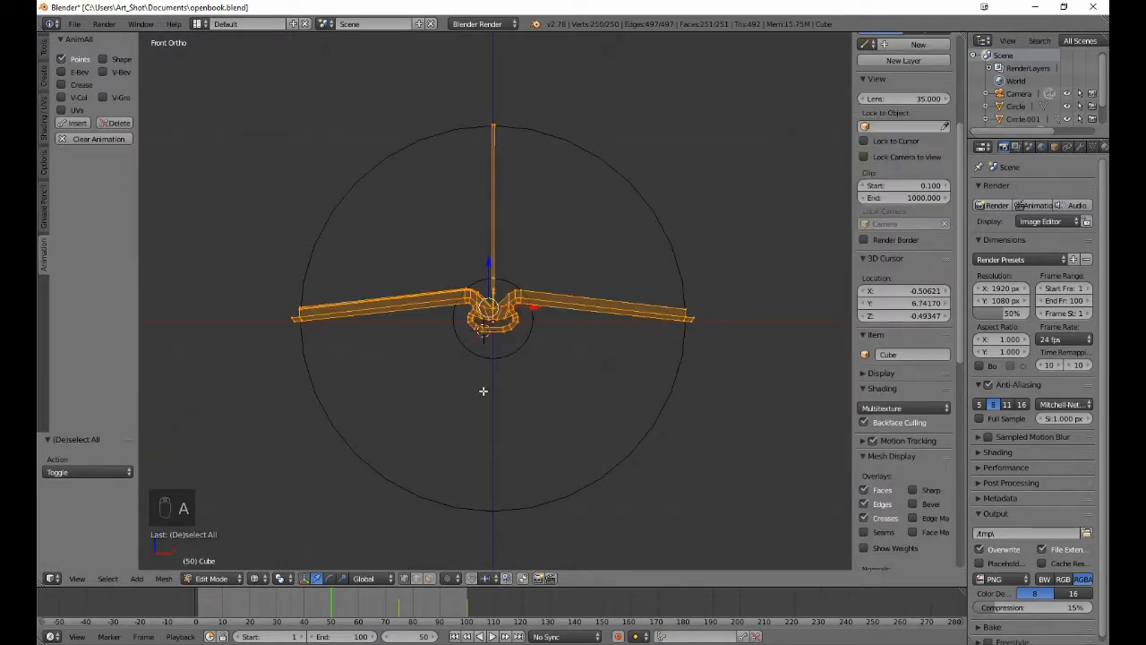
pyautogui.click(77, 124)
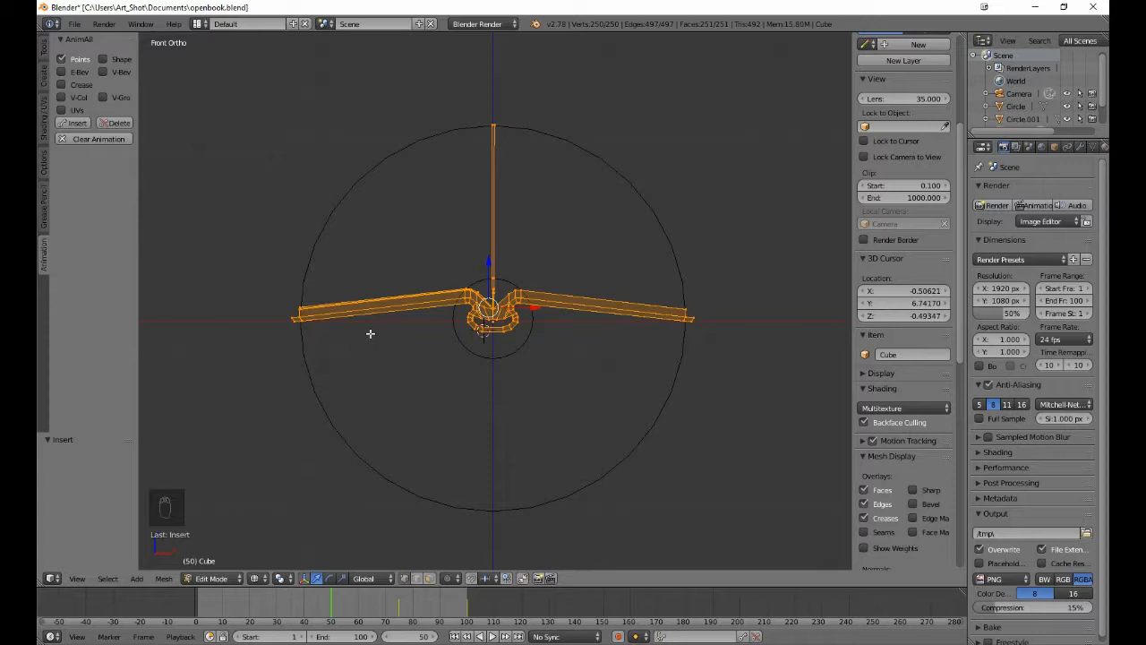
# - Go to frame 25 and deselect all of the book's vertices
pyautogui.press('Left')
pyautogui.press('Left')
pyautogui.press('Left')
pyautogui.press('Left')
pyautogui.press('Left')
pyautogui.press('Left')
pyautogui.press('Left')
pyautogui.press('Left')
pyautogui.press('Left')
pyautogui.press('Left')
pyautogui.press('Left')
pyautogui.press('Left')
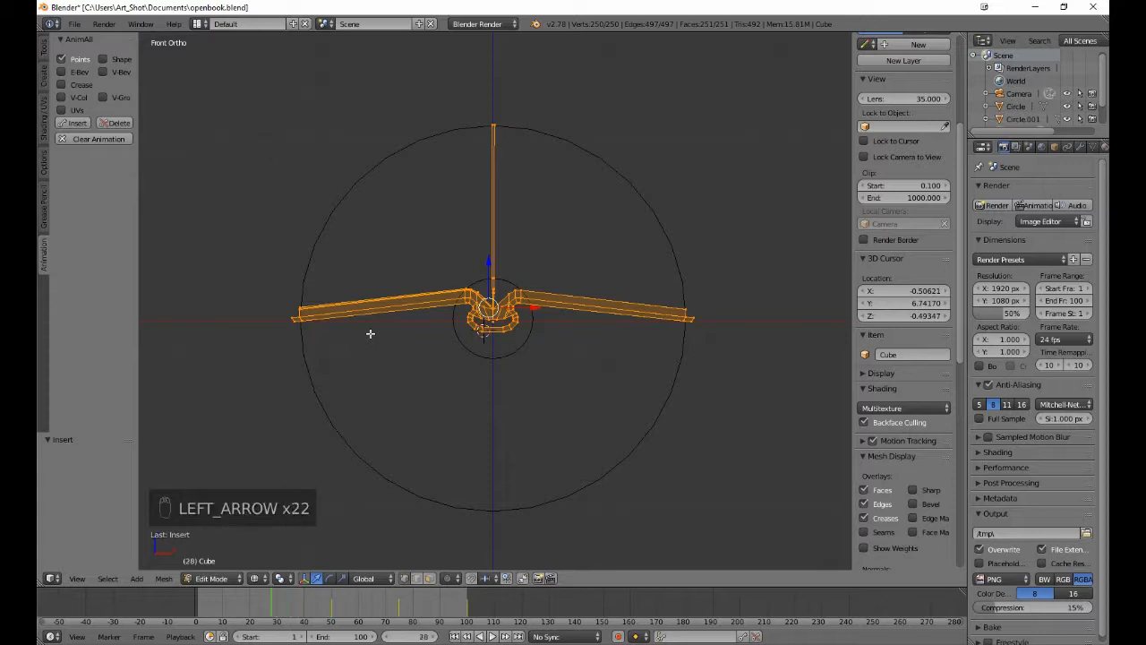
pyautogui.press('Right')
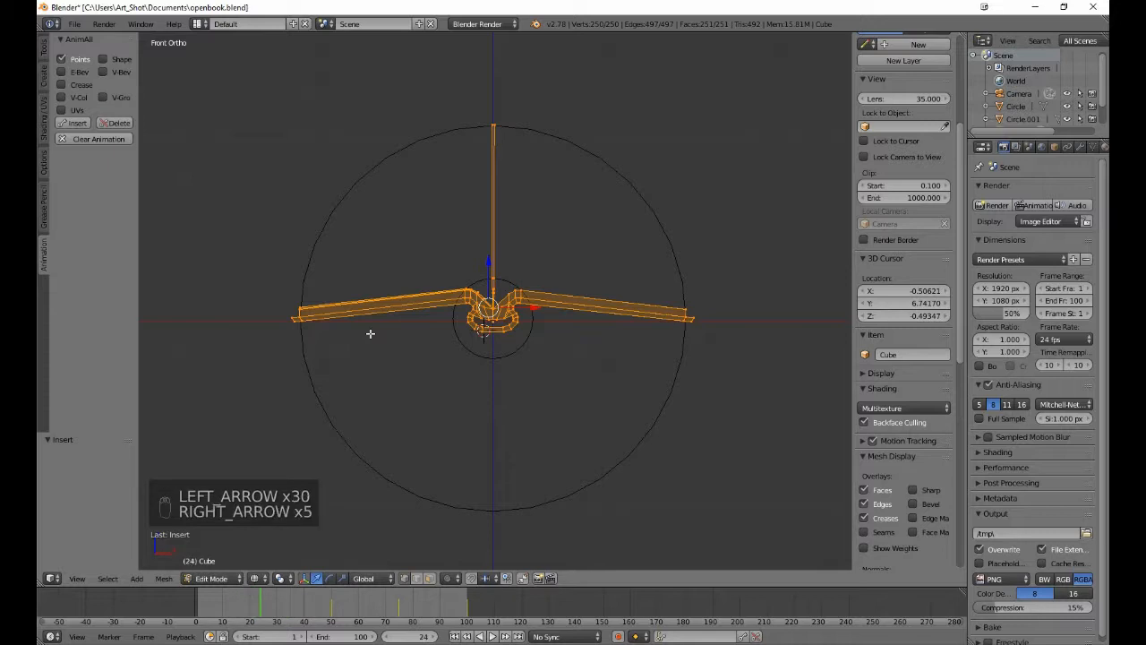
pyautogui.press('Right')
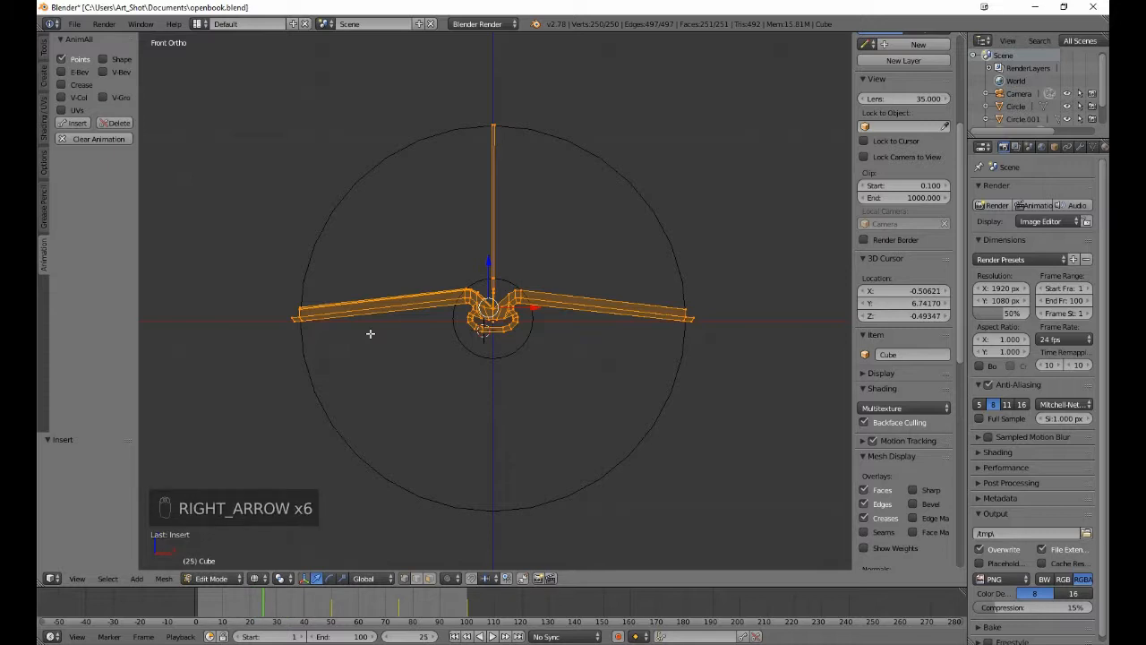
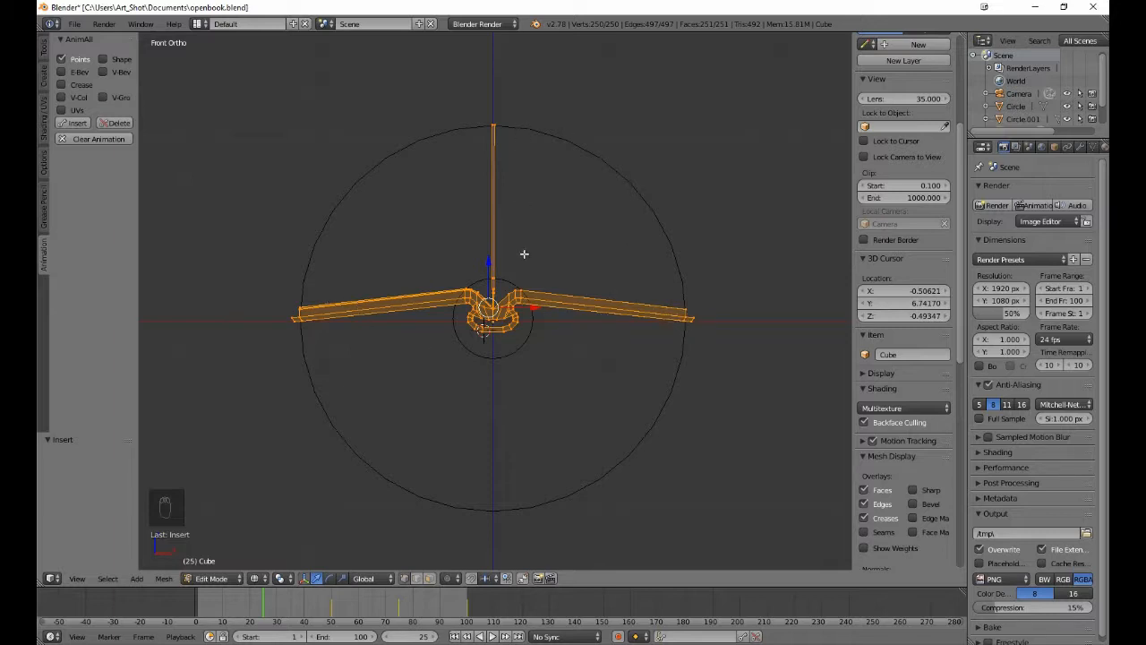
pyautogui.scroll(4, 544, 322)
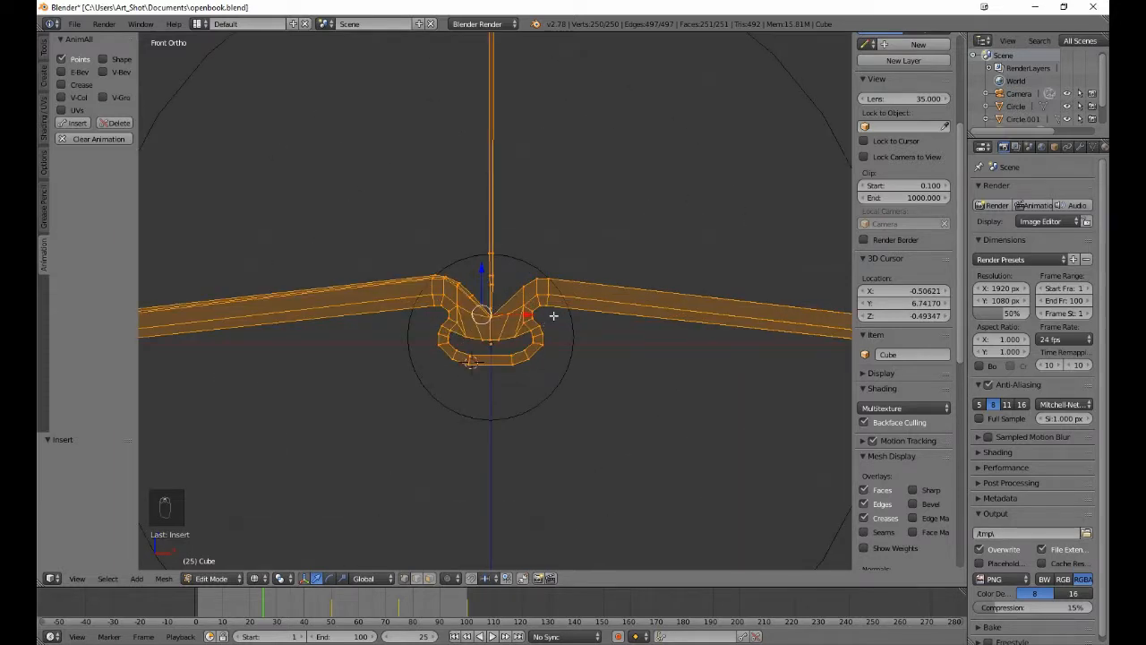
pyautogui.keyDown('ctrl'); pyautogui.scroll(6, 553, 318); pyautogui.keyUp('ctrl')
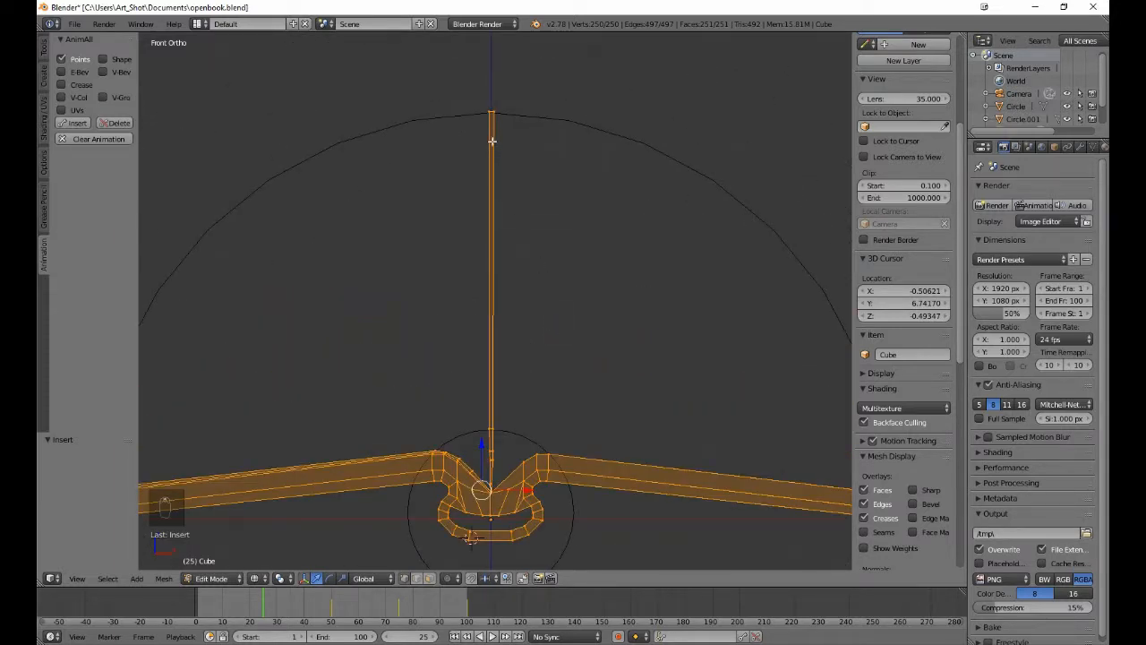
pyautogui.press('a')
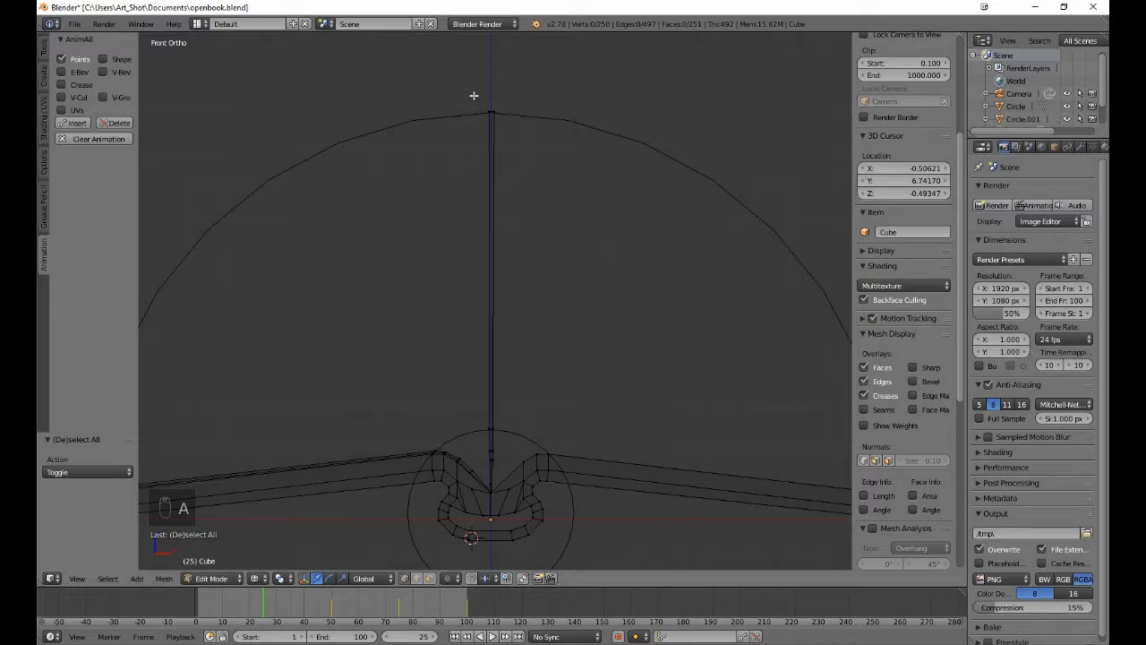
pyautogui.press('b')
pyautogui.moveTo(471, 107); pyautogui.dragTo(536, 384)
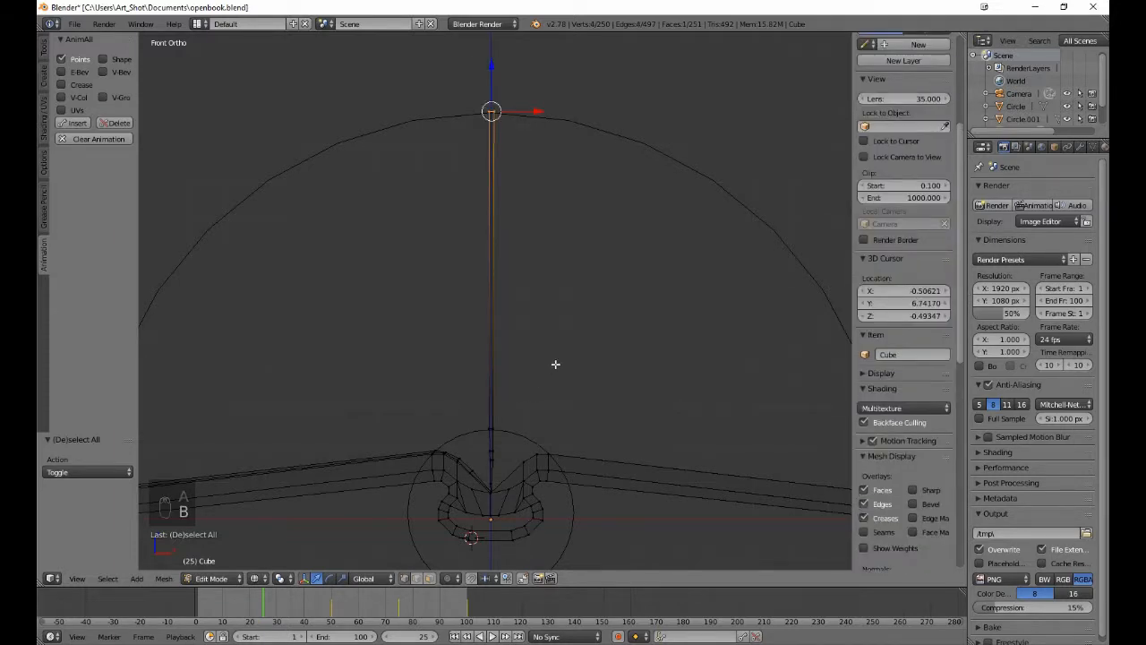
pyautogui.press('a')
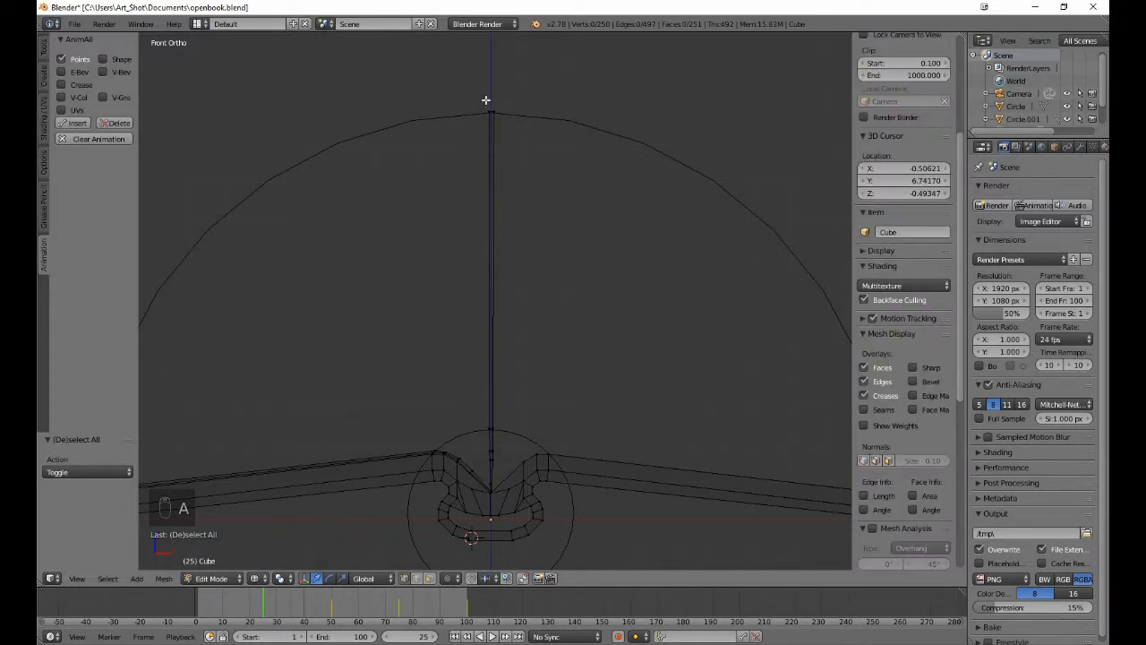
# - Select the right pair of vertices at the upright page's tip and move it -0.034 in X and 0.238 in Z
pyautogui.press('b')
pyautogui.moveTo(490, 103); pyautogui.dragTo(527, 182)
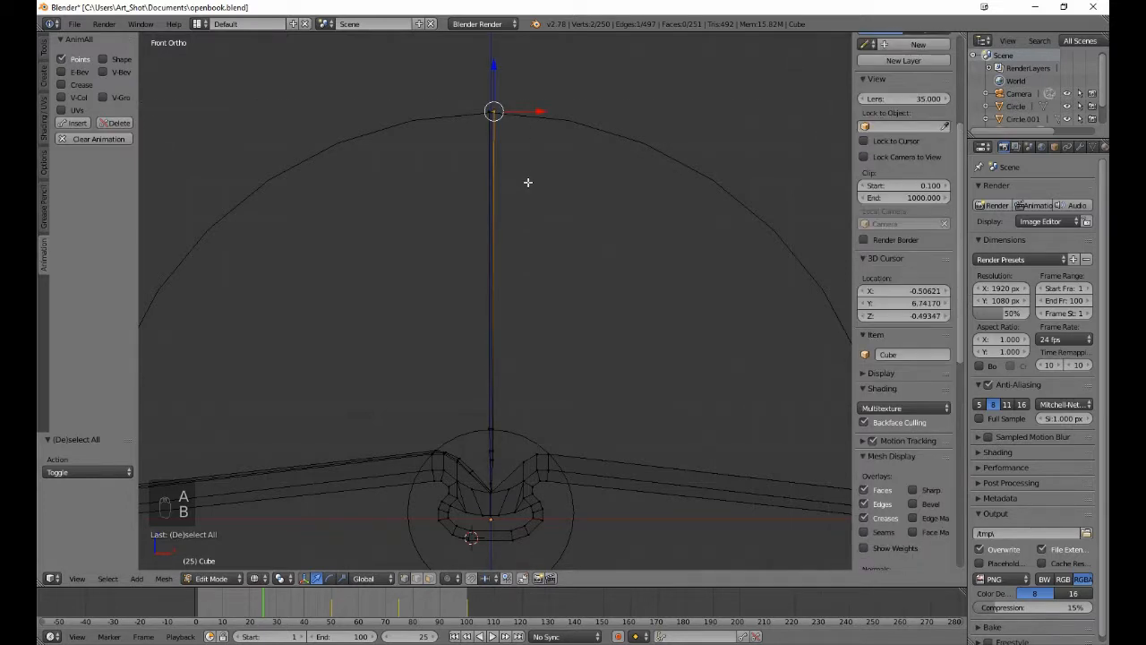
pyautogui.press('g')
pyautogui.click(525, 173)
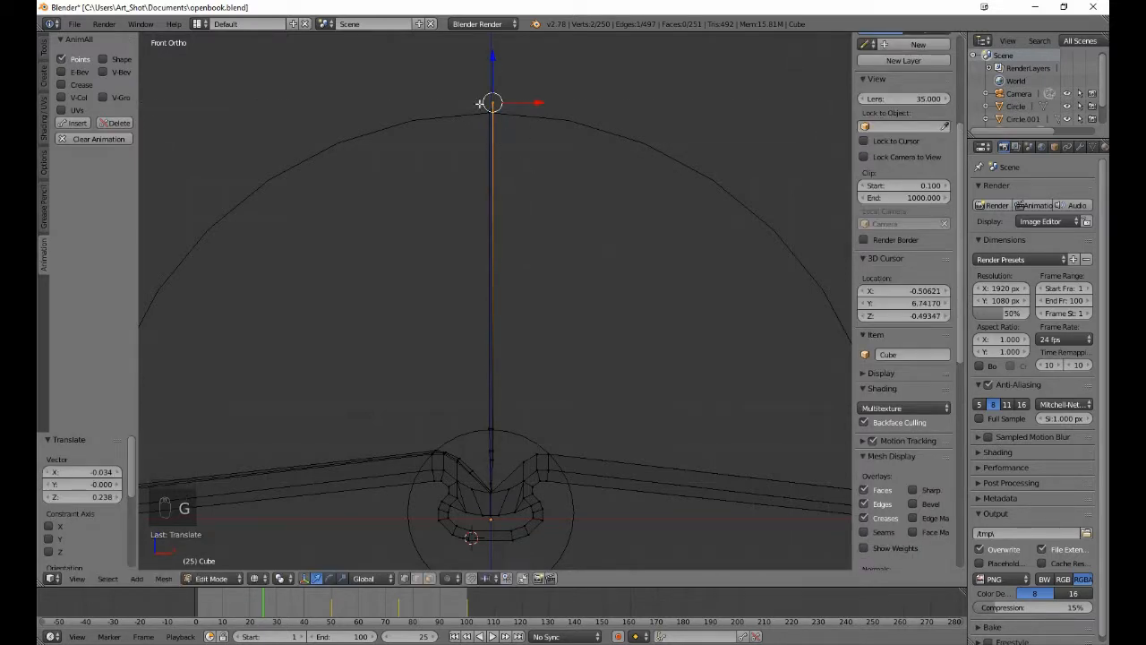
# - Move the page's four tip vertices down over the left half of the book and deselect them
pyautogui.press('b')
pyautogui.moveTo(480, 104); pyautogui.dragTo(528, 161)
pyautogui.press('g')
pyautogui.click(440, 235)
pyautogui.press('g')
pyautogui.click(458, 409)
pyautogui.press('a')
# - Reselect the four tip vertices and move them -4.716 in X and -2.809 in Z to the left half's outer end
pyautogui.press('b')
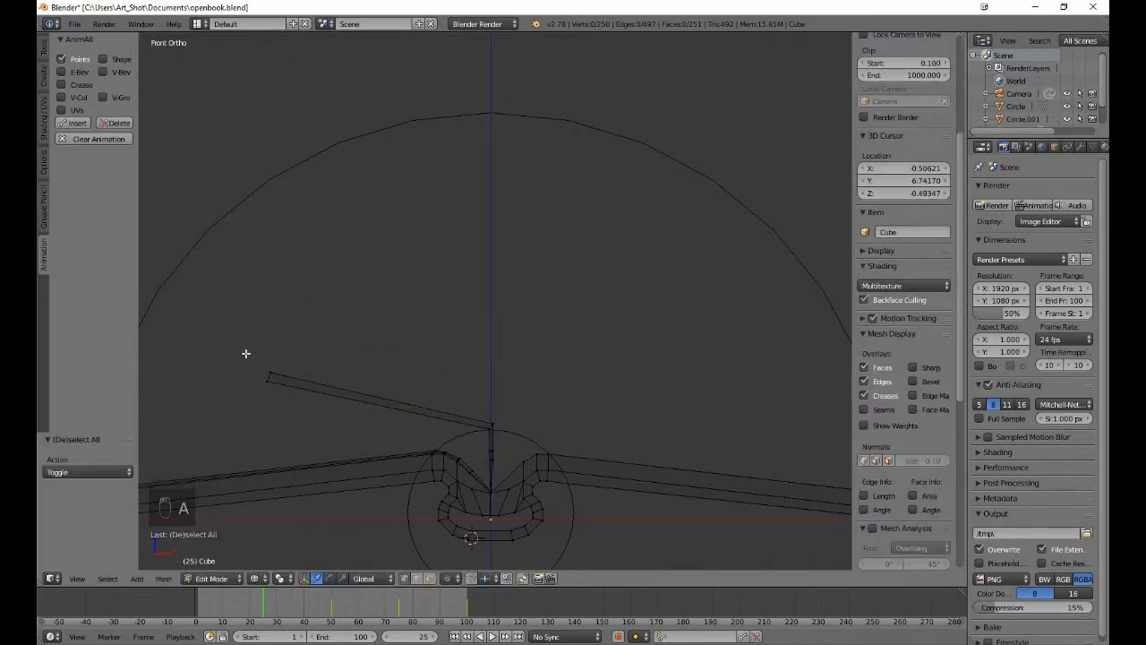
pyautogui.press('b')
pyautogui.moveTo(245, 353); pyautogui.dragTo(296, 395)
pyautogui.keyDown('shift'); pyautogui.moveTo(321, 404); pyautogui.dragTo(601, 315, button='middle'); pyautogui.keyUp('shift')
pyautogui.press('g')
pyautogui.click(424, 422)
# - Limit the selection to the tip's upper pair and shift it slightly toward negative X and Z to thin the page
pyautogui.press('b')
pyautogui.moveTo(334, 393); pyautogui.dragTo(382, 410, button='middle')
pyautogui.press('g')
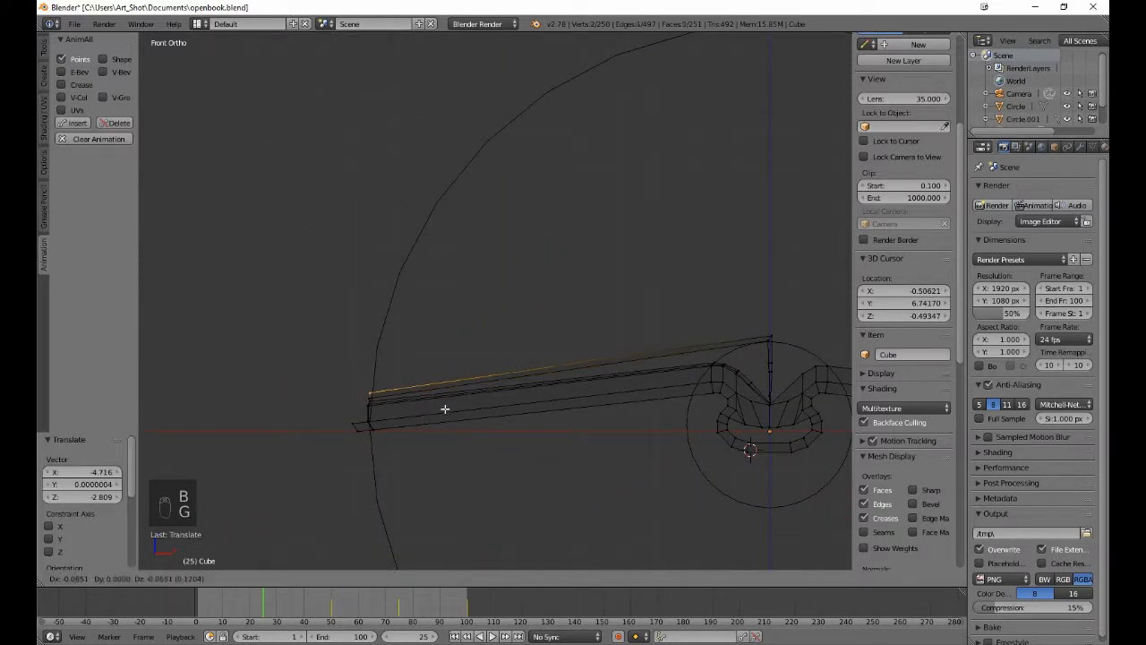
pyautogui.click(443, 412)
# - Move all four tip vertices 0.014 in X and -0.053 in Z onto the left stack, and clear the selection
pyautogui.scroll(4, 440, 418)
pyautogui.keyDown('shift'); pyautogui.moveTo(235, 491); pyautogui.dragTo(483, 346, button='middle'); pyautogui.keyUp('shift')
pyautogui.scroll(3, 483, 346)
pyautogui.press('b')
pyautogui.moveTo(469, 381); pyautogui.dragTo(494, 399)
pyautogui.press('g')
pyautogui.click(497, 404)
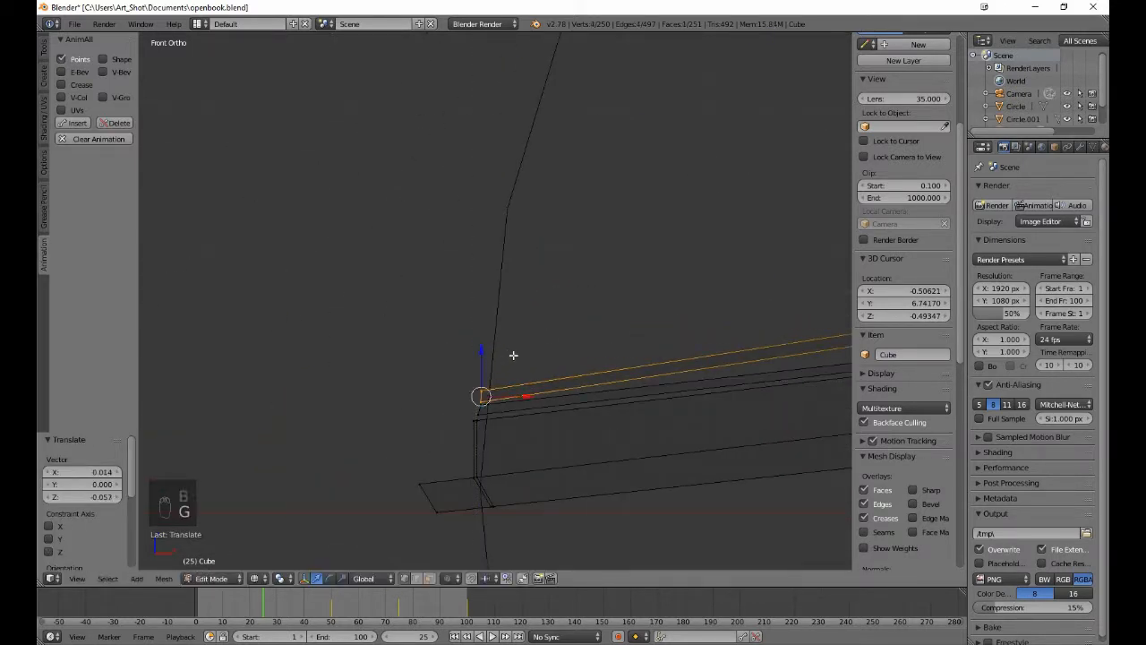
pyautogui.press('a')
# - Select the page's bend vertices on the centre line, move all four onto the left half's top corner, and deselect them
pyautogui.keyDown('shift'); pyautogui.moveTo(513, 355); pyautogui.dragTo(596, 302, button='middle'); pyautogui.keyUp('shift')
pyautogui.press('b')
pyautogui.moveTo(567, 249); pyautogui.dragTo(615, 331)
pyautogui.press('g')
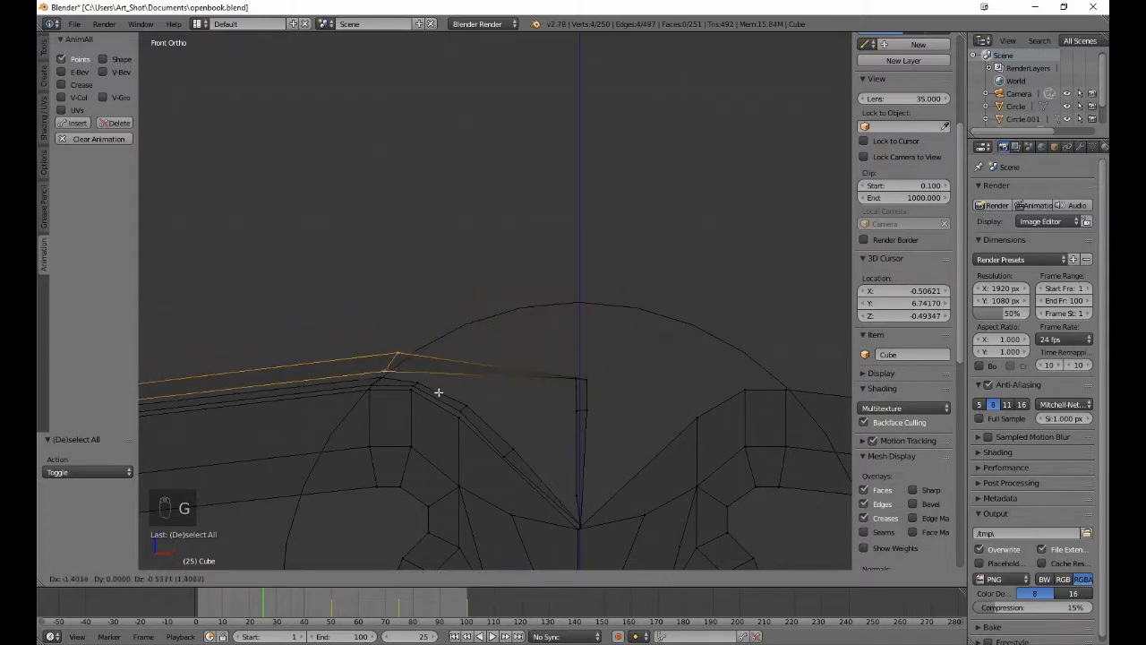
pyautogui.click(439, 392)
pyautogui.press('a')
# - Select the upper pair at that corner and move it -0.057 in X and -0.100 in Z to thin the page
pyautogui.press('b')
pyautogui.press('a')
pyautogui.press('b')
pyautogui.moveTo(381, 331); pyautogui.dragTo(461, 362)
pyautogui.press('g')
pyautogui.click(457, 383)
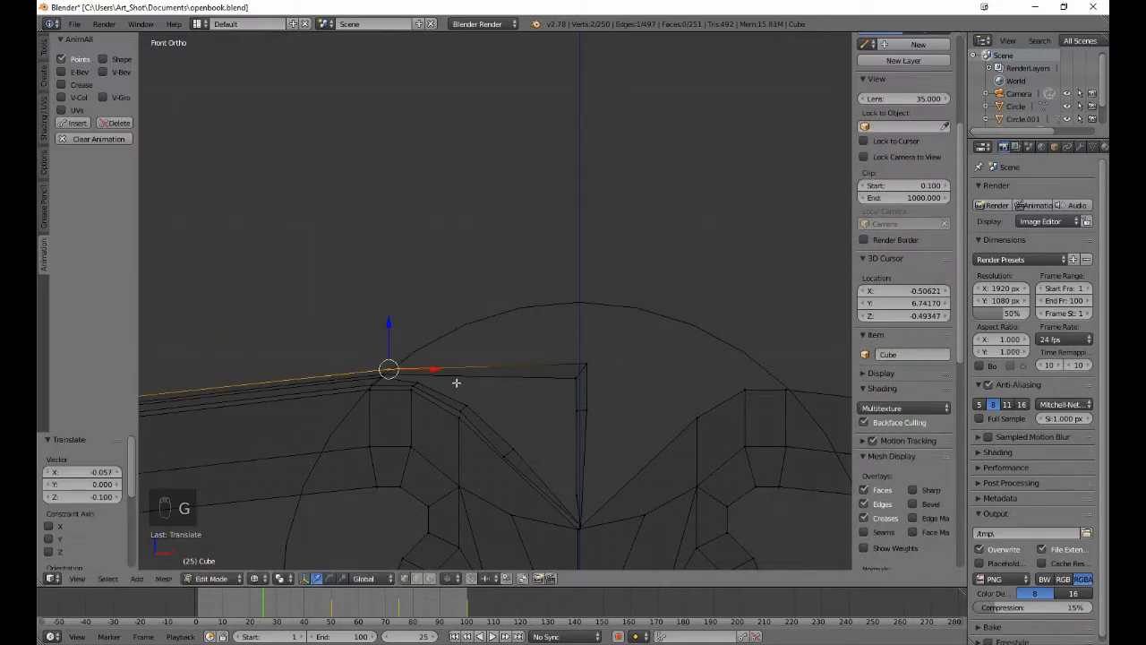
# - Raise the right pair of the page's next joint on the centre line 0.114 in Z
pyautogui.press('a')
pyautogui.press('b')
pyautogui.press('g')
pyautogui.moveTo(550, 341); pyautogui.dragTo(603, 419)
pyautogui.click(580, 387)
# - Move the uppermost centre-line joint's four vertices onto the left half's inner curve and fine-tune their position
pyautogui.press('b')
pyautogui.press('g')
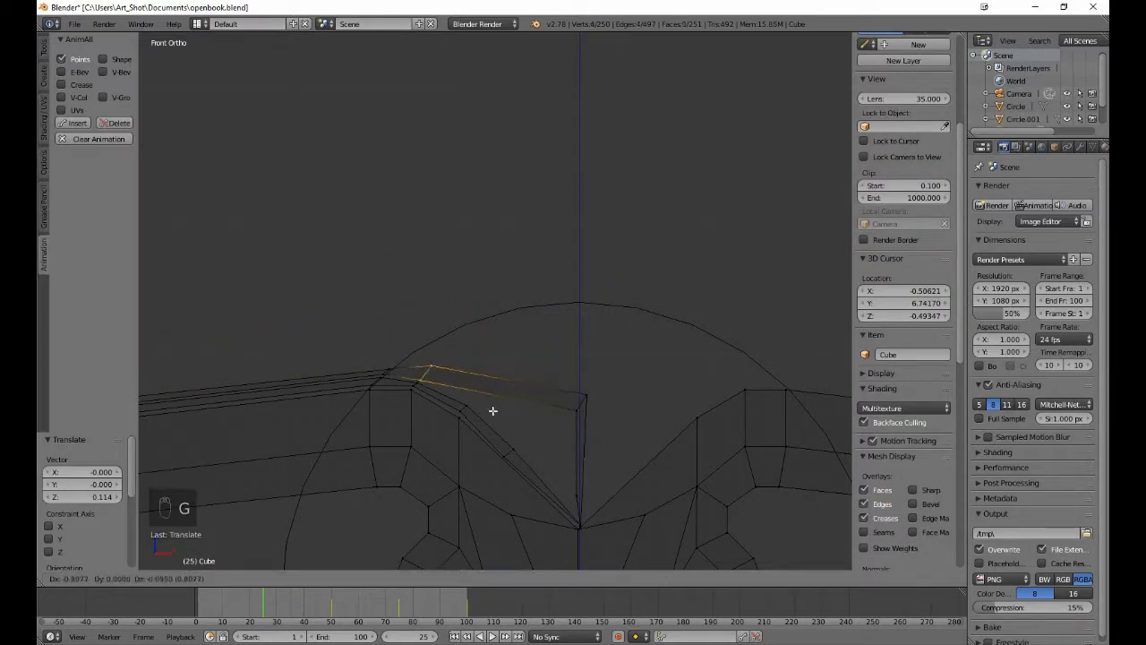
pyautogui.click(492, 411)
pyautogui.press('g')
pyautogui.click(438, 402)
# - Select the vertices of the joint now uppermost on the centre line and shift them slightly toward negative X
pyautogui.press('a')
pyautogui.press('b')
pyautogui.moveTo(552, 366); pyautogui.dragTo(540, 393)
pyautogui.moveTo(540, 400); pyautogui.dragTo(627, 409)
# - Select the pair of vertices just above the spine crease and lower it along Z
pyautogui.press('a')
pyautogui.press('b')
pyautogui.moveTo(571, 475); pyautogui.dragTo(592, 507)
pyautogui.moveTo(579, 453); pyautogui.dragTo(579, 468)
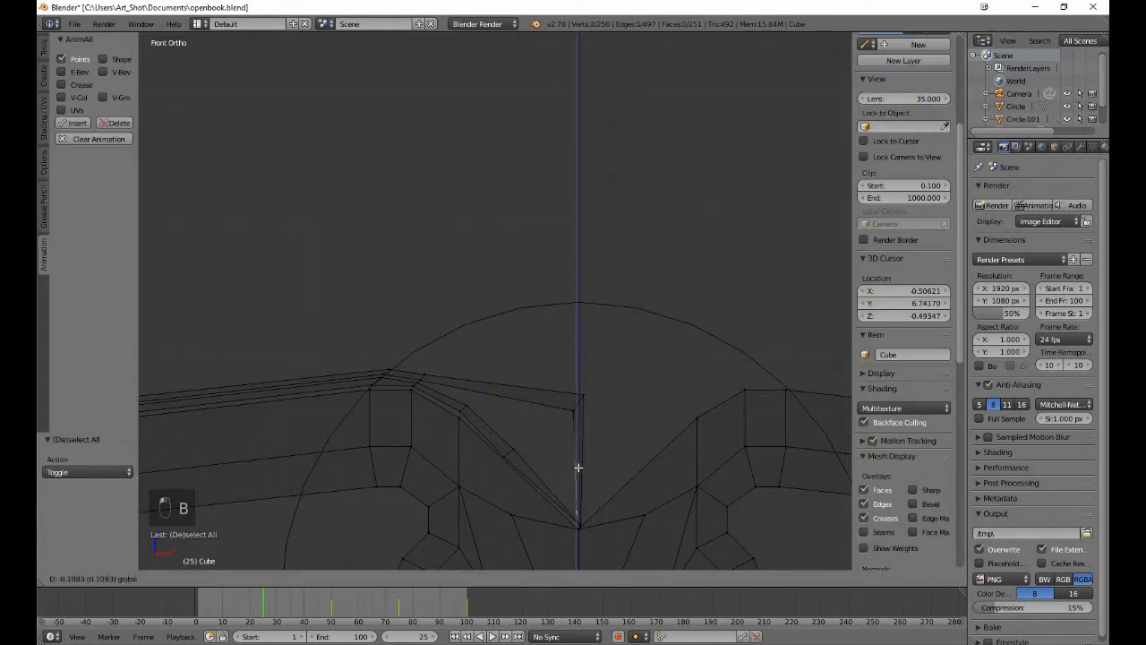
# - Reposition the inner-end vertices of the left page block in the spine gutter
pyautogui.press('s')
pyautogui.click(588, 506)
pyautogui.keyDown('shift'); pyautogui.moveTo(524, 466); pyautogui.dragTo(432, 194, button='middle'); pyautogui.keyUp('shift')
pyautogui.scroll(9, 432, 194)
pyautogui.press('a')
pyautogui.press('b')
pyautogui.press('b')
pyautogui.moveTo(642, 517); pyautogui.dragTo(662, 536)
pyautogui.moveTo(652, 491); pyautogui.dragTo(636, 486)
# - Select the next vertex pair at the page block's inner end and move it closer into the gutter
pyautogui.press('a')
pyautogui.press('b')
pyautogui.press('g')
pyautogui.click(655, 520)
pyautogui.scroll(-4, 627, 430)
# - Move the top page vertex pair beside the spine bend about -0.061 on X and lower it toward the page curve
pyautogui.press('a')
pyautogui.moveTo(557, 169); pyautogui.dragTo(336, 147)
pyautogui.moveTo(381, 192); pyautogui.dragTo(368, 192)
pyautogui.press('b')
pyautogui.moveTo(301, 203); pyautogui.dragTo(322, 228, button='middle')
pyautogui.moveTo(382, 174); pyautogui.dragTo(362, 174)
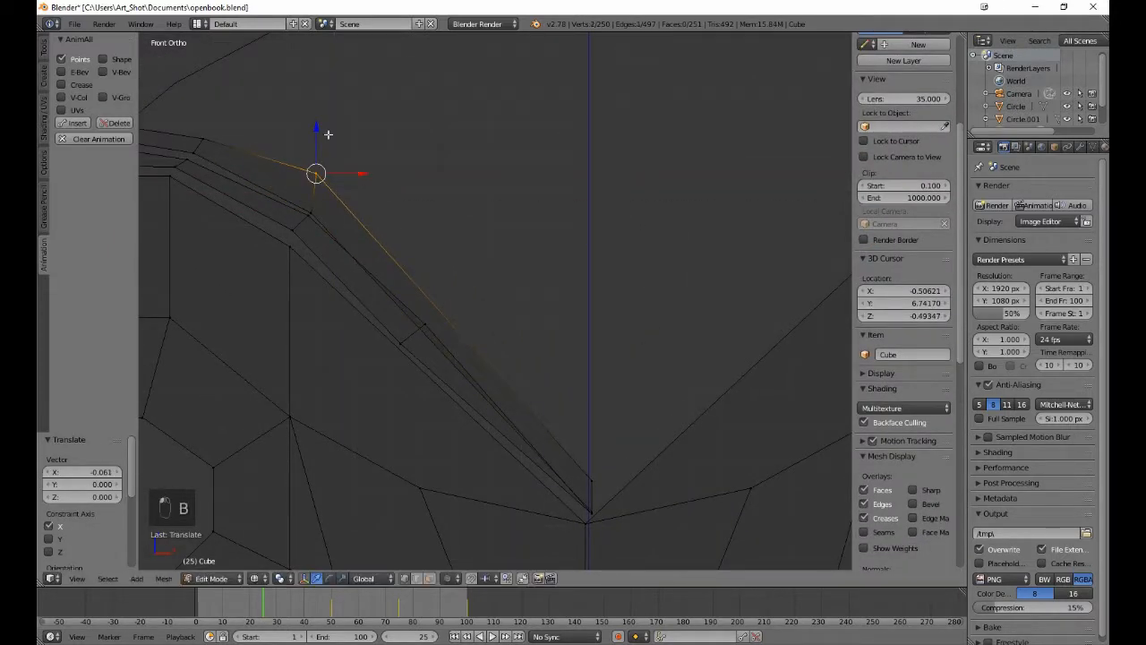
pyautogui.moveTo(323, 134); pyautogui.dragTo(346, 160)
# - Move the vertex pair midway down the left page's inner slope in X and lower it about 0.017 on Z
pyautogui.press('a')
pyautogui.press('b')
pyautogui.moveTo(457, 344); pyautogui.dragTo(409, 309)
pyautogui.moveTo(462, 325); pyautogui.dragTo(453, 325)
pyautogui.moveTo(417, 298); pyautogui.dragTo(419, 303)
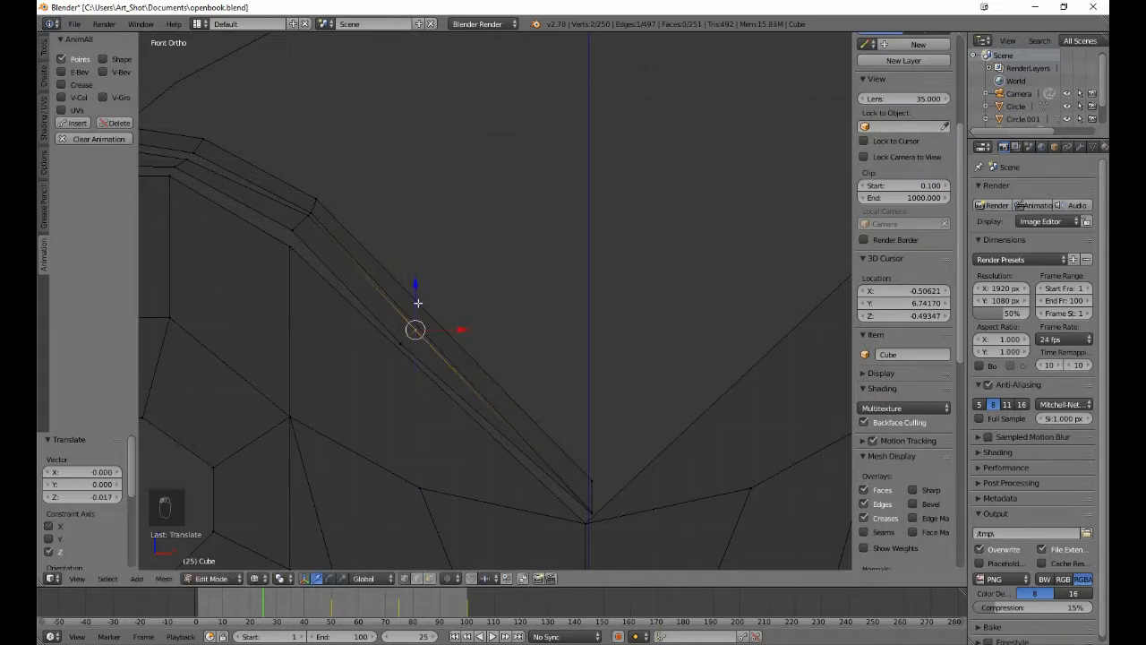
pyautogui.press('a')
# - Lower the top page's innermost vertex pair at the gutter by about 0.063 on Z
pyautogui.keyDown('shift'); pyautogui.moveTo(591, 475); pyautogui.dragTo(555, 320, button='middle'); pyautogui.keyUp('shift')
pyautogui.scroll(4, 558, 323)
pyautogui.press('b')
pyautogui.moveTo(630, 370); pyautogui.dragTo(606, 336)
pyautogui.moveTo(616, 317); pyautogui.dragTo(631, 359)
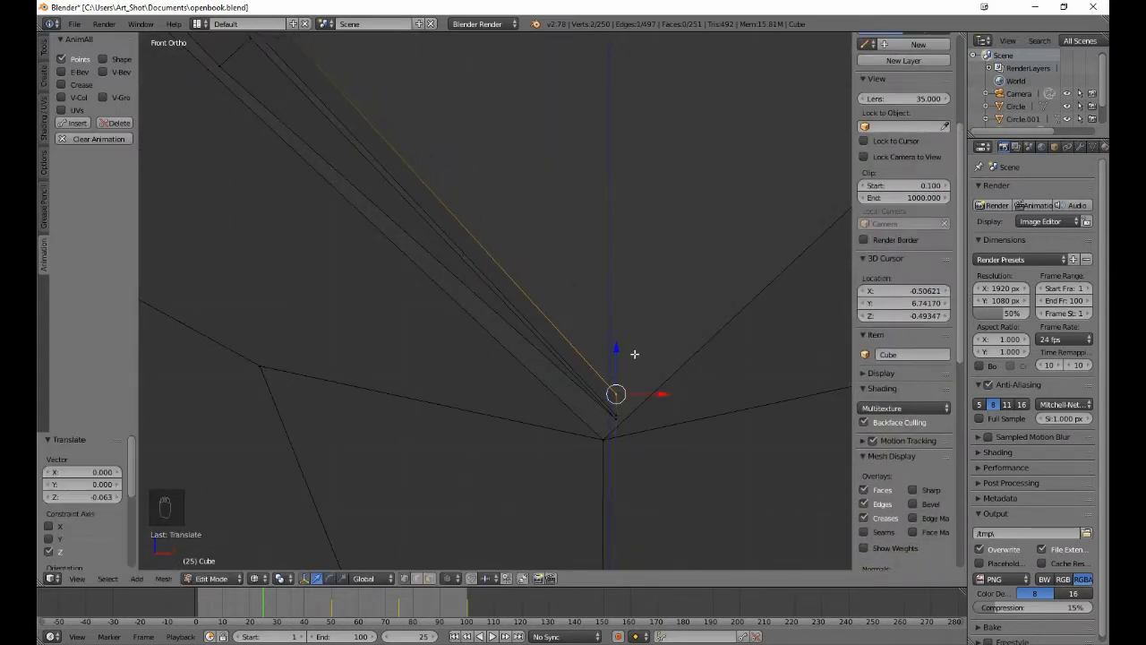
pyautogui.press('a')
pyautogui.scroll(-6, 635, 340)
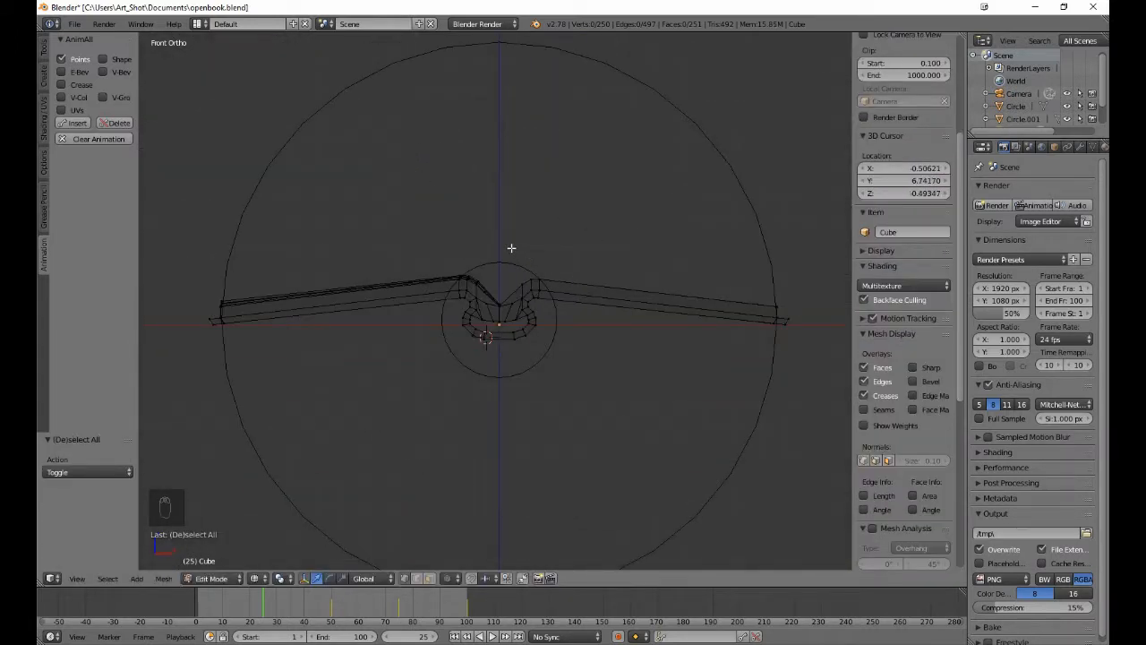
pyautogui.press('b')
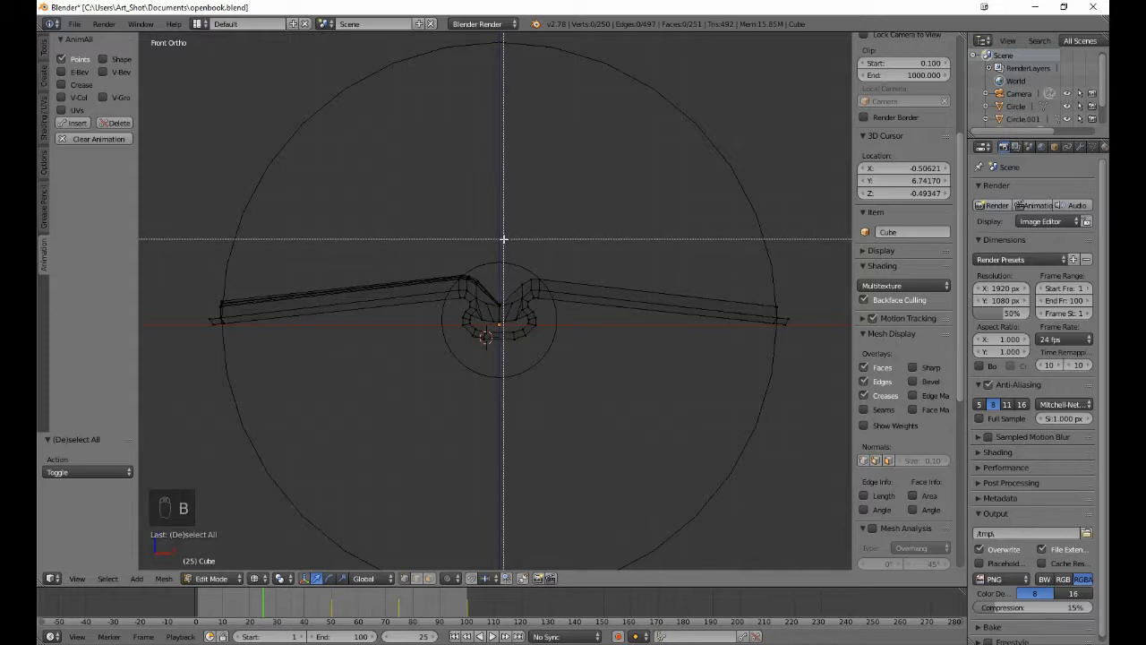
pyautogui.moveTo(504, 239); pyautogui.dragTo(794, 377)
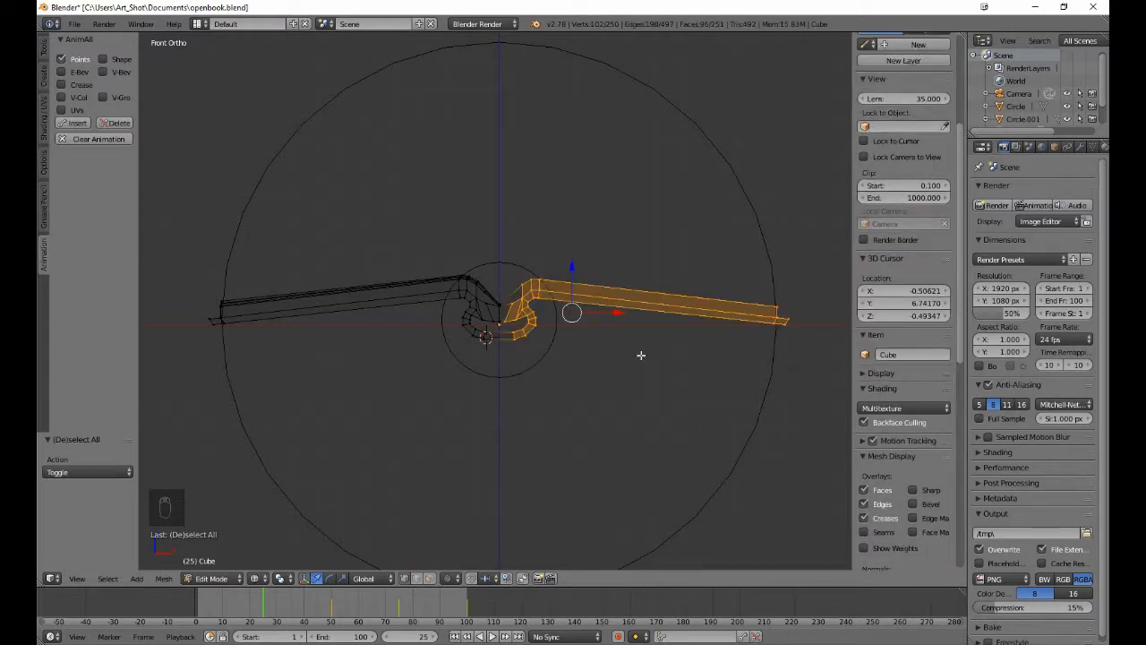
pyautogui.press('a')
# - Select the outer end of the right page block and cover and move it about -3.996 on X and 6.178 on Z
pyautogui.press('b')
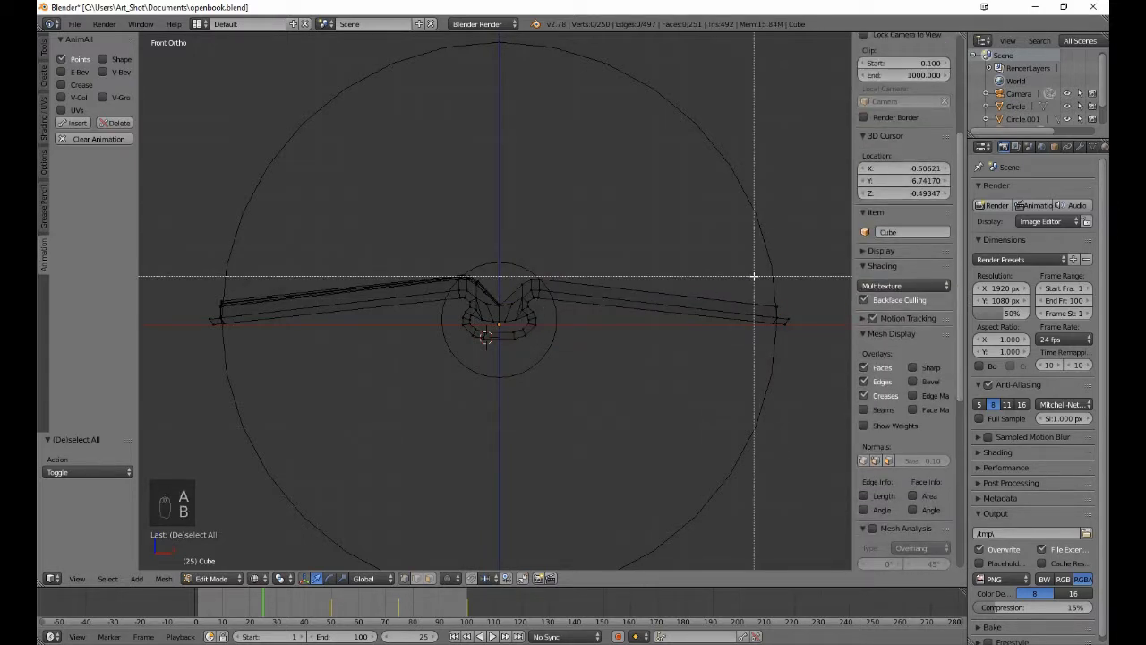
pyautogui.moveTo(754, 276); pyautogui.dragTo(823, 361)
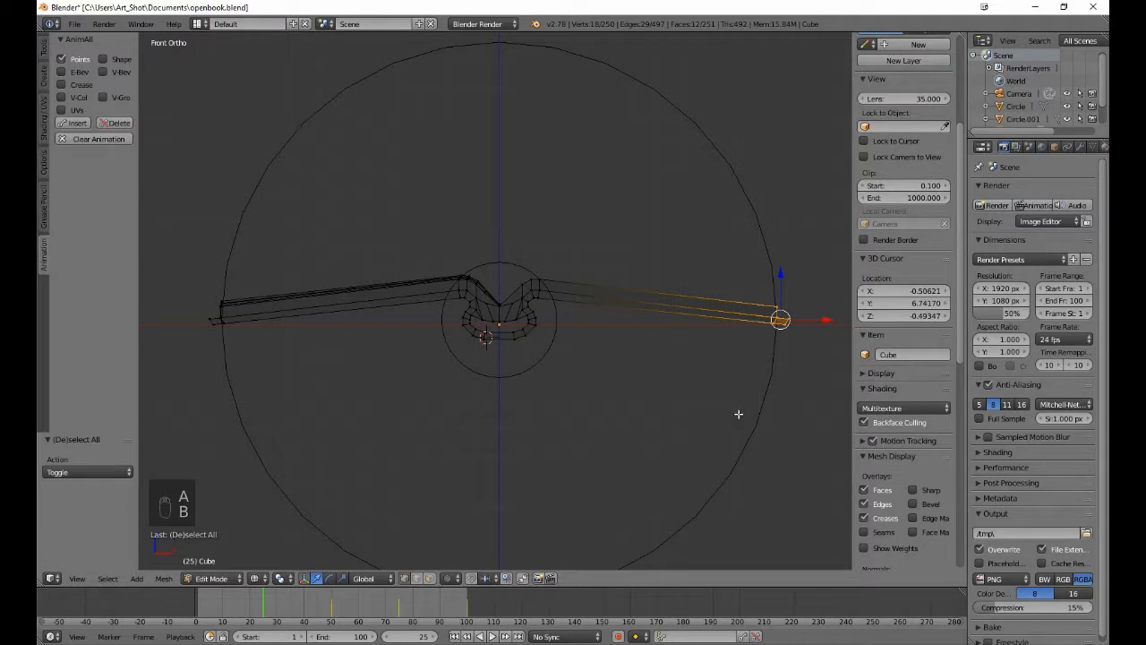
pyautogui.press('g')
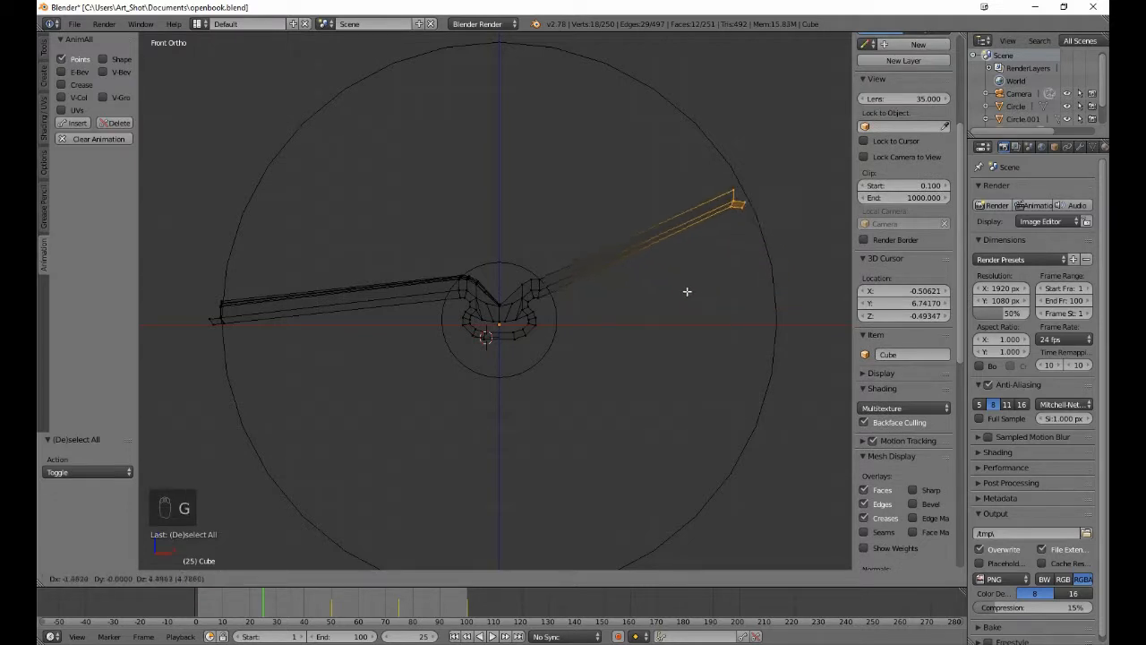
pyautogui.click(632, 254)
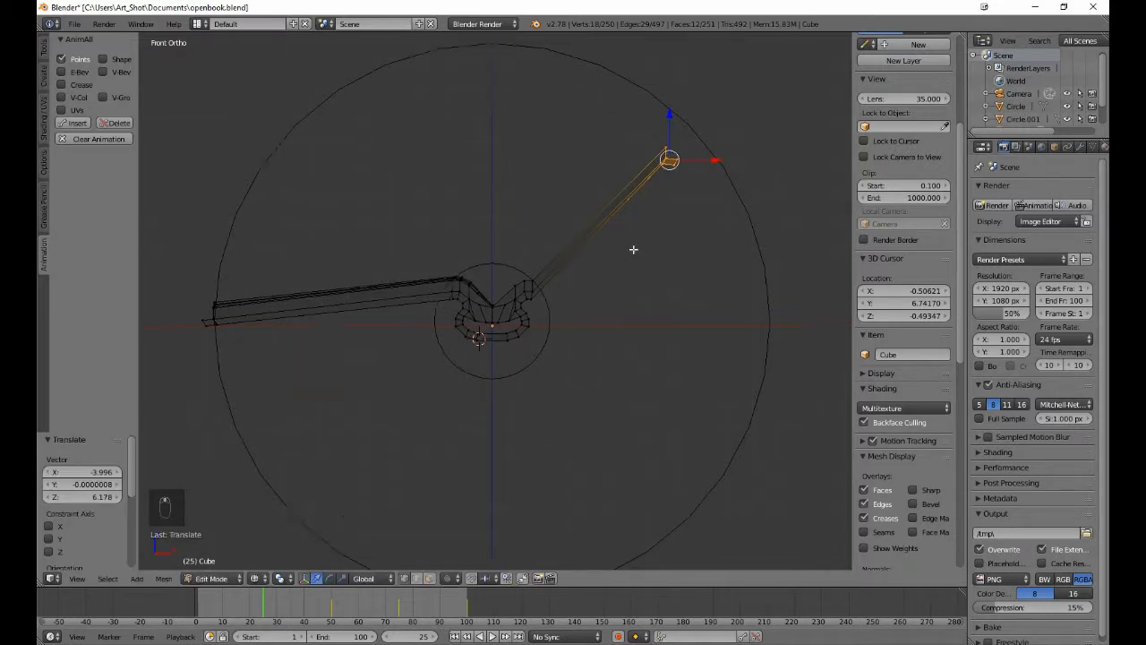
# - Shift the lower edge vertices of the raised cover end about 0.118 on X to square up the cover tip
pyautogui.keyDown('shift'); pyautogui.moveTo(633, 249); pyautogui.dragTo(489, 426, button='middle'); pyautogui.keyUp('shift')
pyautogui.scroll(4, 500, 434)
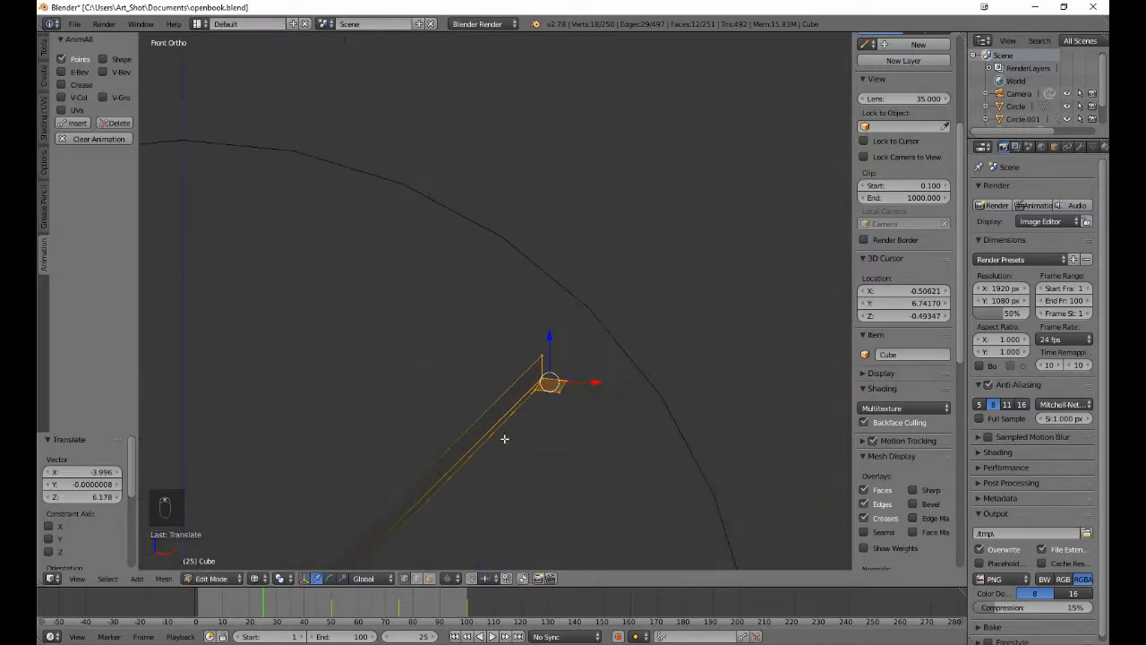
pyautogui.press('a')
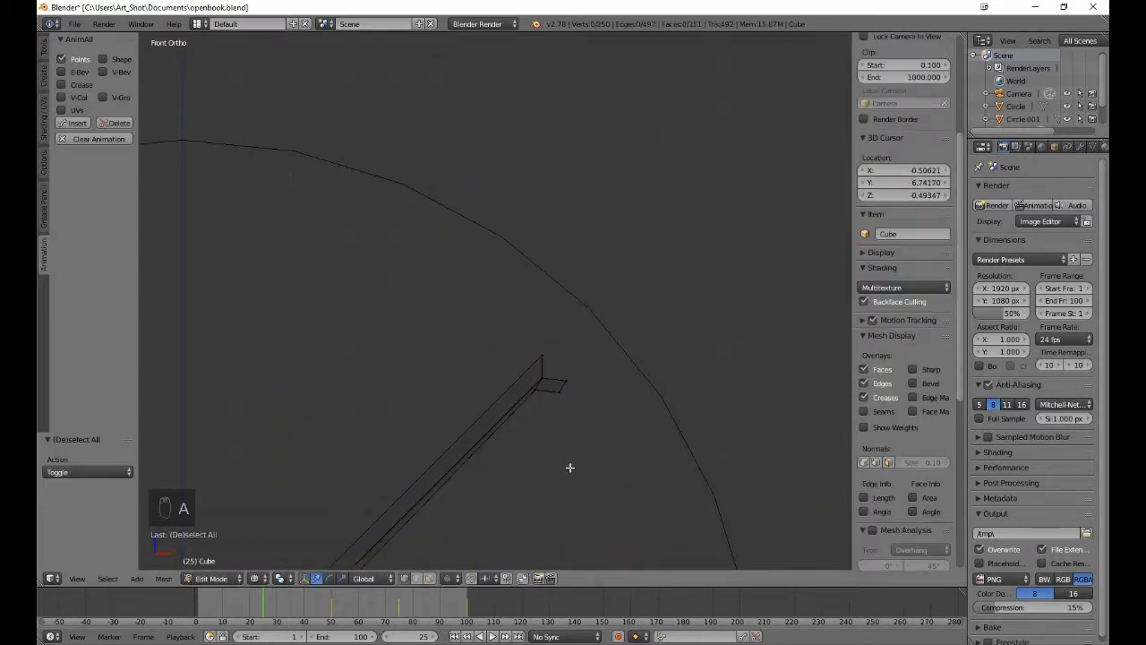
pyautogui.press('b')
pyautogui.moveTo(530, 384); pyautogui.dragTo(597, 394)
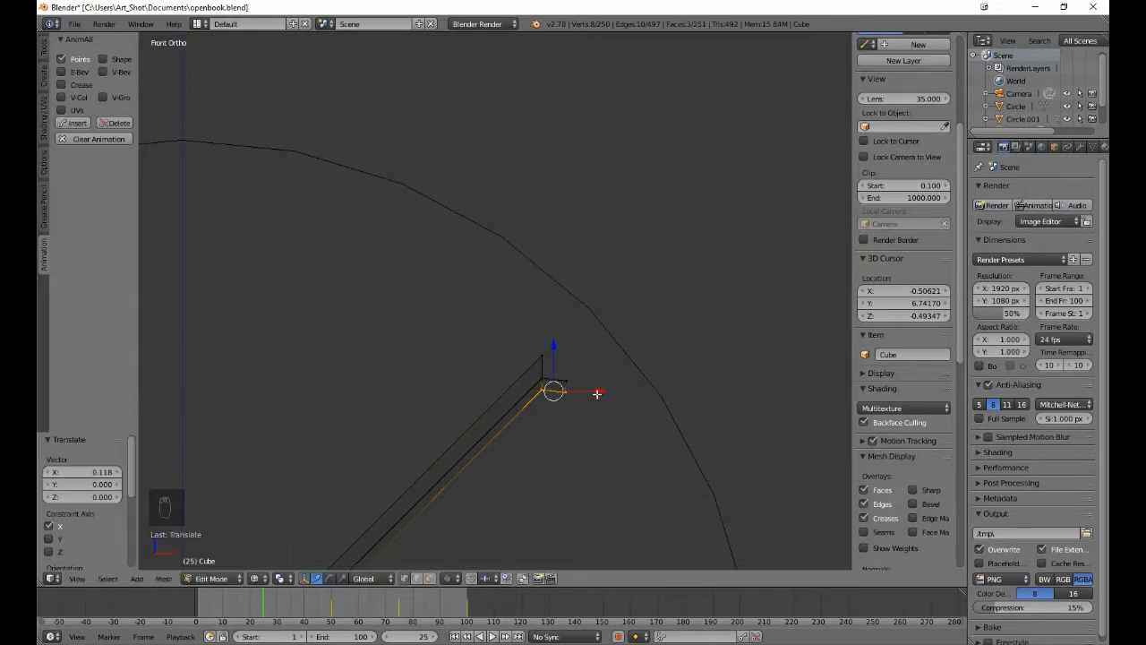
pyautogui.press('a')
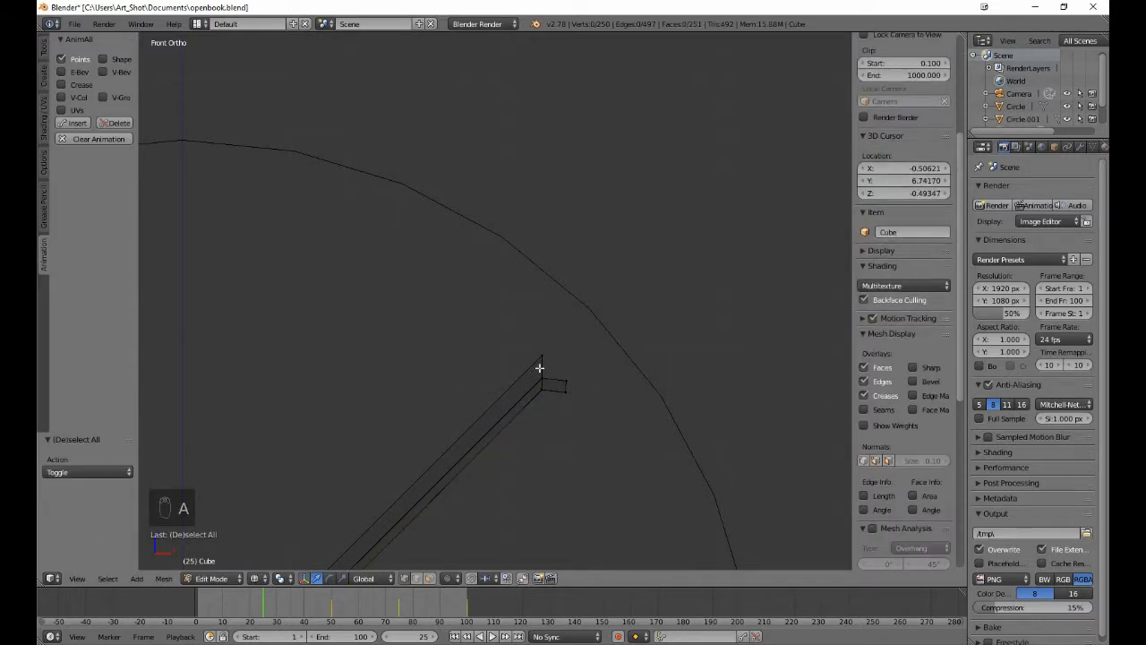
# - Select the whole outer end of the raised right side and swing it further up toward vertical
pyautogui.press('b')
pyautogui.moveTo(534, 343); pyautogui.dragTo(596, 433)
pyautogui.press('g')
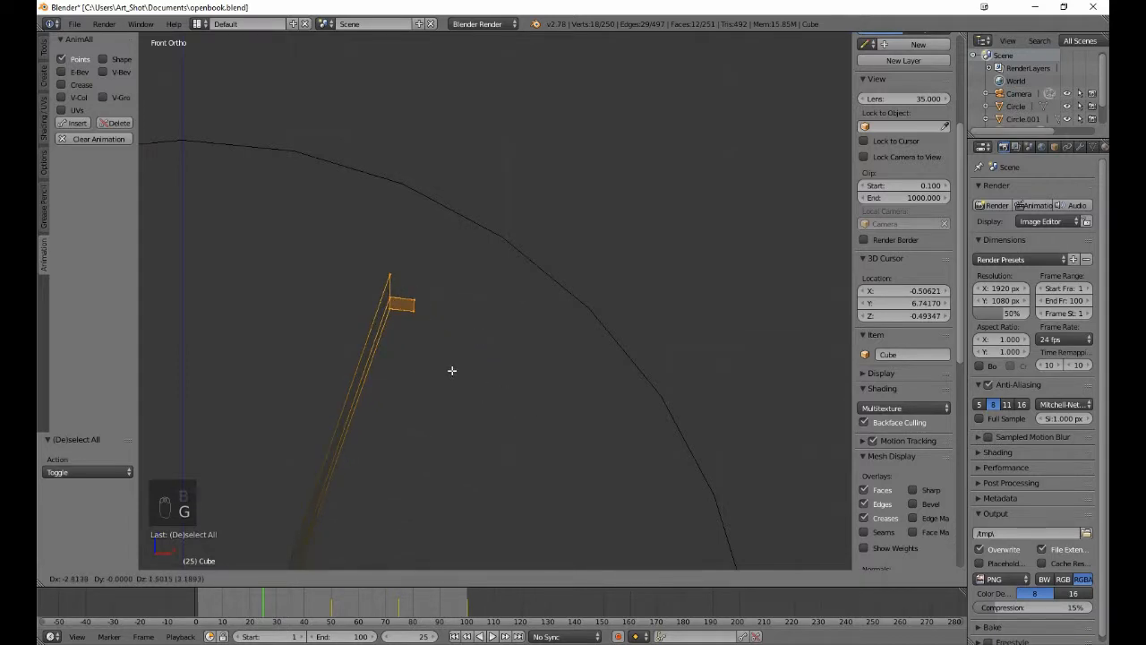
pyautogui.click(452, 373)
# - Move the page block's top corner vertices inward and slightly down, tilting the end to follow the swing
pyautogui.press('a')
pyautogui.press('b')
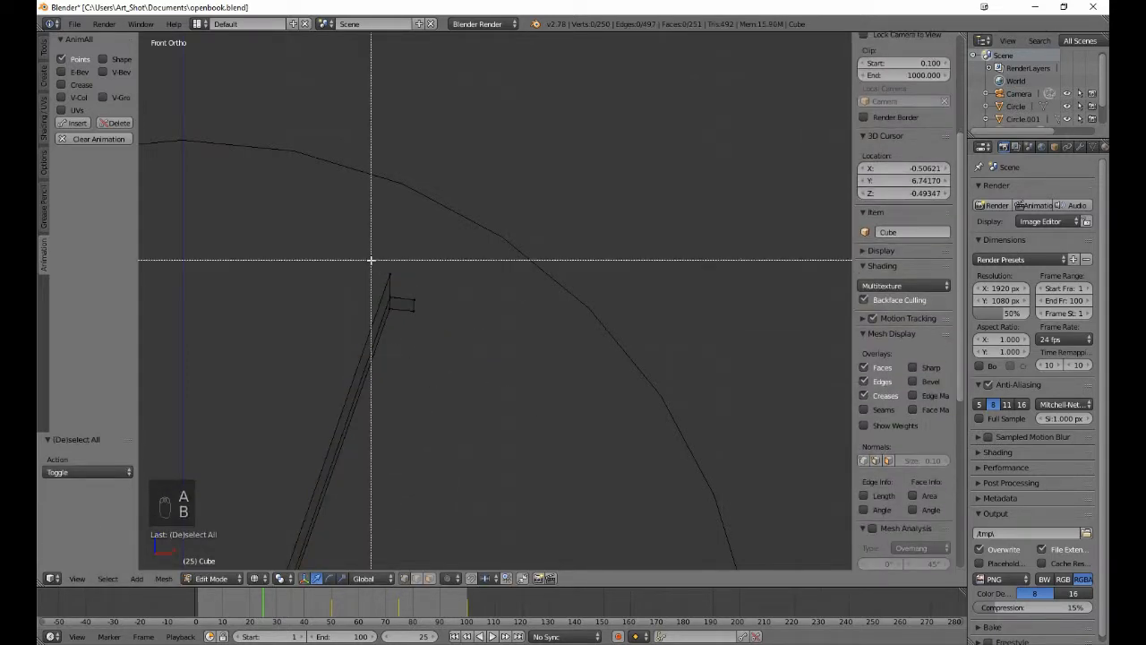
pyautogui.moveTo(371, 260); pyautogui.dragTo(409, 283)
pyautogui.press('g')
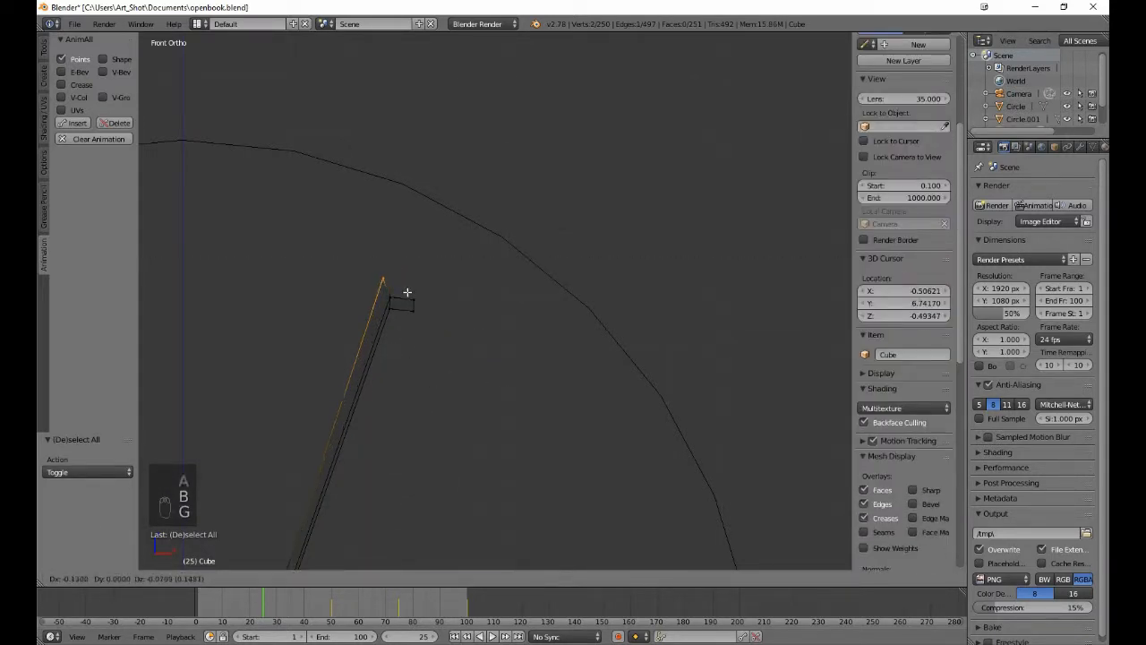
pyautogui.click(398, 295)
pyautogui.press('a')
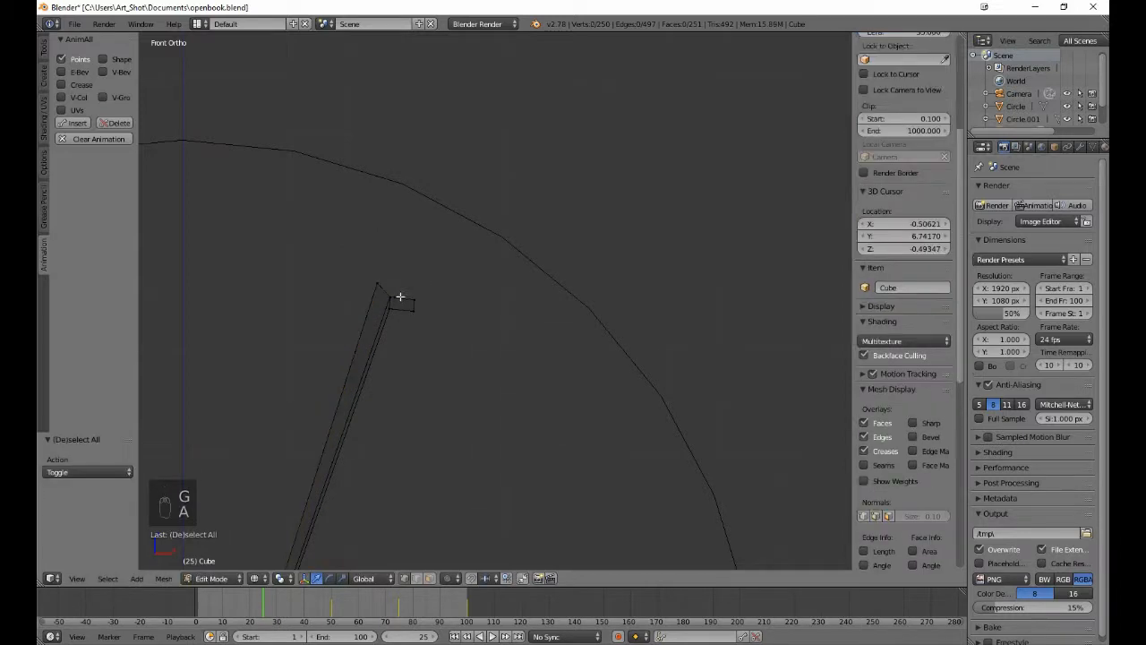
# - Move the cover end's lower edge vertices outward along X to restore the cover thickness
pyautogui.press('b')
pyautogui.moveTo(386, 288); pyautogui.dragTo(435, 312)
pyautogui.press('b')
pyautogui.press('g')
pyautogui.press('x')
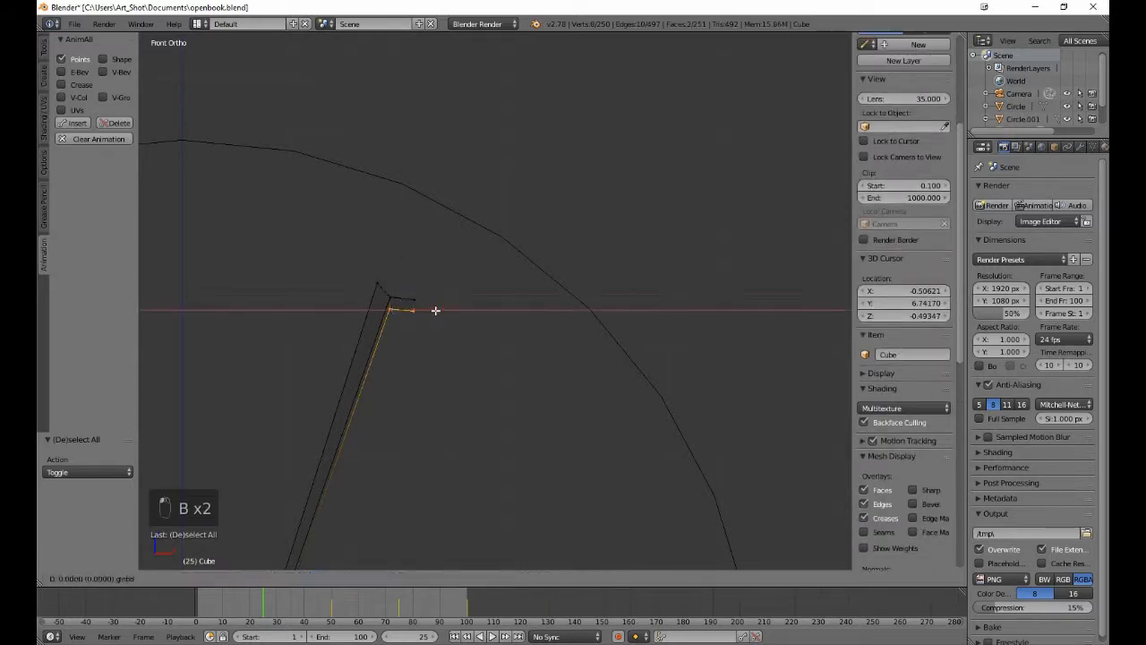
pyautogui.click(445, 310)
pyautogui.press('a')
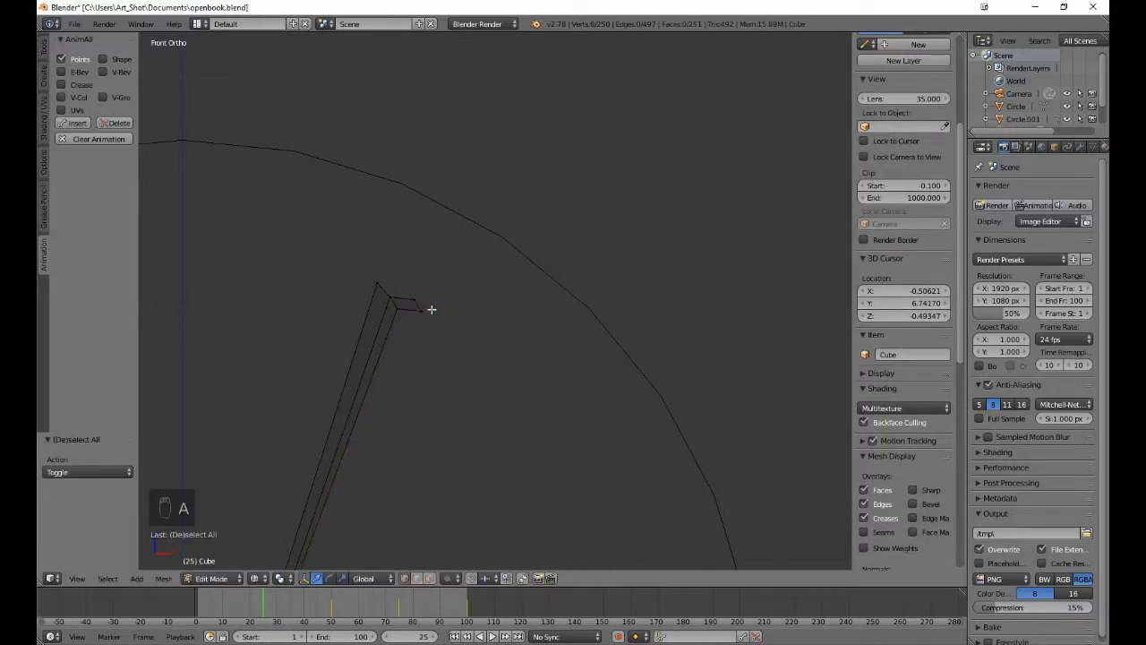
# - Move the whole raised end about -3.606 on X and 2.601 on Z to the top of the guide circle
pyautogui.press('b')
pyautogui.moveTo(367, 274); pyautogui.dragTo(453, 382)
pyautogui.press('g')
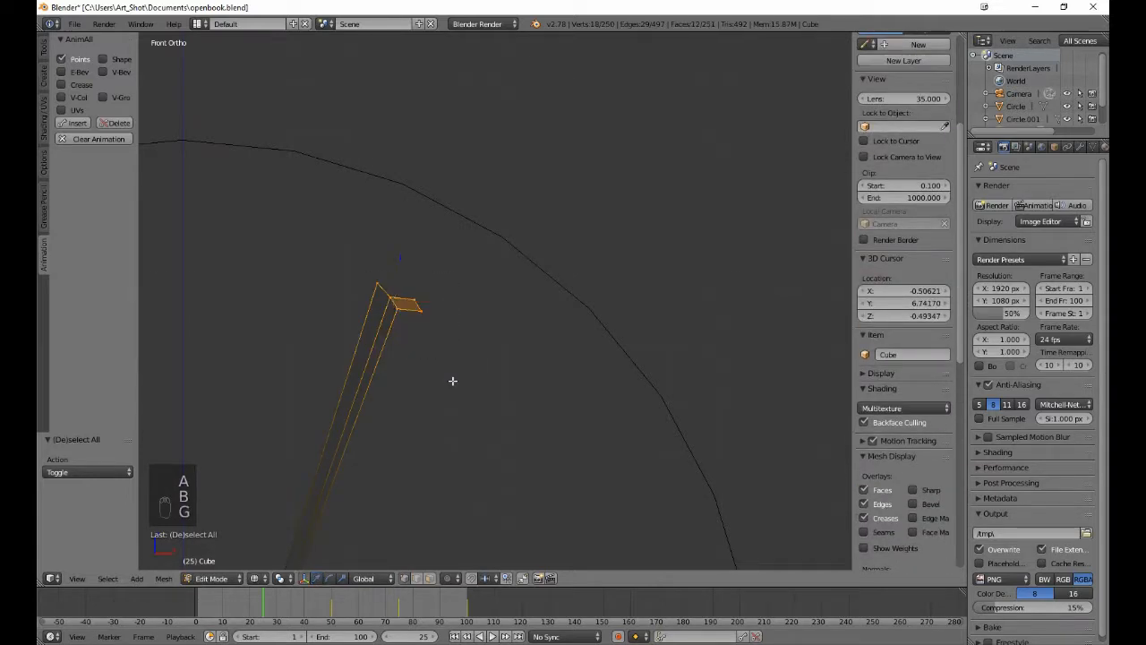
pyautogui.click(258, 240)
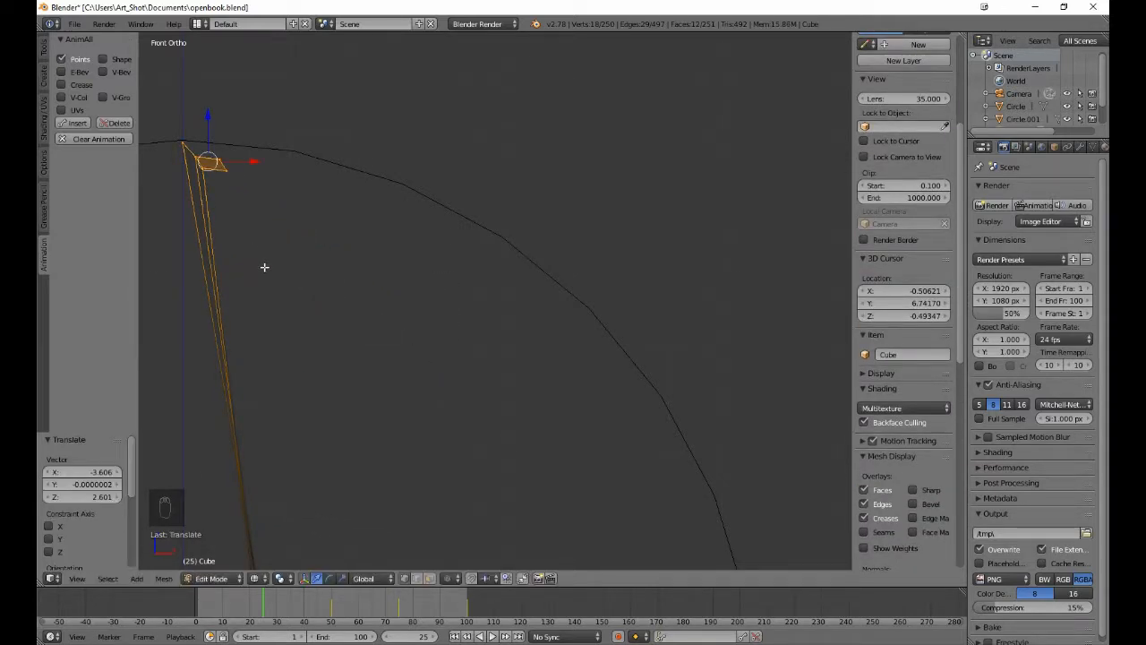
# - Deselect the page tip vertices, raise the remaining end vertices about 0.248 on Z, and shift them outward along X
pyautogui.keyDown('shift'); pyautogui.moveTo(263, 266); pyautogui.dragTo(549, 441, button='middle'); pyautogui.keyUp('shift')
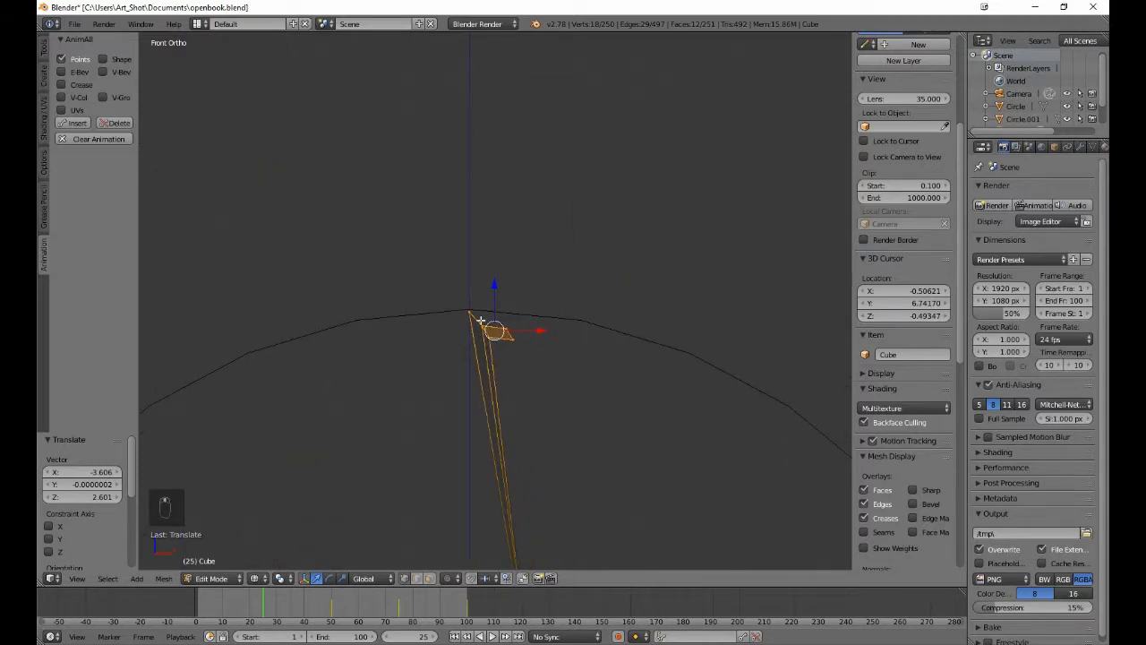
pyautogui.press('b')
pyautogui.moveTo(446, 290); pyautogui.dragTo(480, 337, button='middle')
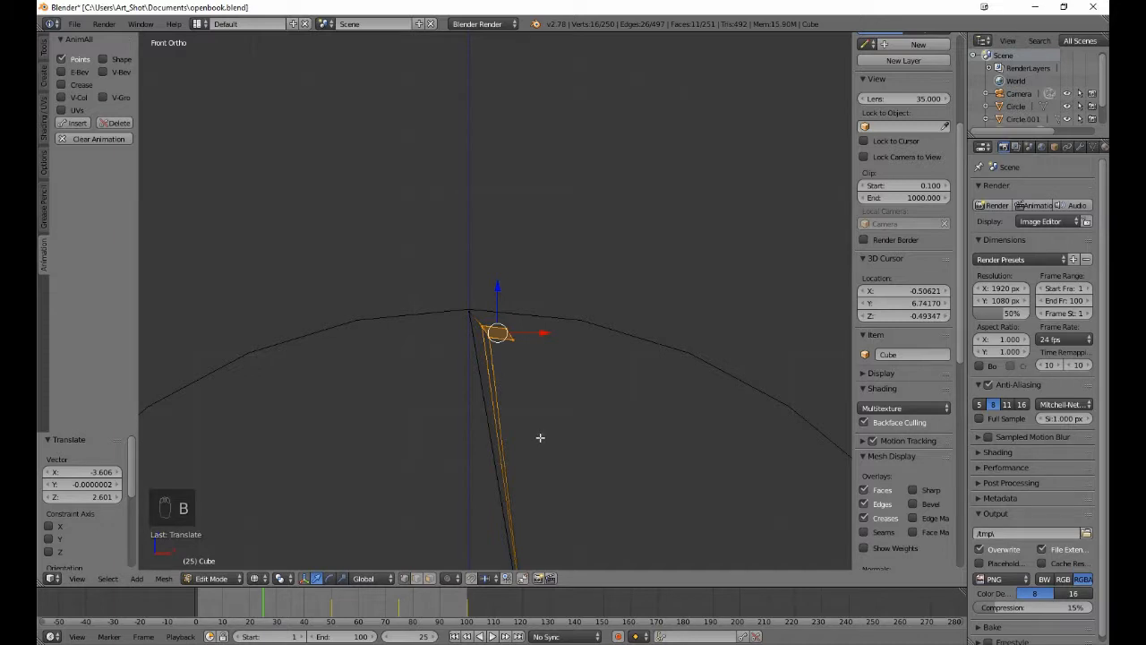
pyautogui.press('g')
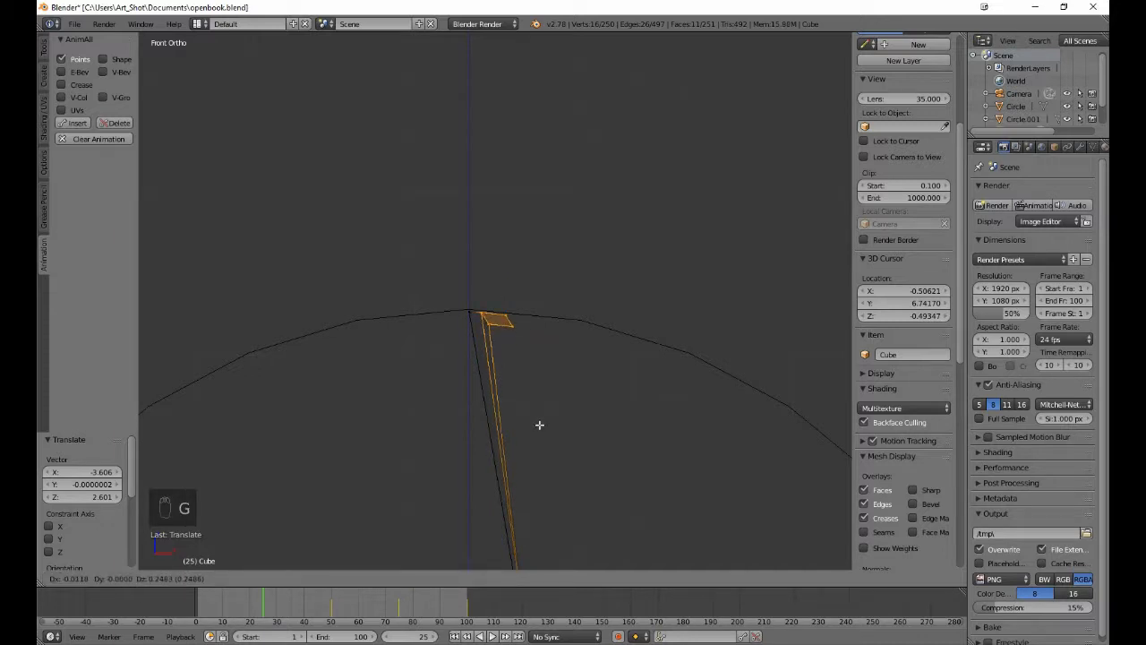
pyautogui.click(539, 424)
pyautogui.press('g')
pyautogui.press('x')
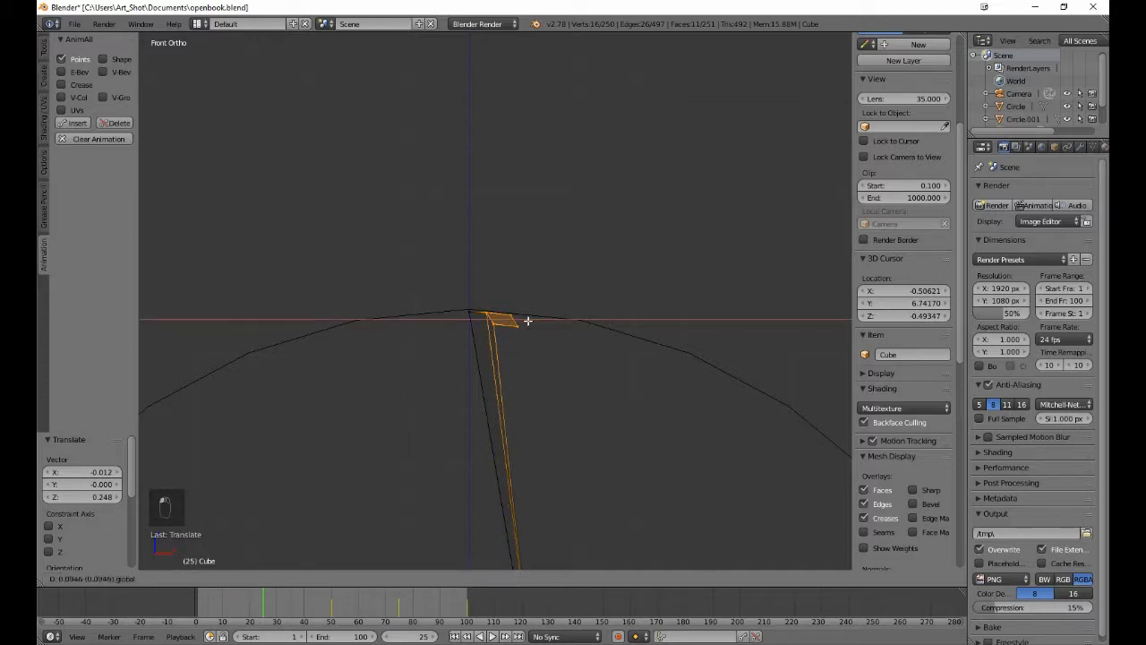
pyautogui.click(525, 320)
# - Deselect the inner corner vertices and raise the cover end about 0.189 on Z
pyautogui.press('b')
pyautogui.moveTo(478, 299); pyautogui.dragTo(493, 320, button='middle')
pyautogui.moveTo(508, 287); pyautogui.dragTo(503, 278)
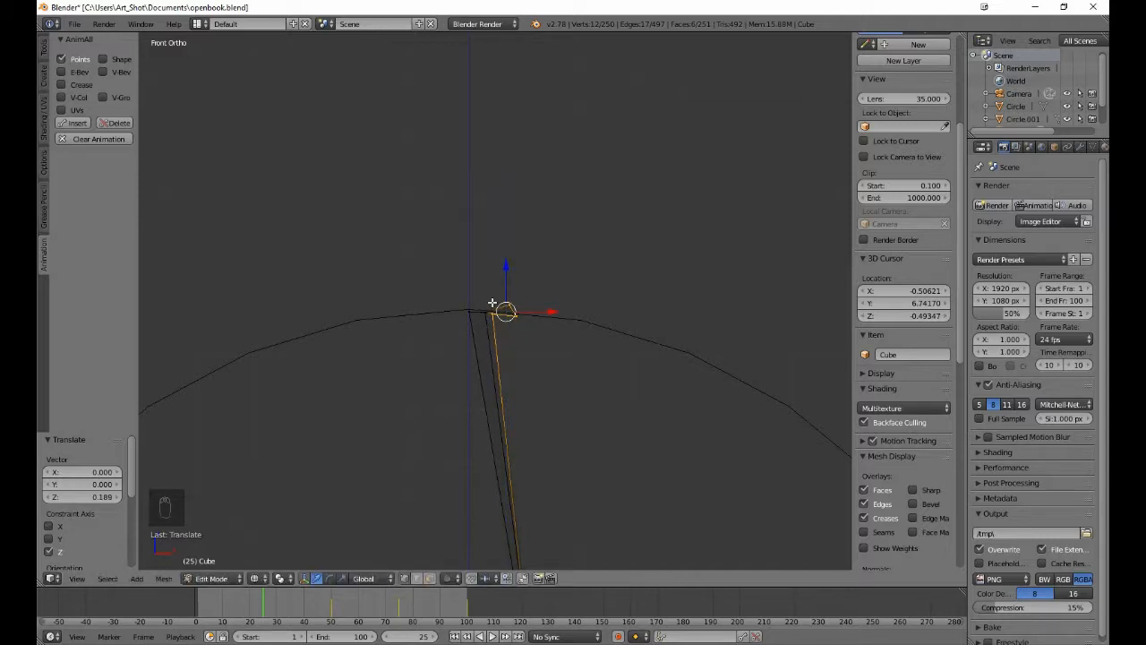
# - Isolate the cover's overhanging tip vertices and move them about -0.449 on X and 0.29 on Z above the cover edge
pyautogui.press('b')
pyautogui.moveTo(498, 306); pyautogui.dragTo(504, 341, button='middle')
pyautogui.press('g')
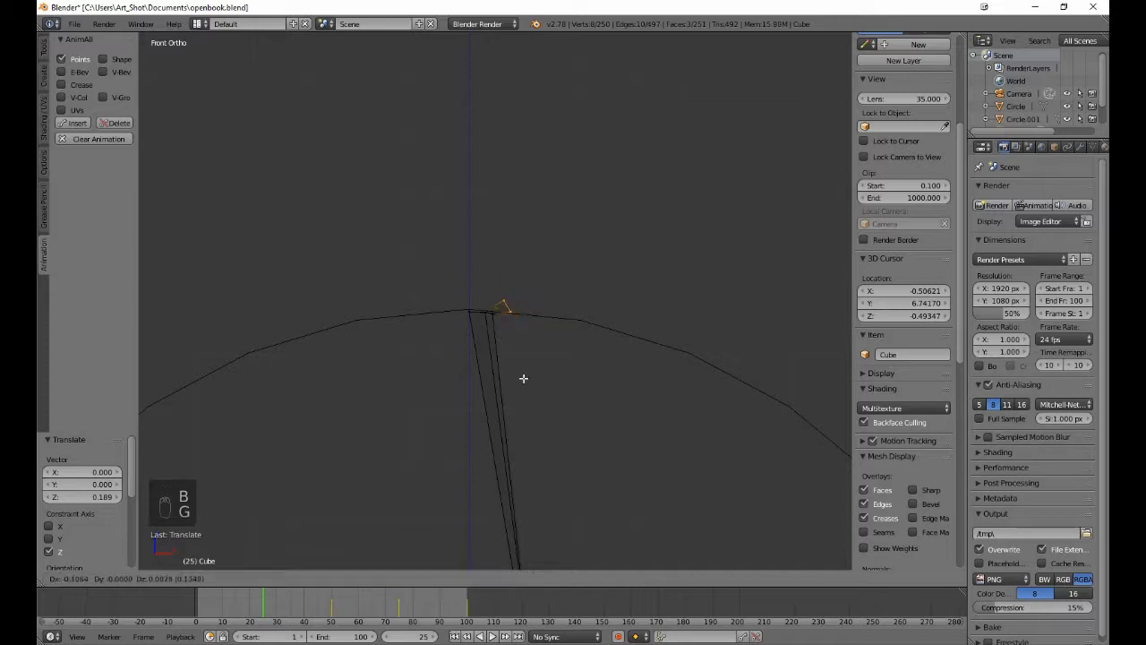
pyautogui.click(507, 368)
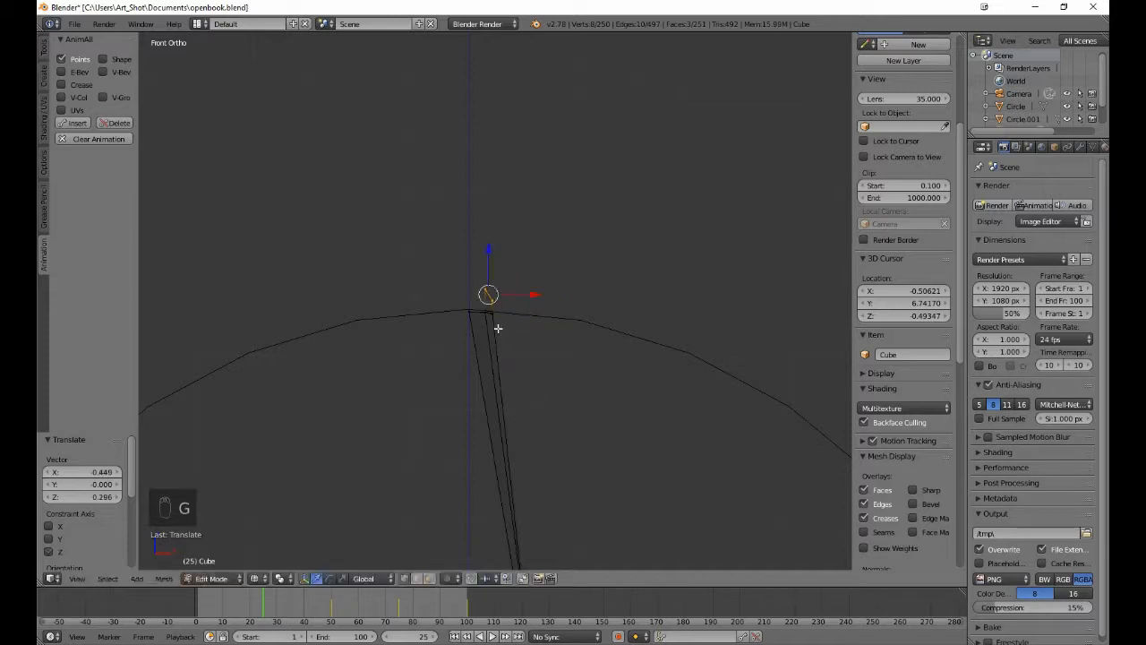
# - Lower the inner pair of overhang tip vertices about 0.19 on Z and scale them
pyautogui.press('b')
pyautogui.moveTo(489, 294); pyautogui.dragTo(497, 306, button='middle')
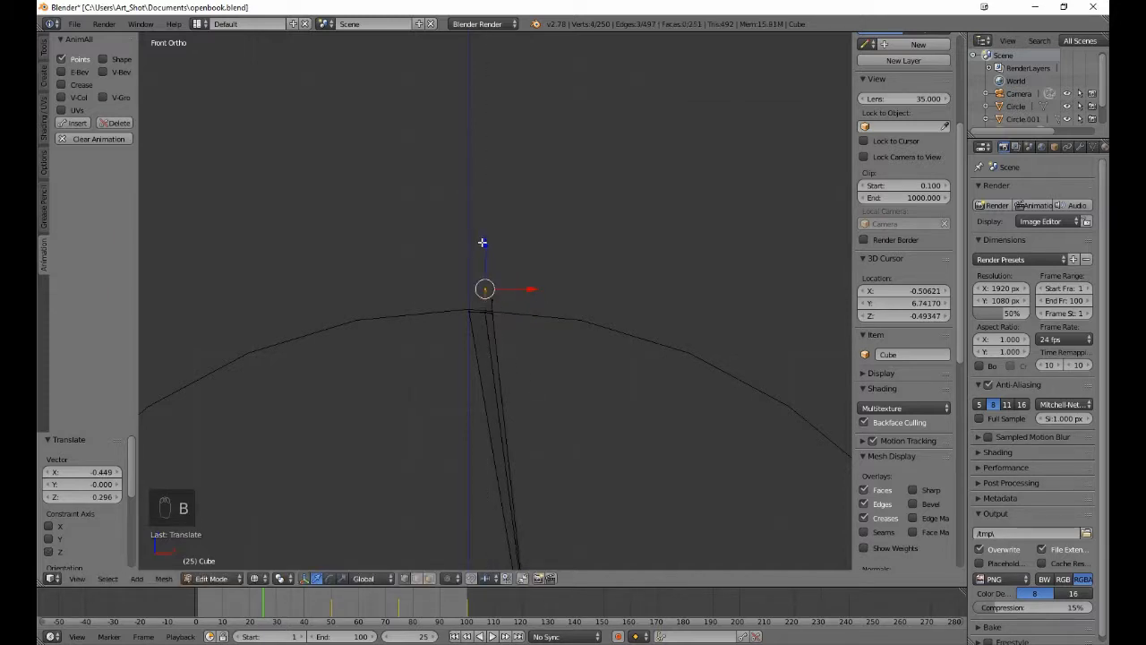
pyautogui.press('g')
pyautogui.press('z')
pyautogui.click(487, 253)
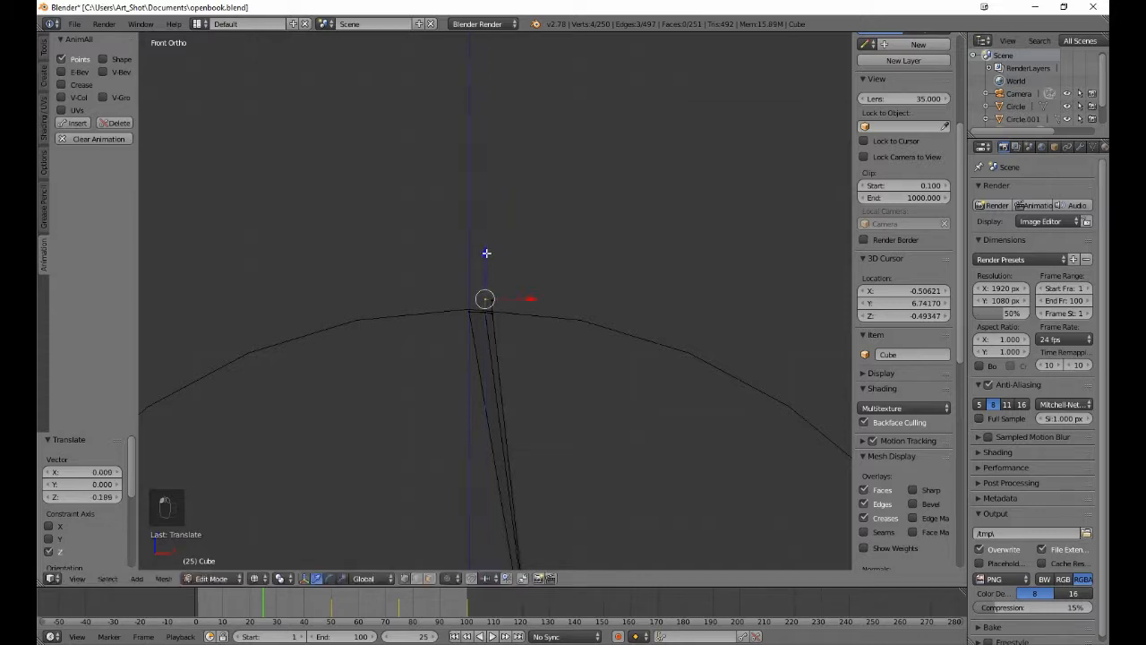
pyautogui.press('s')
pyautogui.click(498, 279)
# - Move the outer cover edge vertices at the tip about 0.130 on X and check the result in front view
pyautogui.press('a')
pyautogui.press('b')
pyautogui.moveTo(488, 277); pyautogui.dragTo(537, 306)
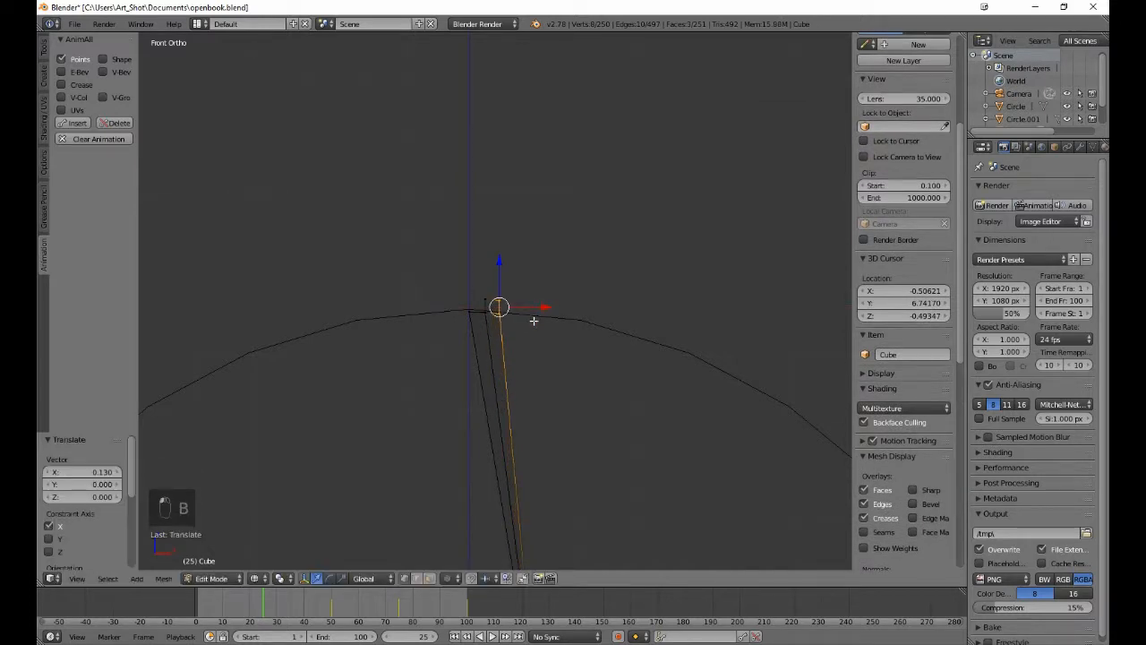
pyautogui.moveTo(532, 322); pyautogui.dragTo(531, 355, button='middle')
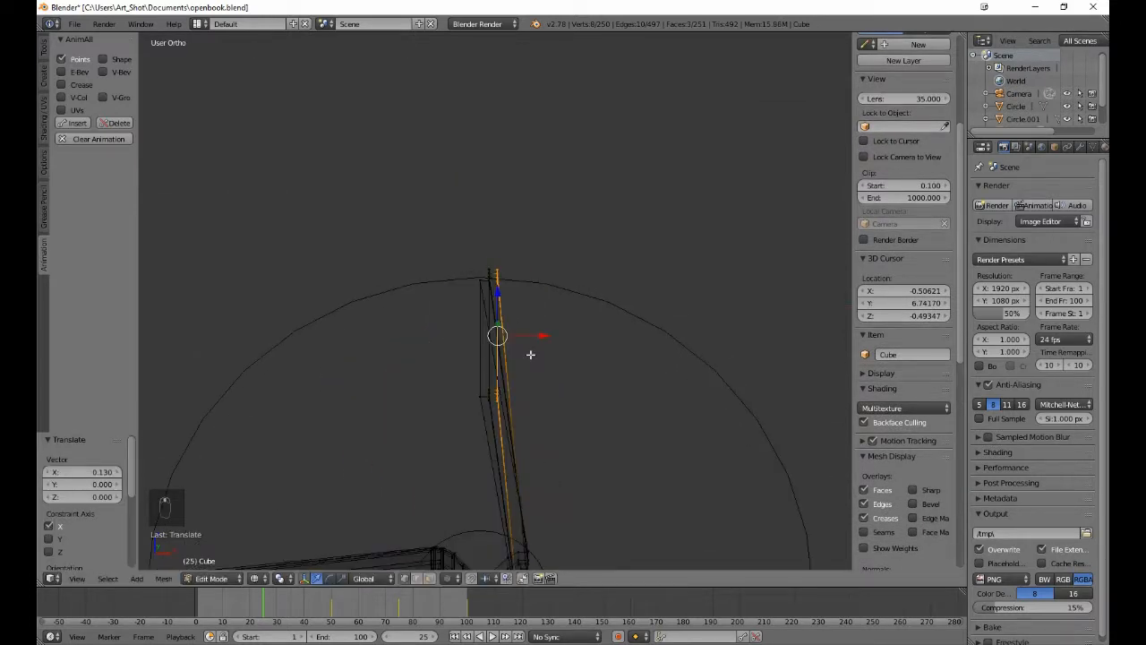
pyautogui.press('a')
pyautogui.press('KP_3')
pyautogui.press('KP_1')
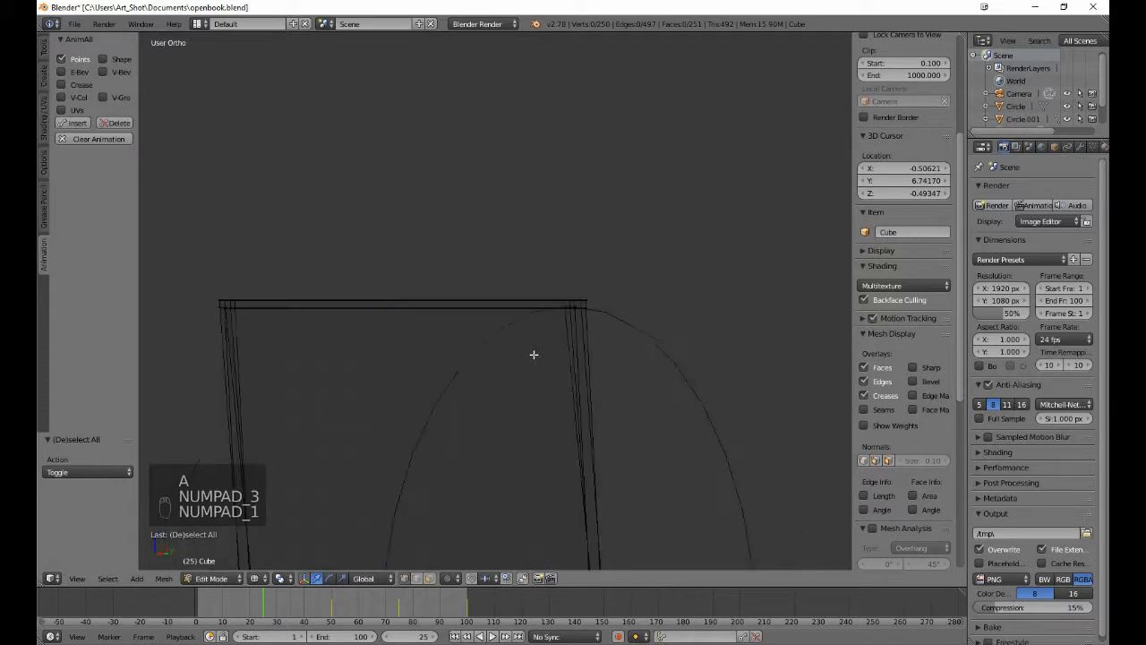
pyautogui.scroll(-6, 534, 355)
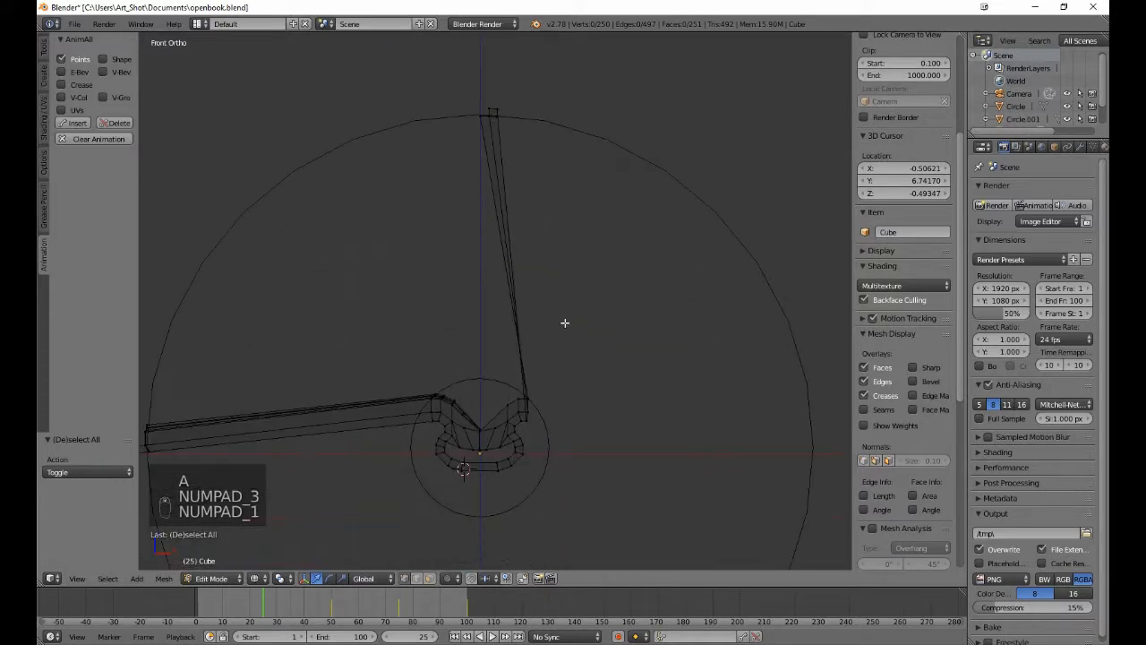
# - Select the hinge-end vertices of the raised right side and move them about -1.535 on X and 0.670 on Z to the centre line
pyautogui.scroll(8, 565, 324)
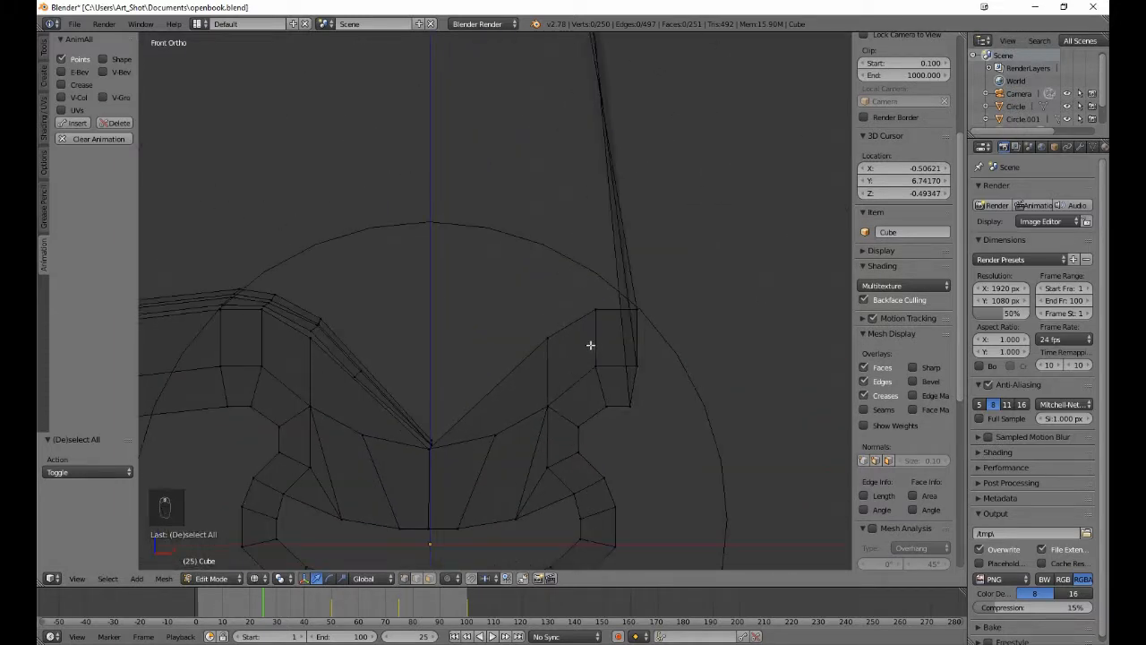
pyautogui.press('b')
pyautogui.moveTo(629, 295); pyautogui.dragTo(694, 431)
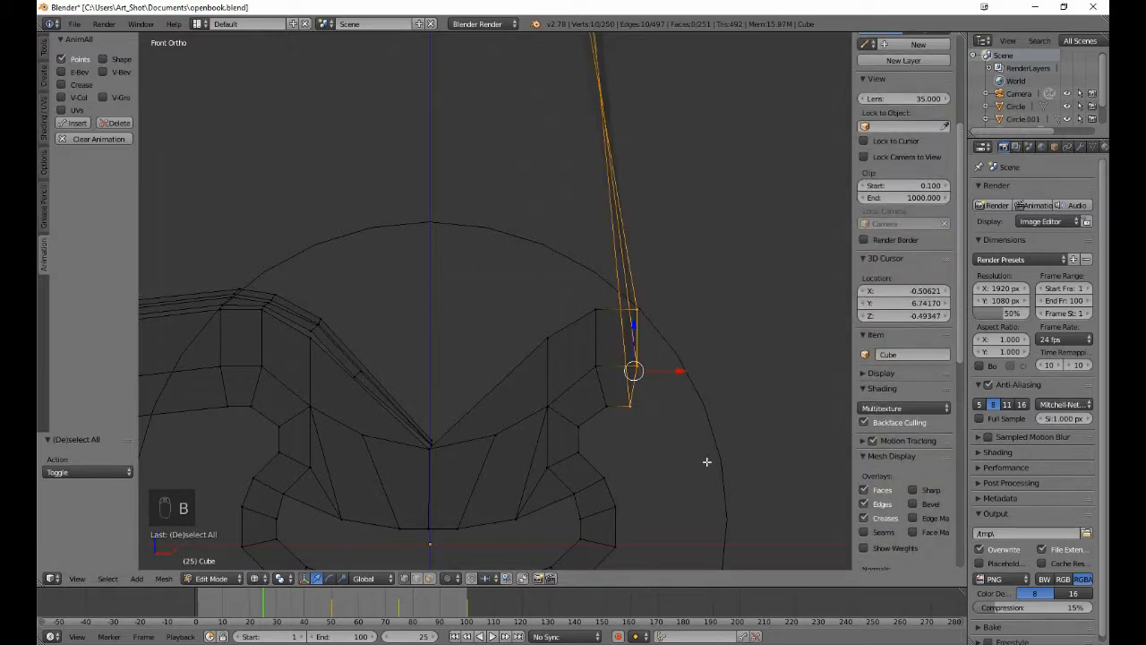
pyautogui.press('g')
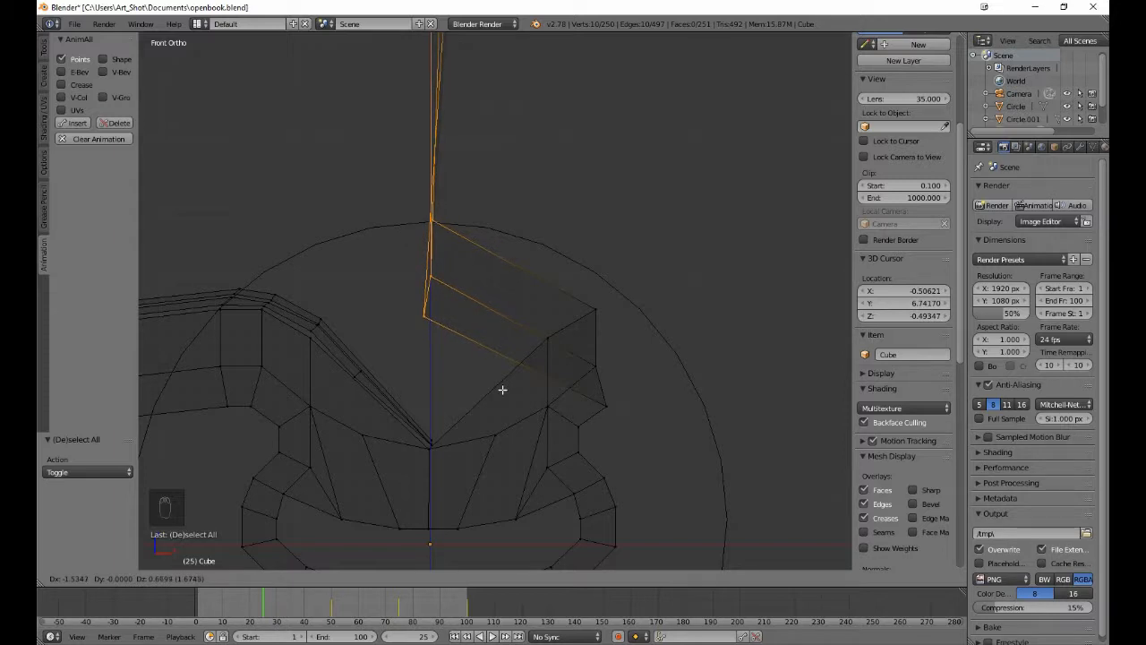
pyautogui.click(502, 389)
# - Drop the uppermost hinge-end vertices from the selection and move the remaining ones about 0.185 on X and 0.413 on Z
pyautogui.press('b')
pyautogui.moveTo(405, 205); pyautogui.dragTo(491, 229, button='middle')
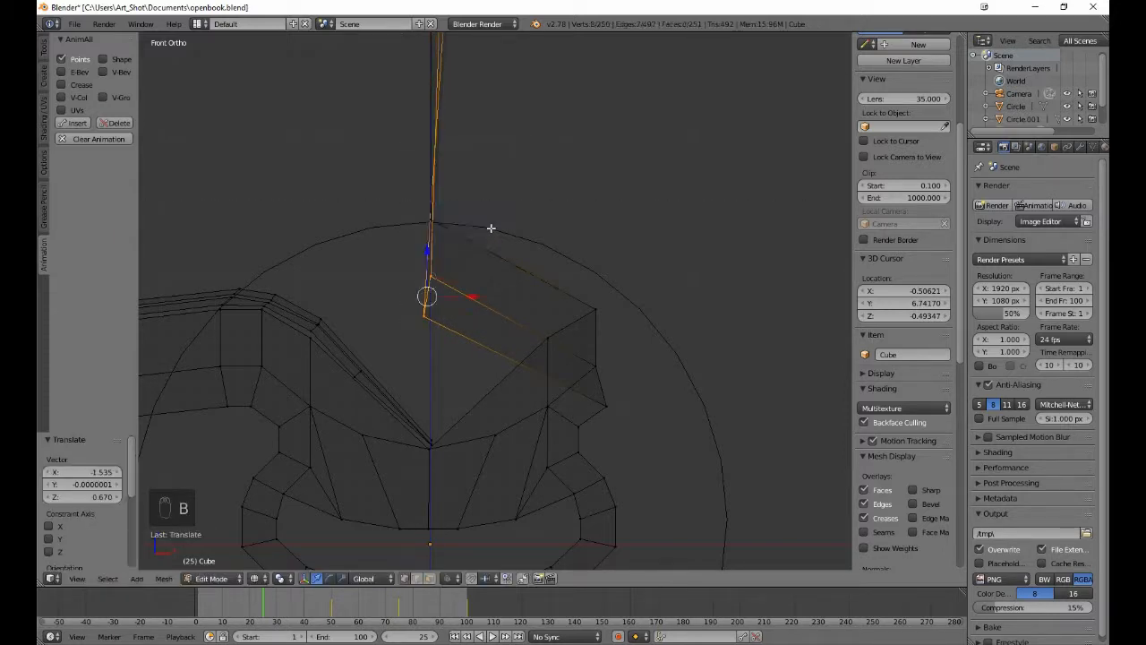
pyautogui.press('g')
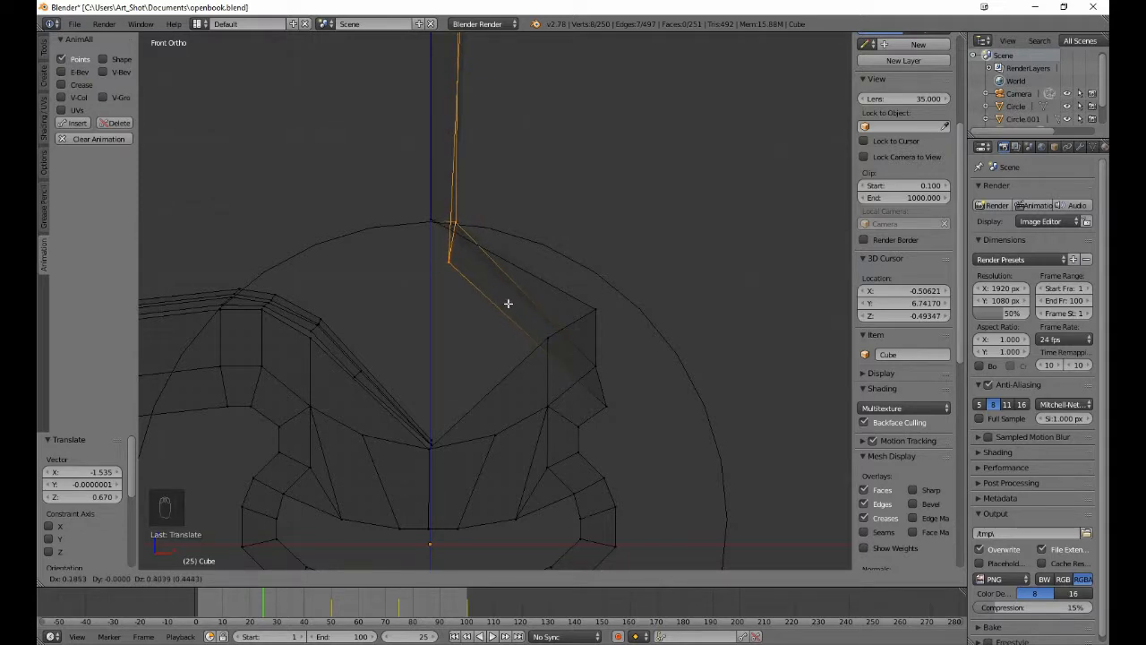
pyautogui.click(501, 300)
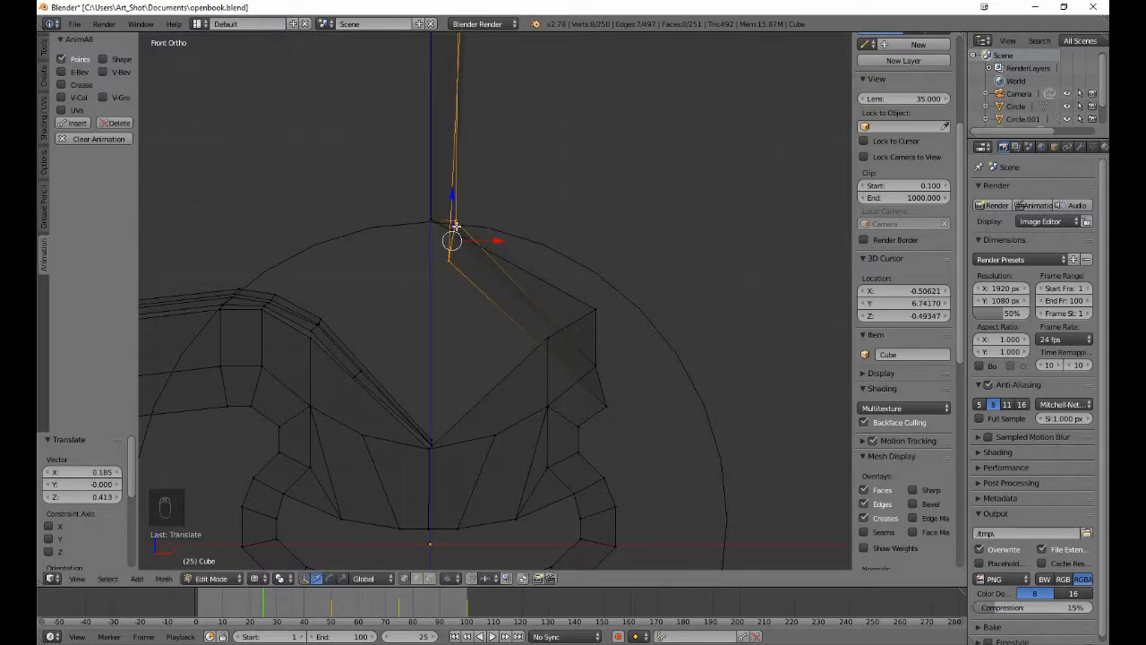
# - Keep only the outermost hinge-end vertices selected and move them about 0.204 on X and 0.309 on Z, level with the others
pyautogui.press('b')
pyautogui.moveTo(442, 205); pyautogui.dragTo(480, 233, button='middle')
pyautogui.press('g')
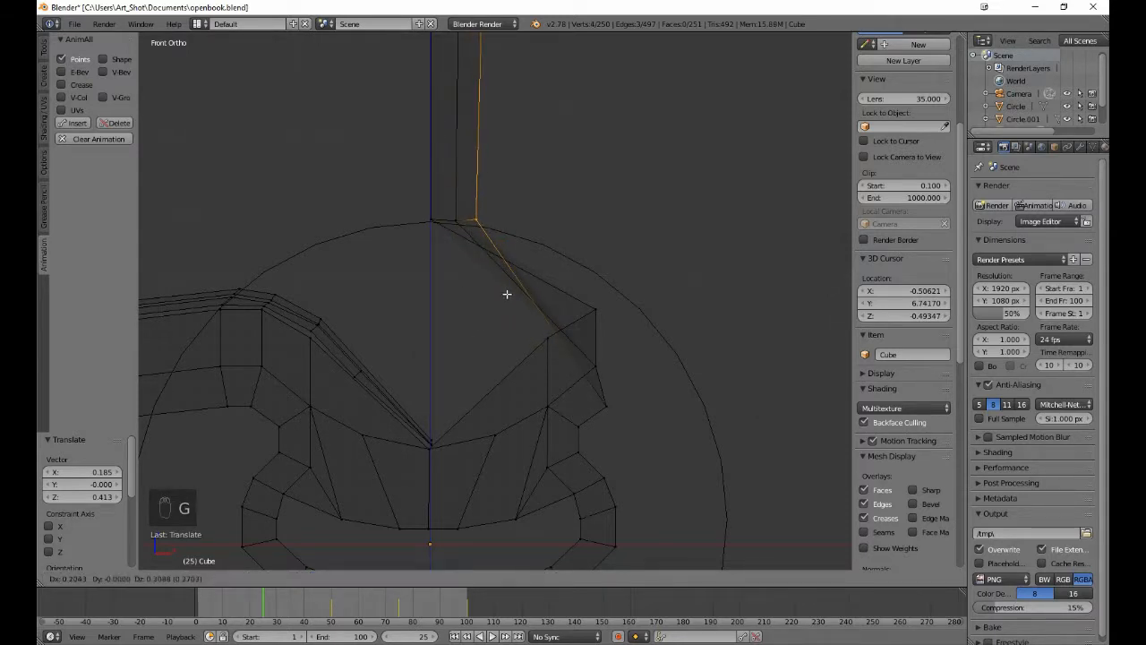
pyautogui.click(505, 294)
# - Check the raised cover in solid shading and shift its outer hinge-end vertices about 0.236 on X
pyautogui.scroll(-6, 506, 296)
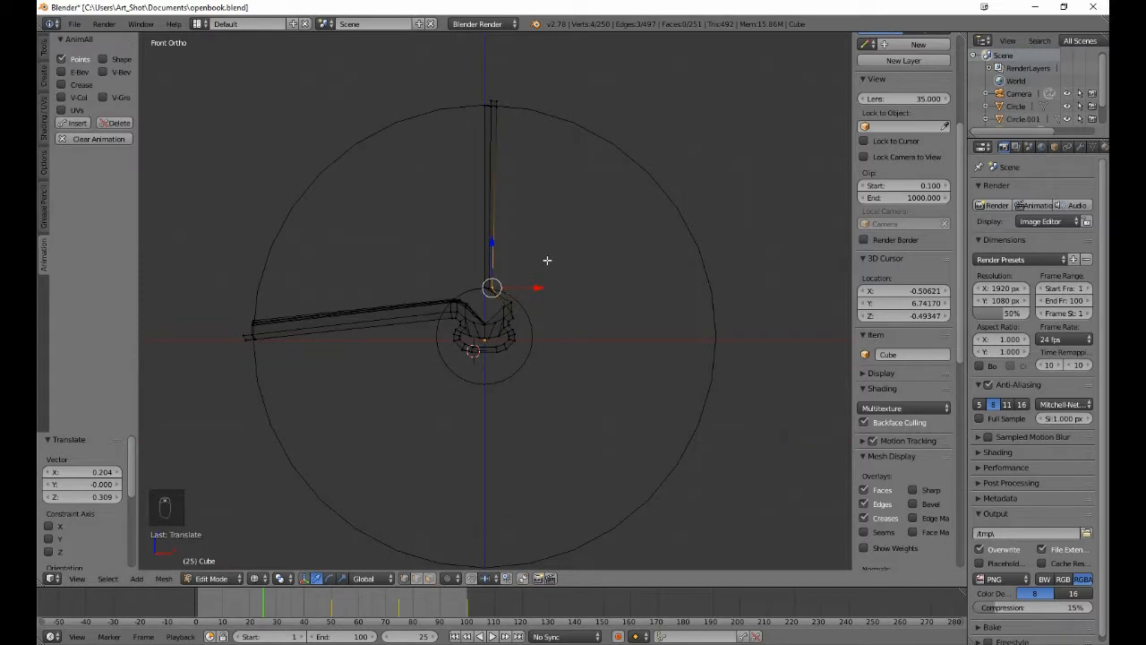
pyautogui.moveTo(548, 260)
pyautogui.mouseDown(button='middle')
pyautogui.moveTo(614, 287)
pyautogui.moveTo(578, 273)
pyautogui.moveTo(534, 304)
pyautogui.moveTo(577, 300)
pyautogui.moveTo(537, 309)
pyautogui.moveTo(513, 292)
pyautogui.moveTo(531, 297)
pyautogui.mouseUp(button='middle')
pyautogui.press('z')
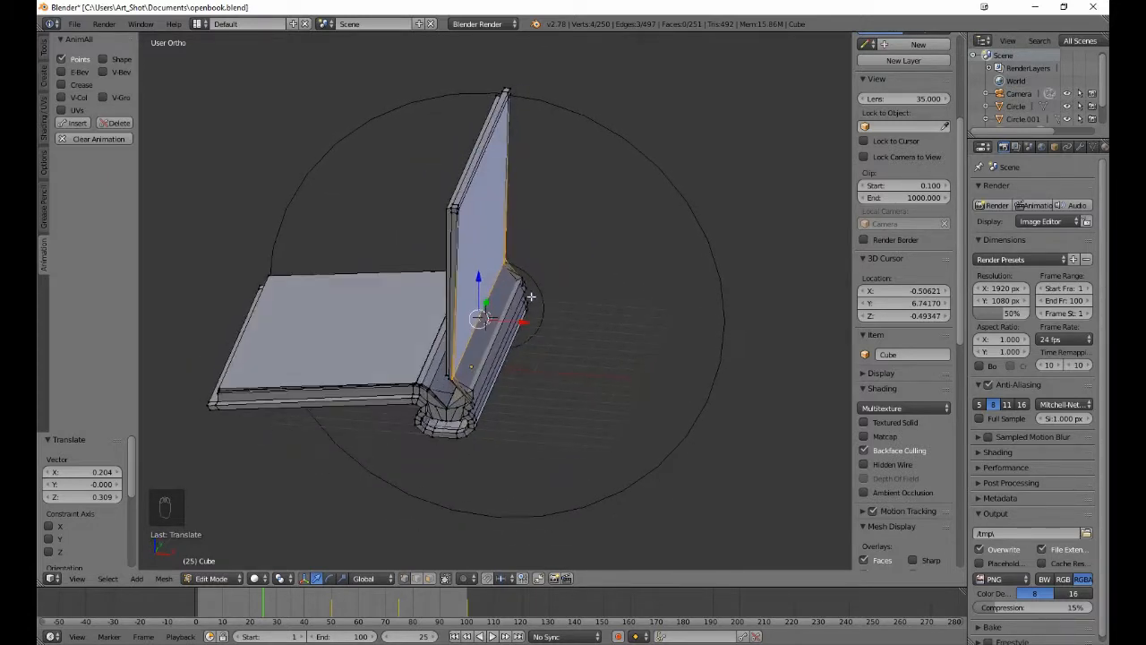
pyautogui.press('KP_1')
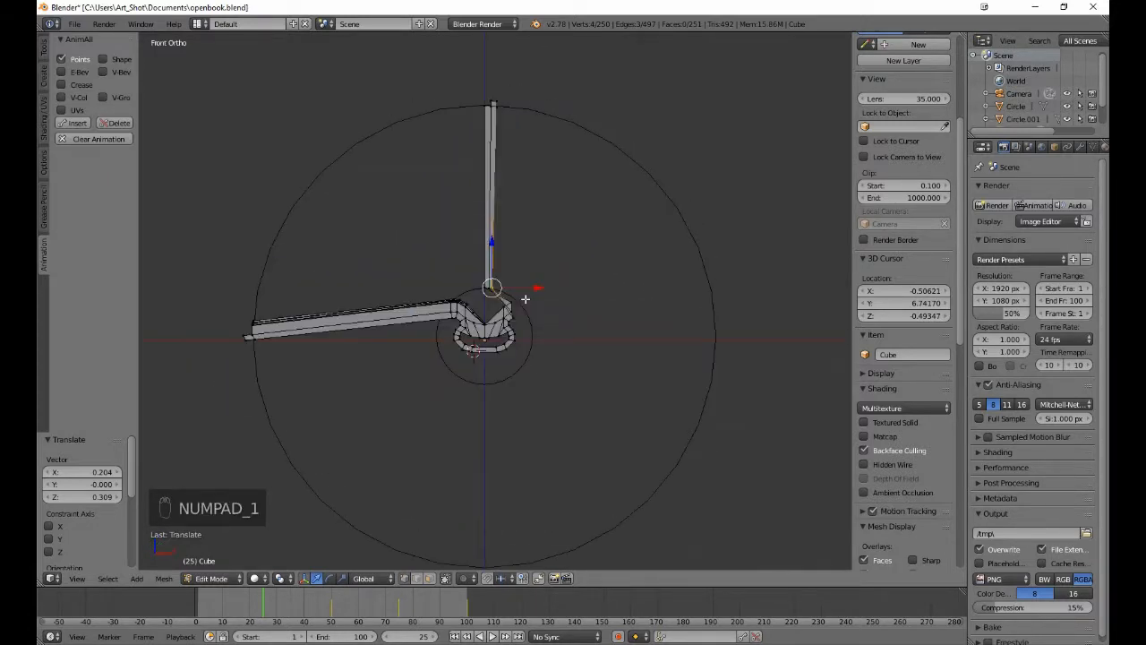
pyautogui.scroll(5, 526, 298)
pyautogui.moveTo(509, 266); pyautogui.dragTo(525, 264)
pyautogui.scroll(-3, 526, 264)
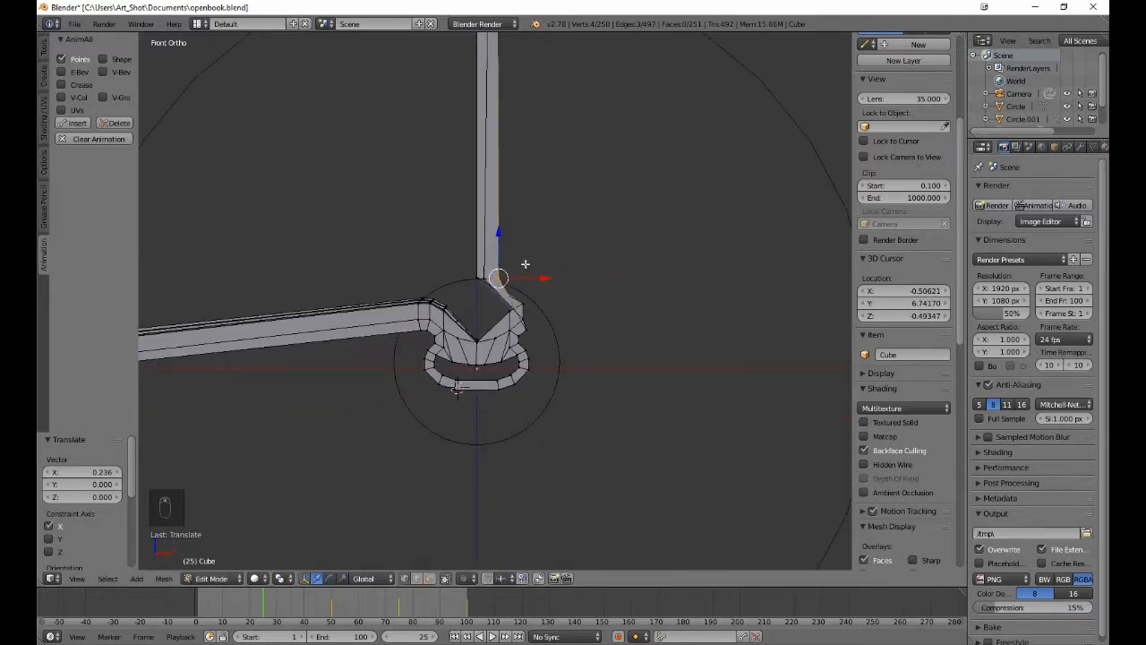
# - Select the middle hinge-end vertices in wireframe, shift them along X midway between the inner and outer edges, and clear the selection
pyautogui.scroll(-2, 526, 264)
pyautogui.scroll(3, 526, 264)
pyautogui.press('z')
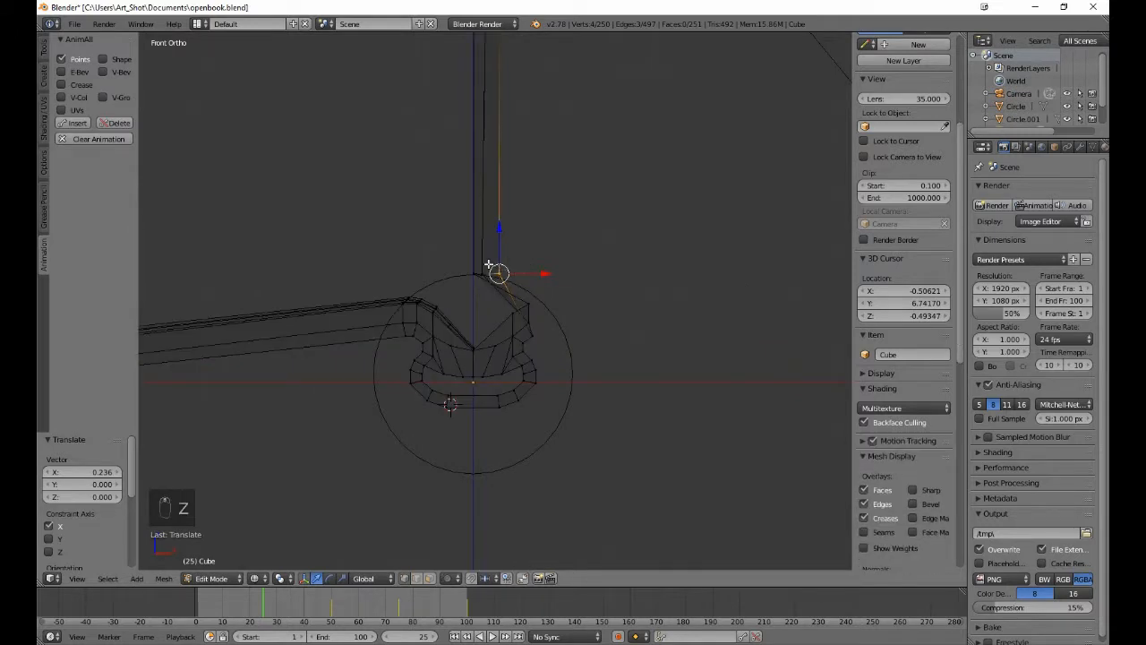
pyautogui.press('a')
pyautogui.press('b')
pyautogui.moveTo(479, 257); pyautogui.dragTo(519, 272)
pyautogui.scroll(-2, 527, 268)
pyautogui.press('a')
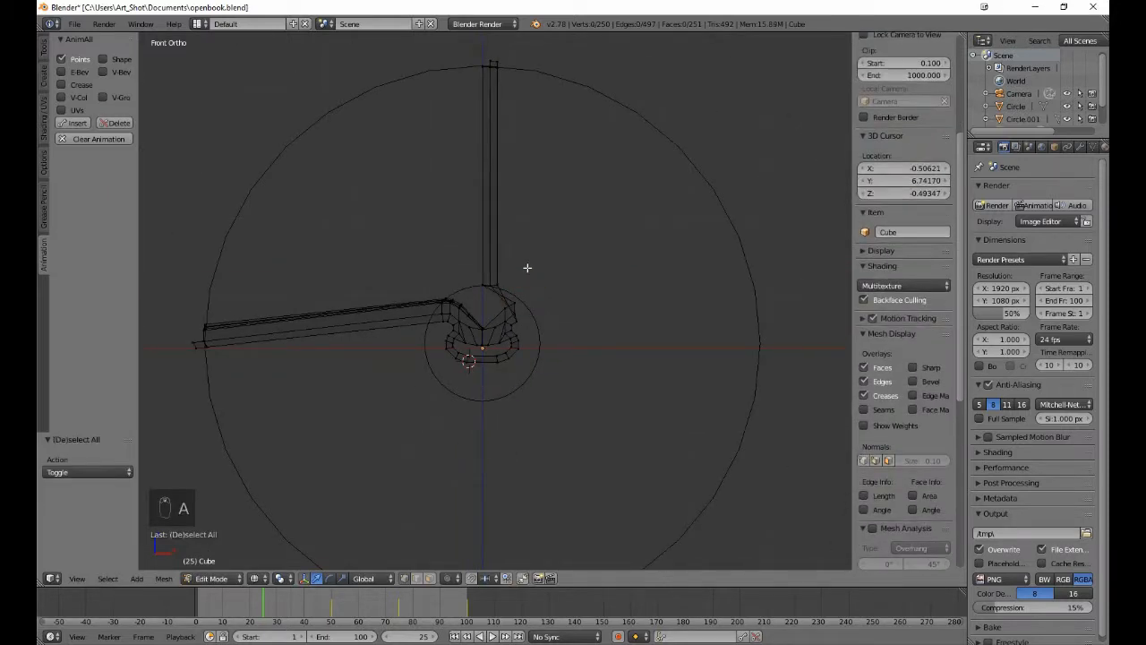
# - Select the next column of vertices below the raised cover and move it about -1.220 on X and 0.296 on Z
pyautogui.scroll(7, 528, 268)
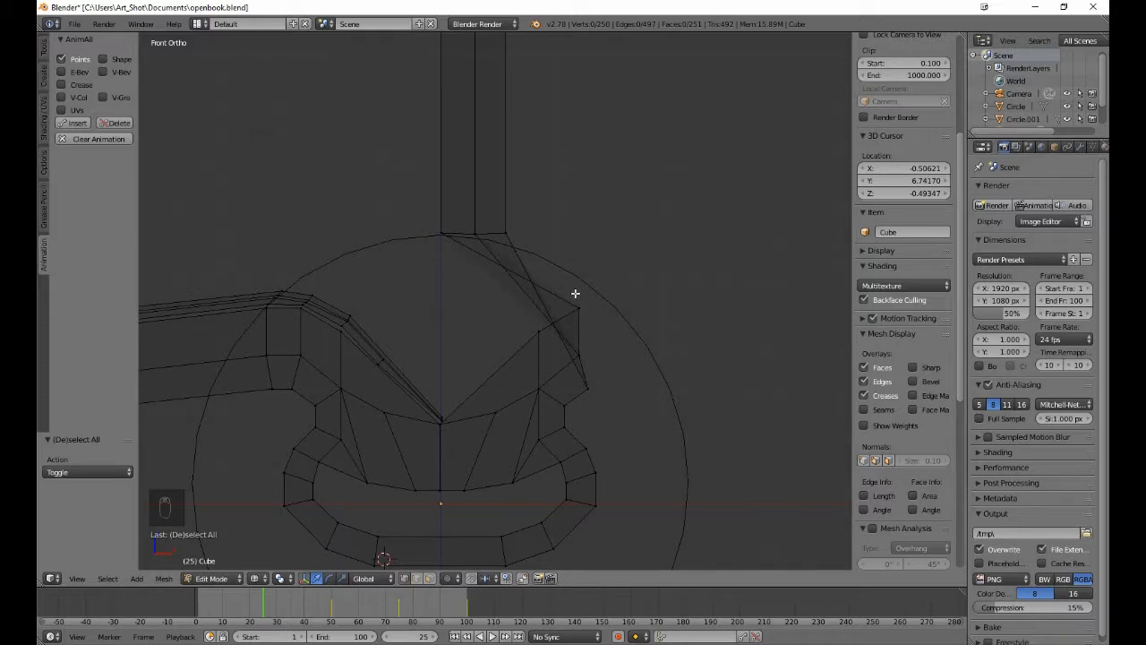
pyautogui.press('b')
pyautogui.moveTo(568, 290); pyautogui.dragTo(616, 405)
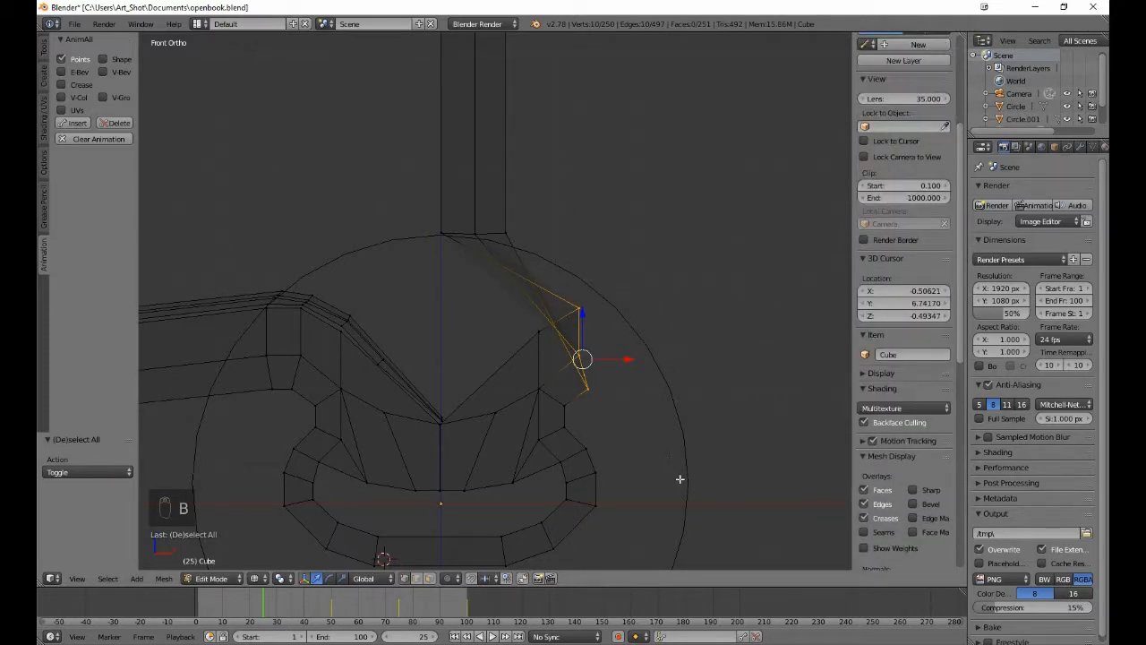
pyautogui.press('g')
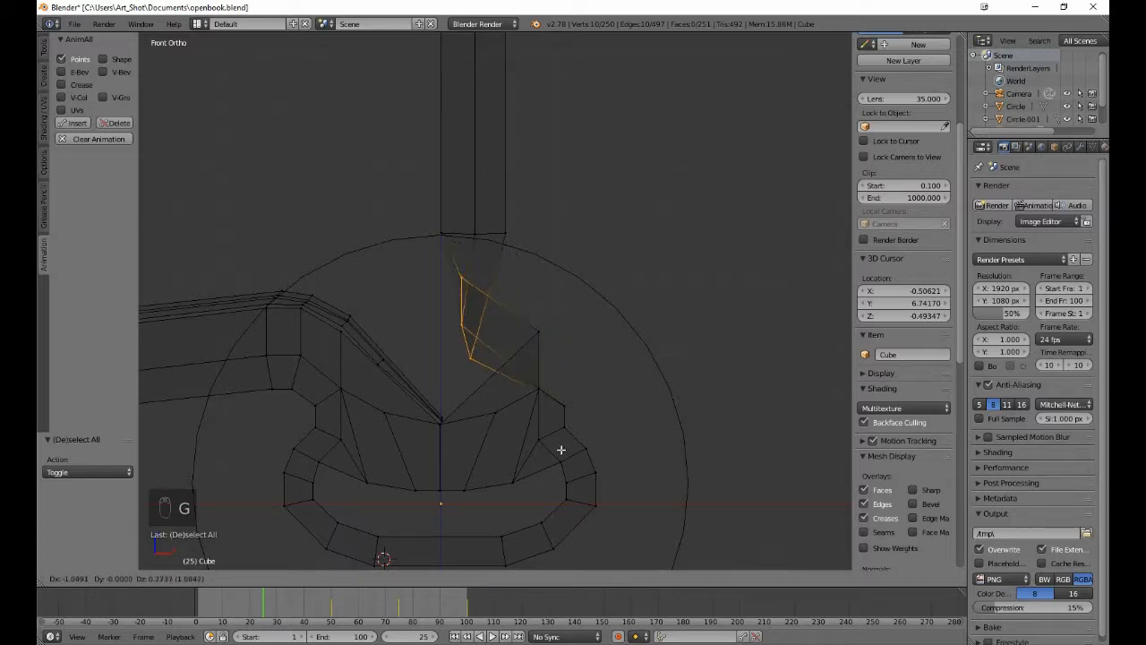
pyautogui.click(542, 451)
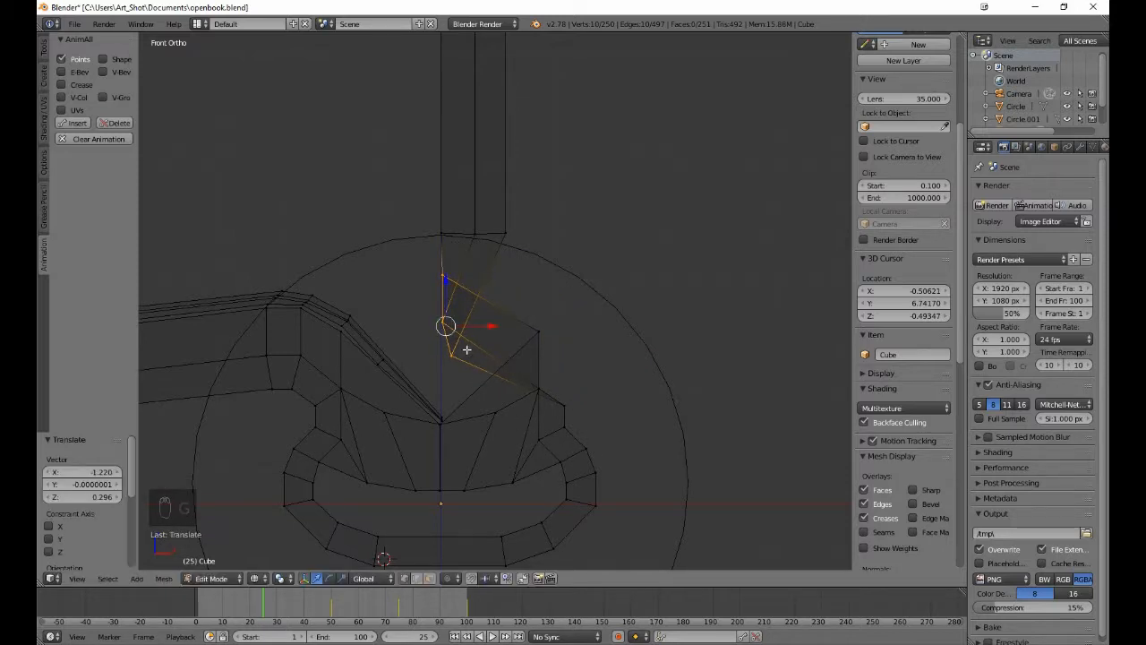
# - Drop that column's top vertices from the selection and move the rest about 0.291 on X and 0.416 on Z
pyautogui.press('b')
pyautogui.moveTo(420, 265); pyautogui.dragTo(471, 305, button='middle')
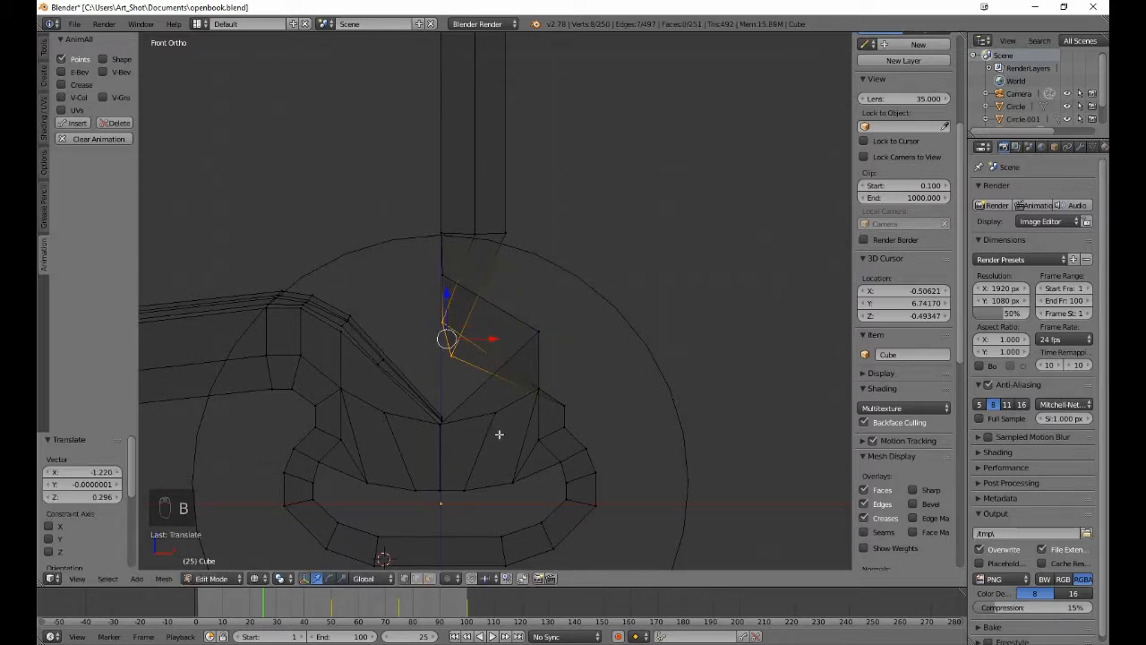
pyautogui.press('g')
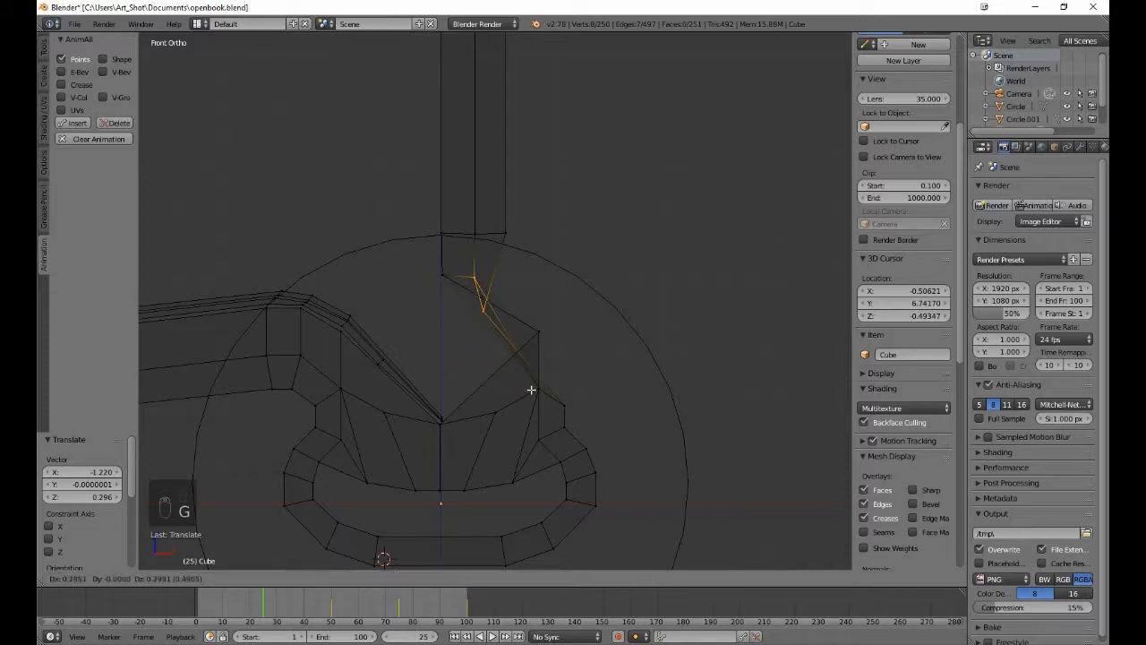
pyautogui.click(532, 388)
# - Move only the column's outermost vertices about 0.200 on X and 0.302 on Z under the cover's outer edge, and clear the selection
pyautogui.press('b')
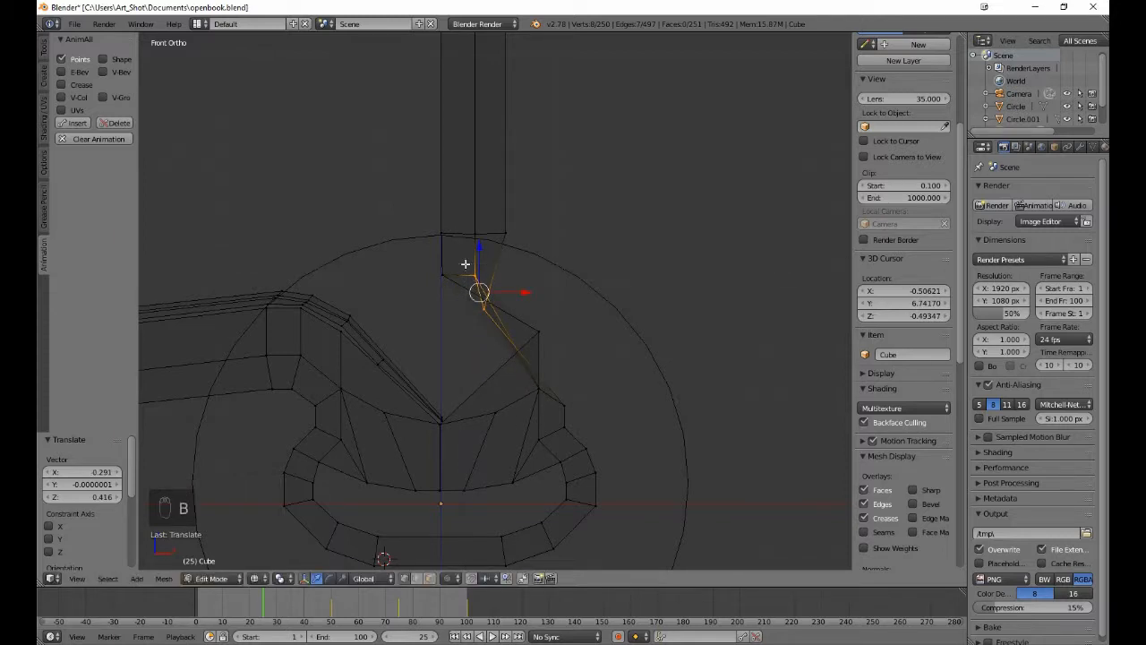
pyautogui.moveTo(465, 265); pyautogui.dragTo(484, 281, button='middle')
pyautogui.press('g')
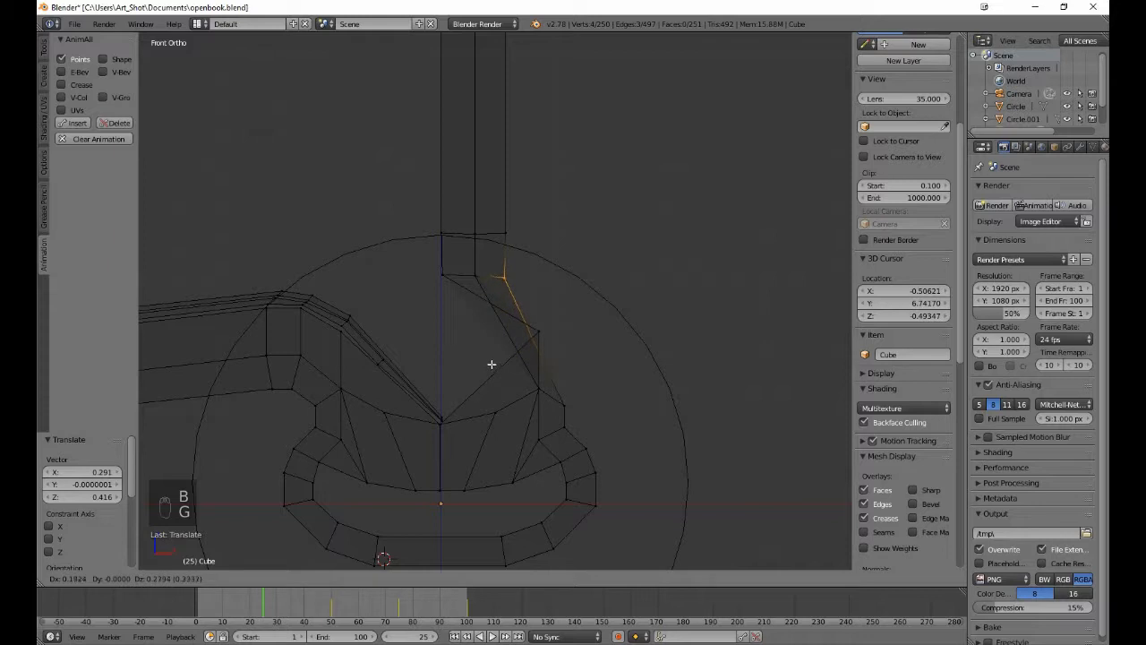
pyautogui.click(492, 360)
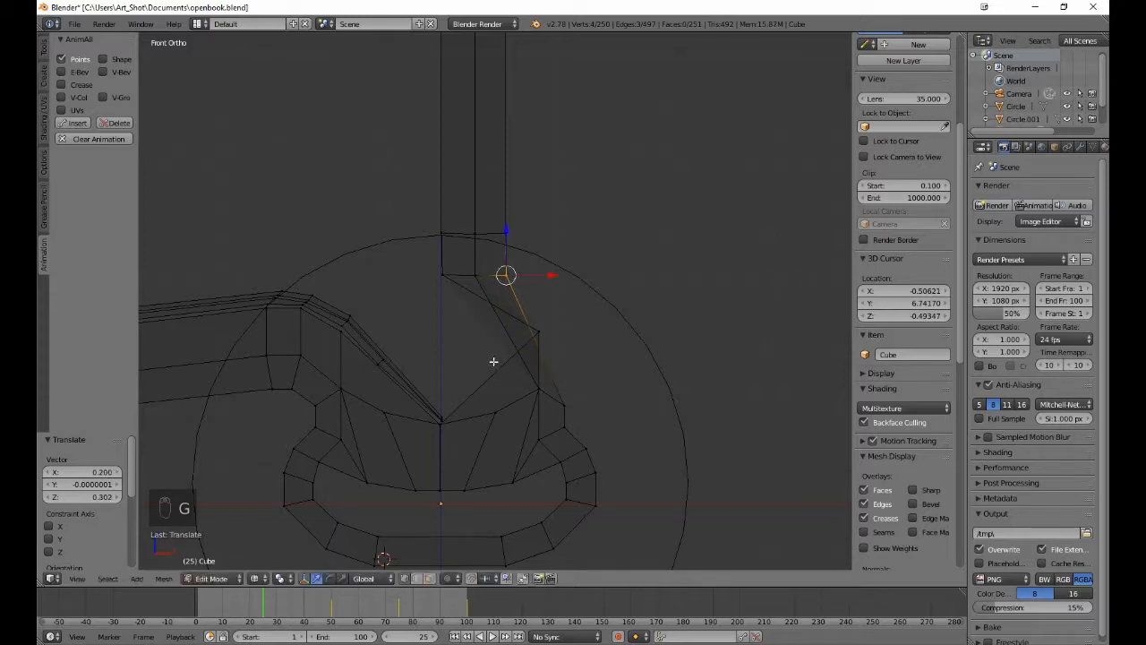
pyautogui.press('a')
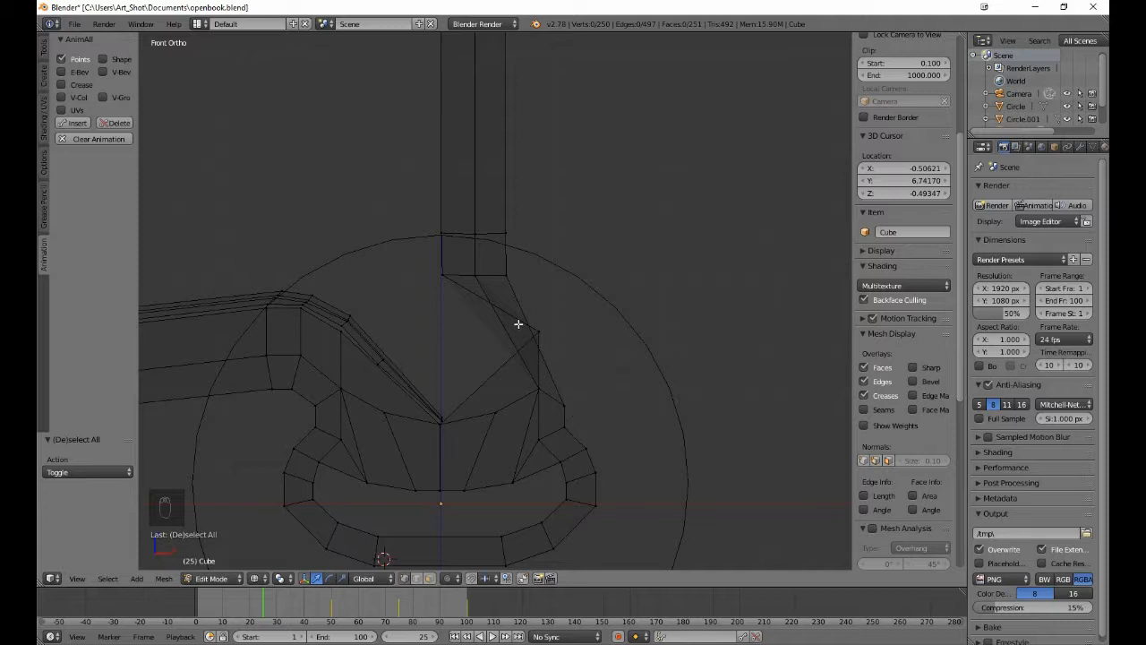
# - Move the inner page-bend vertices beside the spine about -0.867 on X to the centre line and deselect them
pyautogui.press('b')
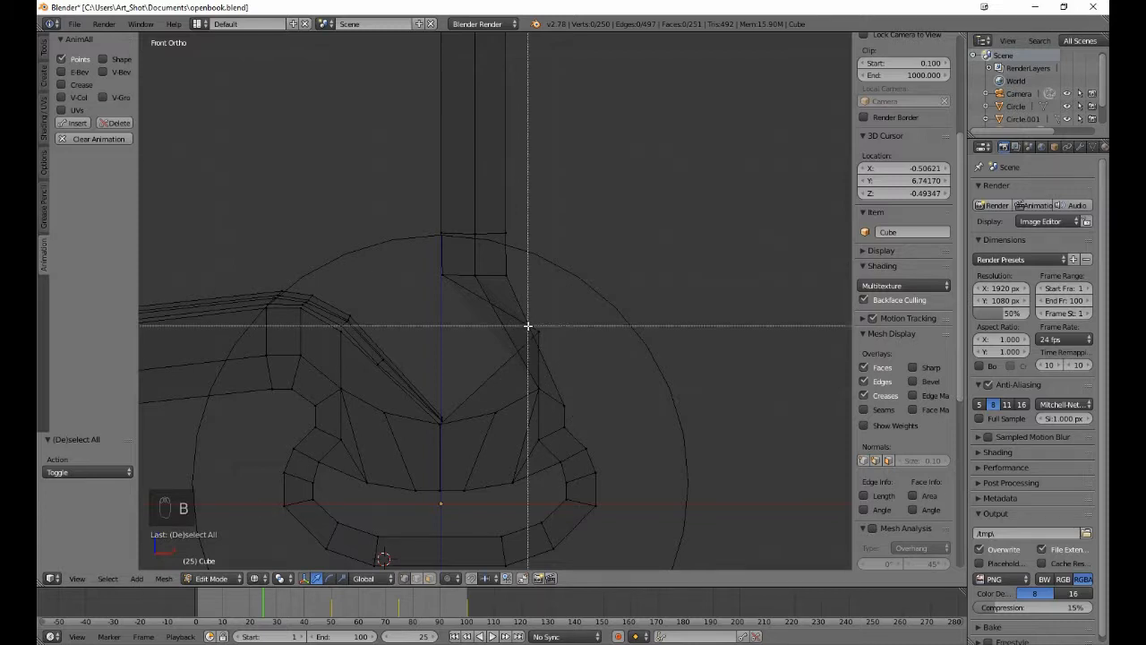
pyautogui.moveTo(528, 324); pyautogui.dragTo(482, 336)
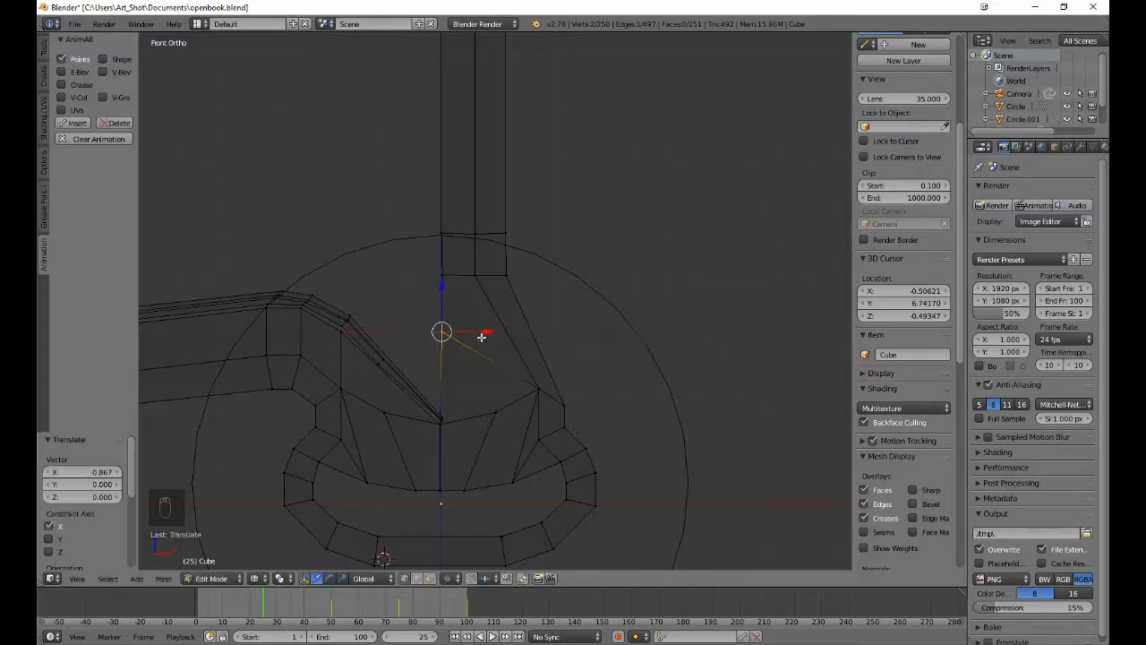
pyautogui.press('a')
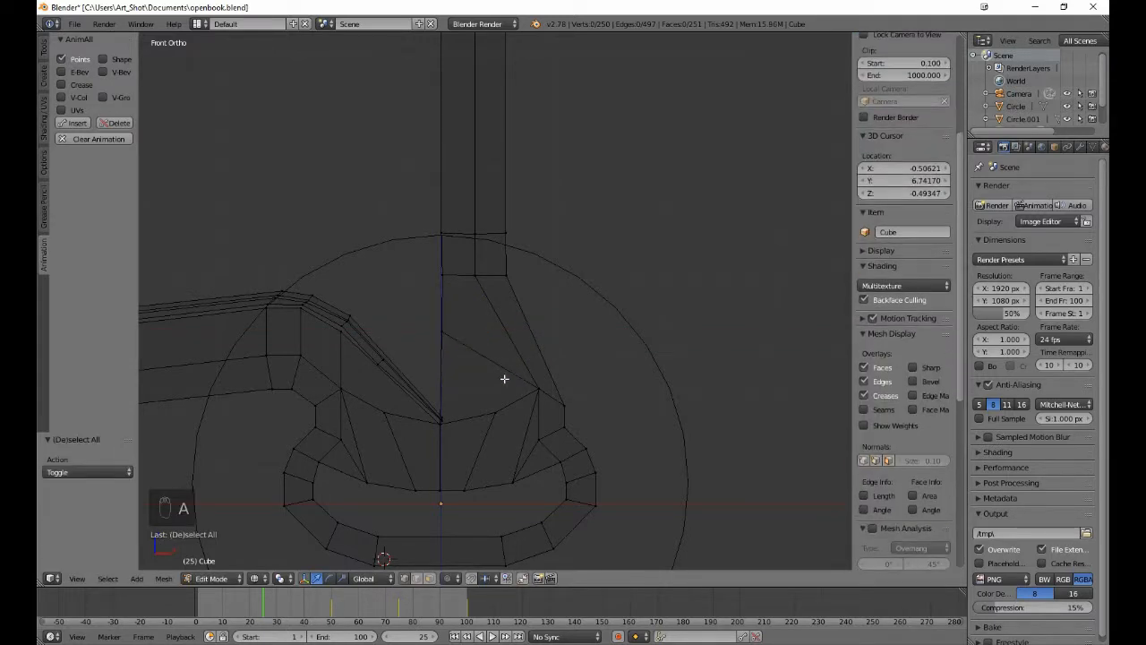
# - Select the right half of the spine and rotate it about -31 degrees
pyautogui.press('b')
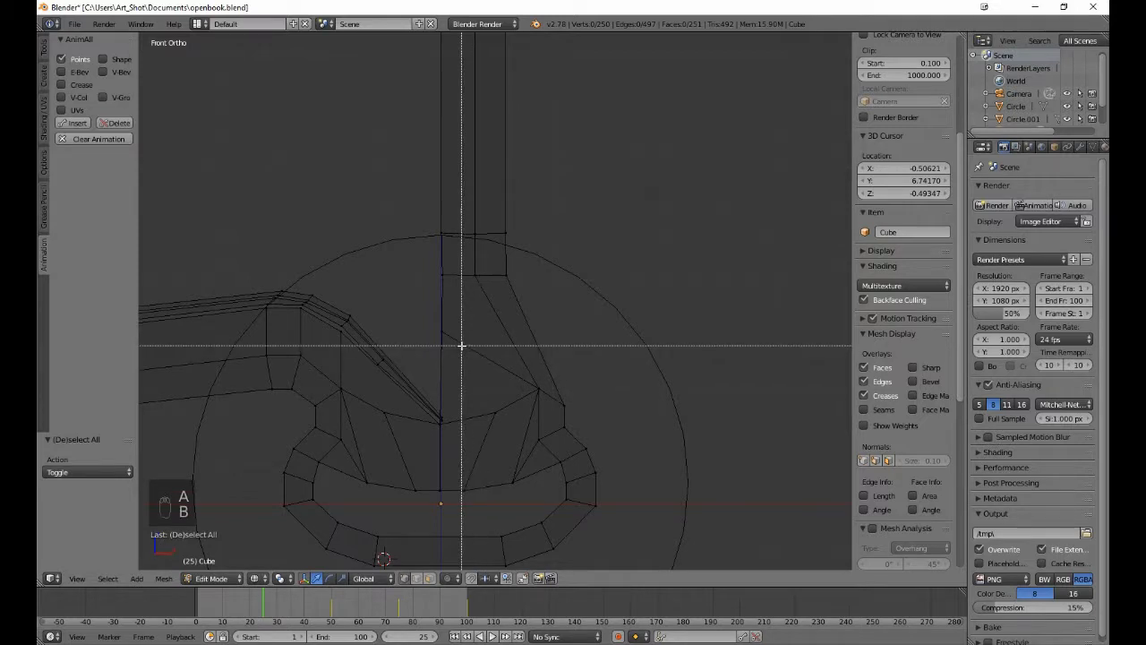
pyautogui.moveTo(460, 345); pyautogui.dragTo(670, 566)
pyautogui.scroll(-4, 665, 527)
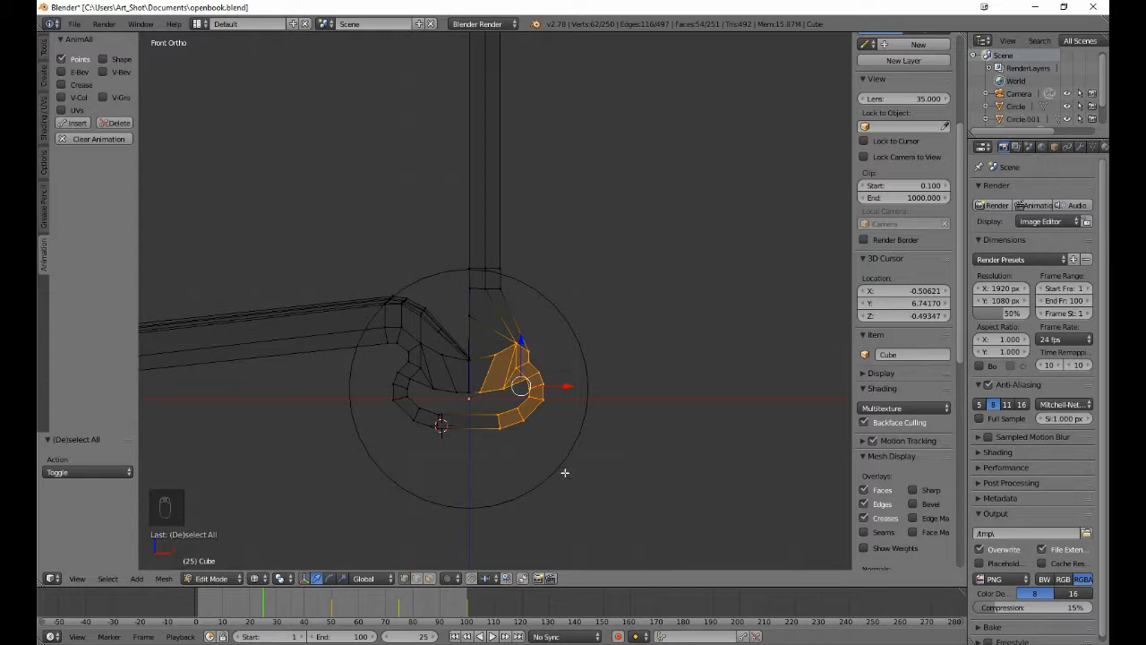
pyautogui.press('r')
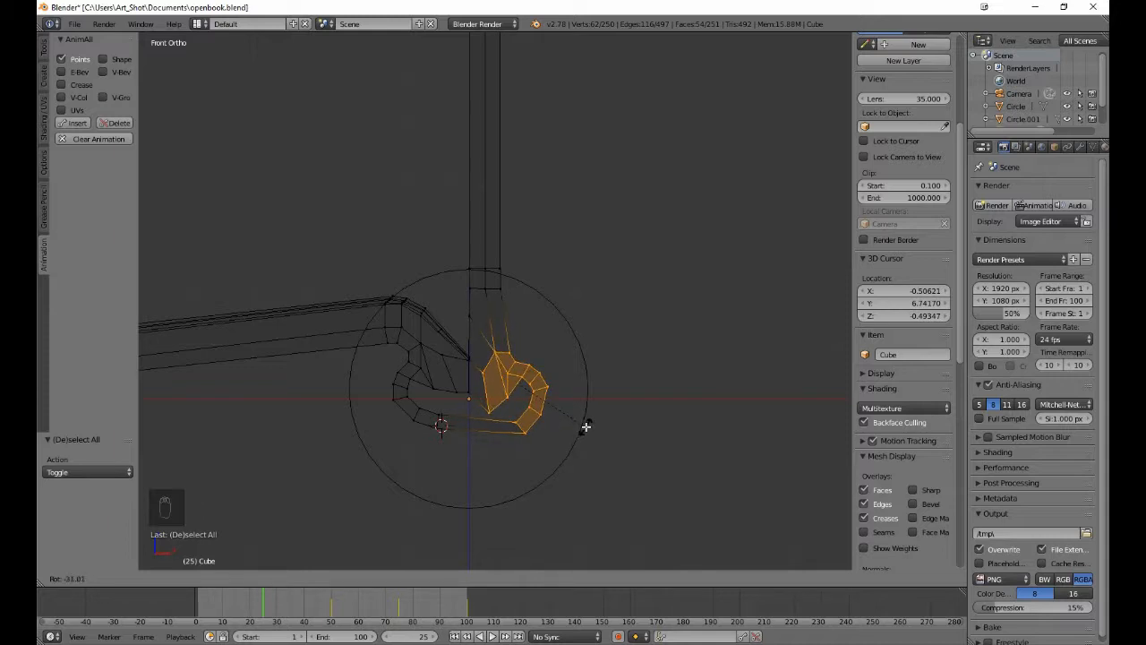
pyautogui.click(585, 427)
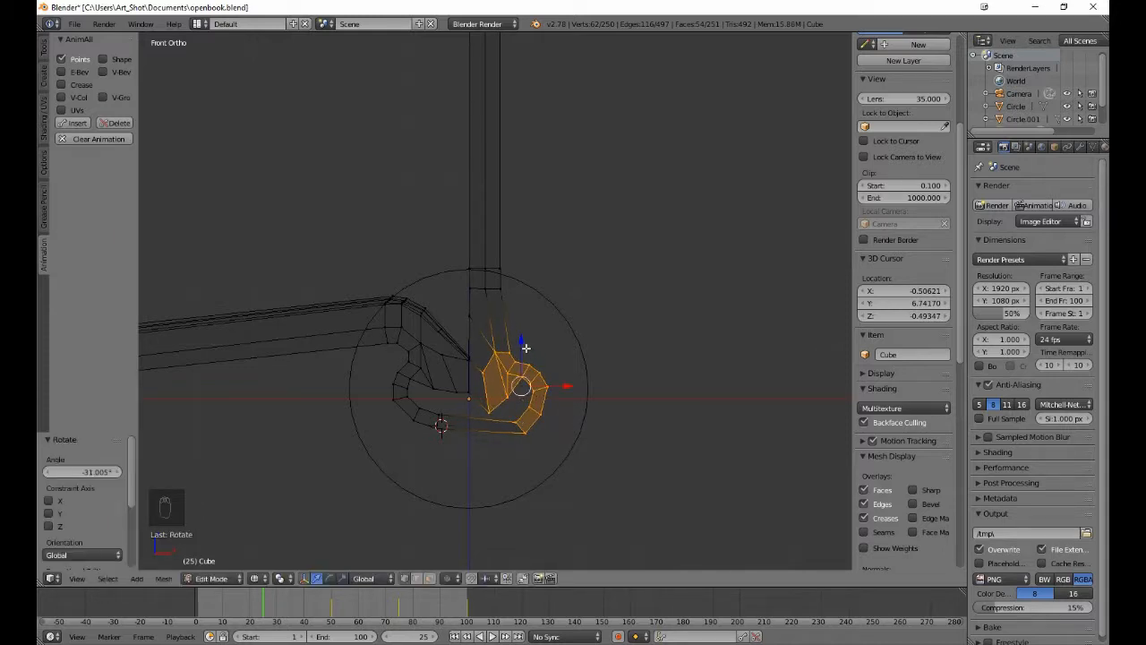
# - Move the rotated spine half about 0.437 on Z and -0.095 on X, deselect it and inspect the whole book
pyautogui.press('g')
pyautogui.press('z')
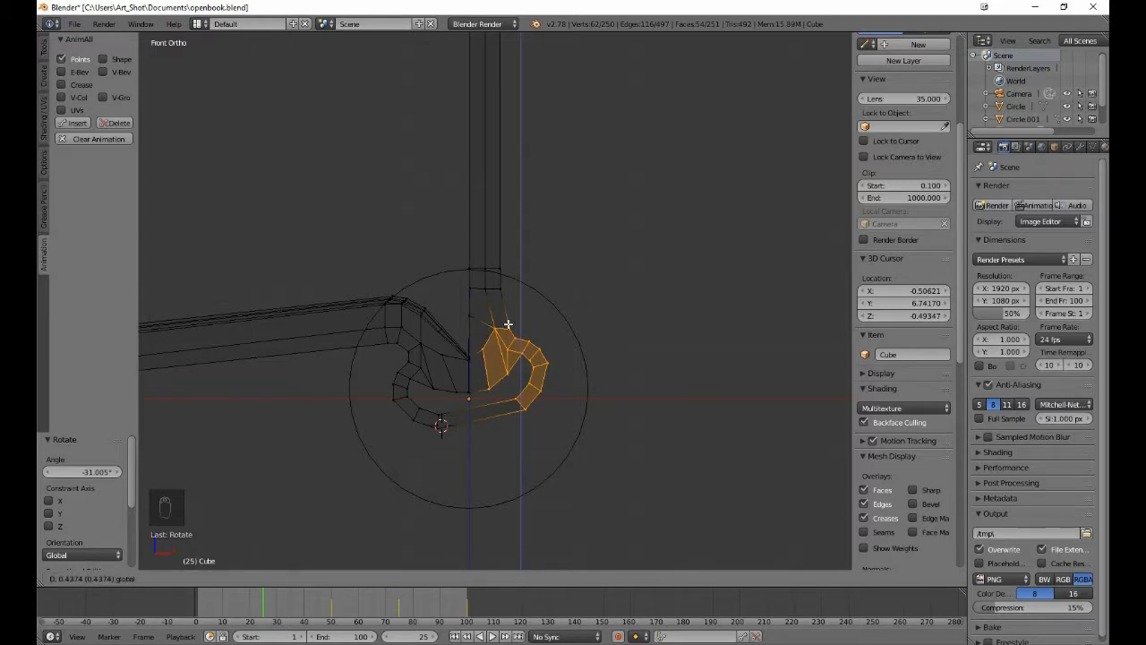
pyautogui.click(508, 324)
pyautogui.press('g')
pyautogui.press('x')
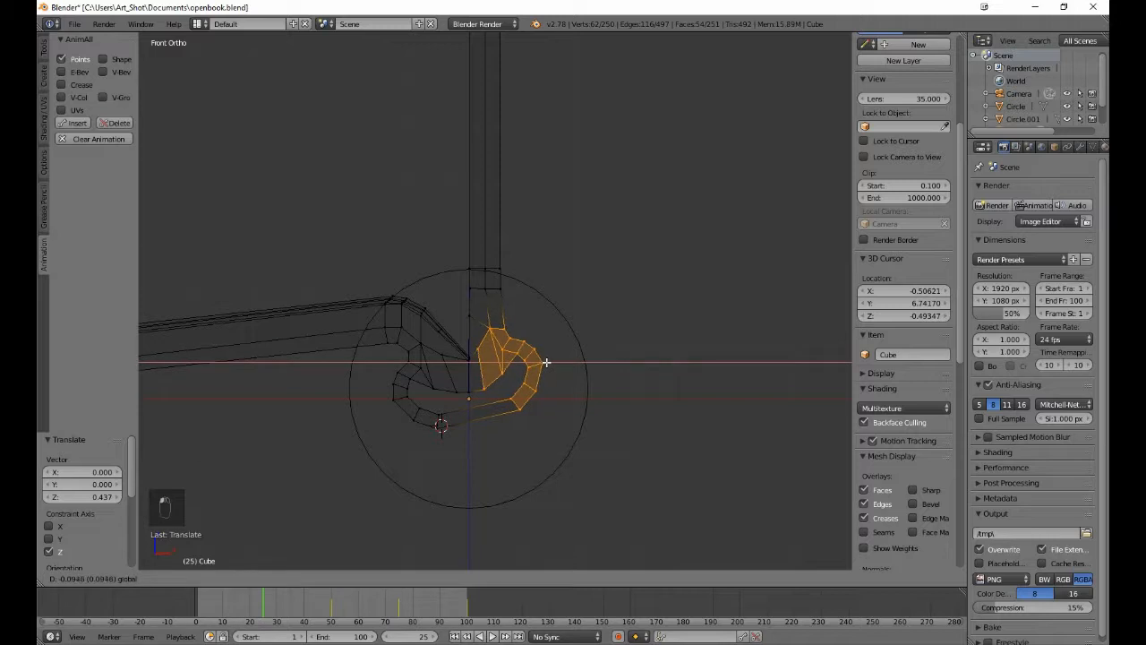
pyautogui.click(546, 362)
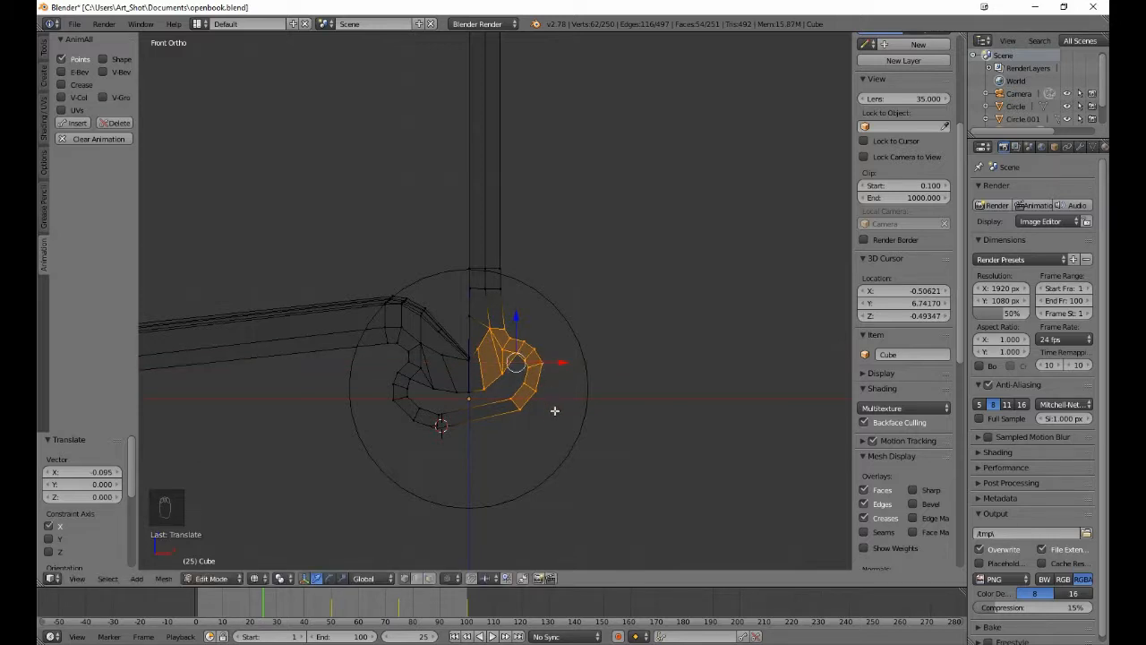
pyautogui.press('a')
pyautogui.scroll(-8, 556, 403)
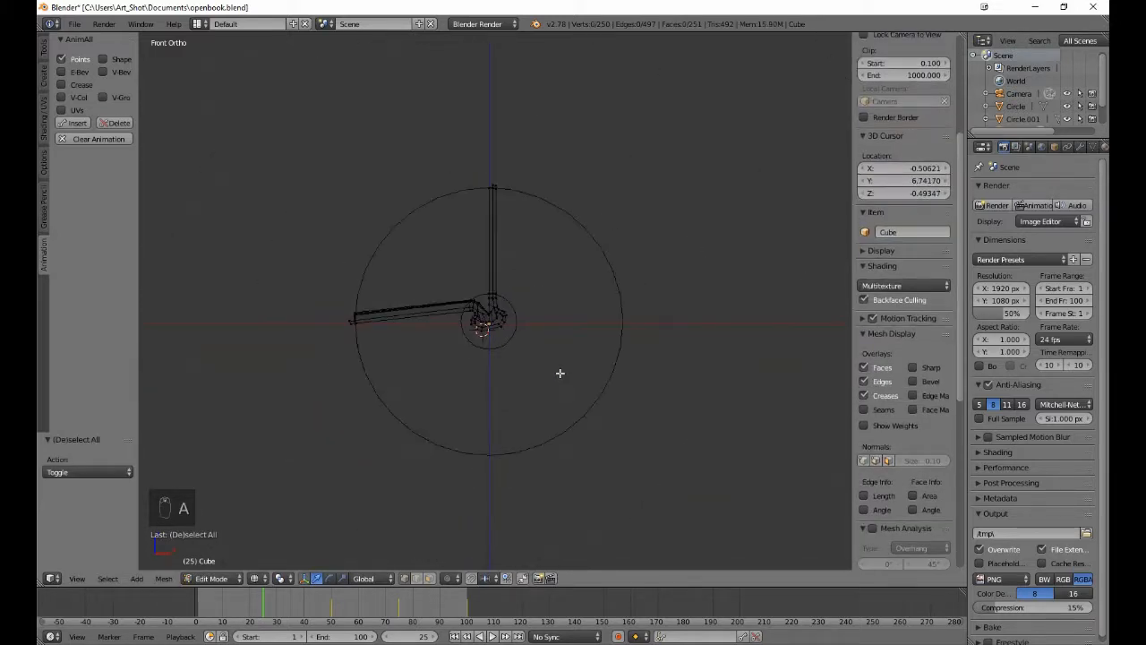
pyautogui.moveTo(561, 373); pyautogui.dragTo(594, 415, button='middle')
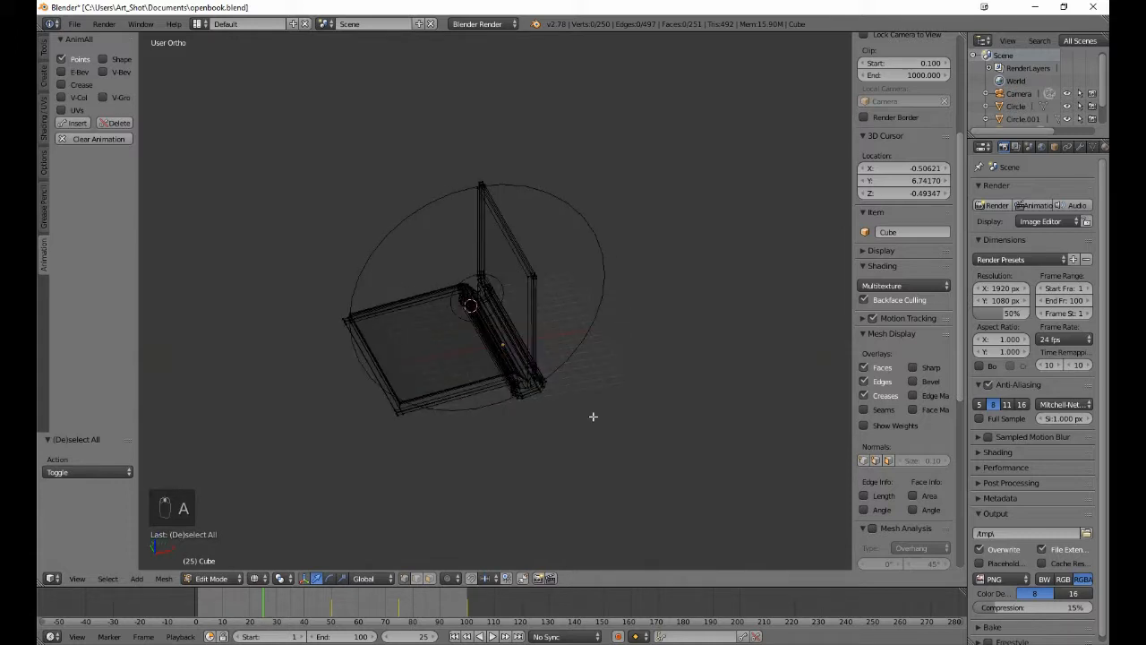
# - Select the entire book mesh and insert an AnimAll points keyframe at frame 25
pyautogui.press('a')
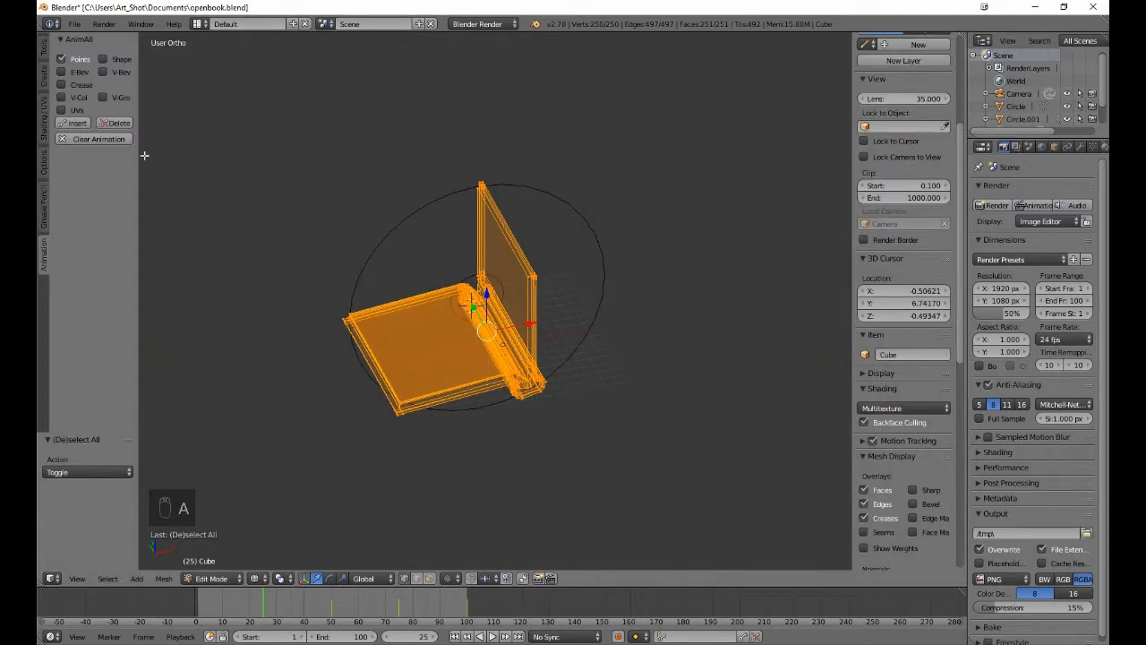
pyautogui.click(72, 125)
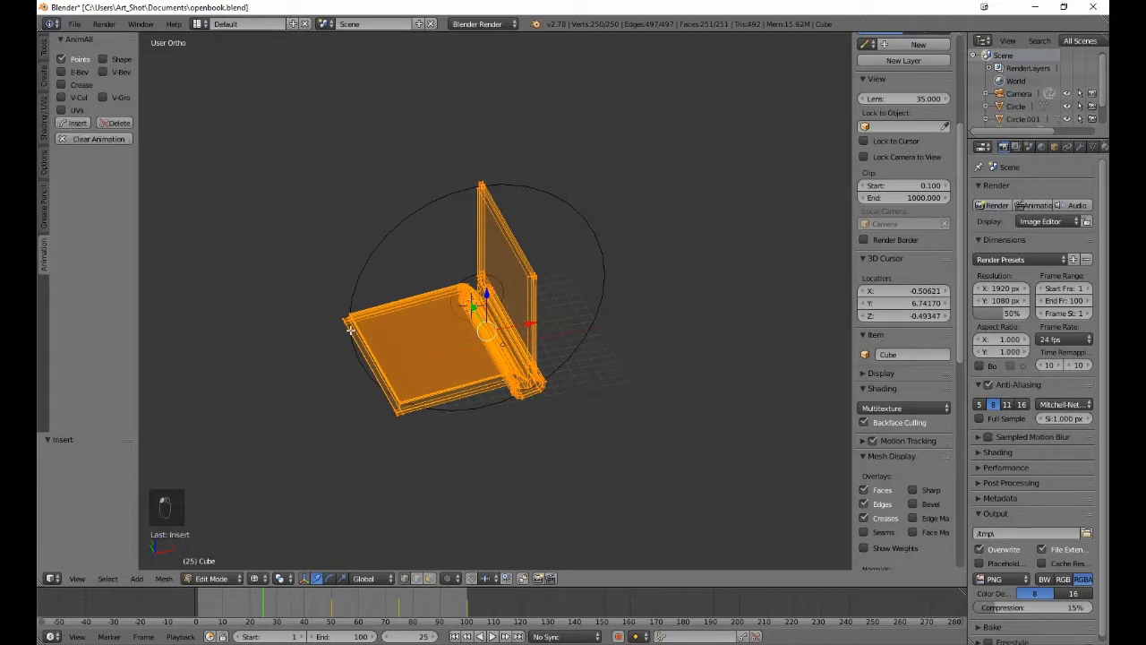
# - In the front view, clear the selection and select only the vertices at the upper end of the upright cover
pyautogui.press('KP_3')
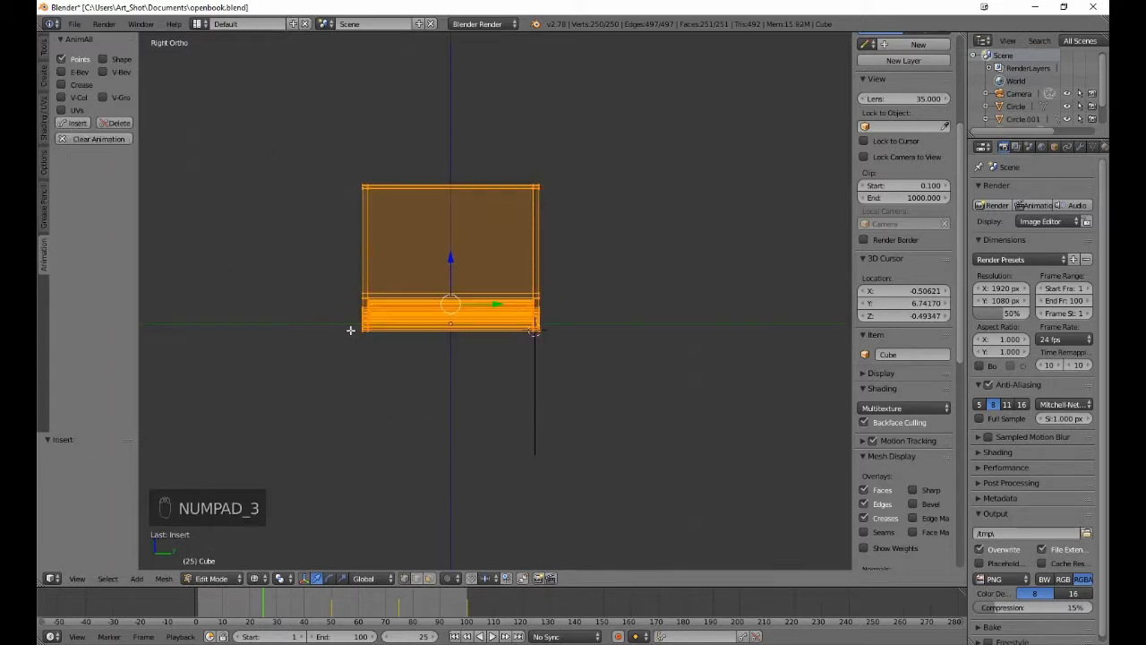
pyautogui.press('KP_1')
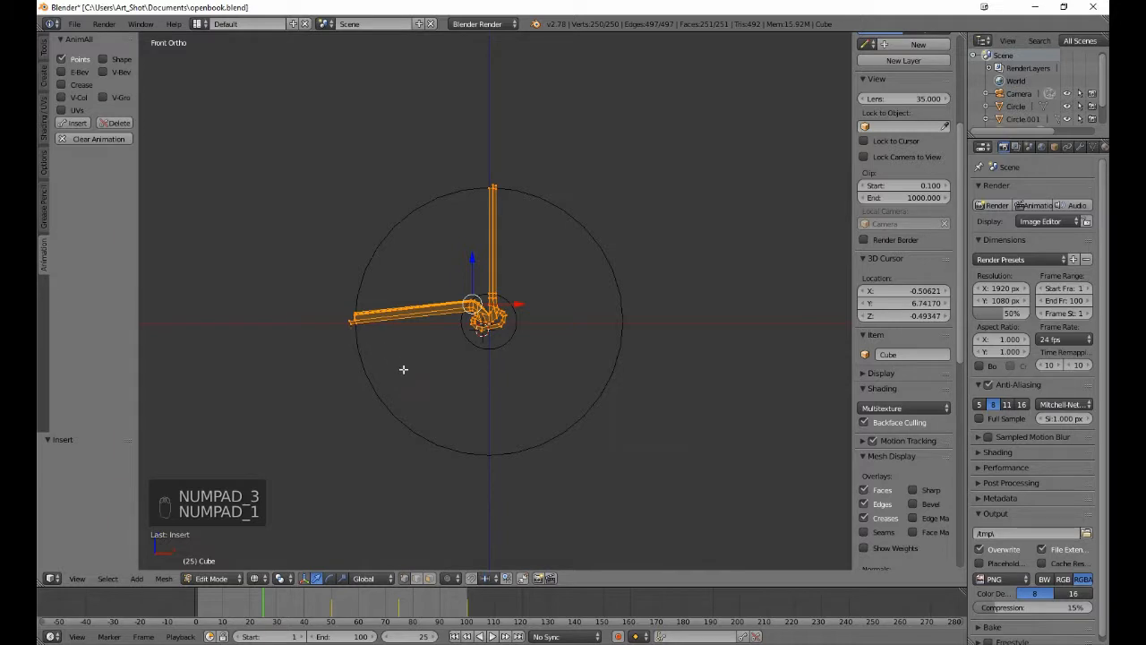
pyautogui.scroll(4, 403, 369)
pyautogui.scroll(-1, 556, 311)
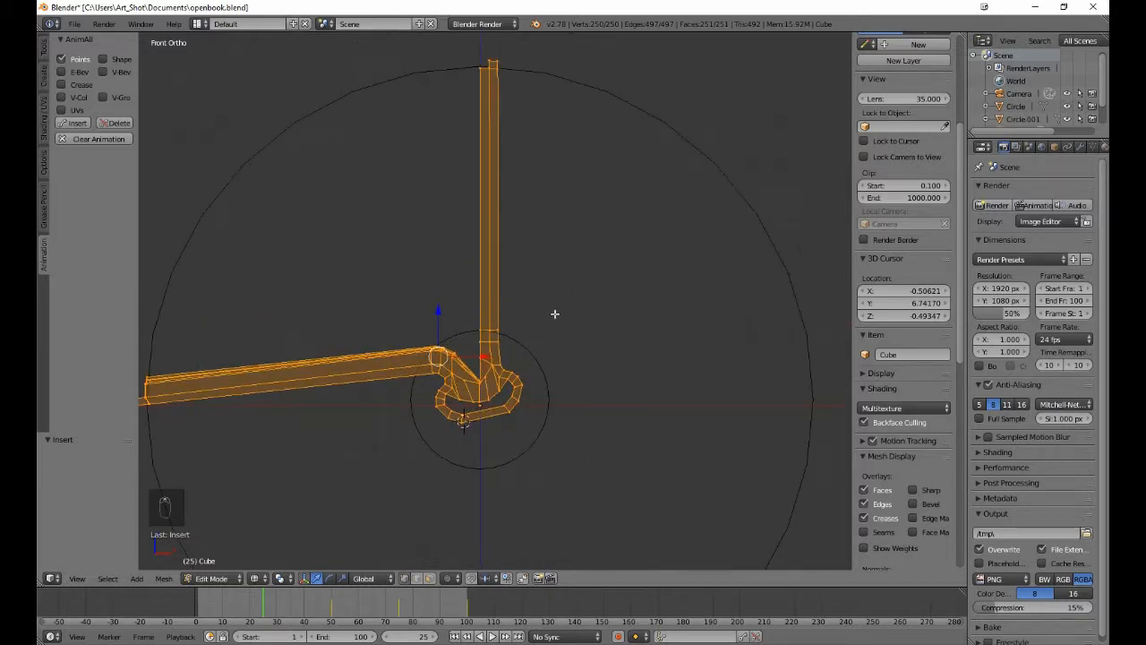
pyautogui.keyDown('shift'); pyautogui.scroll(2, 557, 326); pyautogui.keyUp('shift')
pyautogui.press('a')
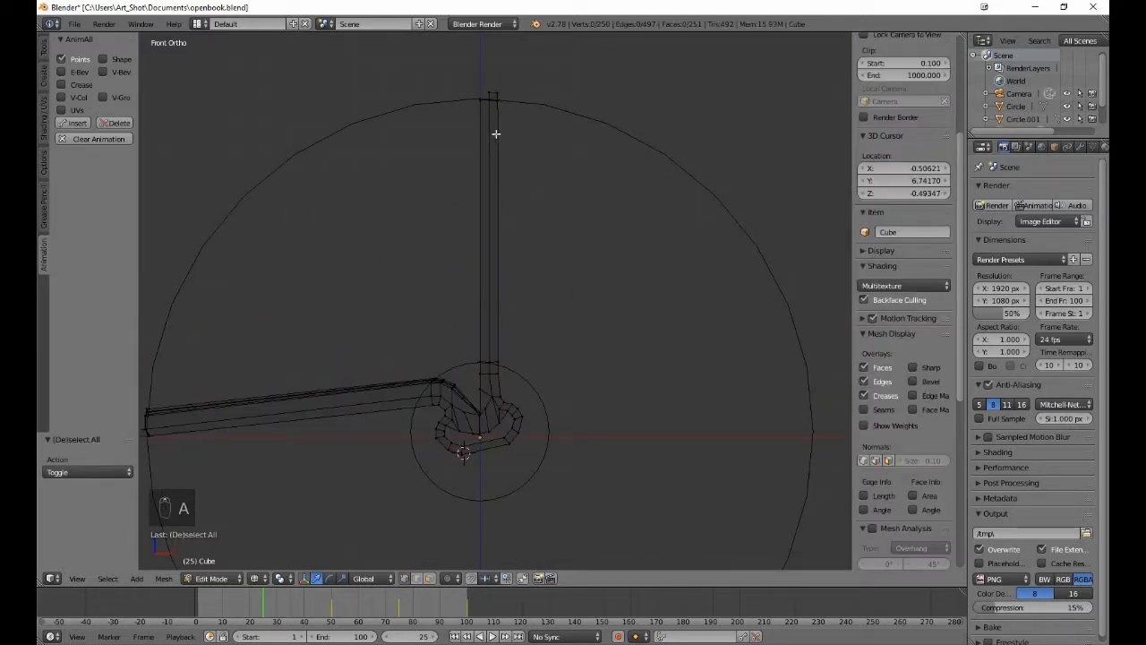
pyautogui.press('b')
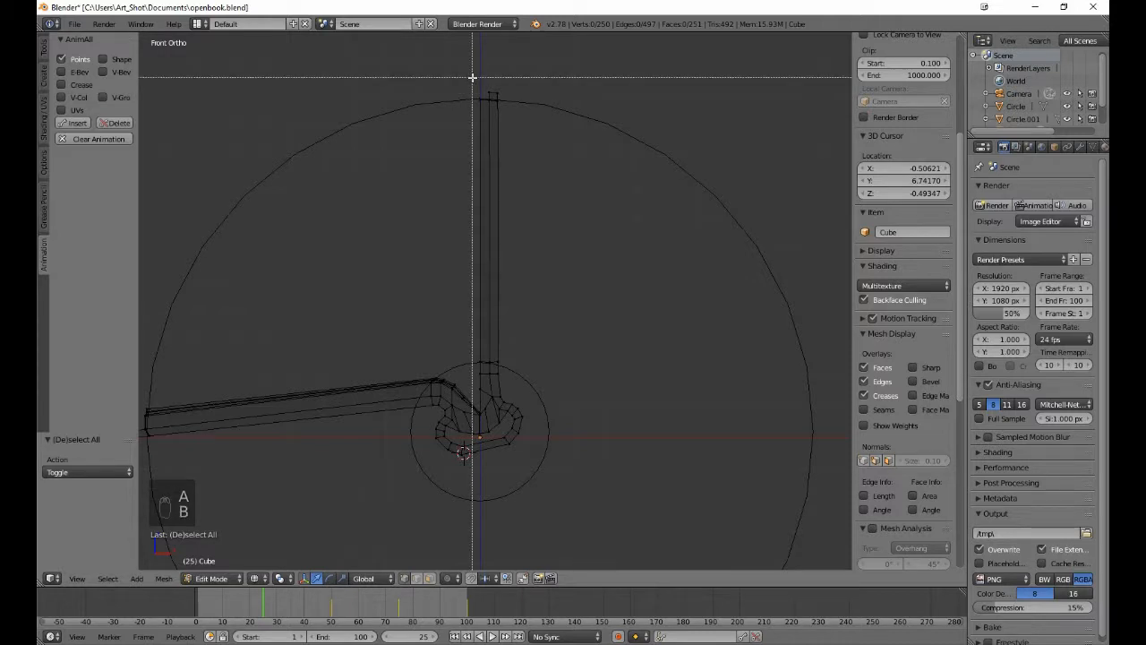
pyautogui.moveTo(473, 78); pyautogui.dragTo(541, 199)
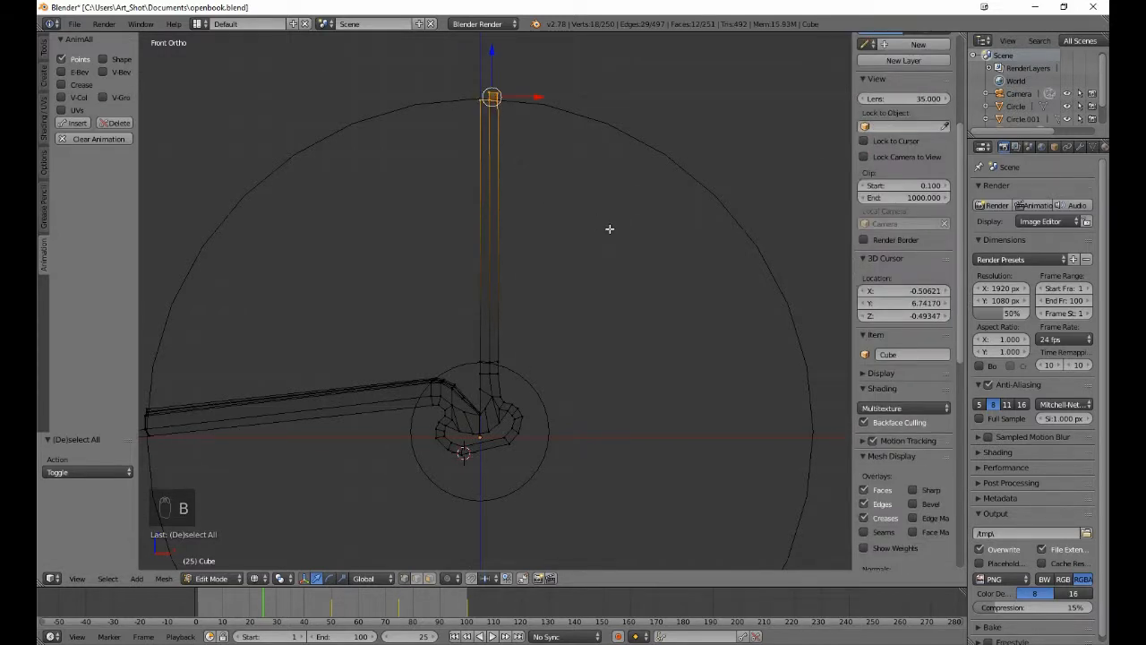
# - Try moving the upright cover's outer end about -6.823 on X and -2.778 on Z, and undo the move
pyautogui.press('g')
pyautogui.click(397, 315)
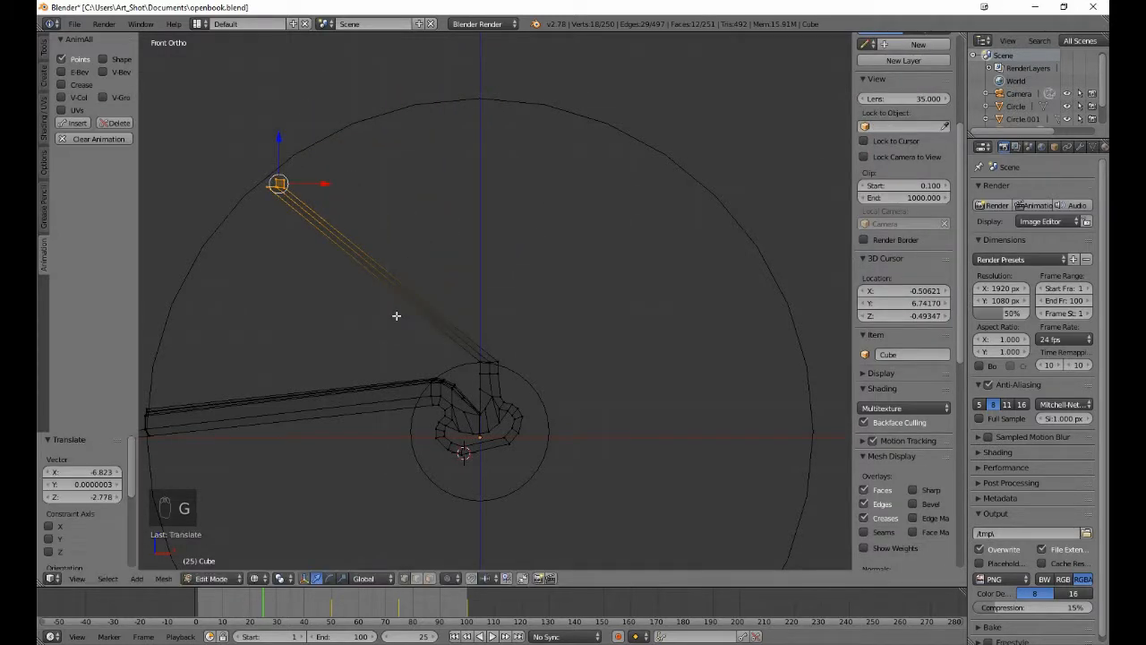
pyautogui.keyDown('shift'); pyautogui.moveTo(374, 335); pyautogui.dragTo(660, 343, button='middle'); pyautogui.keyUp('shift')
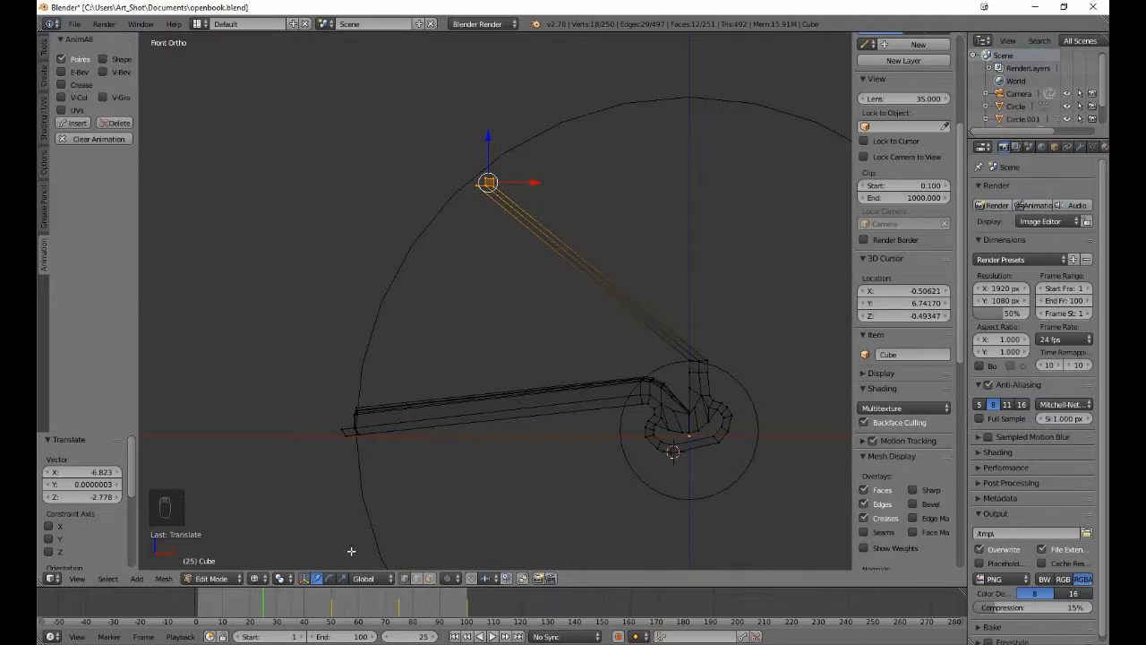
pyautogui.hotkey('ctrl', 'z')
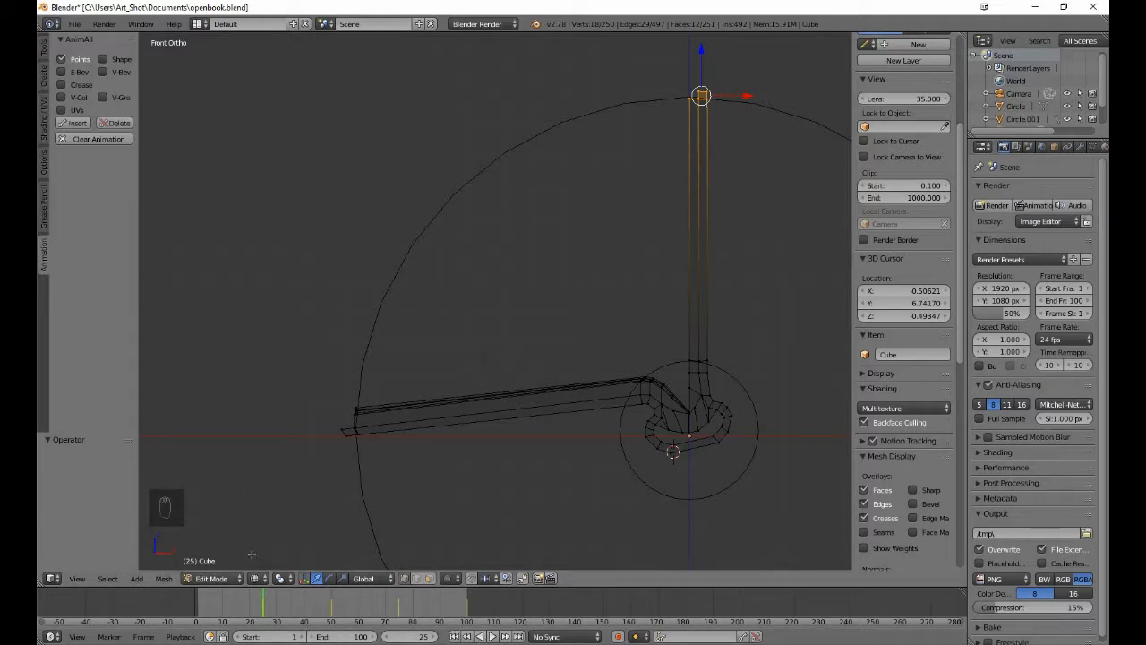
# - Play the animation in Object Mode, check the closing motion from several angles in wireframe and solid shading, and stop playback
pyautogui.click(244, 581)
pyautogui.click(244, 557)
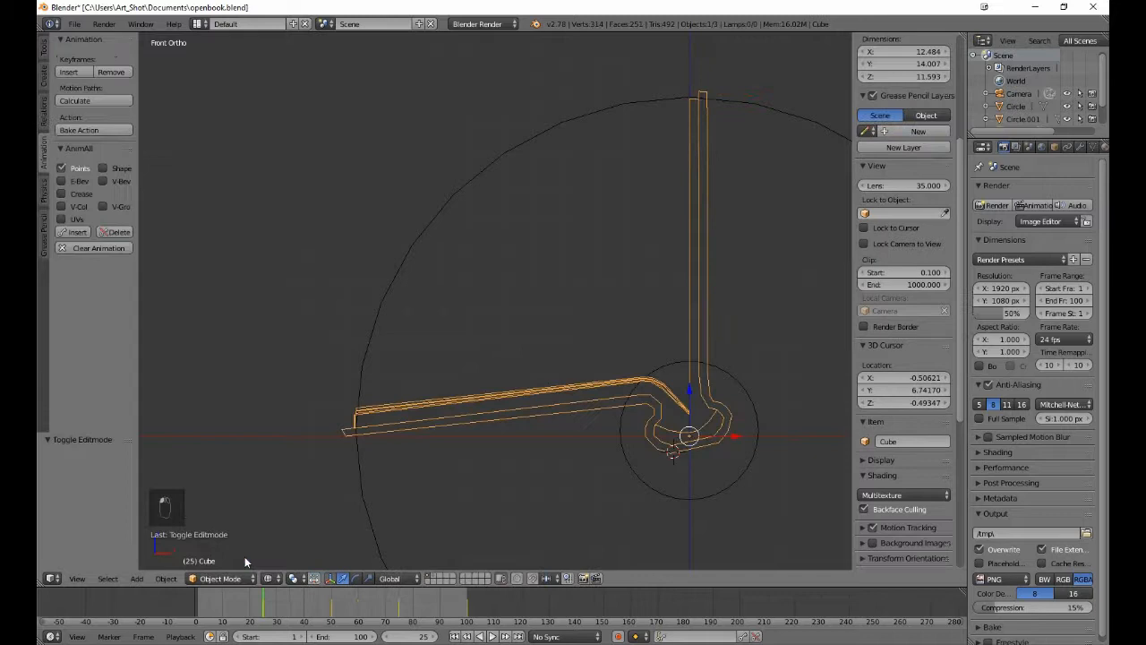
pyautogui.click(491, 636)
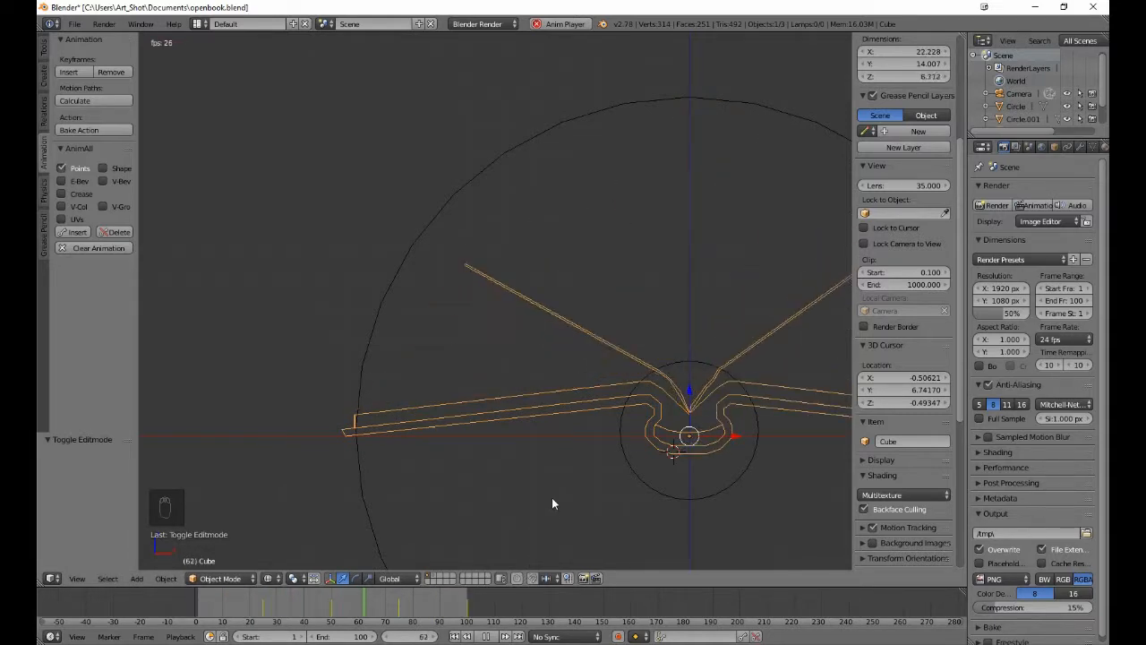
pyautogui.scroll(-3, 552, 497)
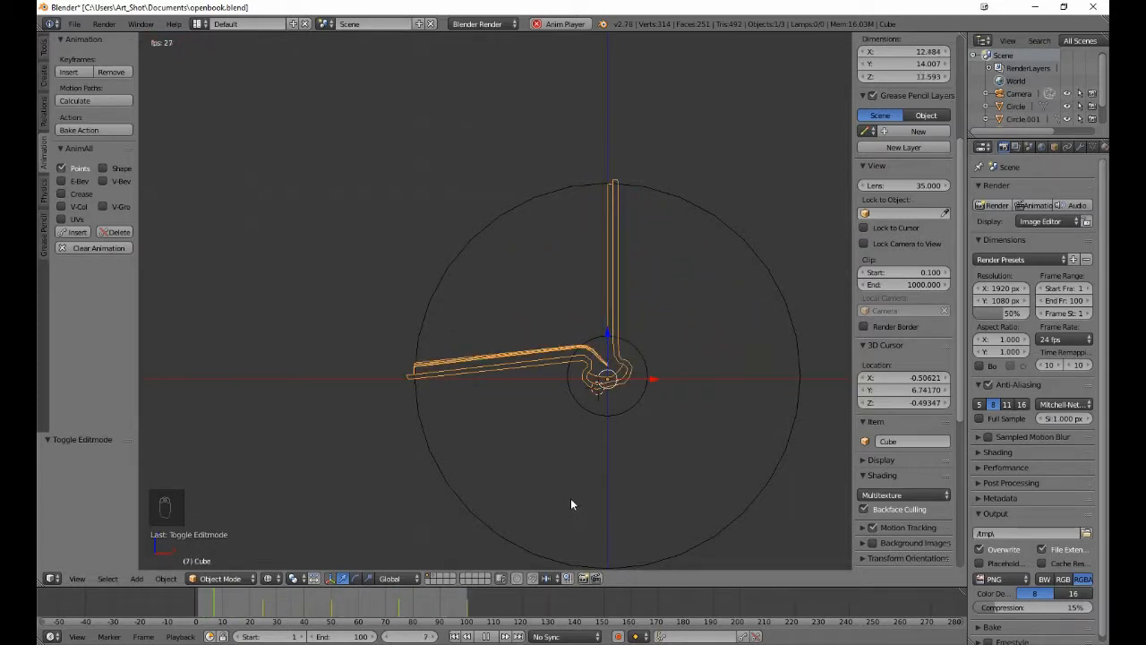
pyautogui.moveTo(571, 488); pyautogui.dragTo(610, 537, button='middle')
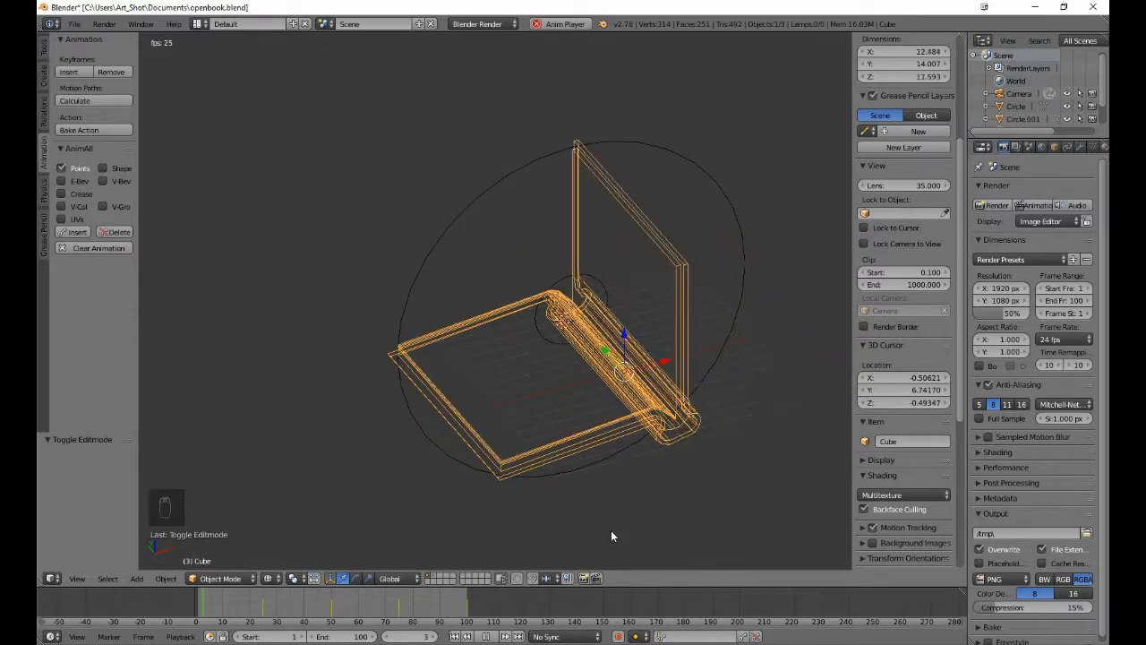
pyautogui.moveTo(609, 531); pyautogui.dragTo(571, 490, button='middle')
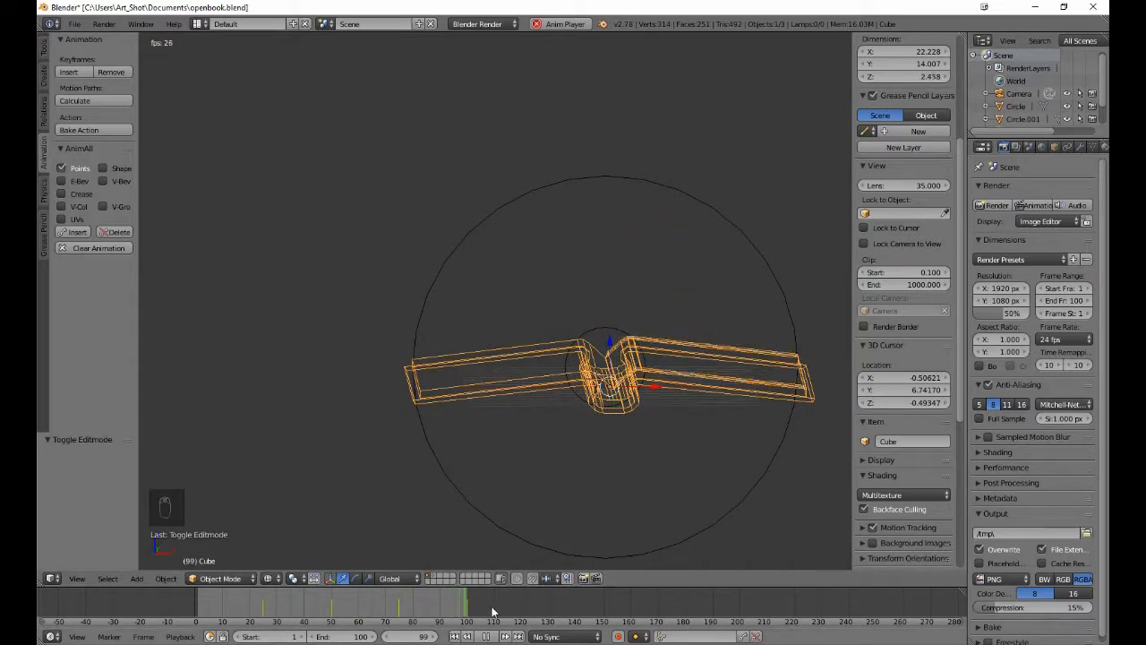
pyautogui.press('z')
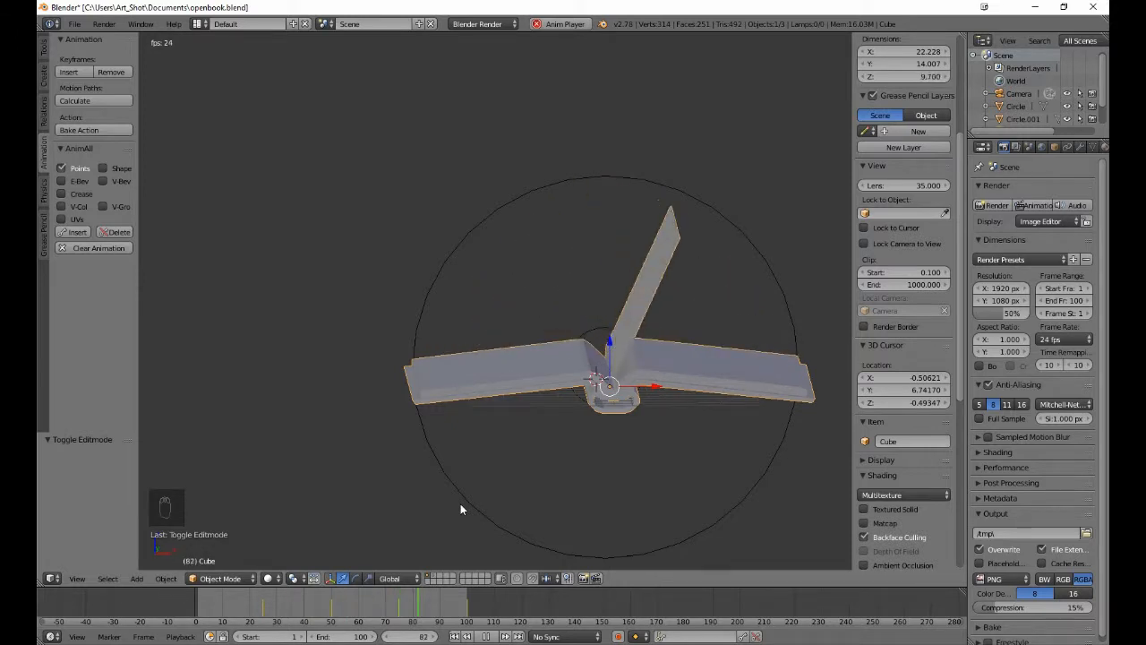
pyautogui.click(489, 636)
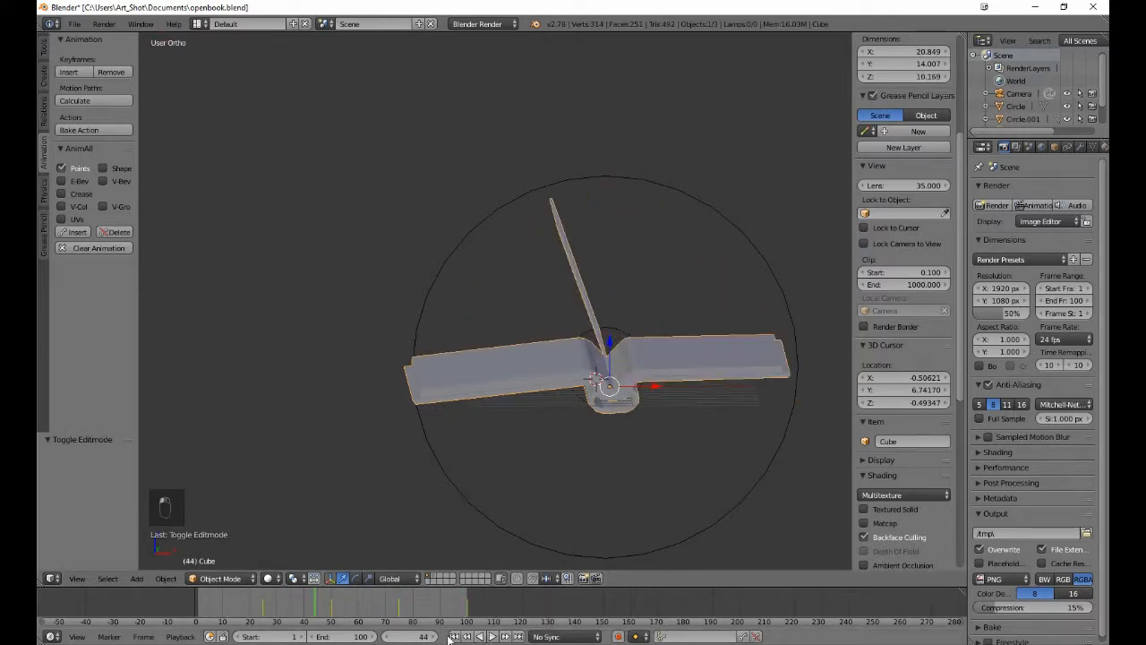
# - At frame 36, move the right cover's outer end about 1.695 on X and 2.048 on Z onto the large guide circle
pyautogui.click(293, 614)
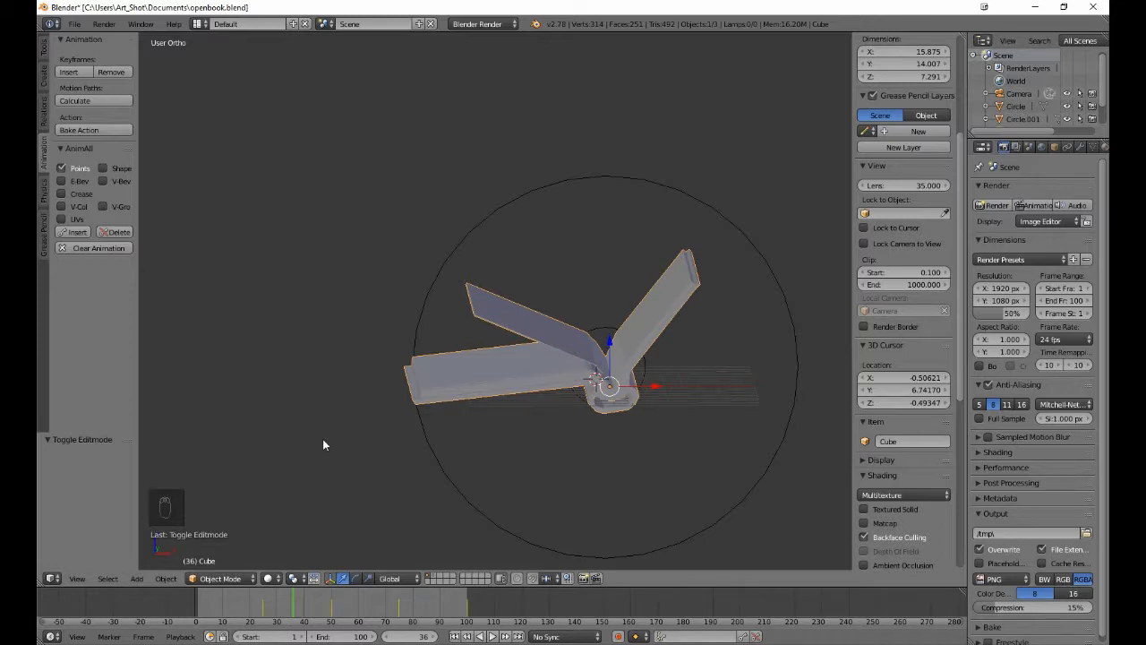
pyautogui.press('Tab')
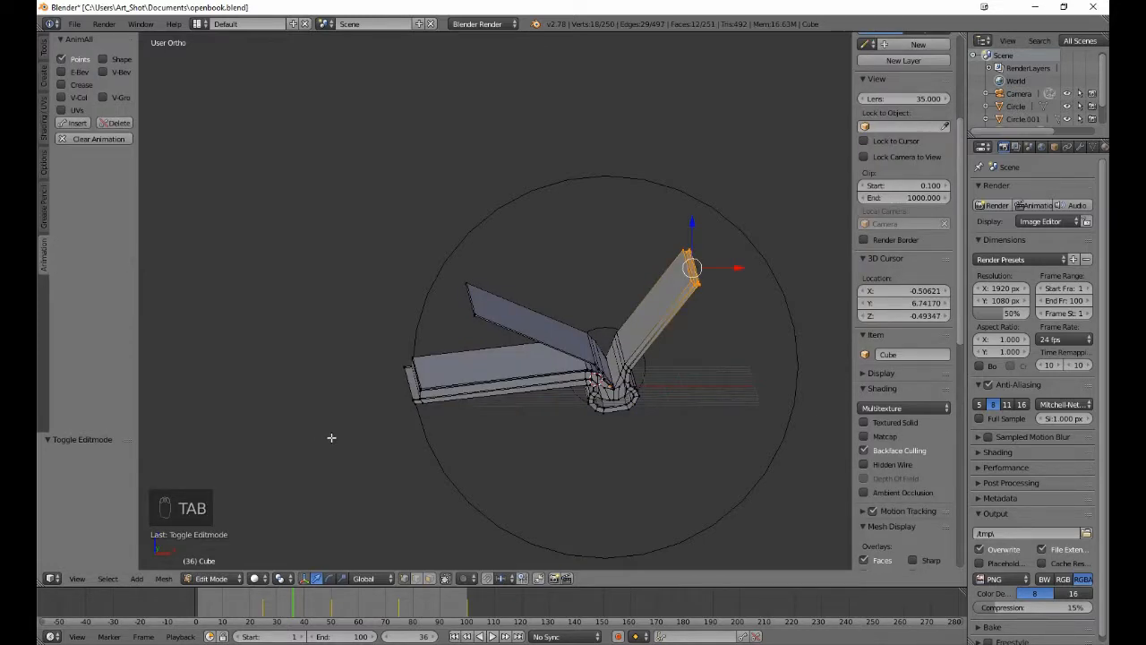
pyautogui.press('KP_1')
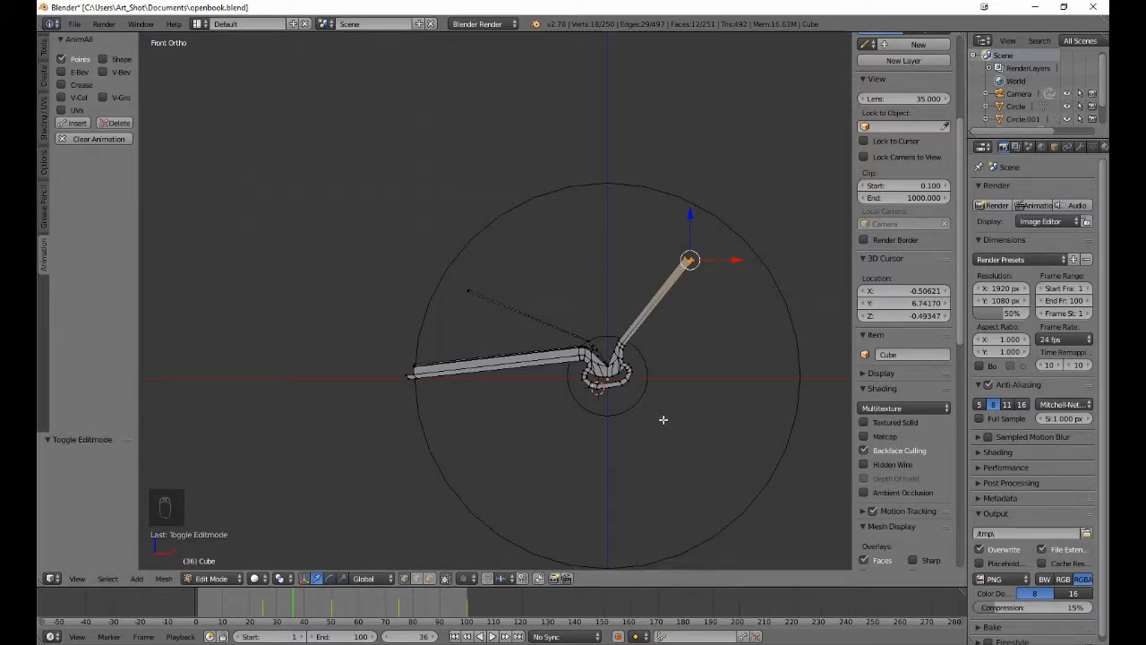
pyautogui.press('g')
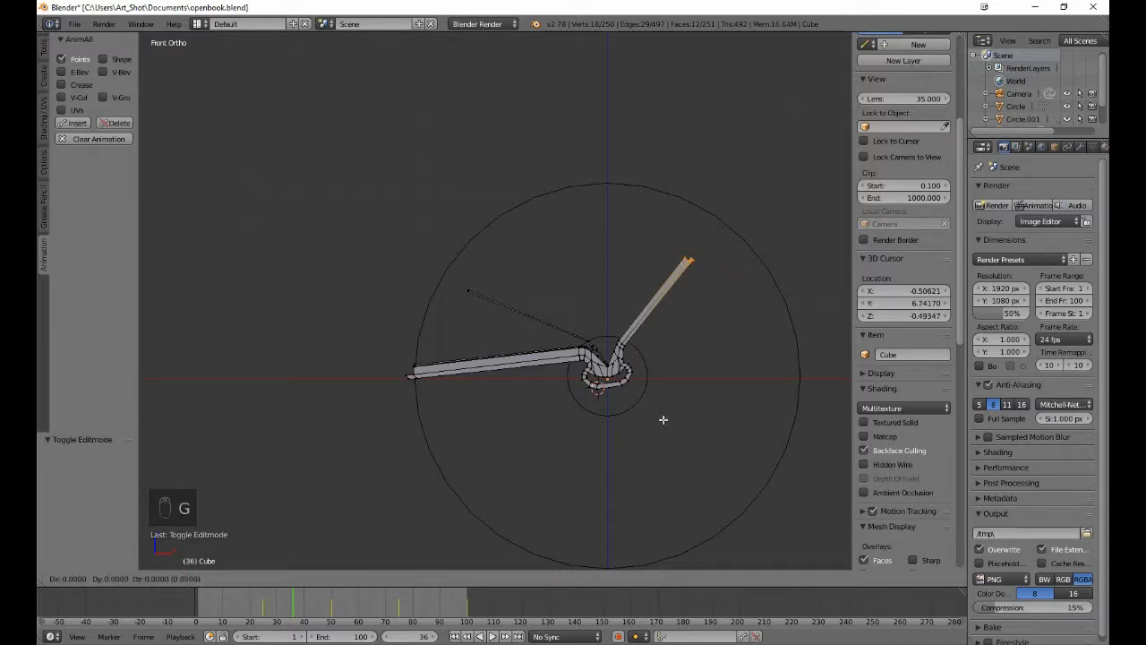
pyautogui.click(693, 382)
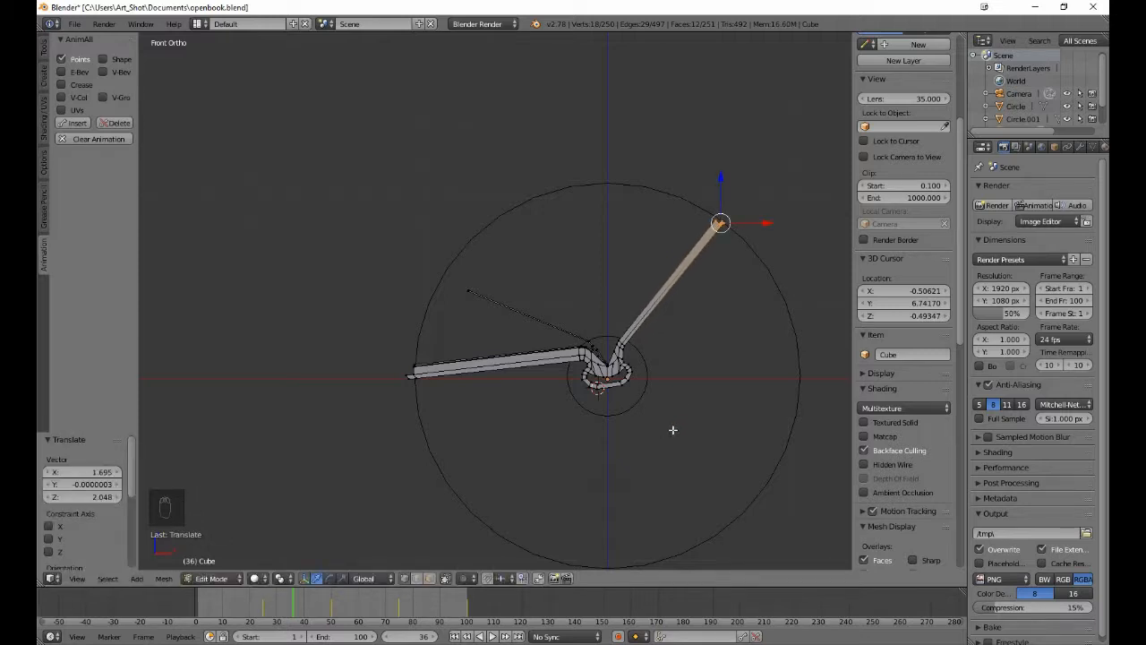
# - Select the entire book mesh and insert an AnimAll points keyframe at frame 36
pyautogui.press('a')
pyautogui.press('a')
pyautogui.press('a')
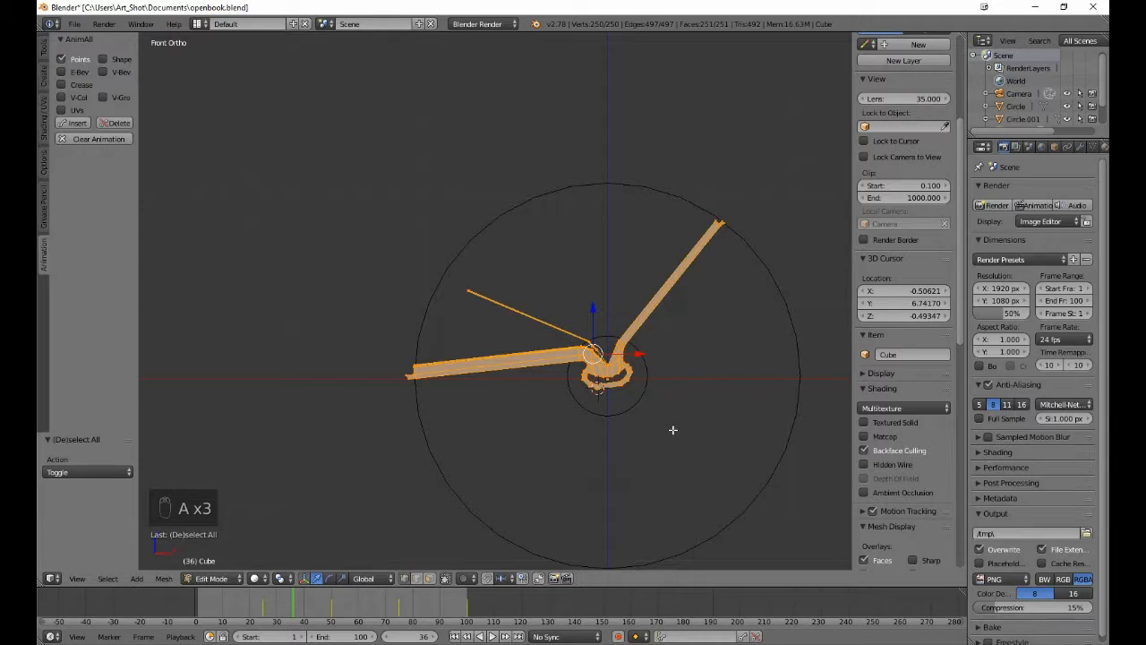
pyautogui.click(72, 123)
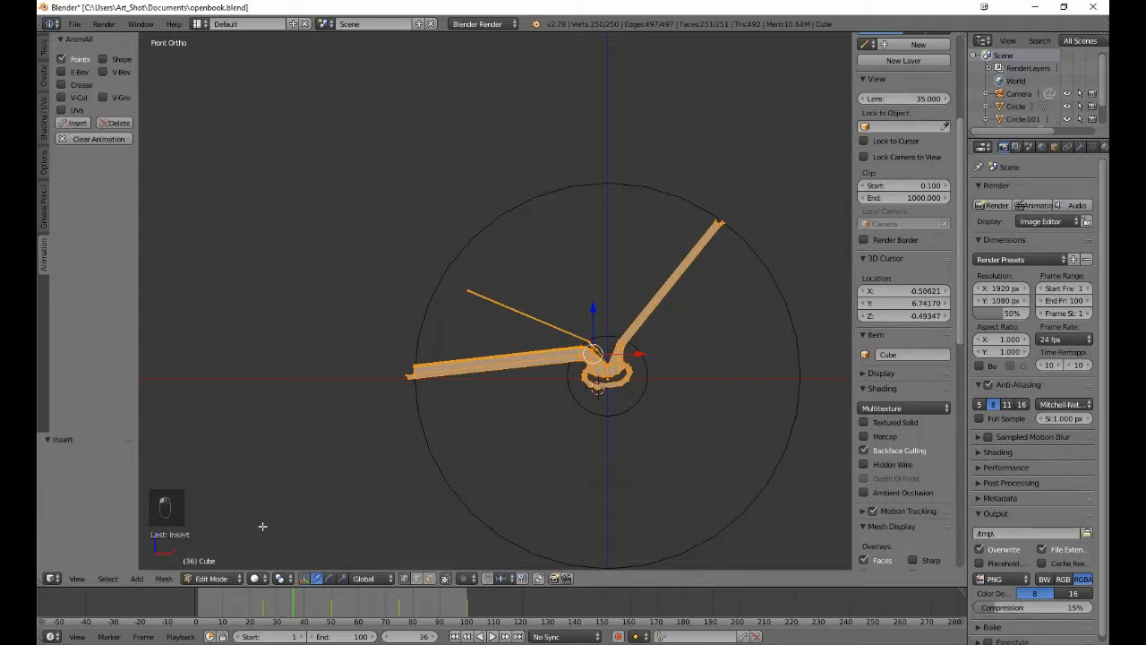
# - Return to the first frame, leave Edit Mode, and play the animation to check the cover's path against the guide circle
pyautogui.press('Left')
pyautogui.press('Left')
pyautogui.press('Left')
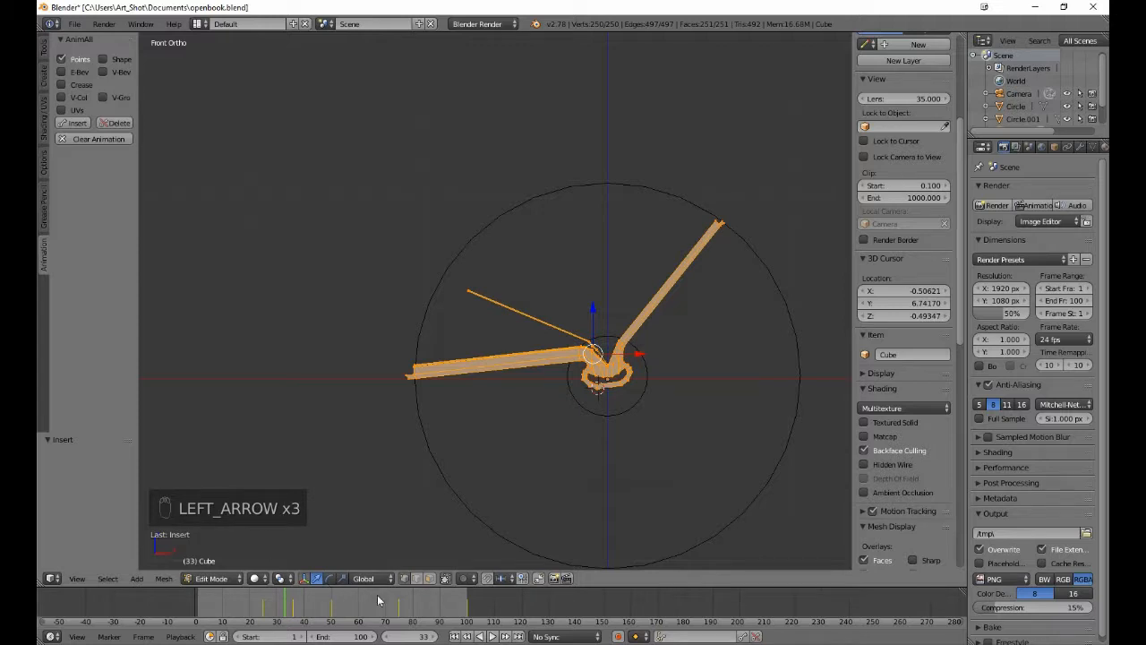
pyautogui.click(457, 636)
pyautogui.press('Tab')
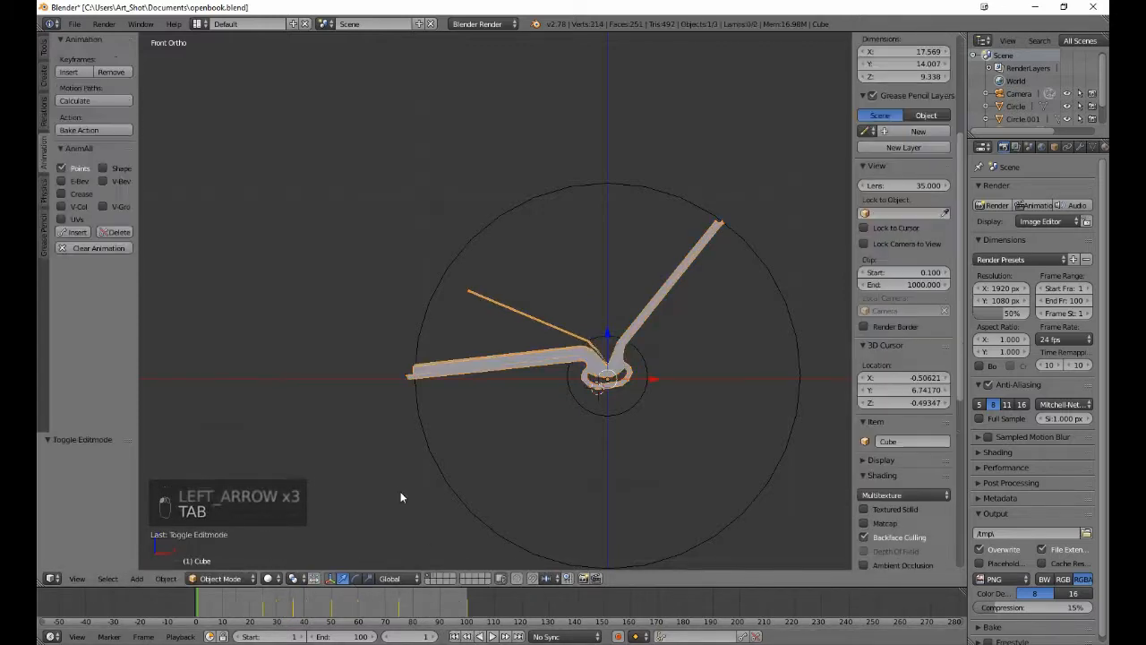
pyautogui.click(492, 636)
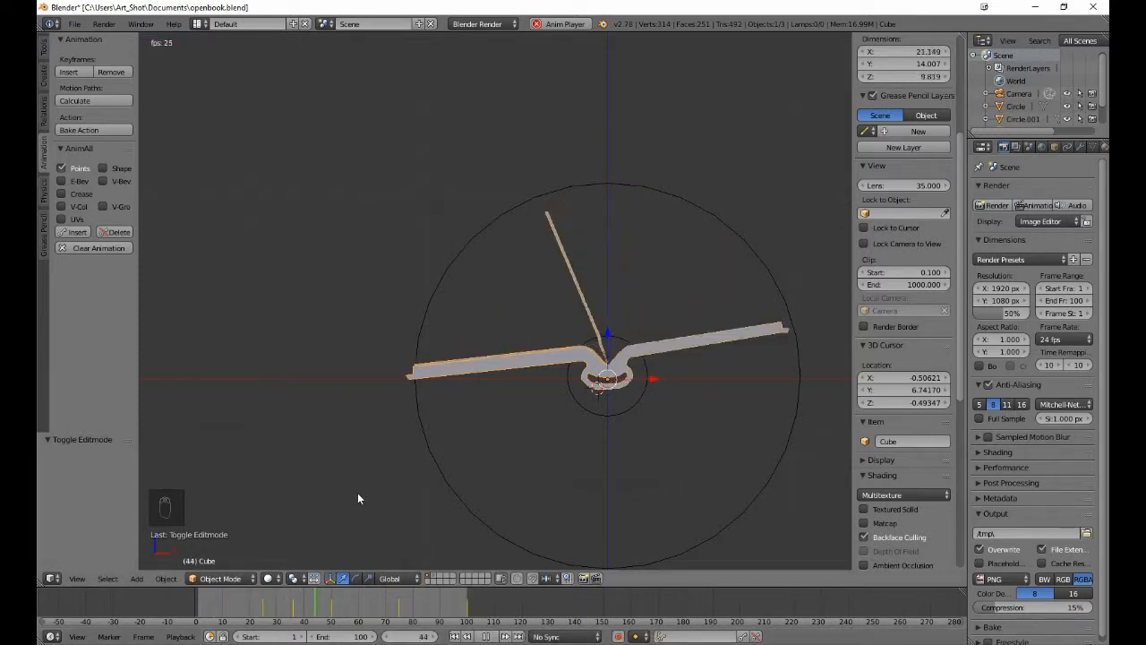
pyautogui.click(484, 636)
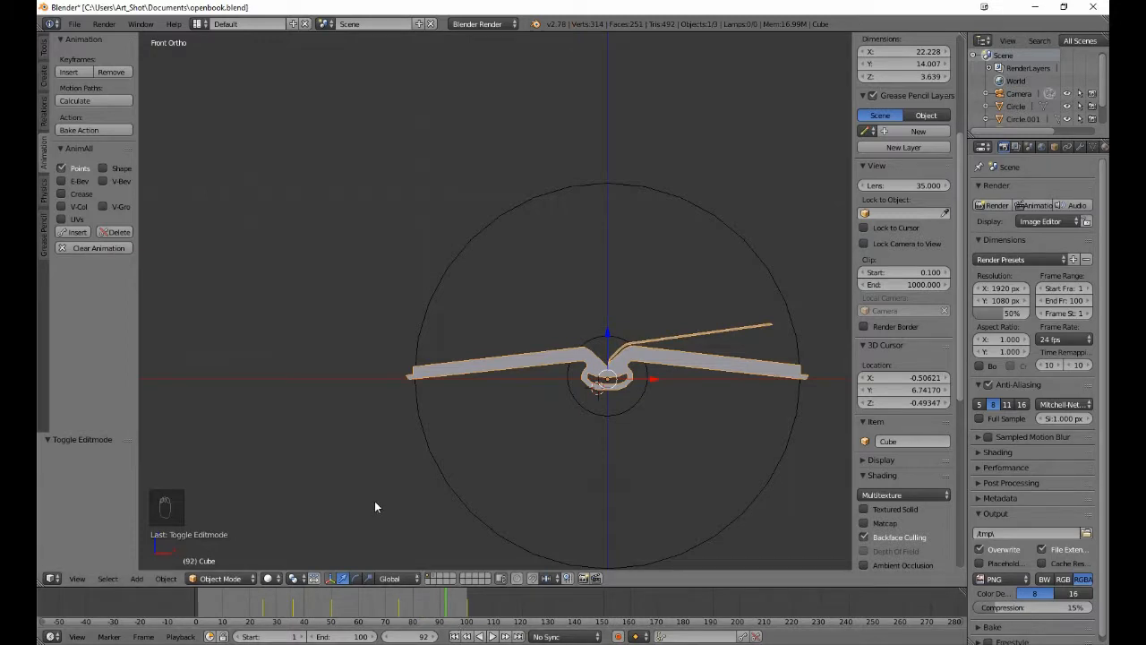
# - Step through the page turn between frames 92 and 83 and stop at frame 86
pyautogui.press('Left')
pyautogui.press('Left')
pyautogui.press('Left')
pyautogui.press('Left')
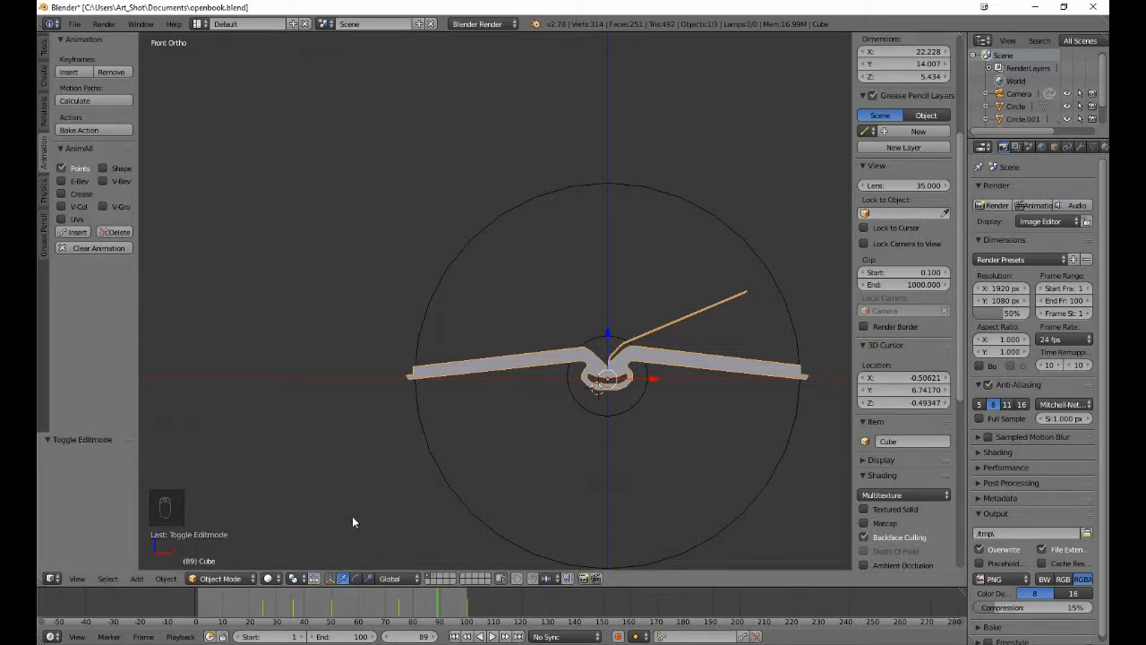
pyautogui.press('Left')
pyautogui.press('Left')
pyautogui.press('Left')
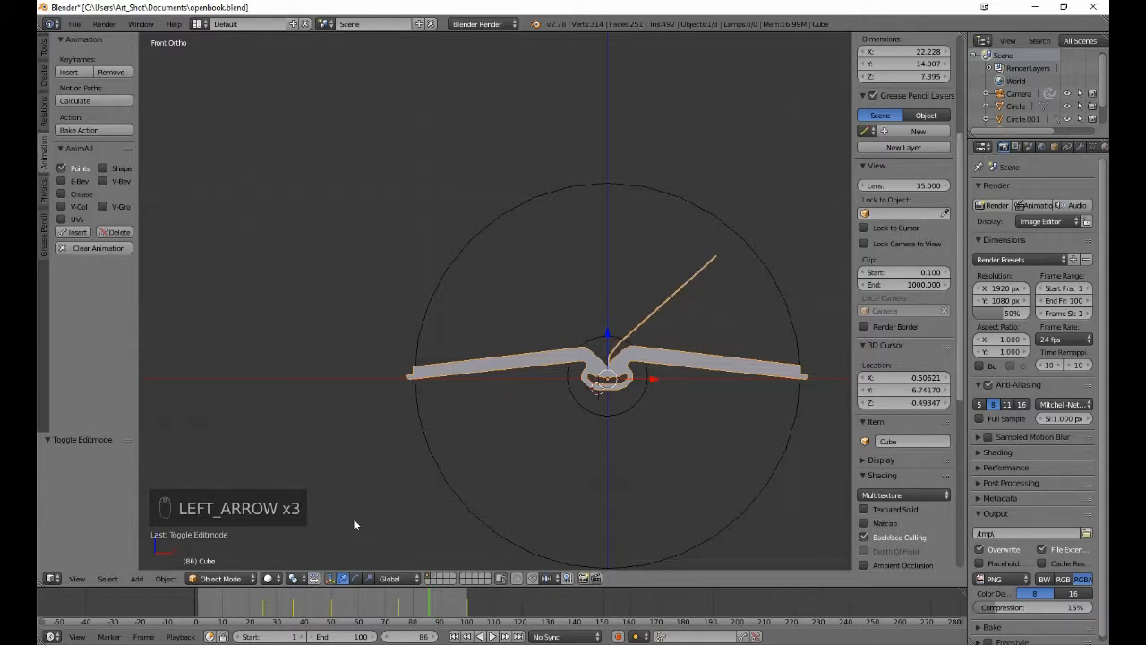
pyautogui.press('Left')
pyautogui.press('Left')
pyautogui.press('Left')
pyautogui.press('Left')
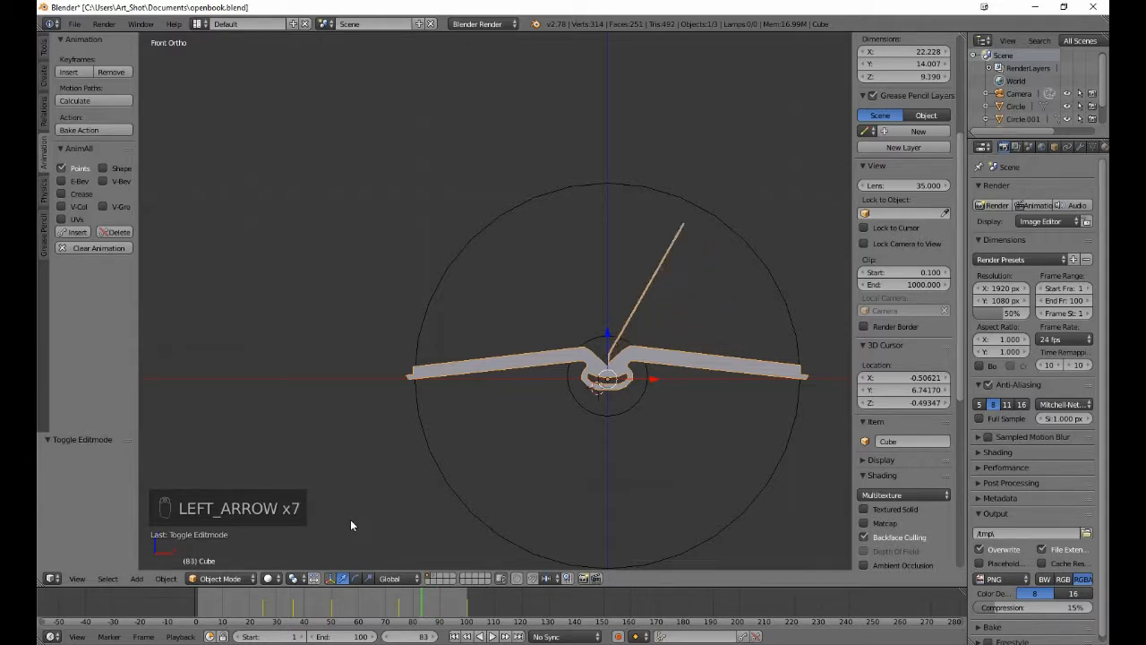
pyautogui.press('Right')
pyautogui.press('Right')
pyautogui.press('Right')
pyautogui.press('Right')
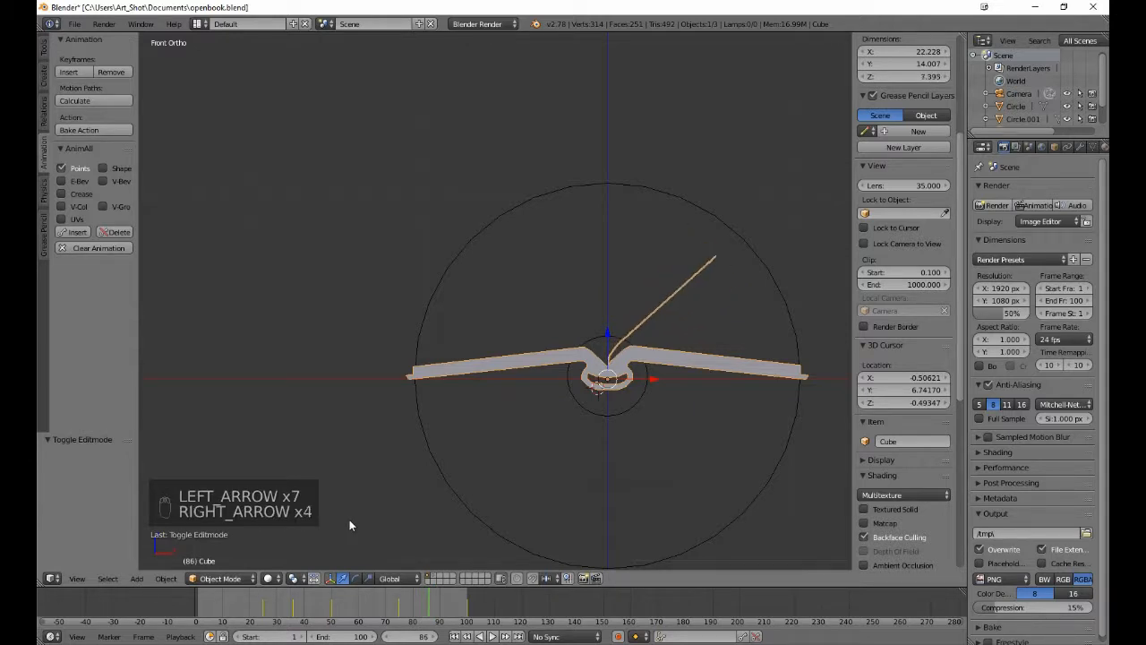
# - At frame 86, move the turning page's raised outer end up and outward onto the large guide circle in wireframe Edit Mode
pyautogui.press('Tab')
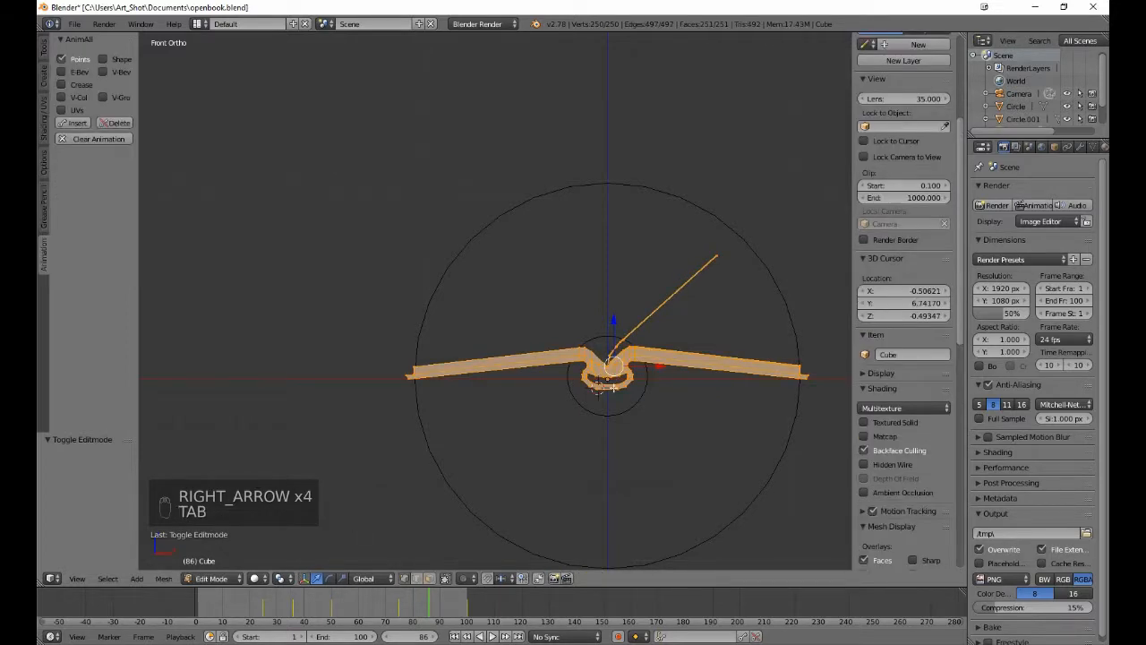
pyautogui.press('a')
pyautogui.press('z')
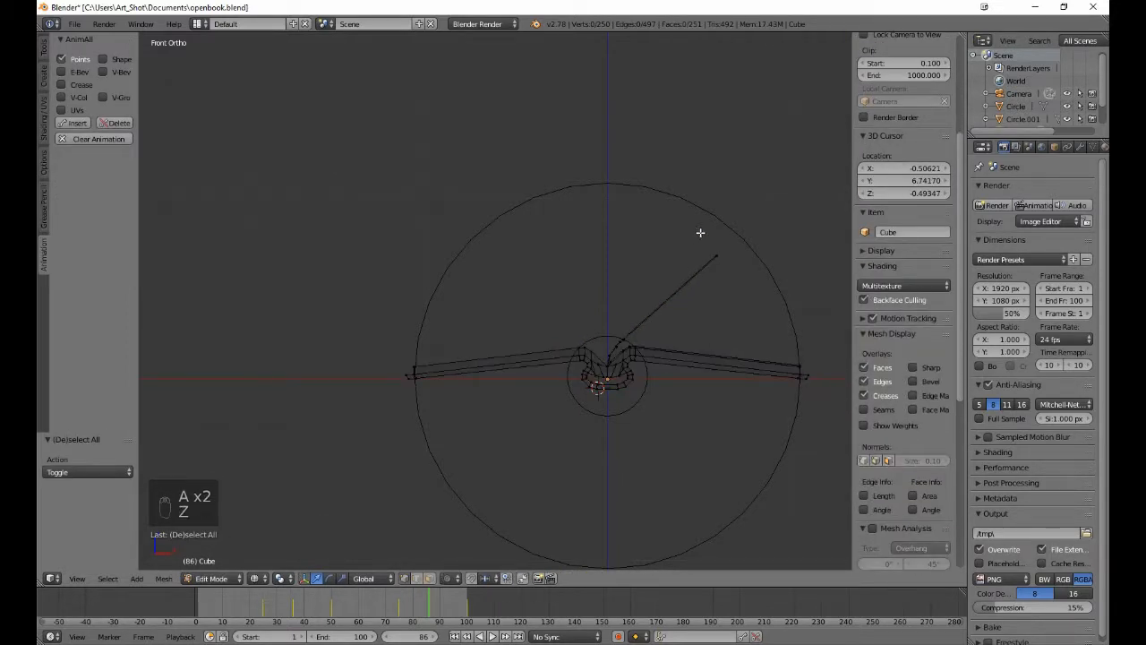
pyautogui.press('b')
pyautogui.moveTo(701, 233); pyautogui.dragTo(745, 285)
pyautogui.press('g')
pyautogui.click(747, 313)
# - Select the entire book mesh and insert an AnimAll points keyframe at frame 86
pyautogui.press('a')
pyautogui.press('a')
pyautogui.click(74, 122)
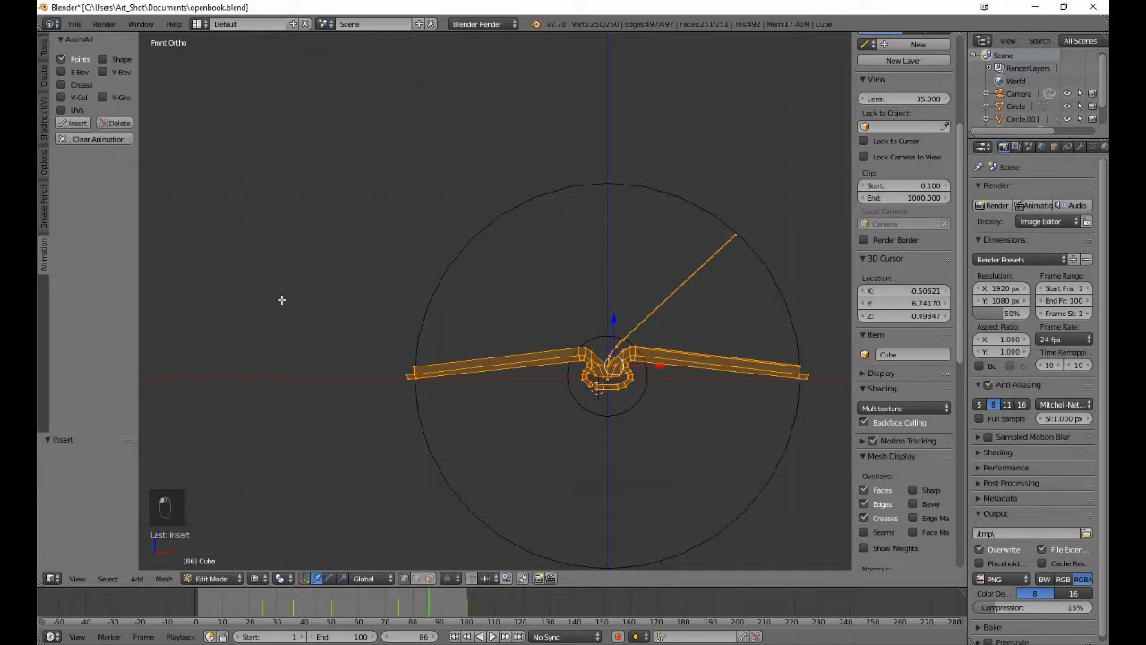
# - Step backward through the page turn, leave Edit Mode, and play the animation to check the page's path against the guide circle
pyautogui.press('Left')
pyautogui.press('Left')
pyautogui.press('Left')
pyautogui.press('Left')
pyautogui.press('Left')
pyautogui.press('Left')
pyautogui.press('Left')
pyautogui.press('Left')
pyautogui.press('Left')
pyautogui.press('Left')
pyautogui.press('Left')
pyautogui.press('Left')
pyautogui.press('Left')
pyautogui.press('Left')
pyautogui.press('Left')
pyautogui.press('Left')
pyautogui.press('Left')
pyautogui.press('Left')
pyautogui.press('Left')
pyautogui.press('Left')
pyautogui.press('Left')
pyautogui.press('Left')
pyautogui.press('Left')
pyautogui.press('Tab')
pyautogui.click(488, 636)
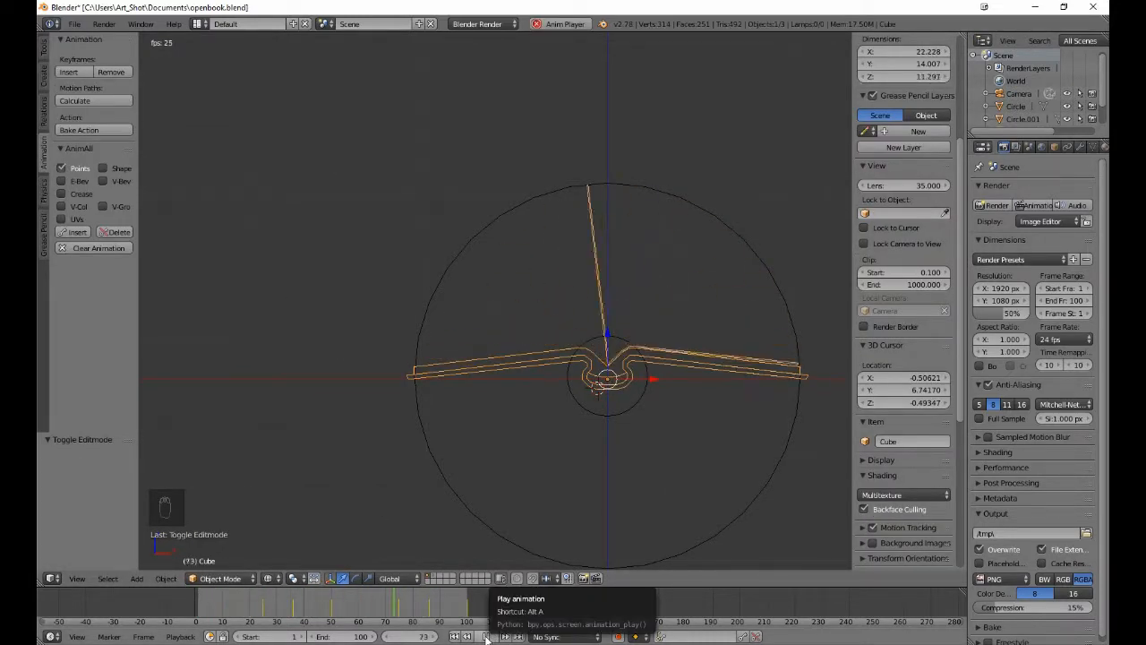
pyautogui.click(486, 636)
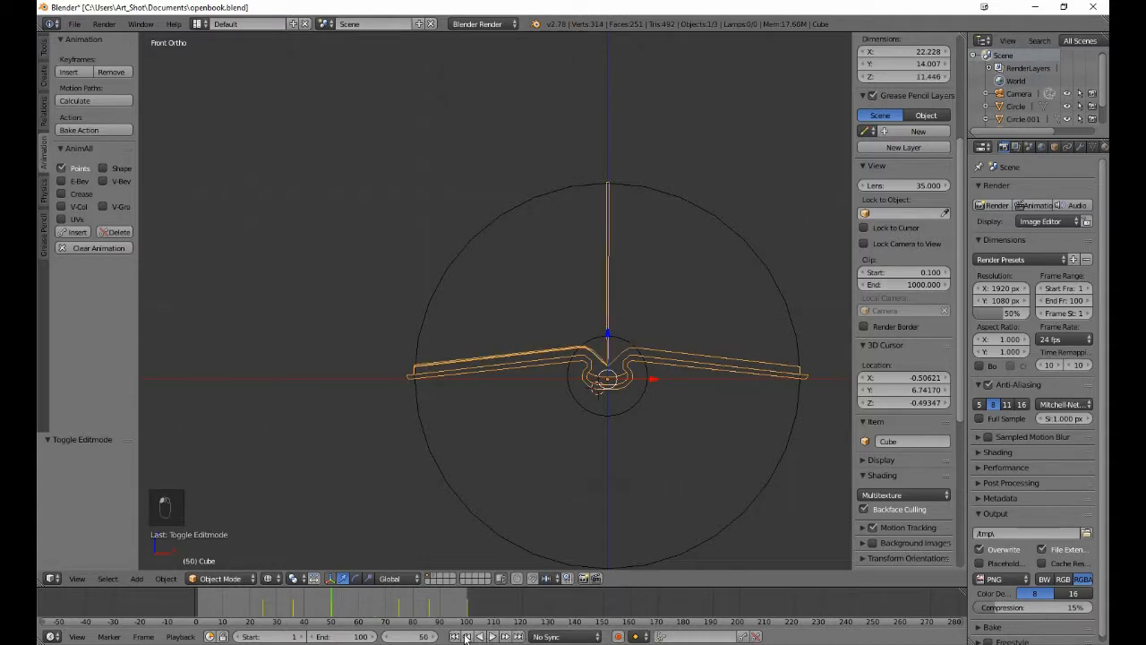
# - At frame 61, move the right page's outer end 0.953 on X and 1.130 on Z onto the large guide circle
pyautogui.moveTo(437, 640); pyautogui.dragTo(447, 639)
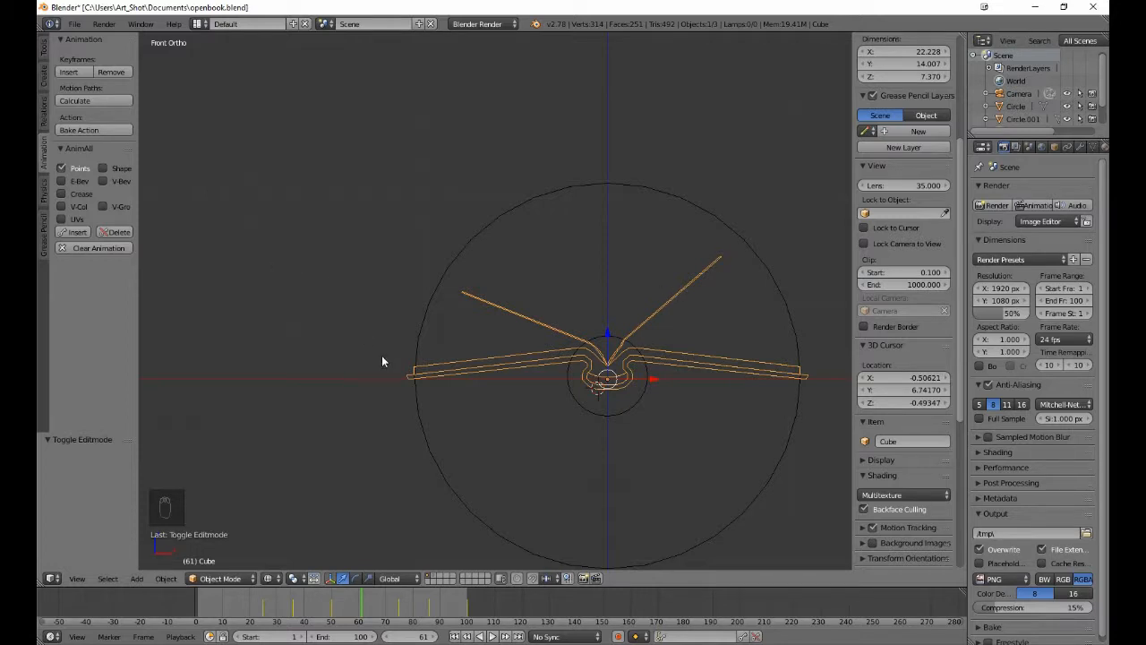
pyautogui.press('Tab')
pyautogui.press('a')
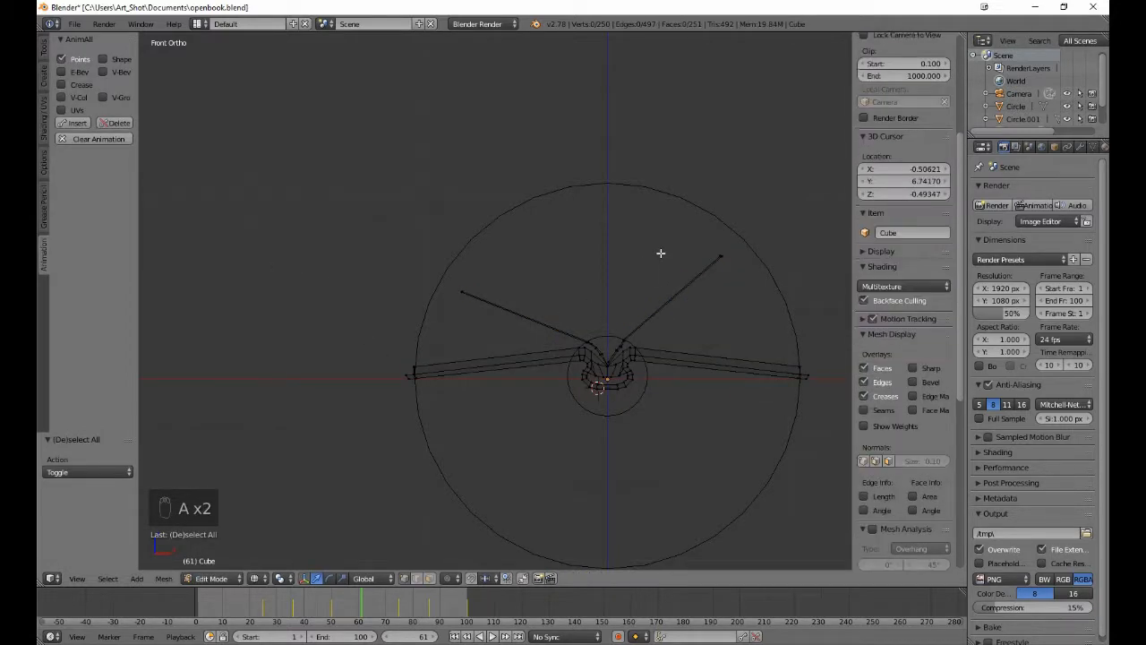
pyautogui.press('b')
pyautogui.moveTo(677, 244); pyautogui.dragTo(747, 260)
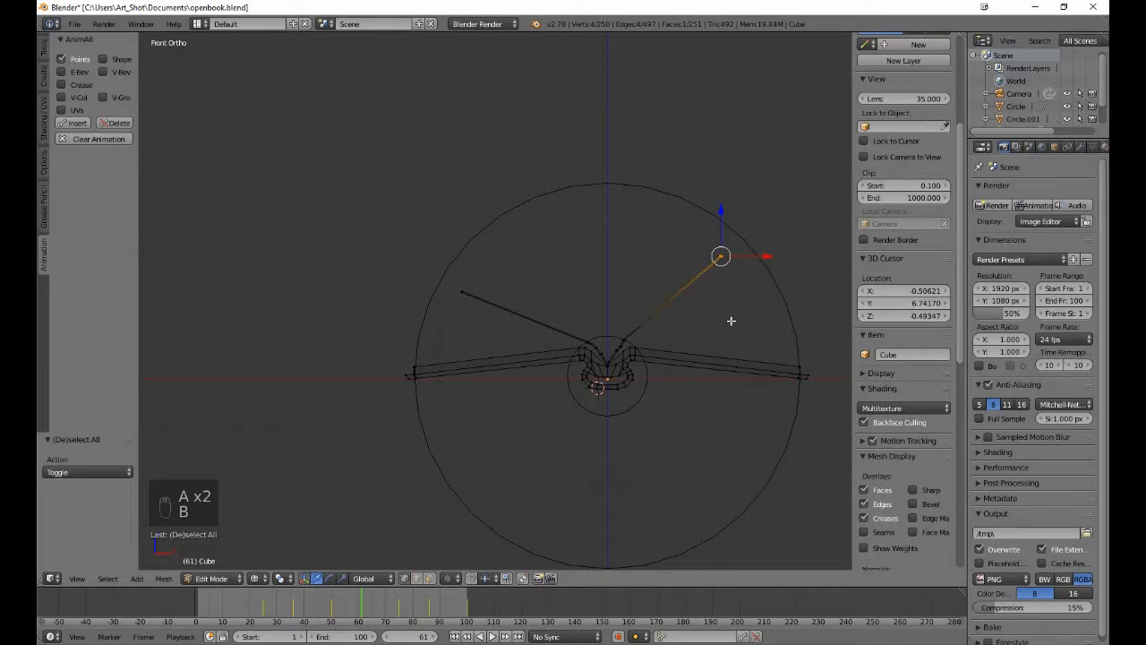
pyautogui.press('g')
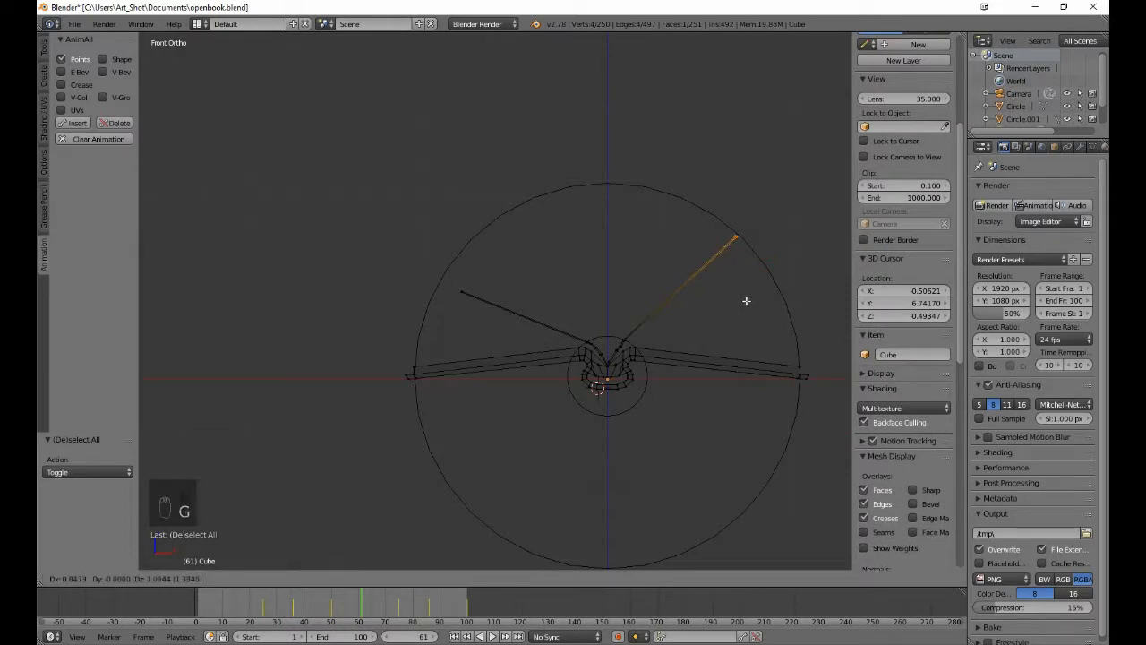
pyautogui.click(747, 301)
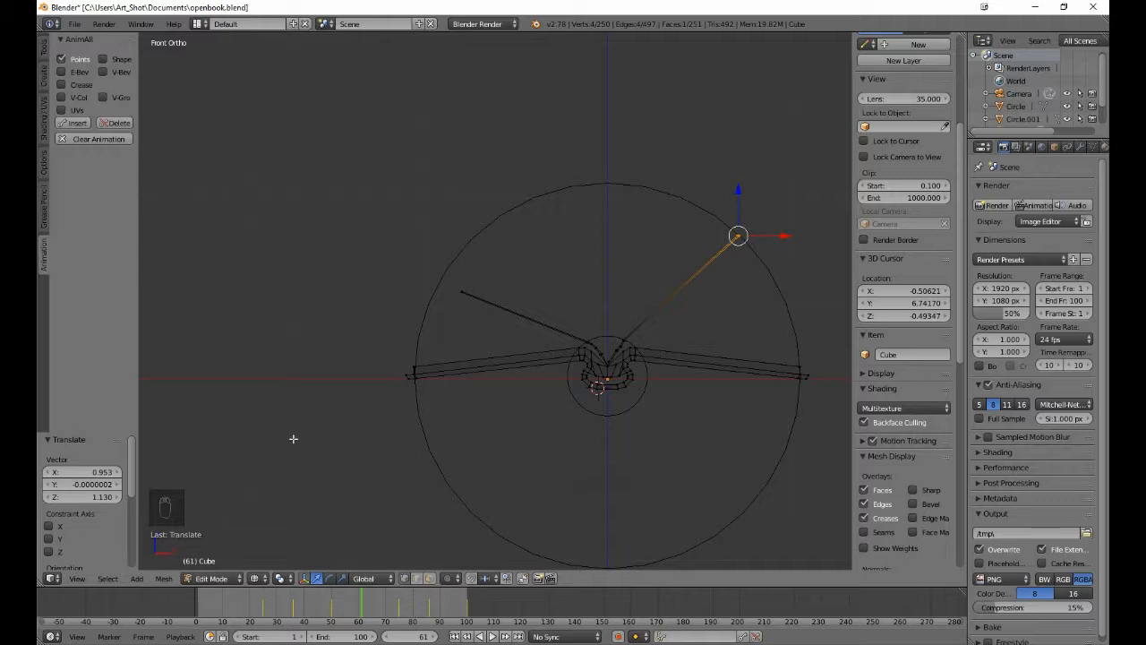
pyautogui.click(74, 123)
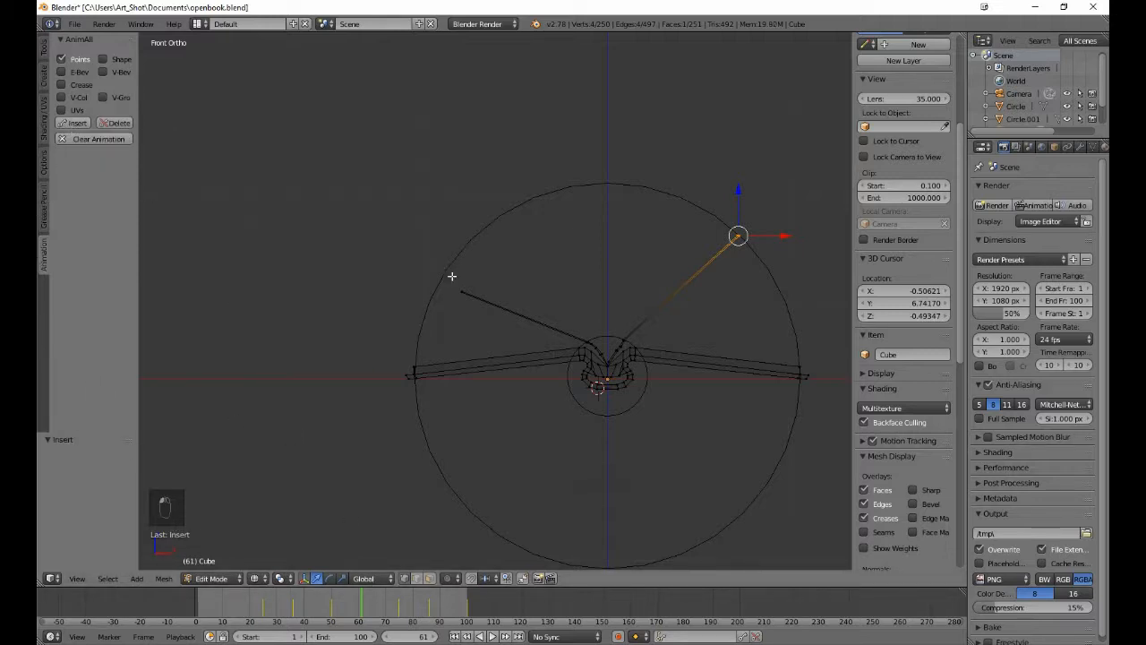
pyautogui.press('a')
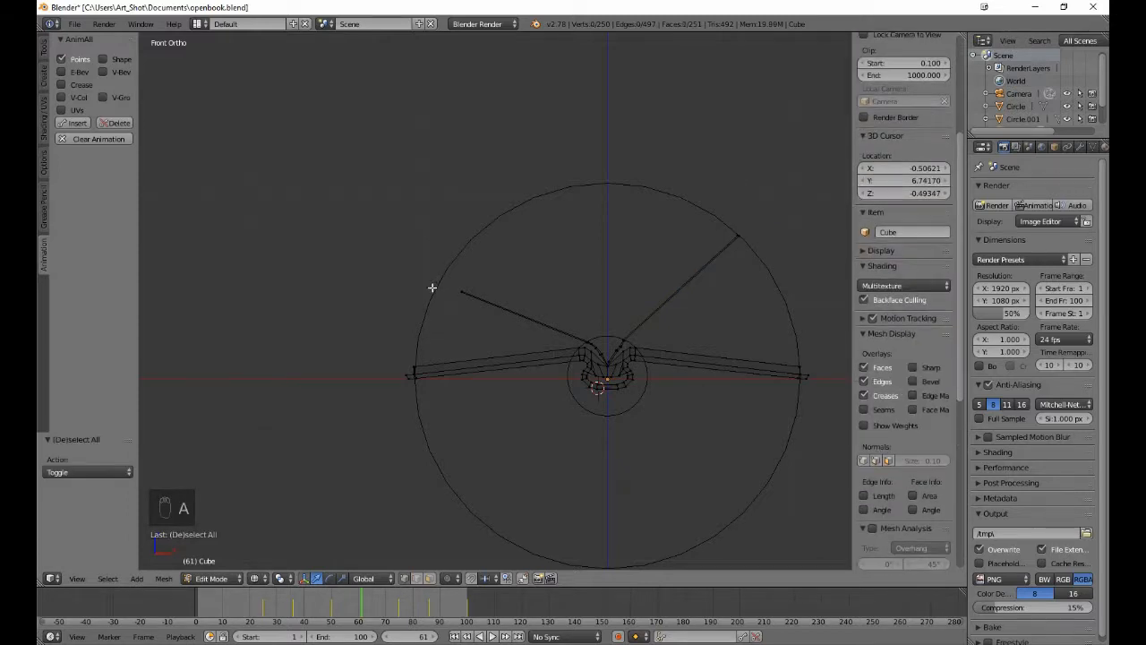
pyautogui.hotkey('ctrl', 'z')
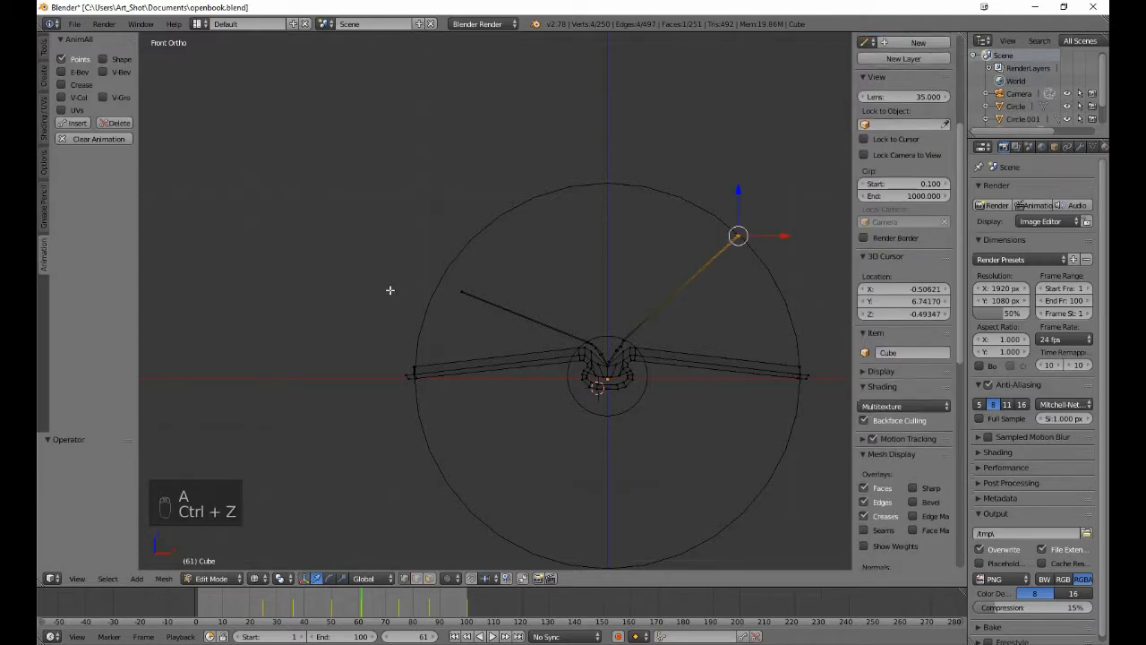
pyautogui.hotkey('ctrl', 'z')
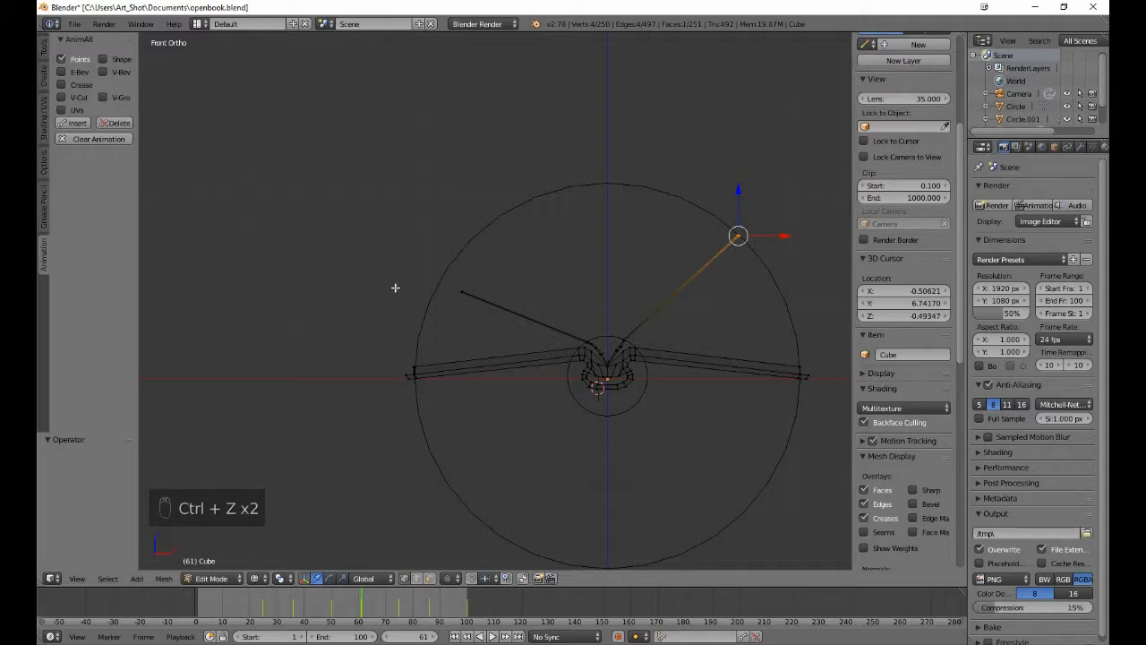
pyautogui.press('Left')
pyautogui.press('Right')
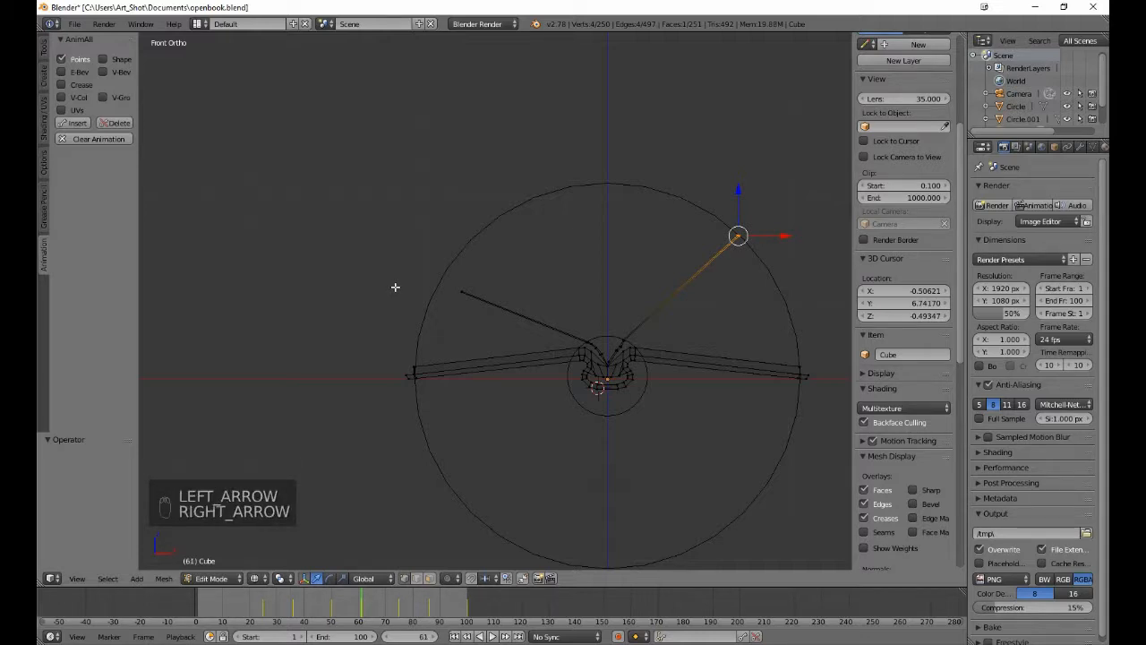
pyautogui.click(119, 124)
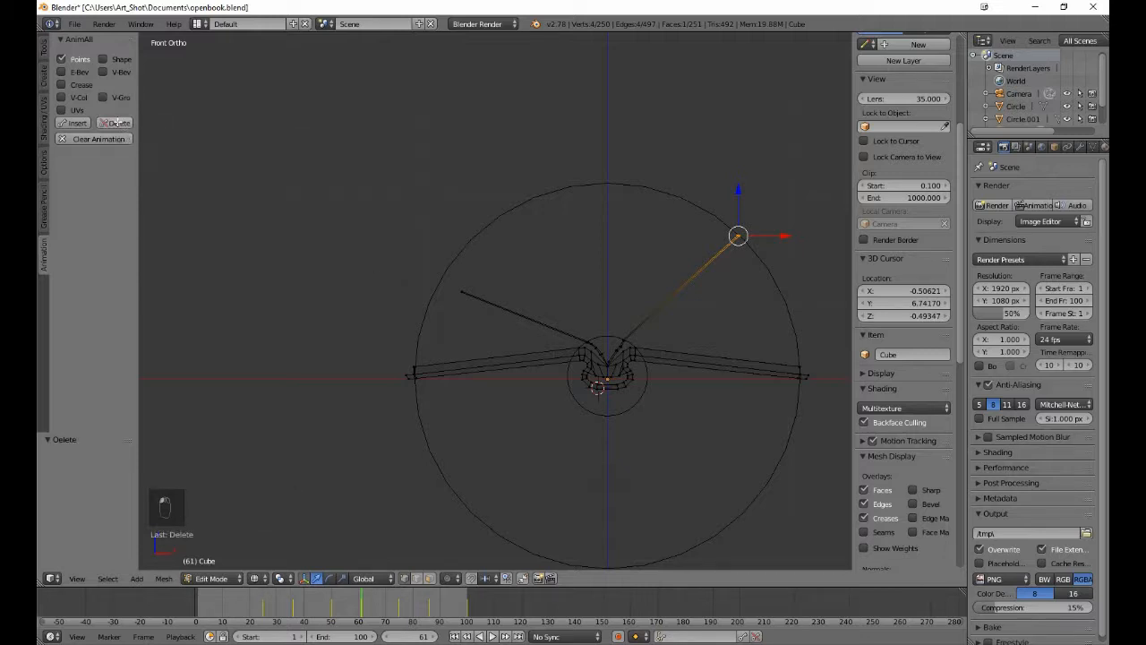
pyautogui.press('Left')
pyautogui.press('Right')
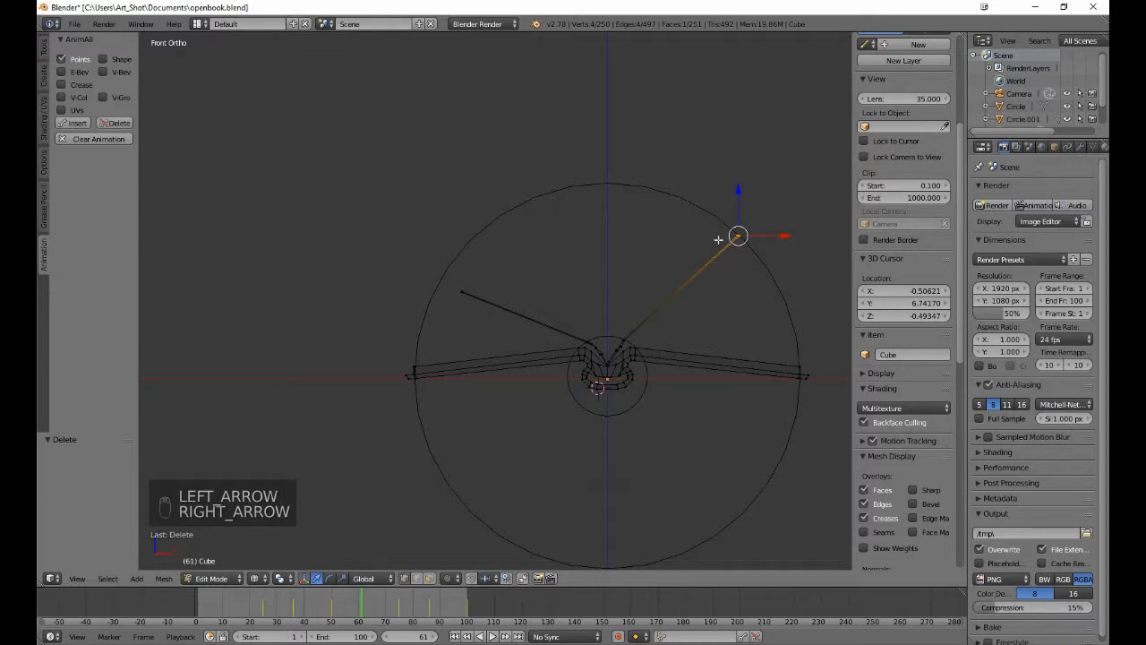
# - At frame 61, move the left page's outer end -1.094 on X and 0.812 on Z onto the large guide circle
pyautogui.press('a')
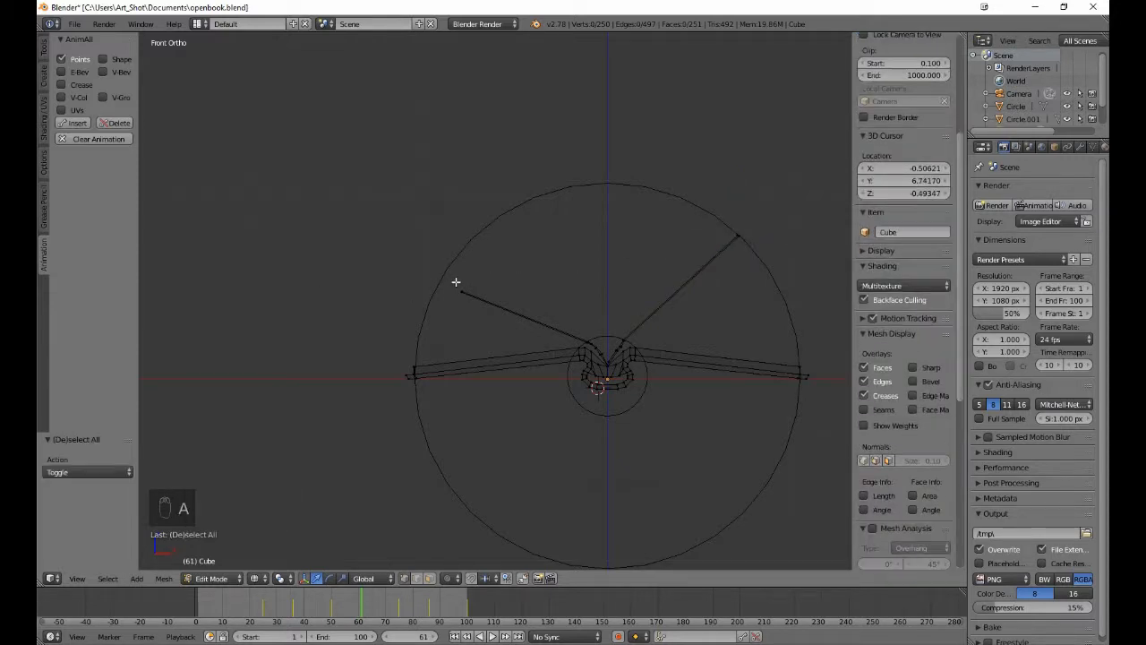
pyautogui.press('b')
pyautogui.moveTo(457, 283); pyautogui.dragTo(485, 339)
pyautogui.press('g')
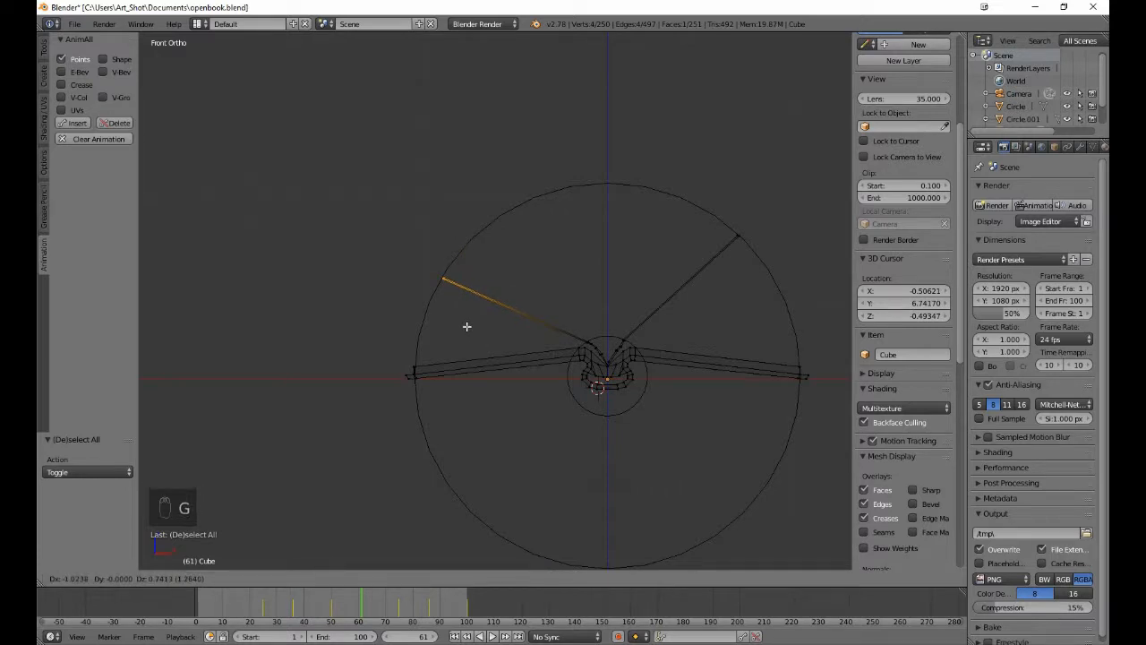
pyautogui.click(467, 327)
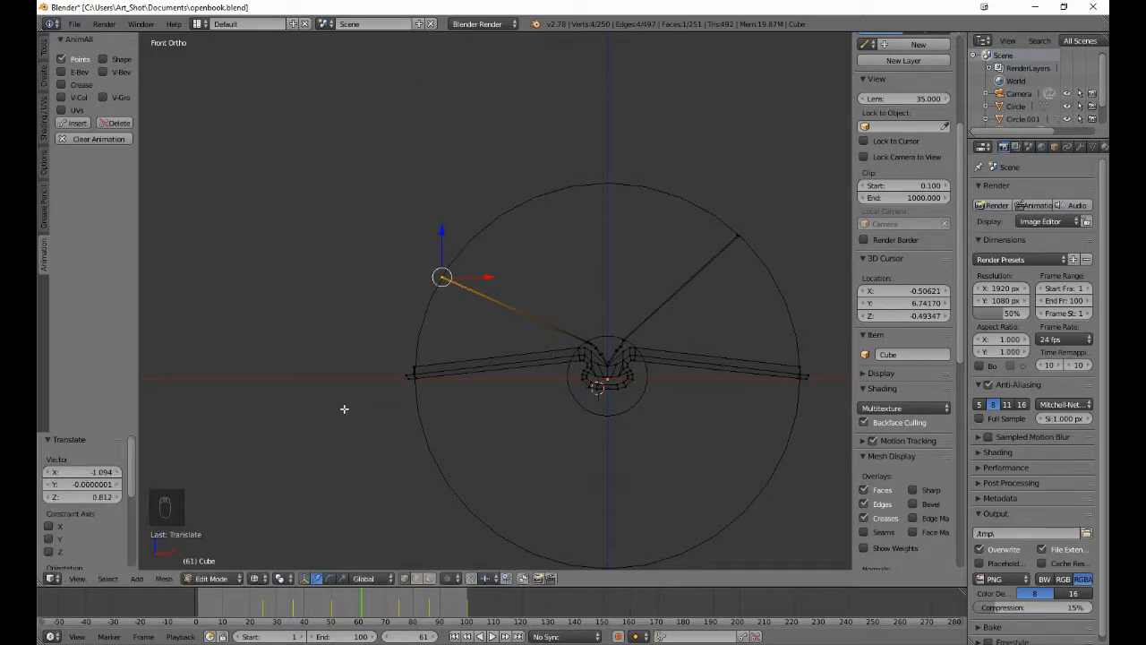
# - Select the entire book mesh and insert an AnimAll points keyframe at frame 61
pyautogui.press('a')
pyautogui.press('a')
pyautogui.press('a')
pyautogui.click(77, 123)
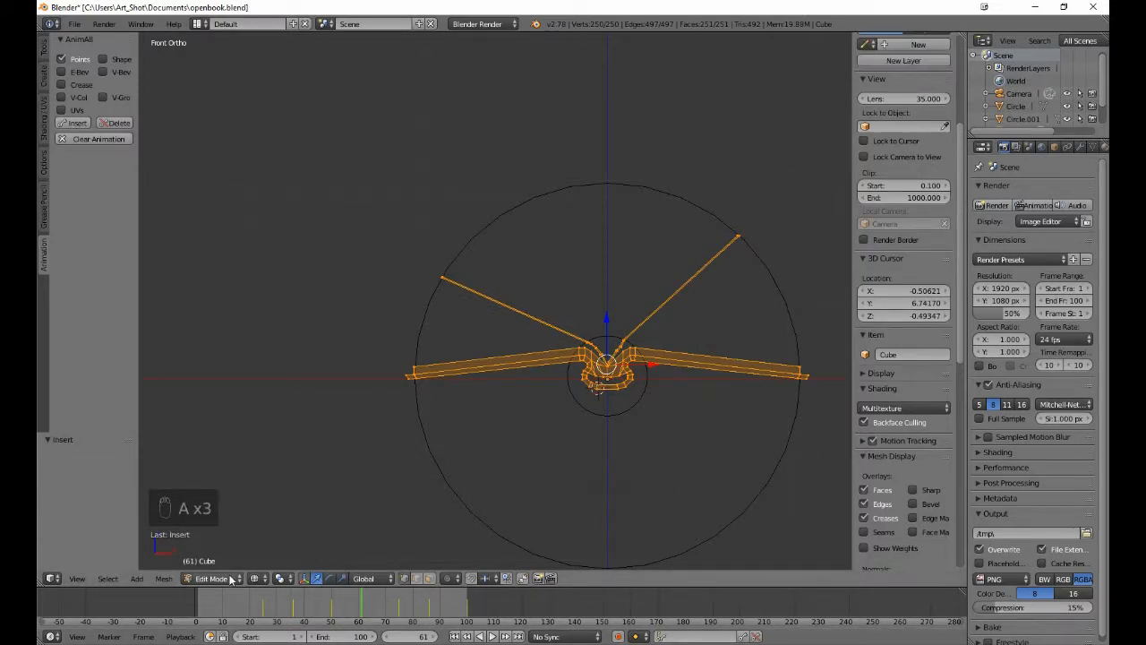
# - Leave Edit Mode and play the animation from frame 1 to check the pages' paths against the guide circle
pyautogui.press('Tab')
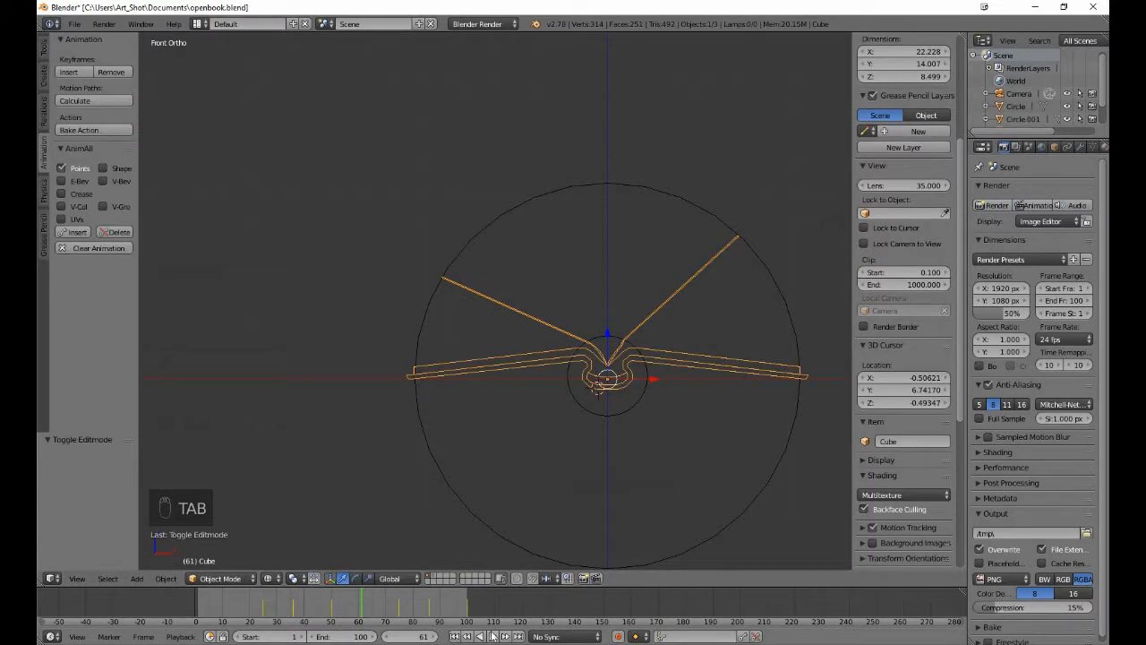
pyautogui.click(455, 637)
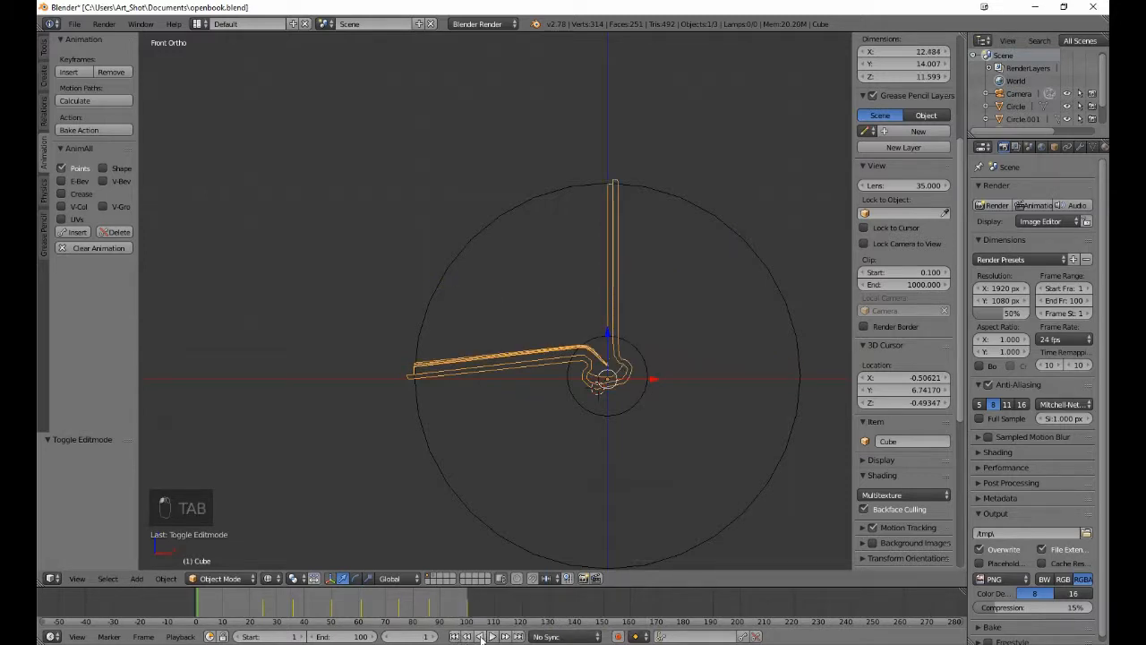
pyautogui.click(491, 637)
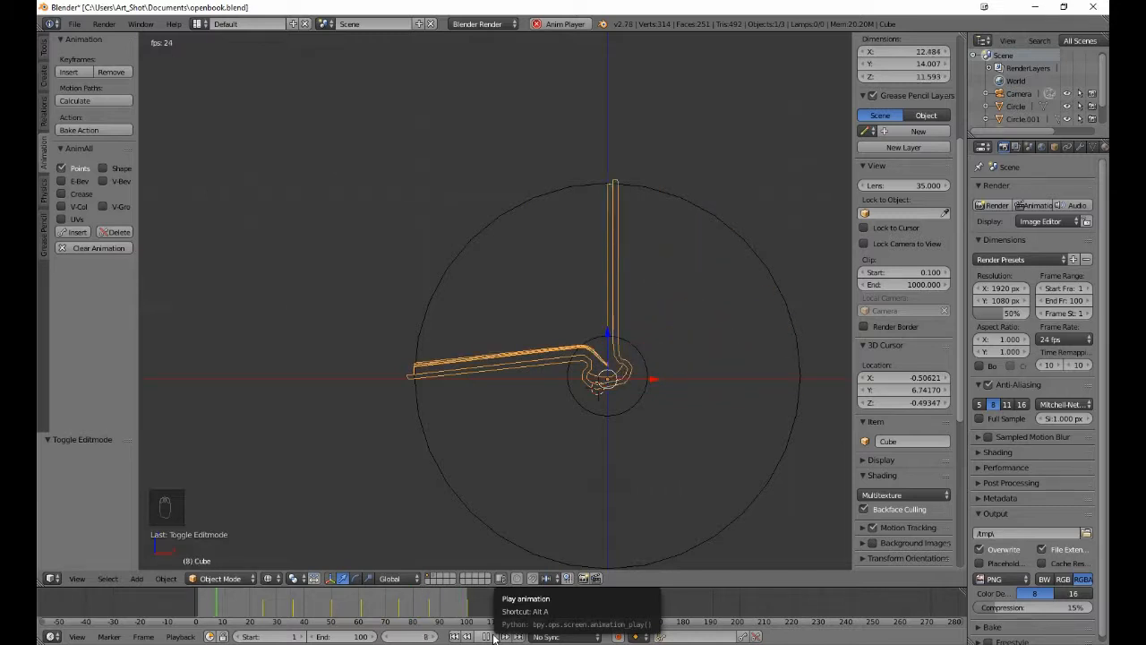
pyautogui.click(491, 636)
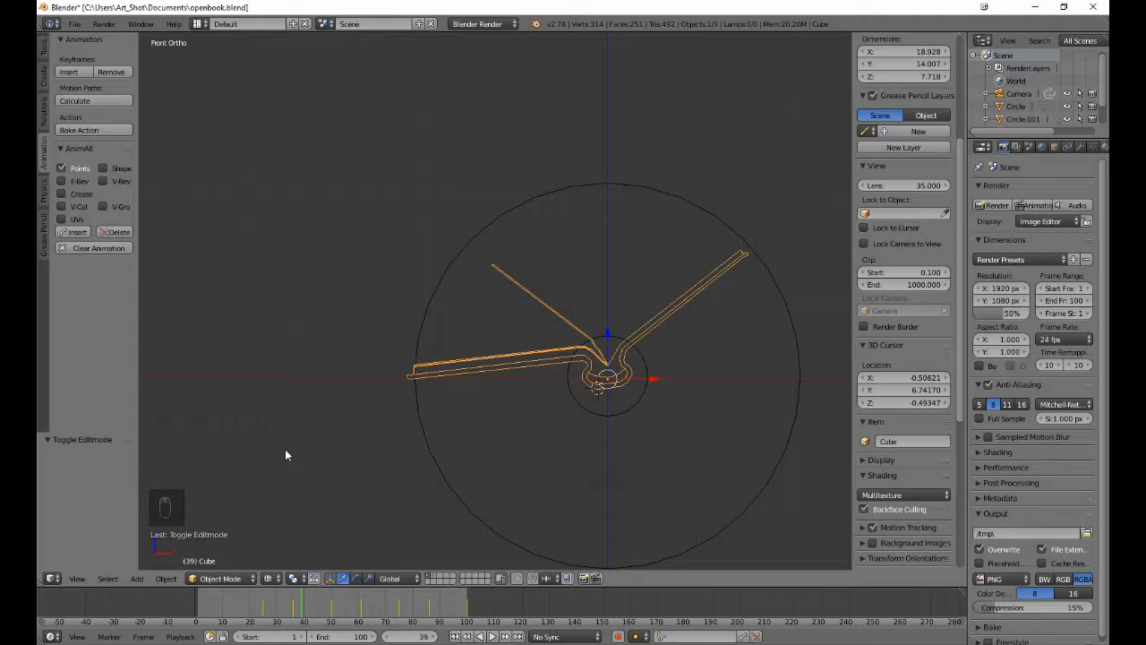
# - At frame 36, move the left page's outer end about -1.2 on X and 1.09 on Z onto the large guide circle
pyautogui.click(432, 636)
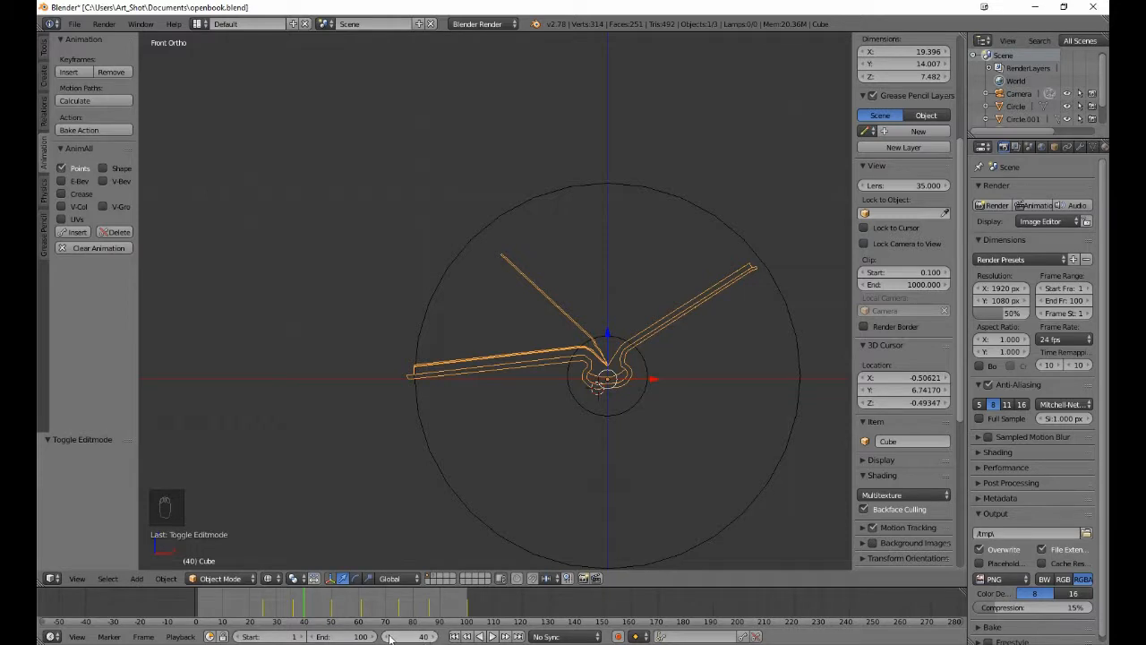
pyautogui.click(390, 637)
pyautogui.click(390, 637)
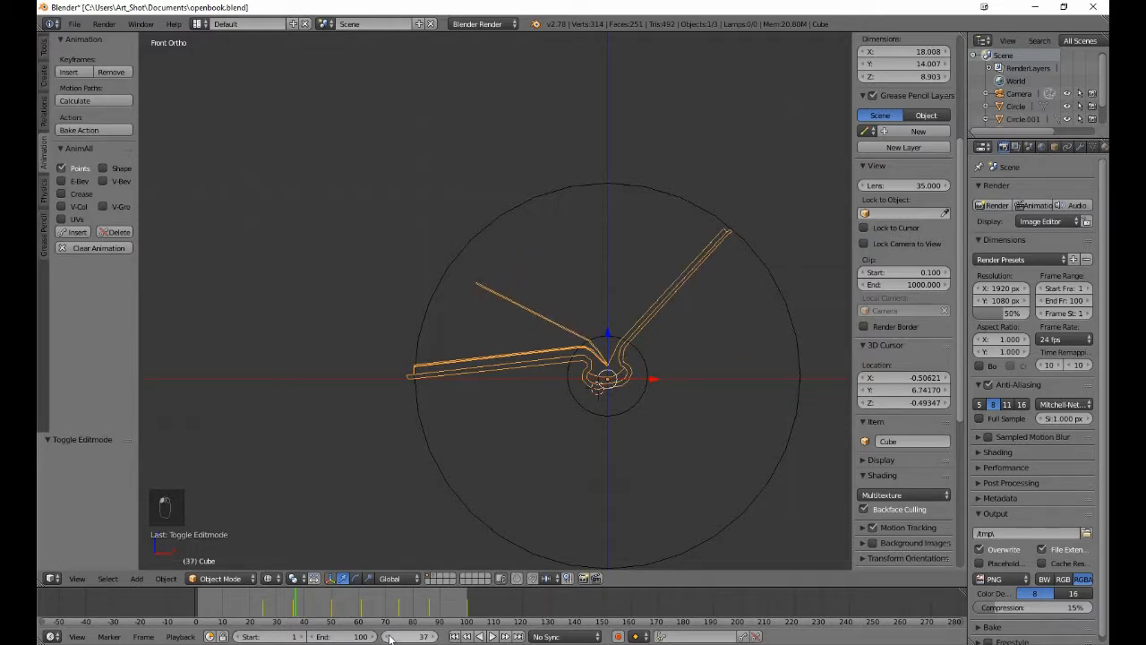
pyautogui.click(390, 636)
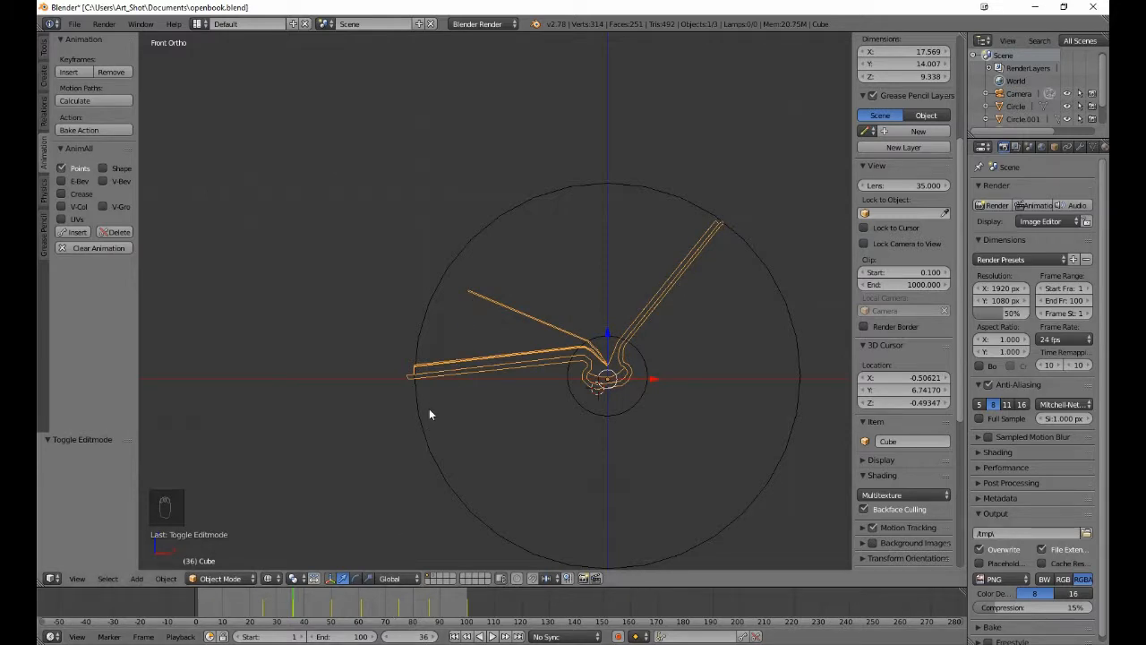
pyautogui.press('Tab')
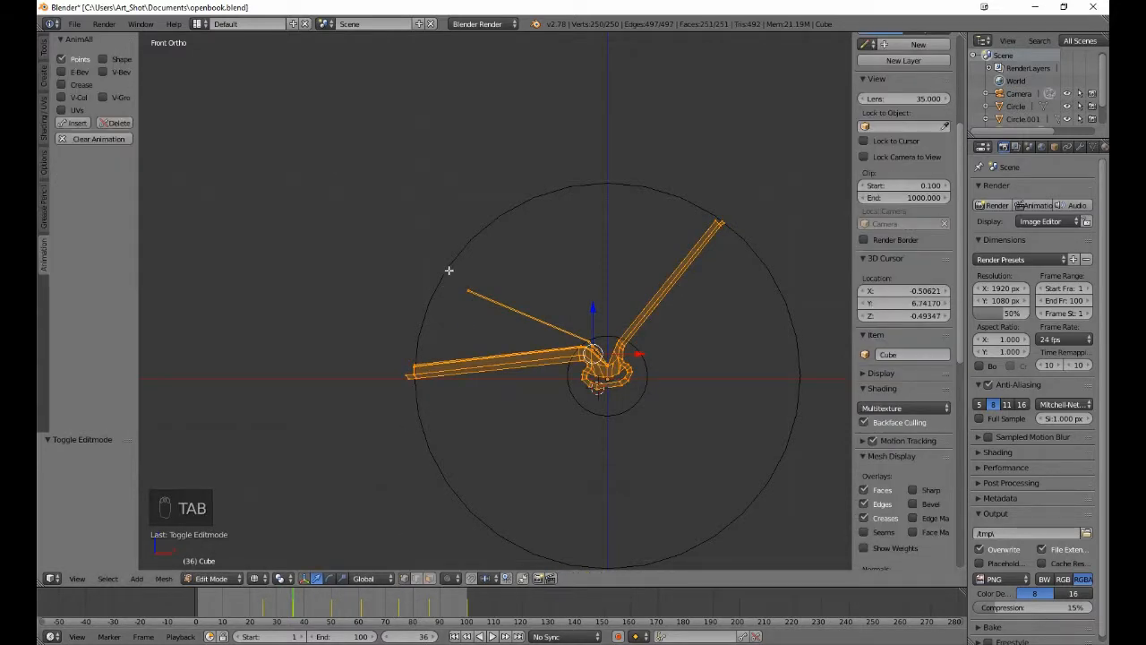
pyautogui.press('a')
pyautogui.press('a')
pyautogui.press('b')
pyautogui.moveTo(448, 266); pyautogui.dragTo(496, 323)
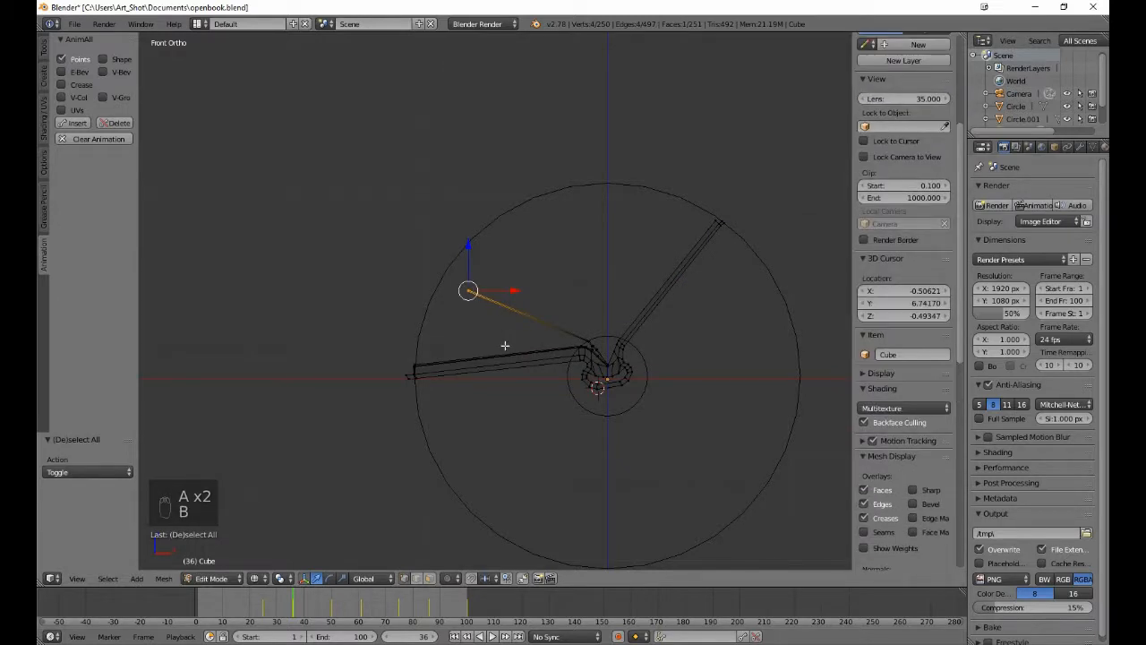
pyautogui.press('g')
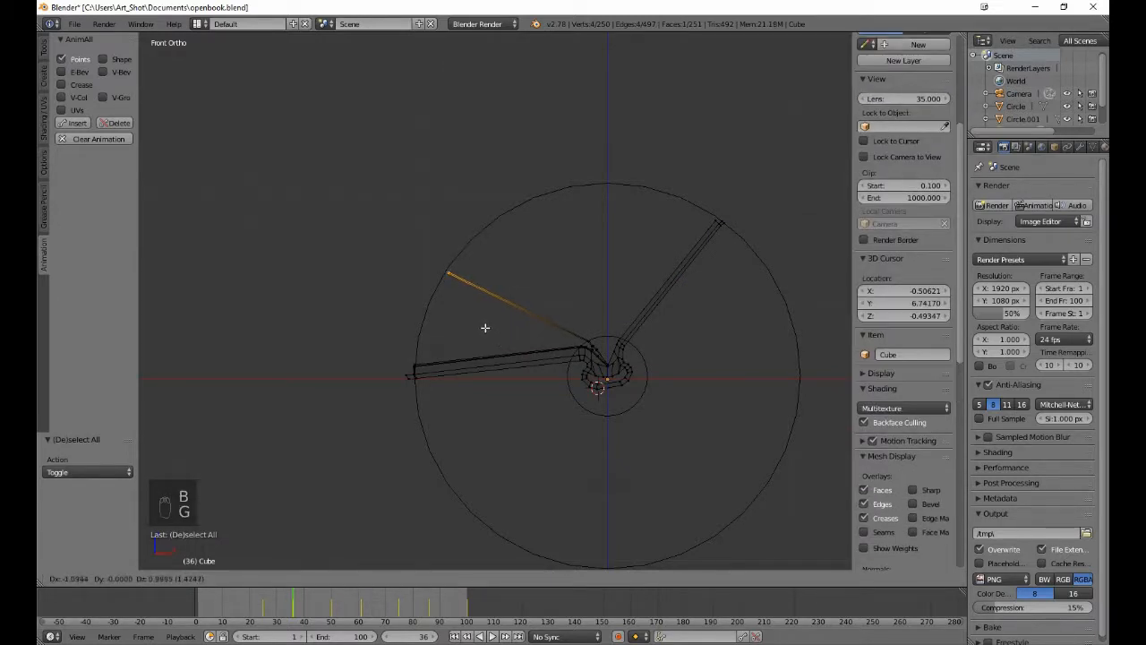
pyautogui.click(484, 326)
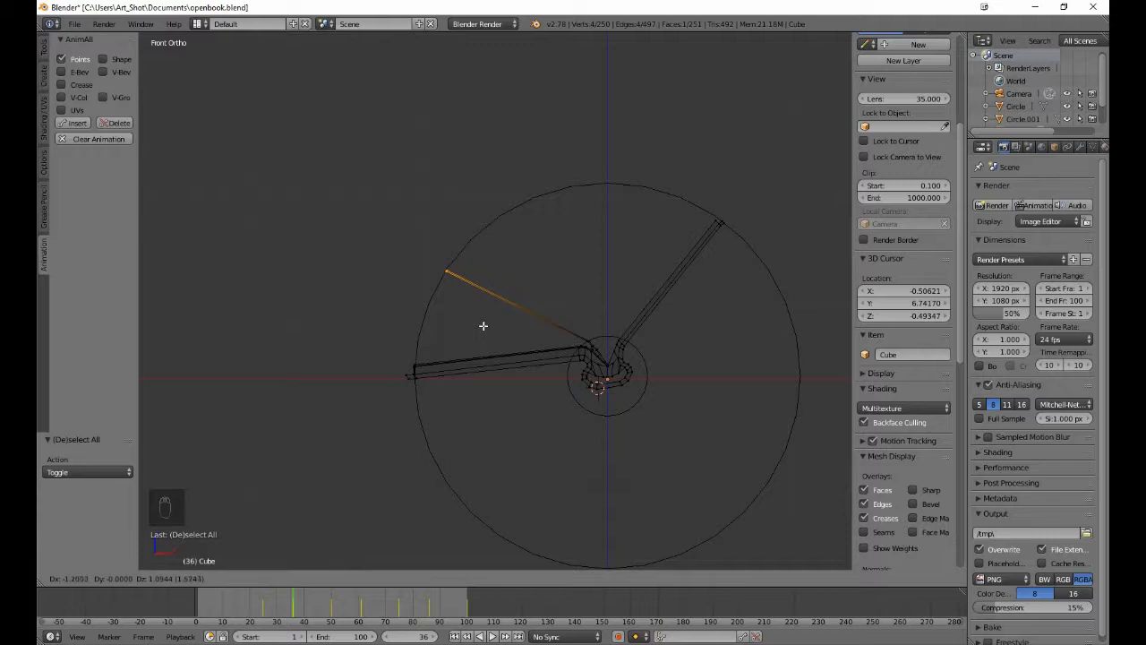
# - Select the entire book mesh, insert an AnimAll points keyframe at frame 36, and clear the selection
pyautogui.press('a')
pyautogui.press('a')
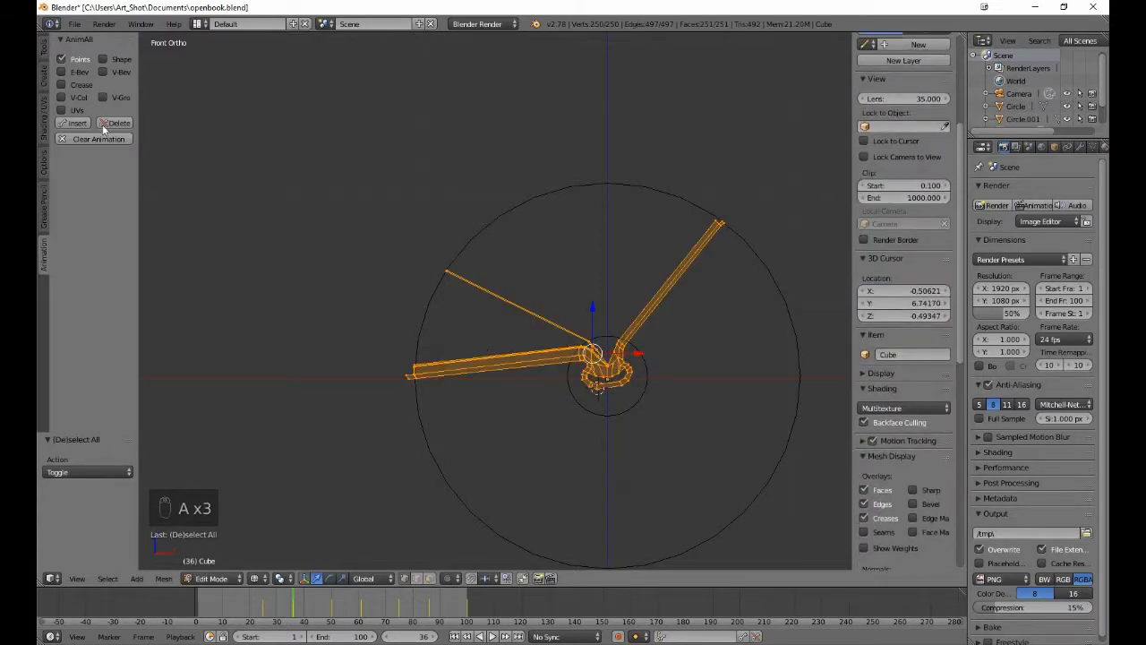
pyautogui.click(77, 122)
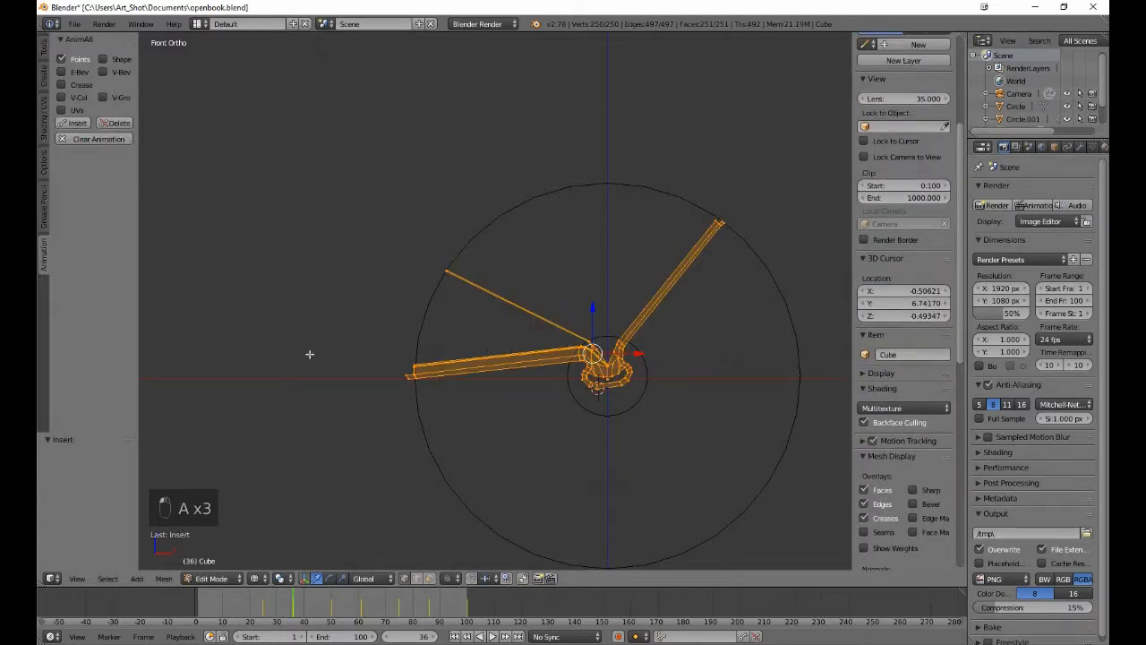
pyautogui.press('a')
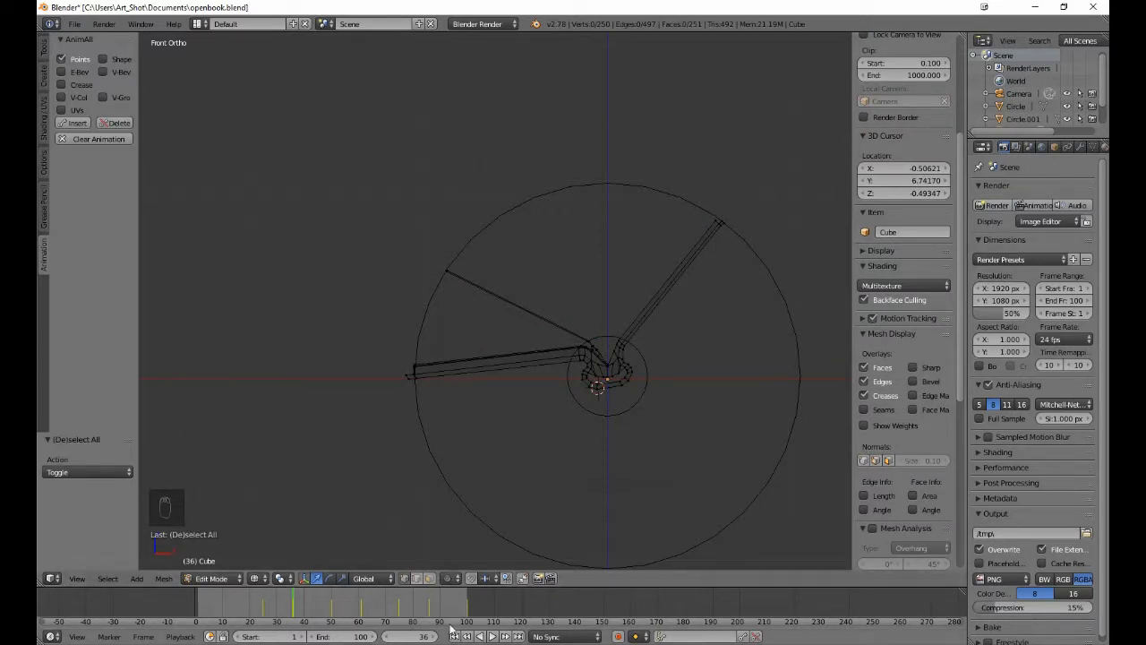
# - Leave Edit Mode, play the animation from frame 1 to check the page and cover motion, and stop playback
pyautogui.press('Tab')
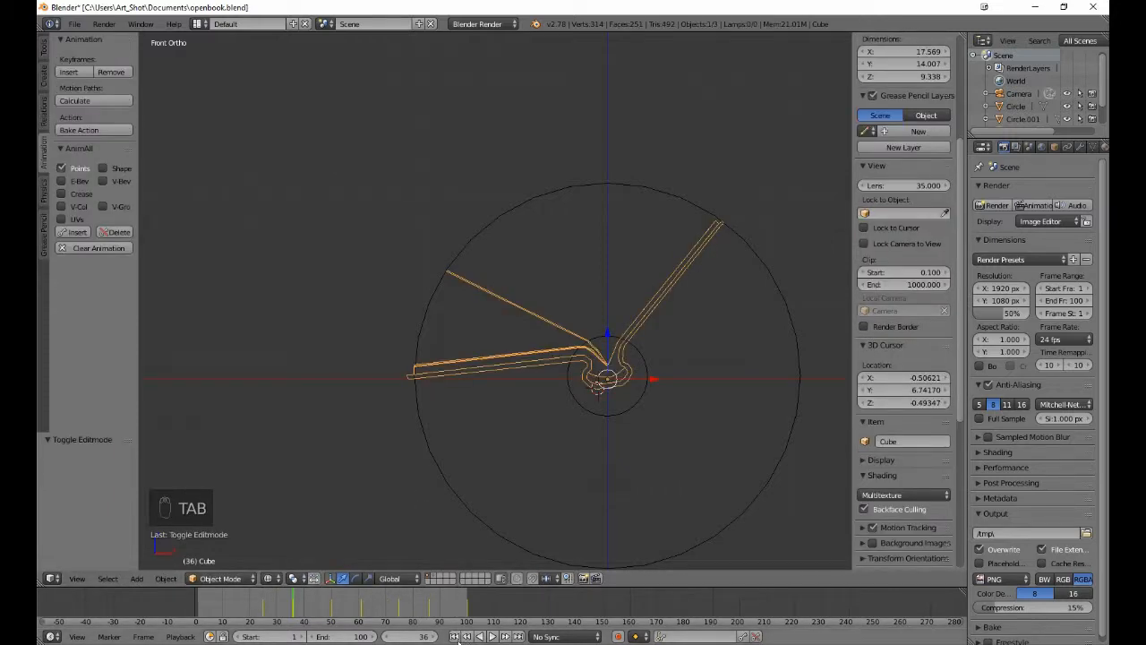
pyautogui.click(456, 636)
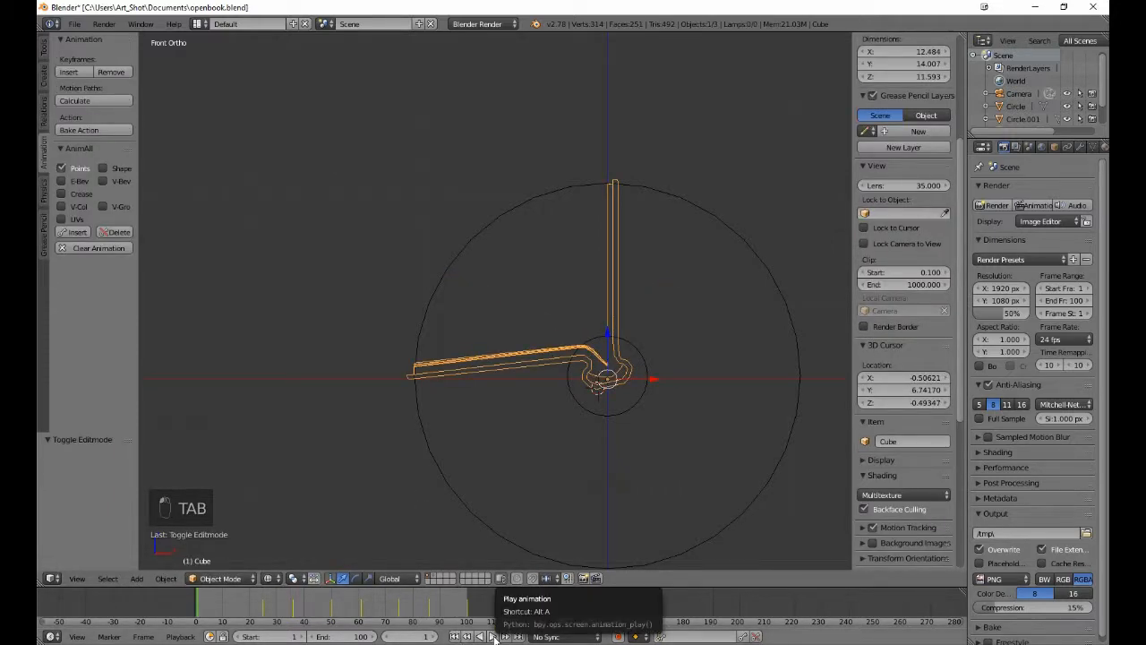
pyautogui.click(493, 637)
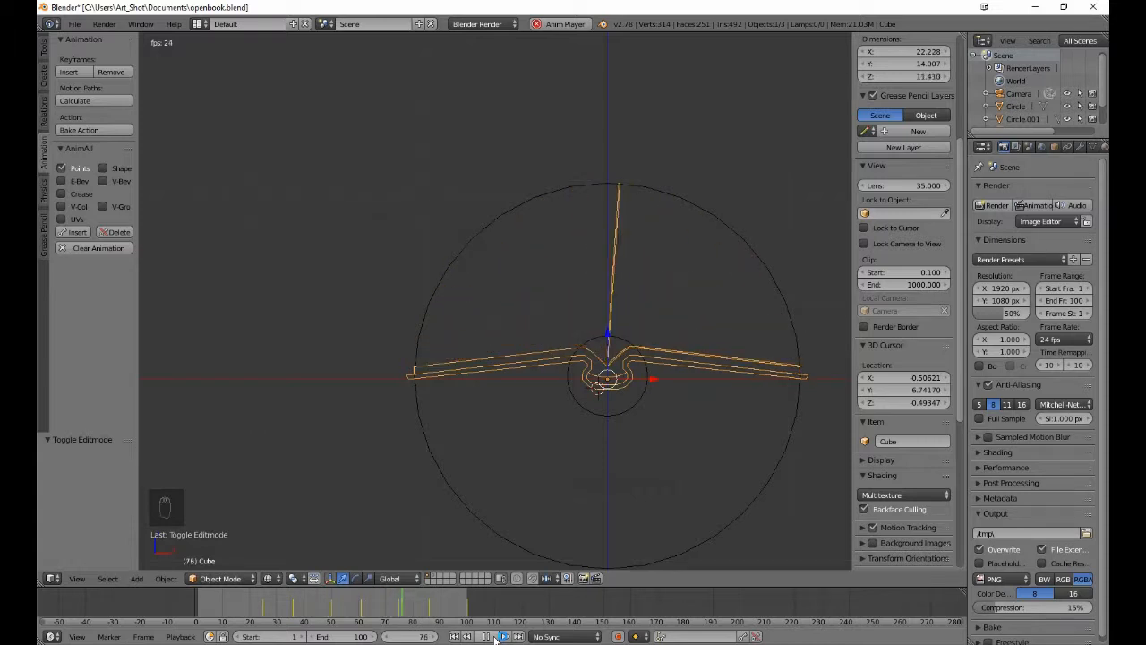
pyautogui.click(494, 636)
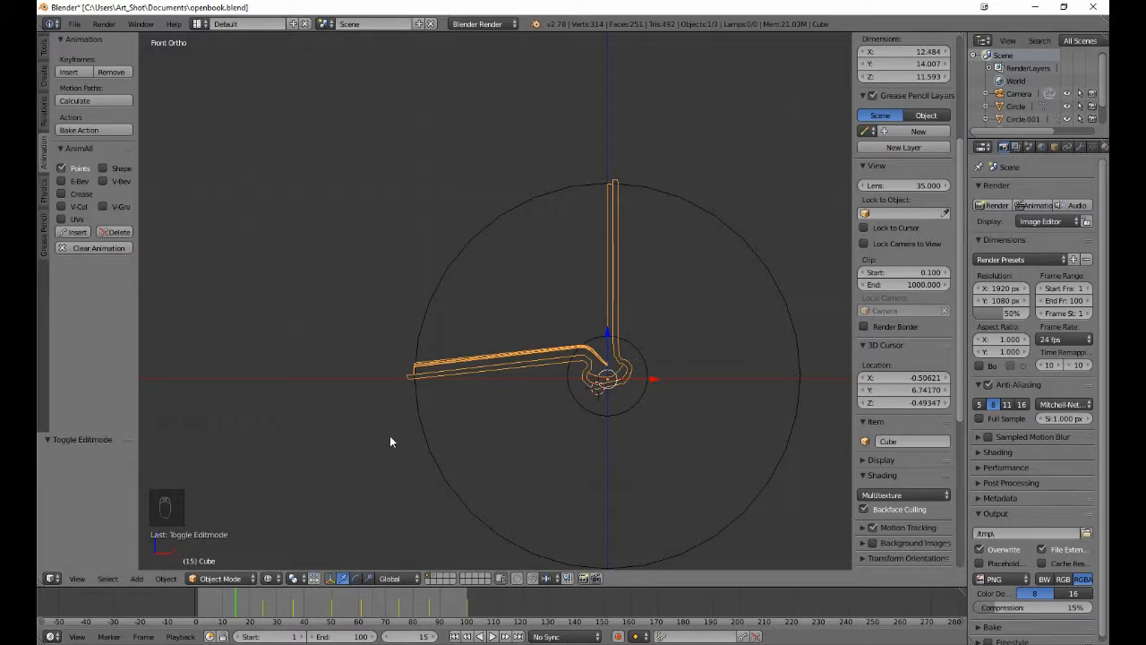
# - Enter Edit Mode on the book mesh and step back to frame 1
pyautogui.press('Tab')
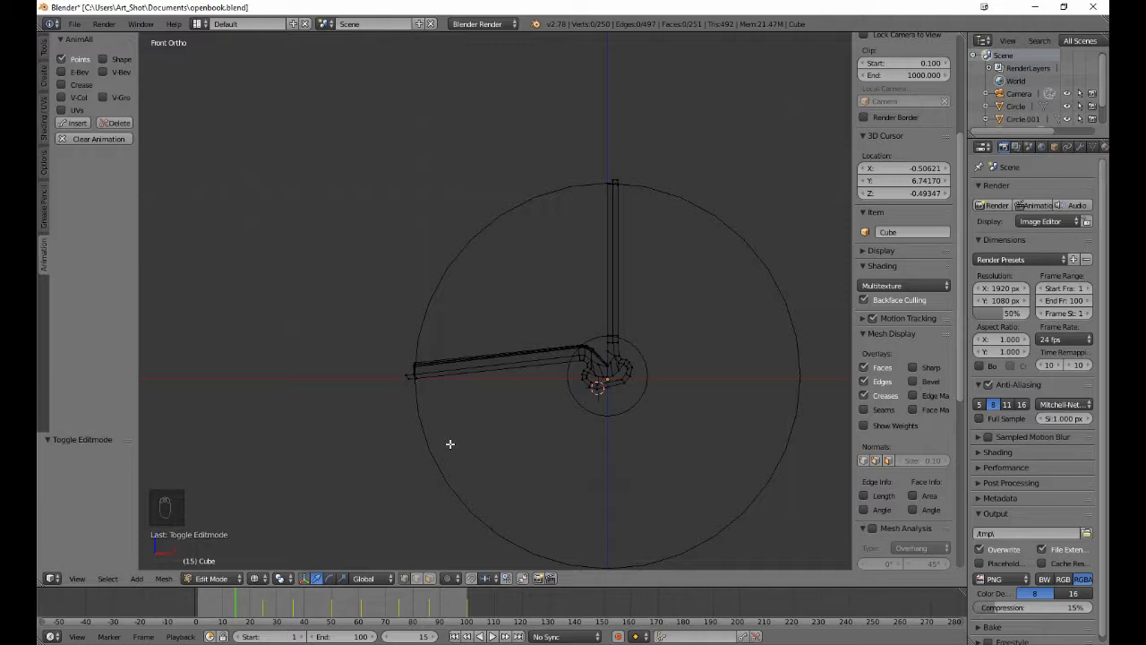
pyautogui.press('Left')
pyautogui.press('Left')
pyautogui.press('Left')
pyautogui.press('Left')
pyautogui.press('Left')
pyautogui.press('Left')
pyautogui.press('Left')
pyautogui.press('Left')
pyautogui.press('Left')
pyautogui.press('Left')
pyautogui.press('Left')
pyautogui.press('Left')
pyautogui.press('Left')
pyautogui.press('Left')
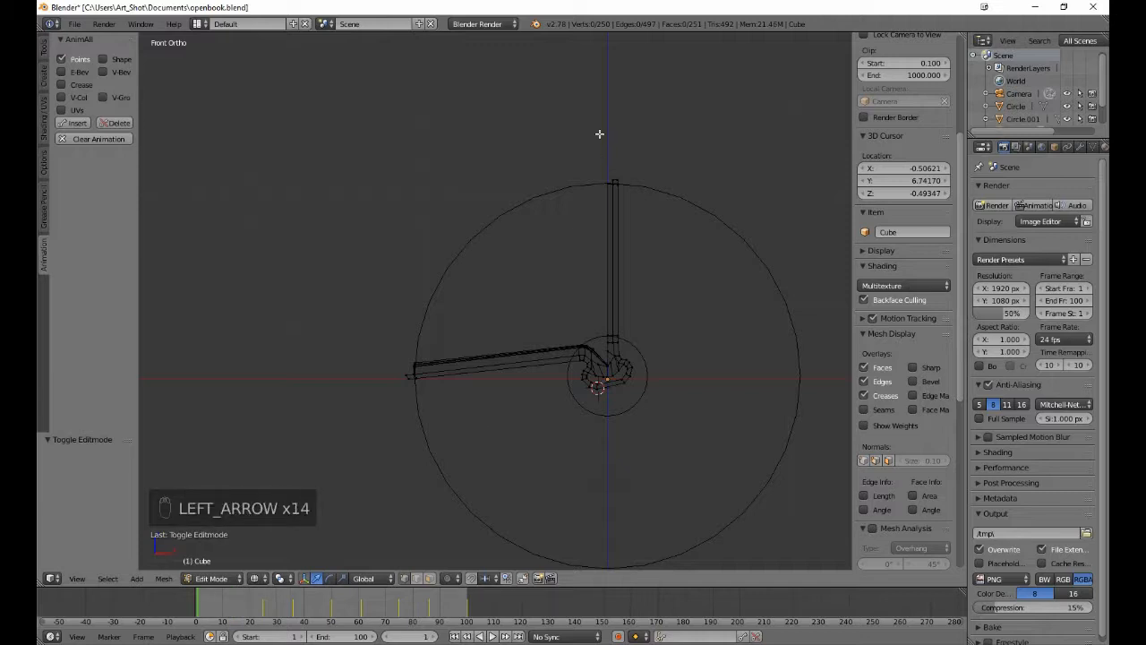
pyautogui.press('b')
pyautogui.moveTo(601, 153); pyautogui.dragTo(658, 358)
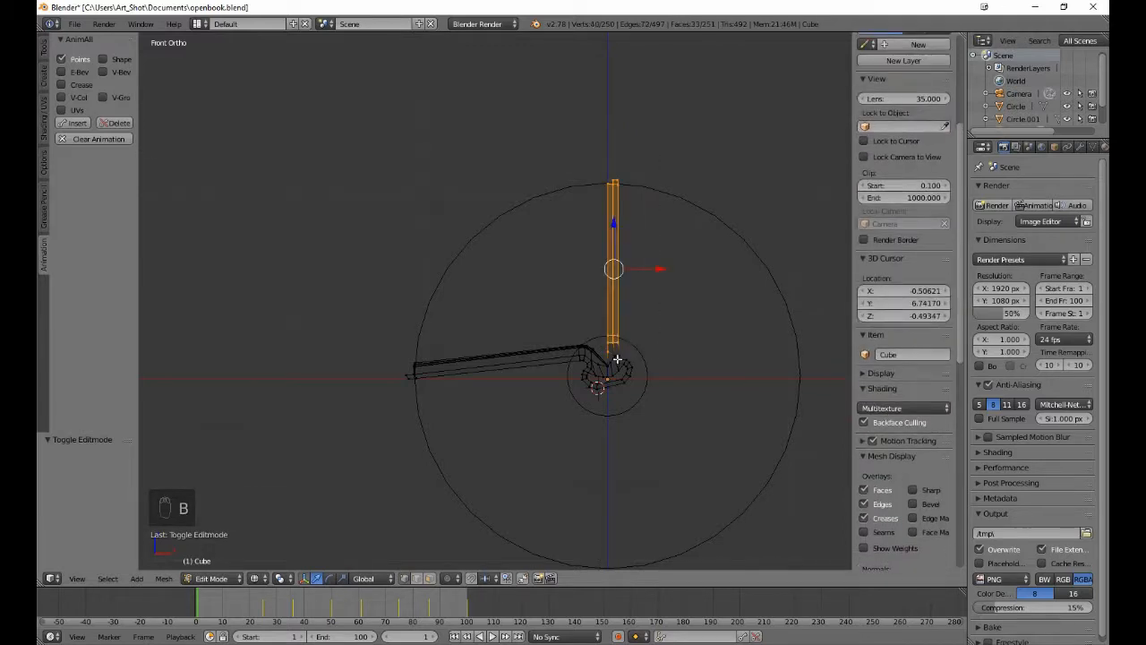
pyautogui.scroll(5, 617, 359)
pyautogui.scroll(1, 617, 358)
pyautogui.keyDown('shift'); pyautogui.moveTo(719, 364); pyautogui.dragTo(442, 272, button='middle'); pyautogui.keyUp('shift')
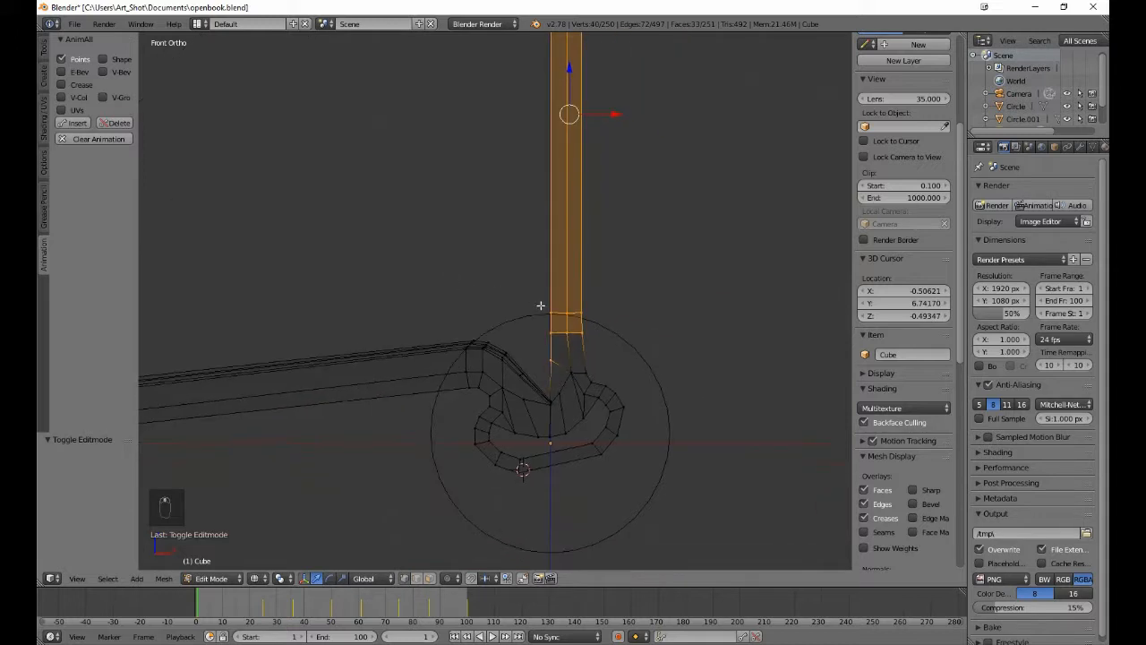
pyautogui.press('b')
pyautogui.moveTo(554, 341); pyautogui.dragTo(634, 501)
pyautogui.press('b')
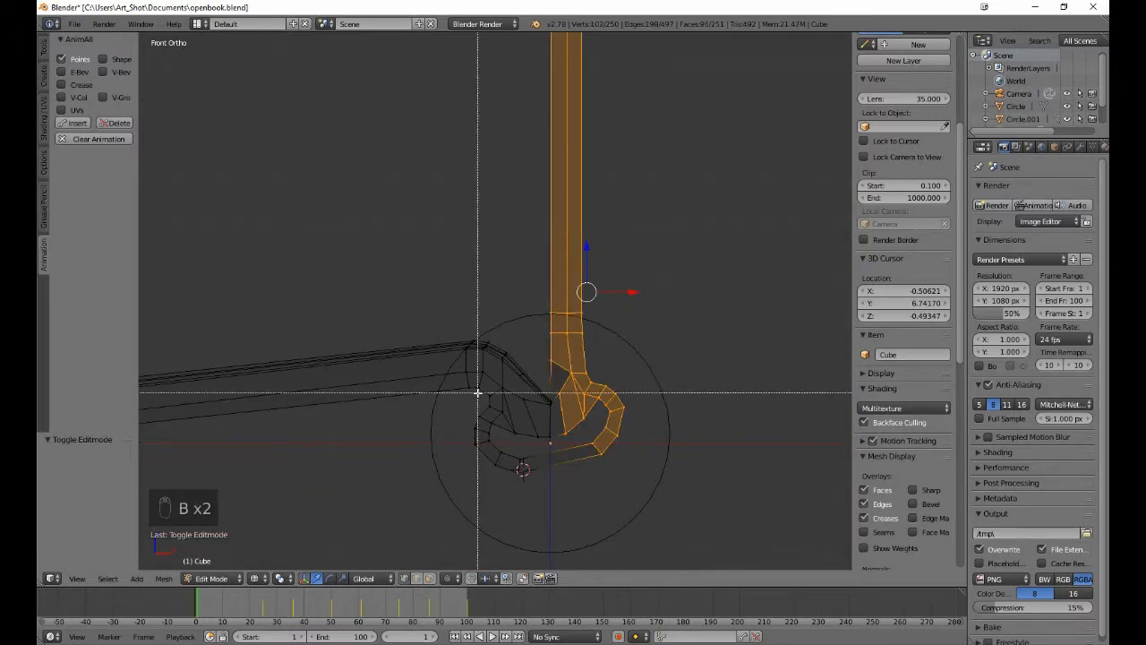
pyautogui.moveTo(474, 391); pyautogui.dragTo(561, 538)
pyautogui.press('b')
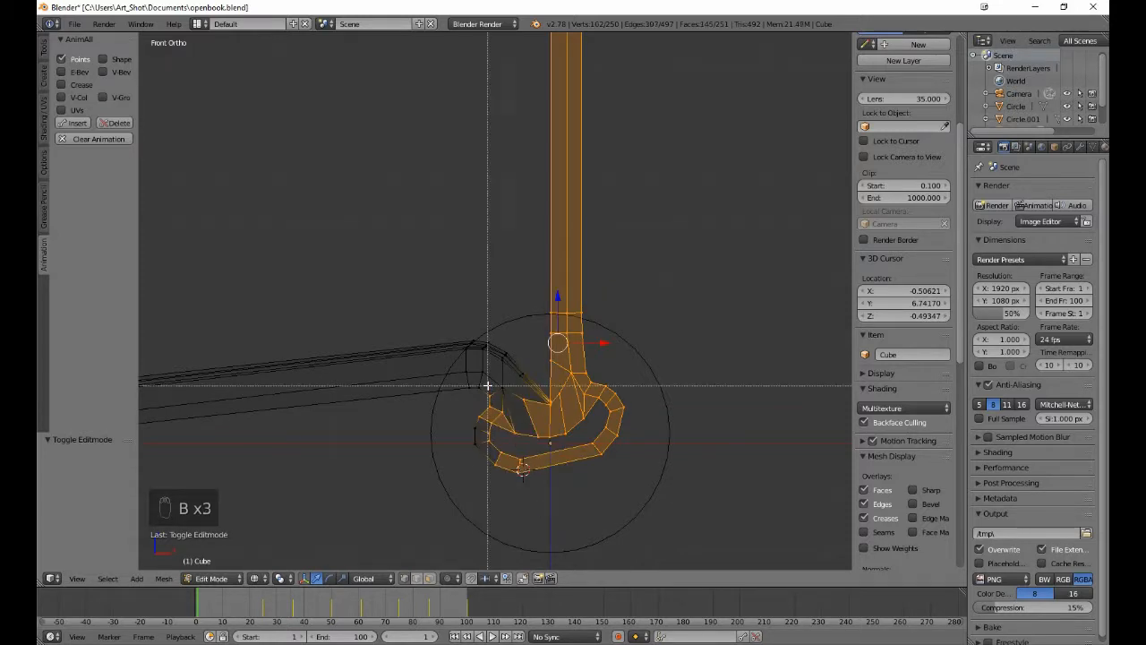
pyautogui.moveTo(486, 384); pyautogui.dragTo(523, 452)
pyautogui.press('b')
pyautogui.moveTo(466, 410); pyautogui.dragTo(518, 488)
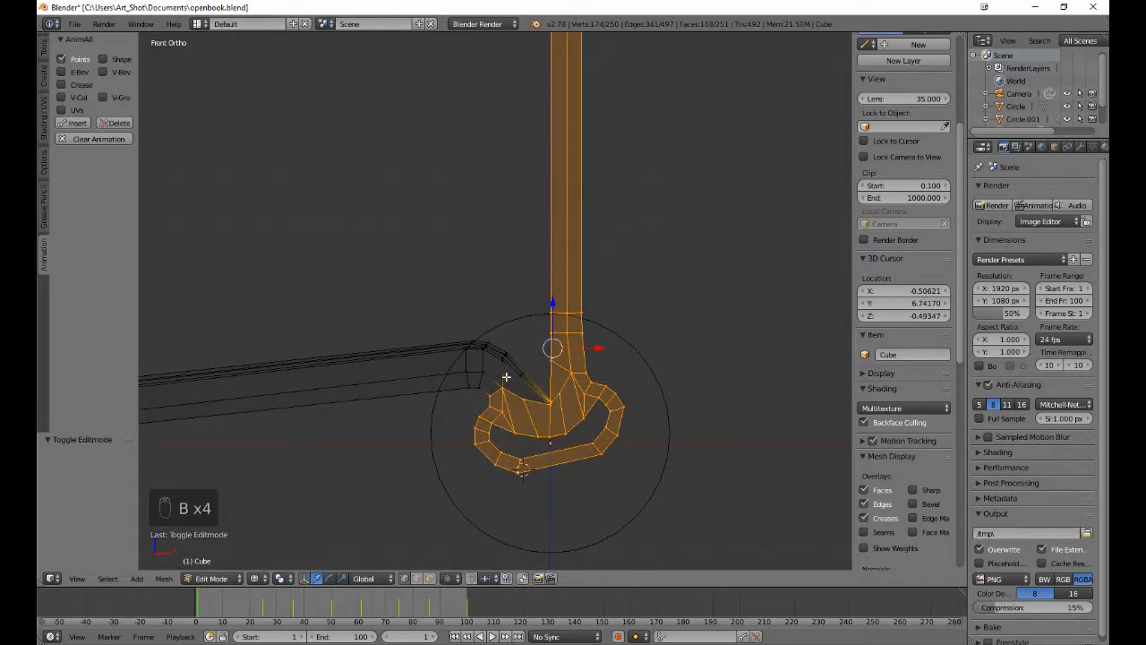
pyautogui.press('b')
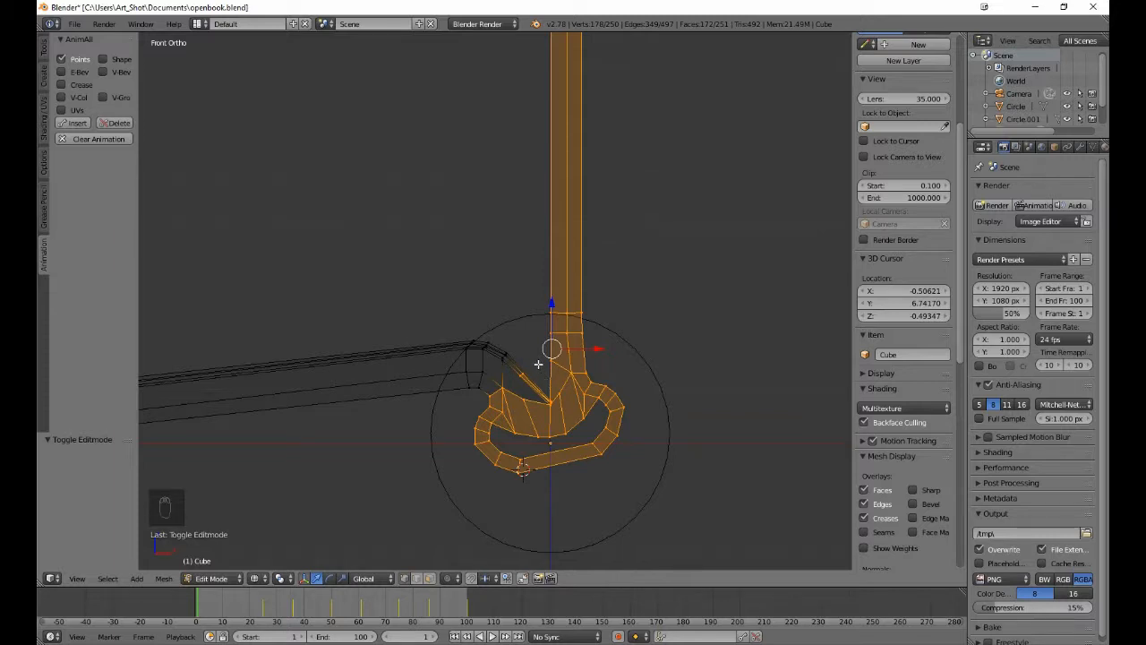
pyautogui.press('a')
pyautogui.press('b')
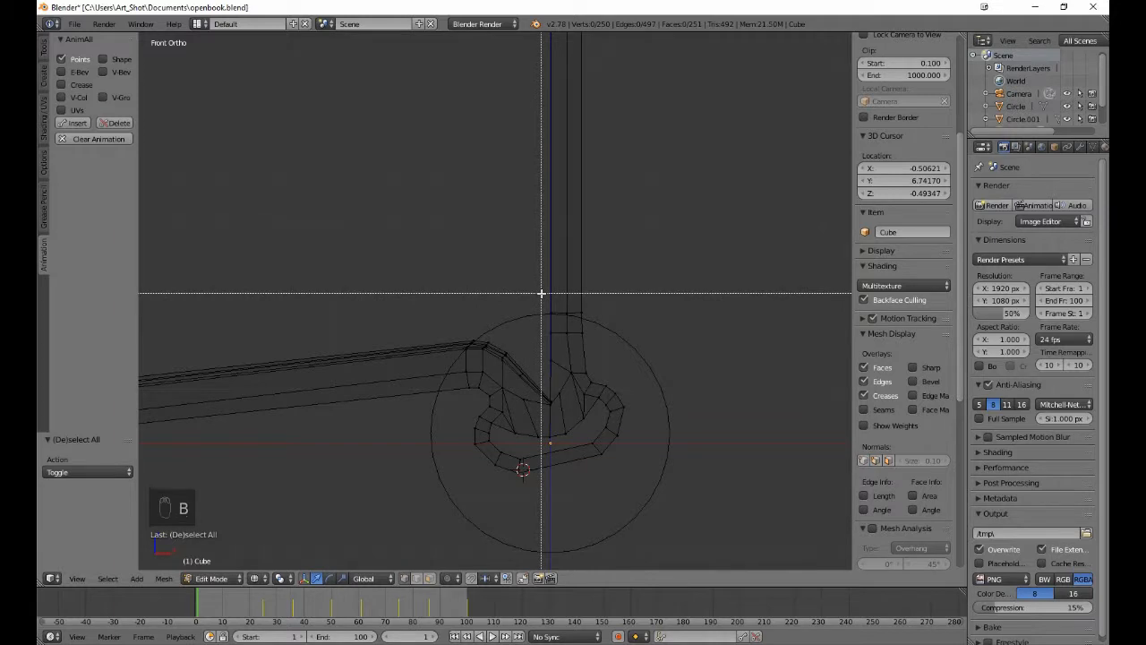
pyautogui.moveTo(542, 293); pyautogui.dragTo(391, 537)
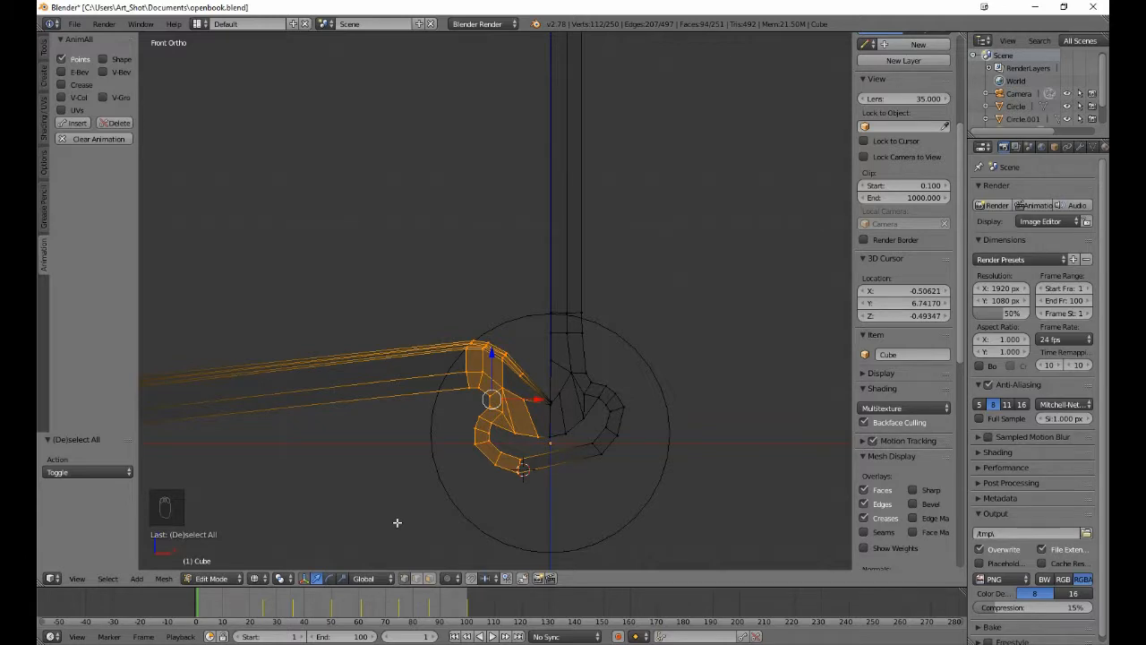
pyautogui.press('a')
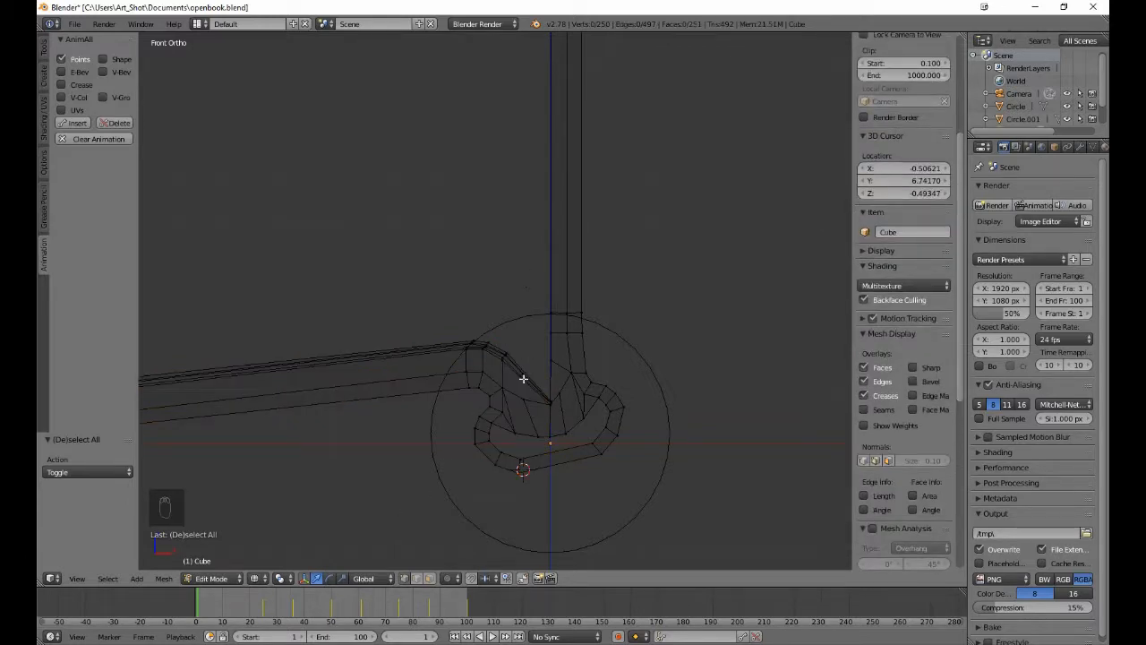
pyautogui.press('b')
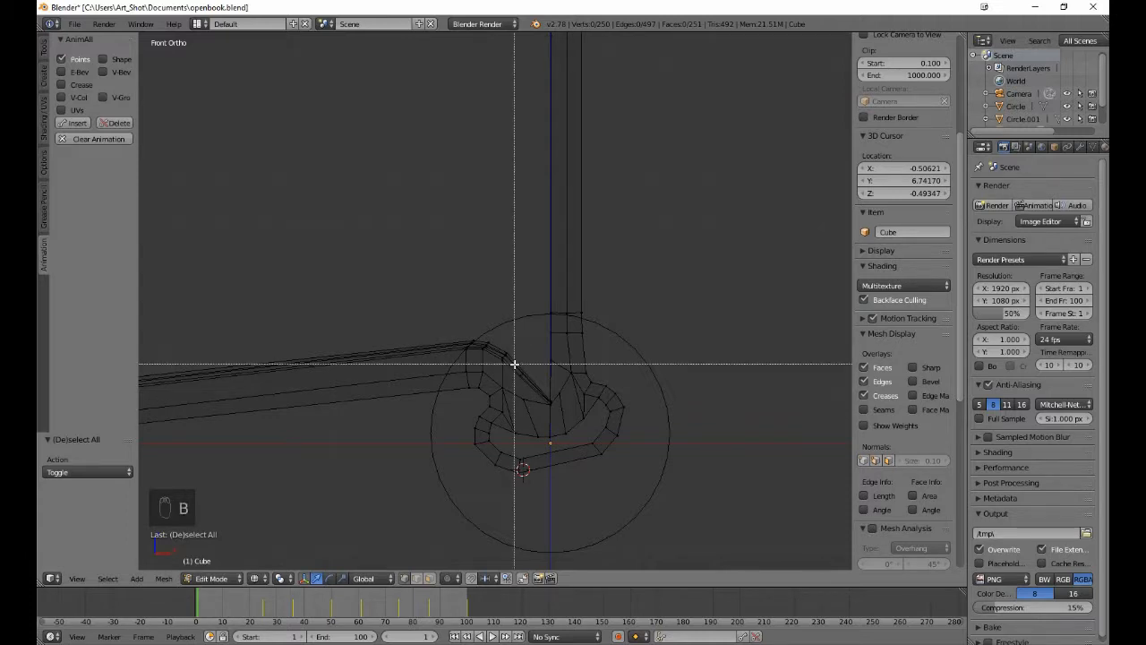
pyautogui.moveTo(512, 363); pyautogui.dragTo(531, 383)
pyautogui.press('b')
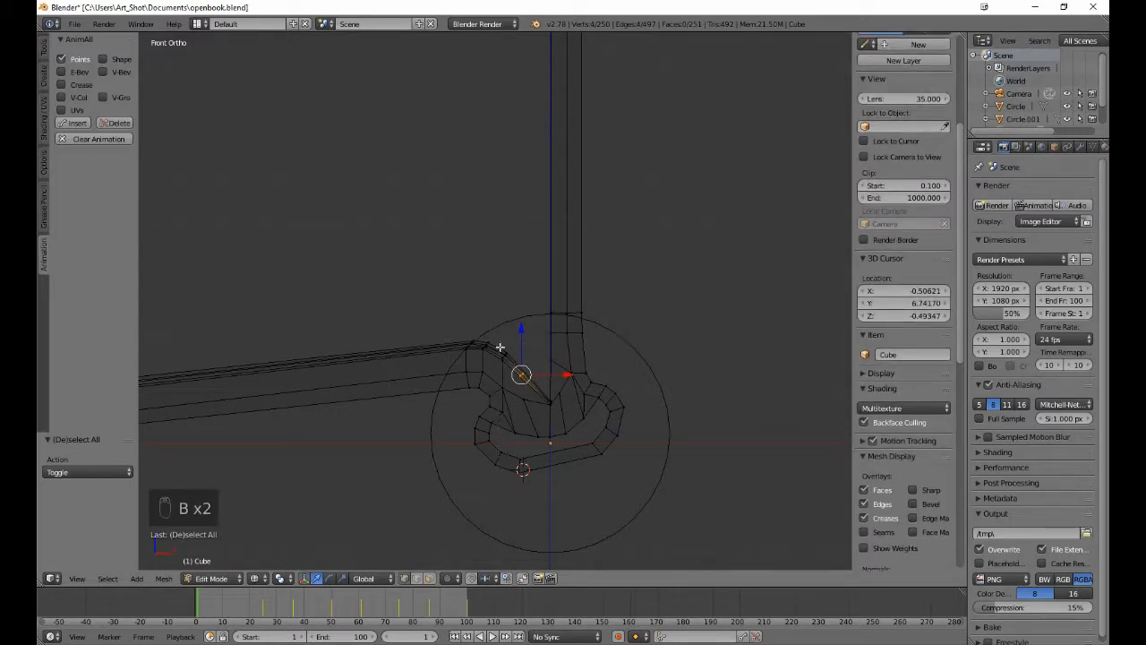
pyautogui.moveTo(499, 342); pyautogui.dragTo(525, 377)
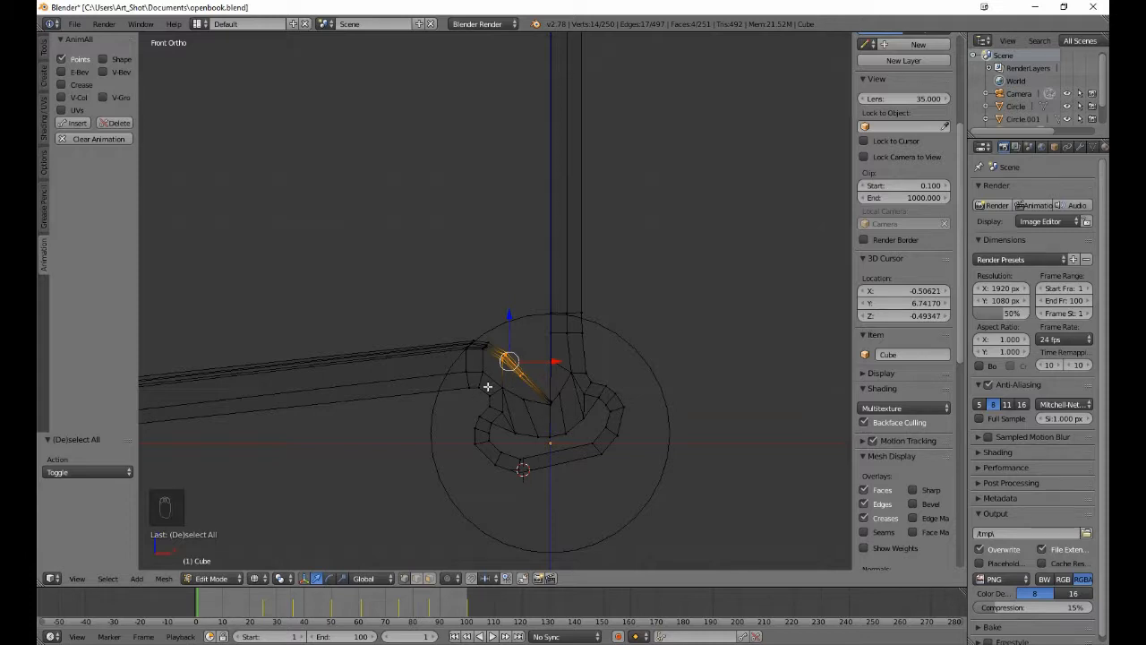
pyautogui.press('a')
# - Box-select the whole spine, the inner page edges, the left hinge and the entire upright right cover, leaving the left outer ends unselected
pyautogui.press('b')
pyautogui.moveTo(438, 316); pyautogui.dragTo(544, 525)
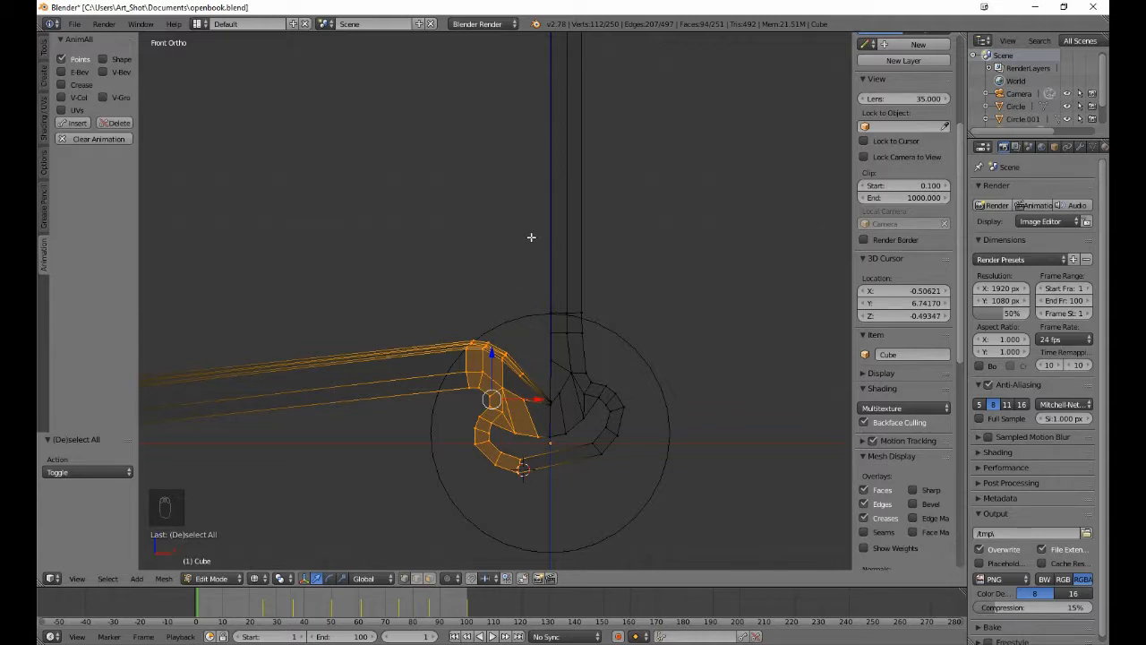
pyautogui.press('b')
pyautogui.moveTo(530, 236); pyautogui.dragTo(648, 468)
pyautogui.scroll(-3, 642, 456)
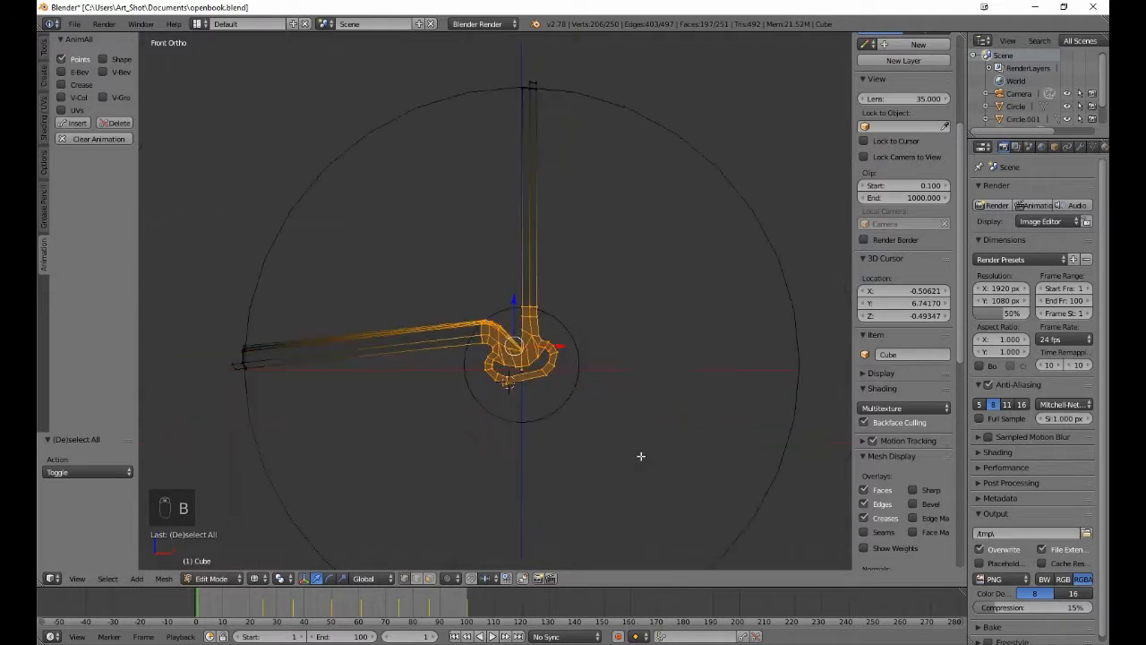
pyautogui.scroll(-2, 641, 456)
pyautogui.press('b')
pyautogui.moveTo(474, 134); pyautogui.dragTo(566, 302)
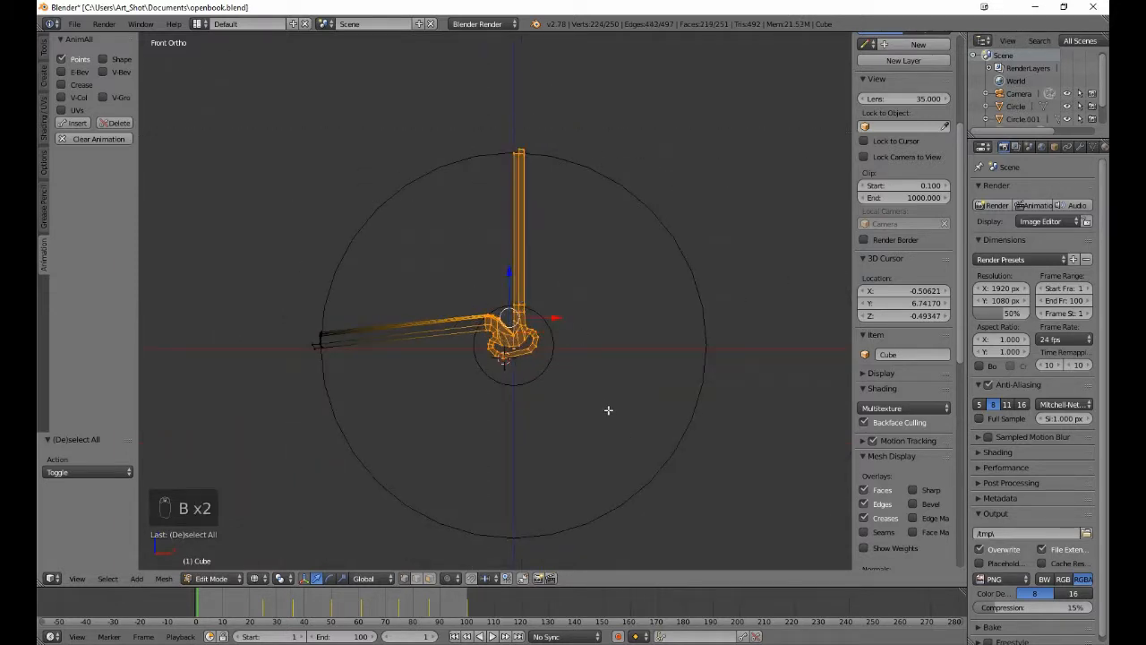
# - Rotate the selected spine and upright cover about -40°, and move them about 0.02 on X and -0.368 on Z
pyautogui.scroll(3, 582, 445)
pyautogui.press('r')
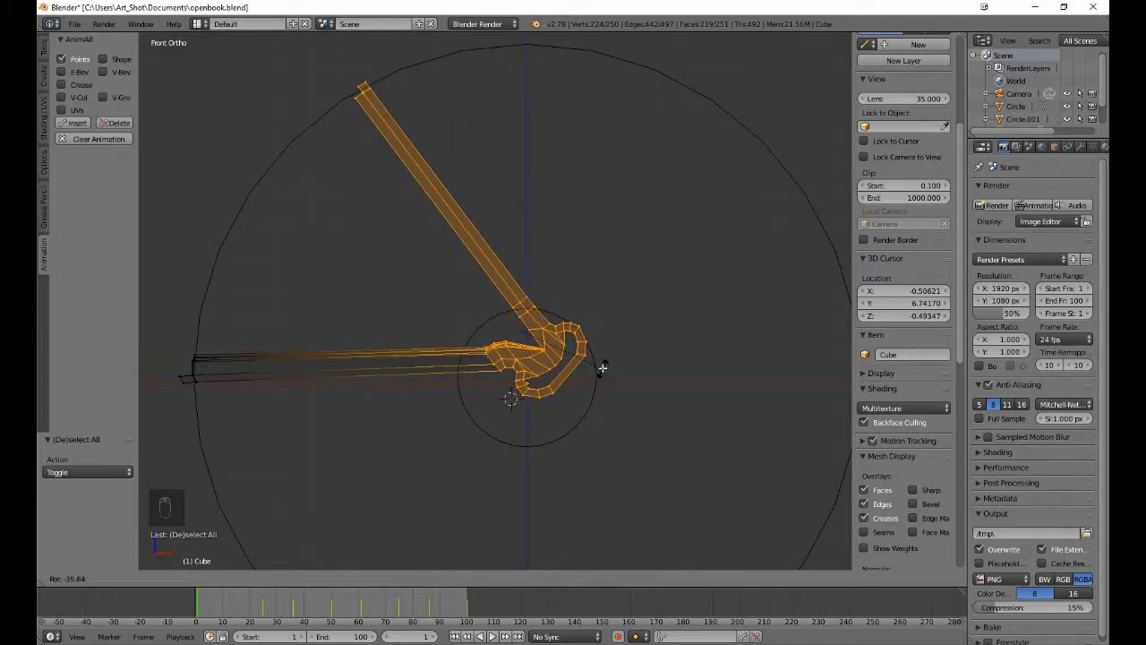
pyautogui.click(602, 362)
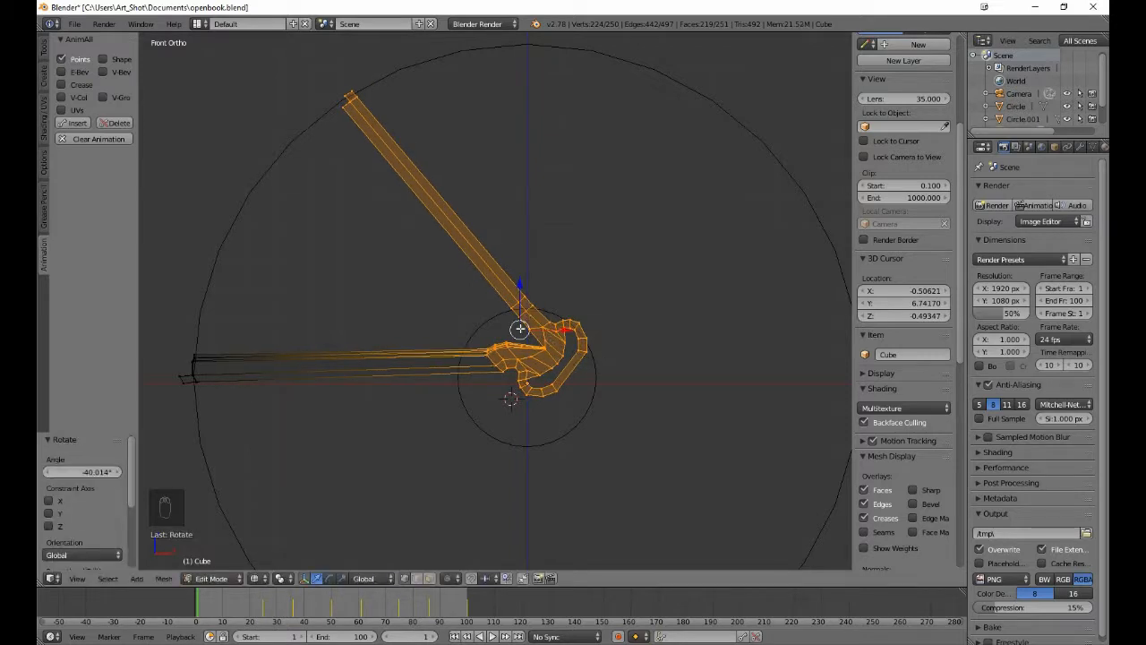
pyautogui.press('g')
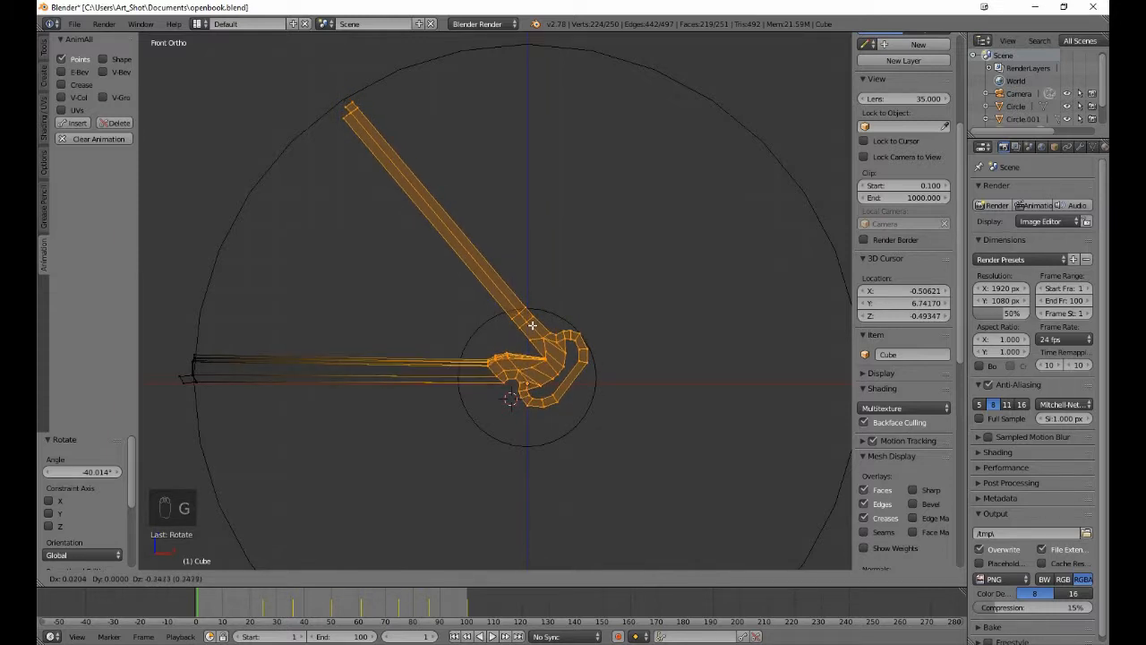
pyautogui.click(532, 325)
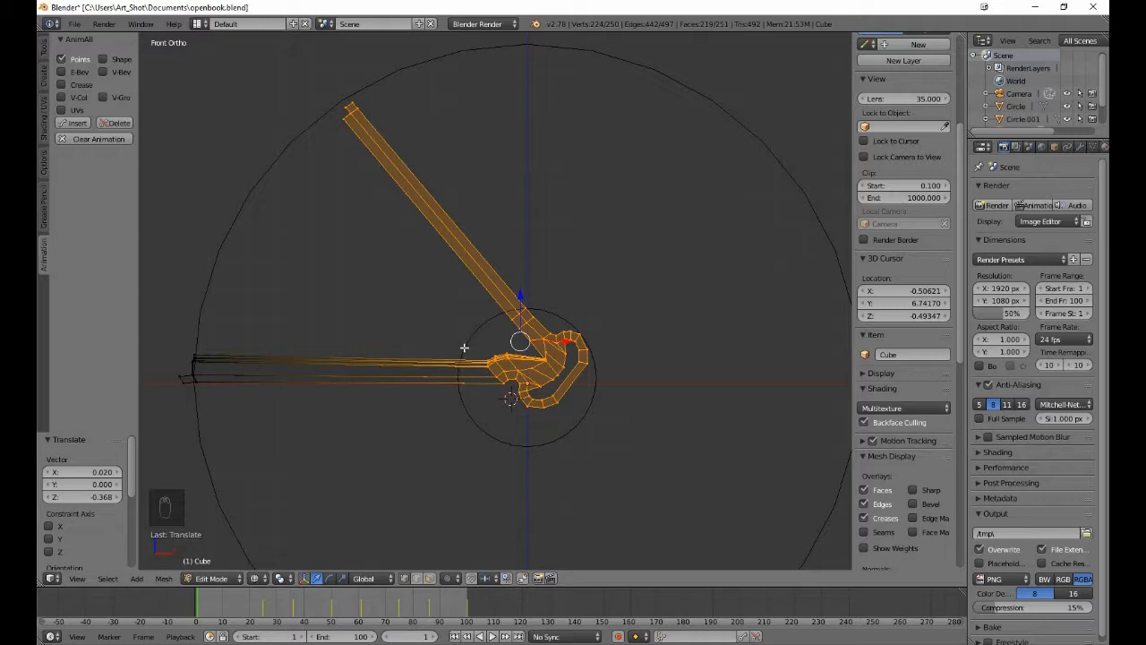
# - Deselect the left cover's and pages' inner hinge vertices, and rotate the remaining spine and right cover about -6.08°
pyautogui.press('b')
pyautogui.moveTo(466, 355); pyautogui.dragTo(509, 404, button='middle')
pyautogui.press('b')
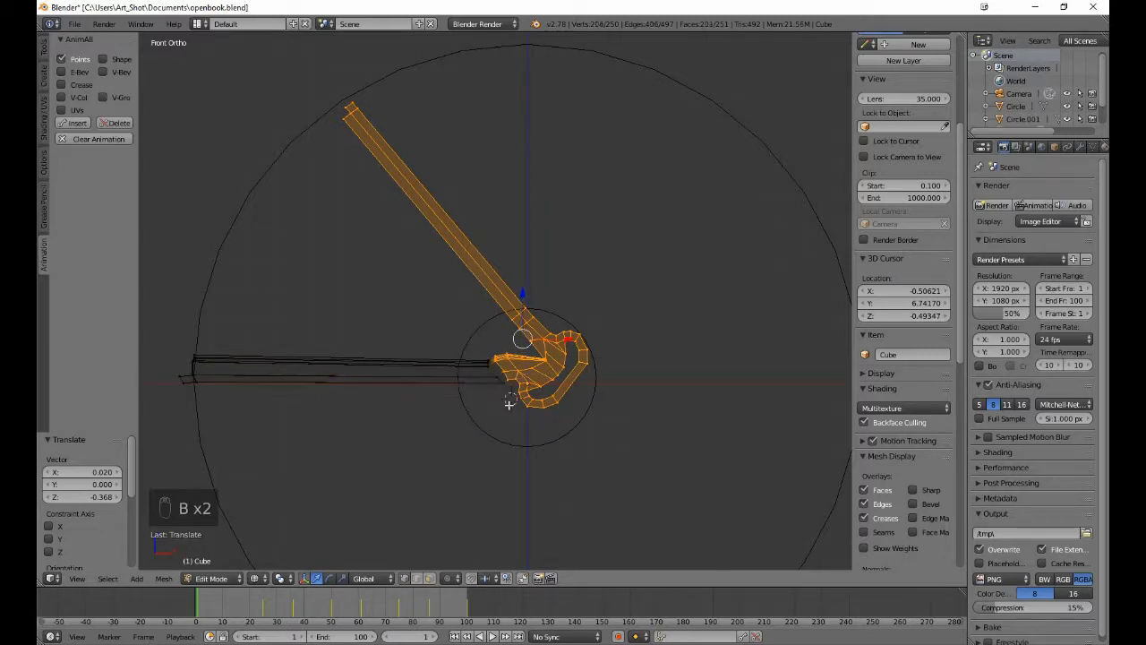
pyautogui.press('b')
pyautogui.moveTo(481, 353); pyautogui.dragTo(503, 380)
pyautogui.moveTo(503, 381); pyautogui.dragTo(510, 400, button='middle')
pyautogui.press('b')
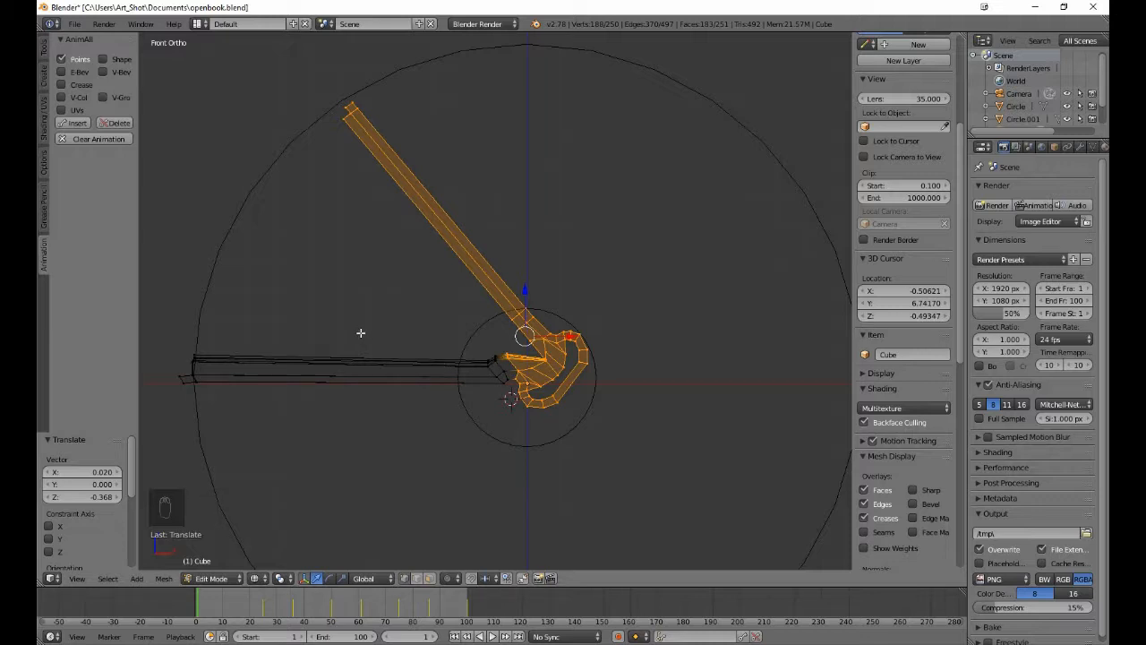
pyautogui.press('r')
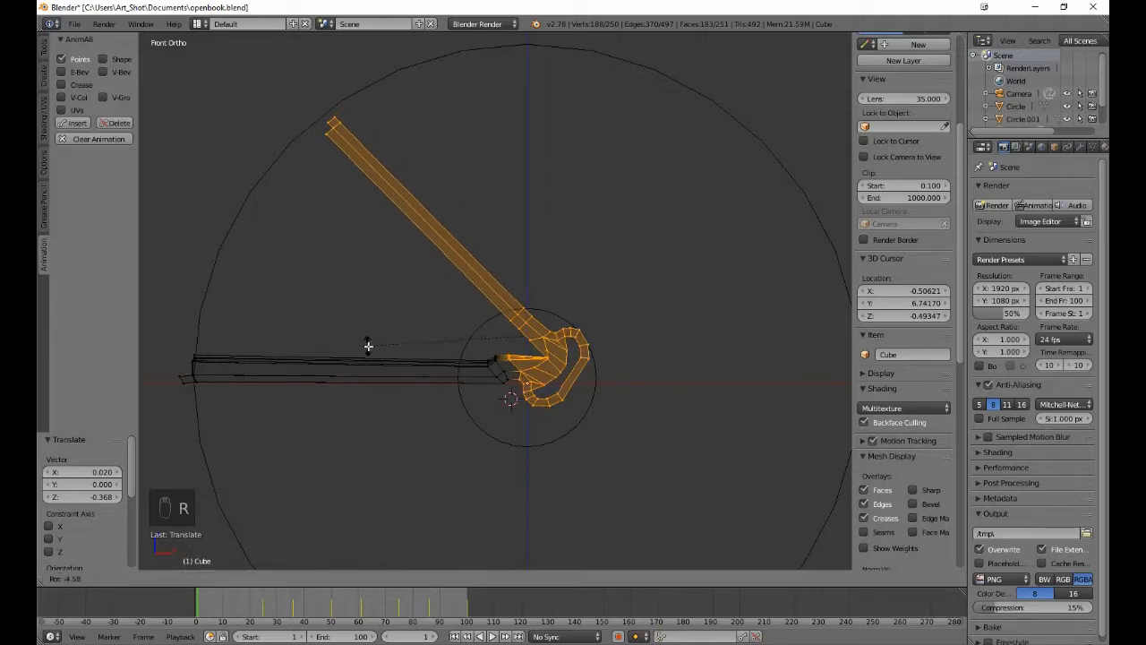
pyautogui.click(371, 349)
# - Deselect the spine and page vertices next to the left hinge, and rotate the remaining selection about -8.31°
pyautogui.press('b')
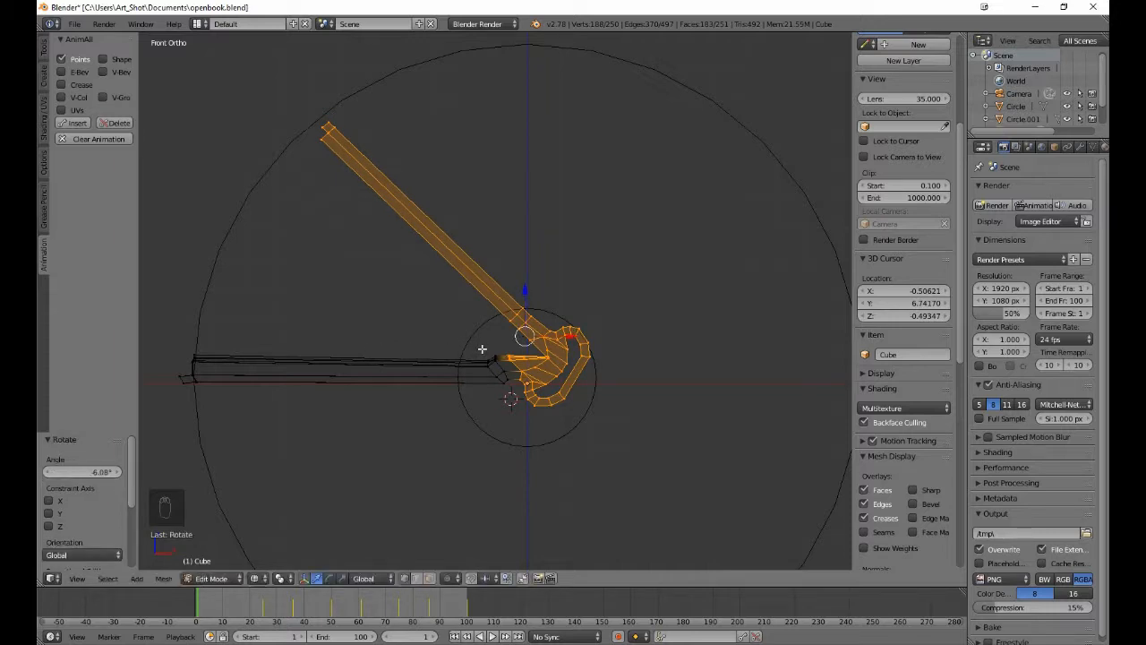
pyautogui.moveTo(484, 351); pyautogui.dragTo(525, 383)
pyautogui.moveTo(525, 382); pyautogui.dragTo(521, 382, button='middle')
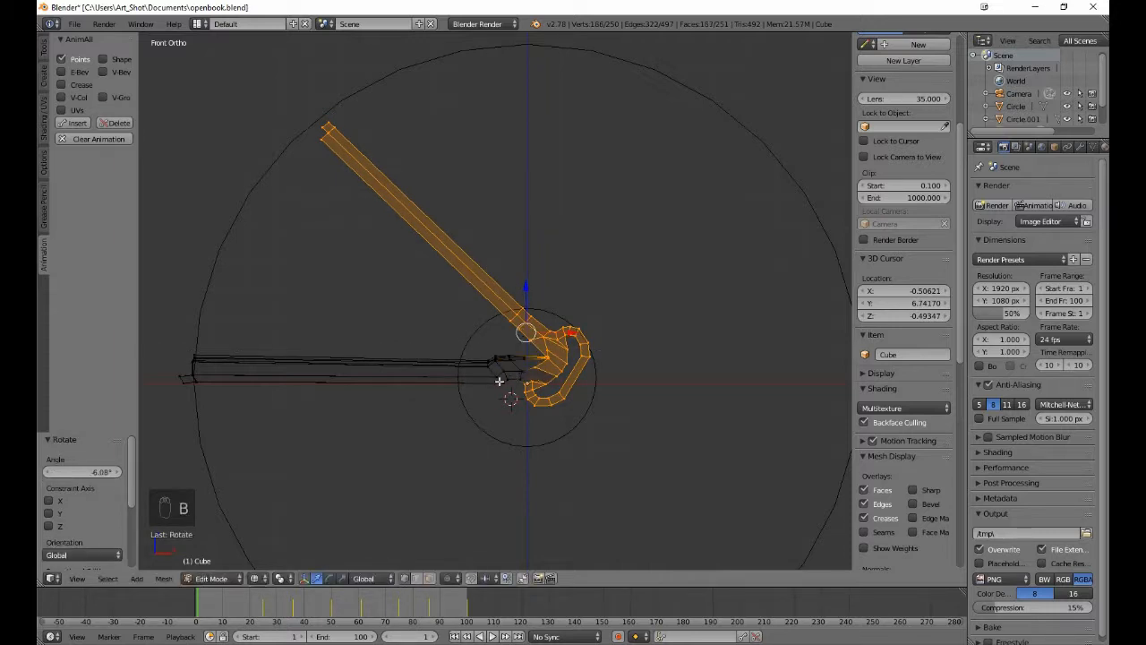
pyautogui.press('b')
pyautogui.press('r')
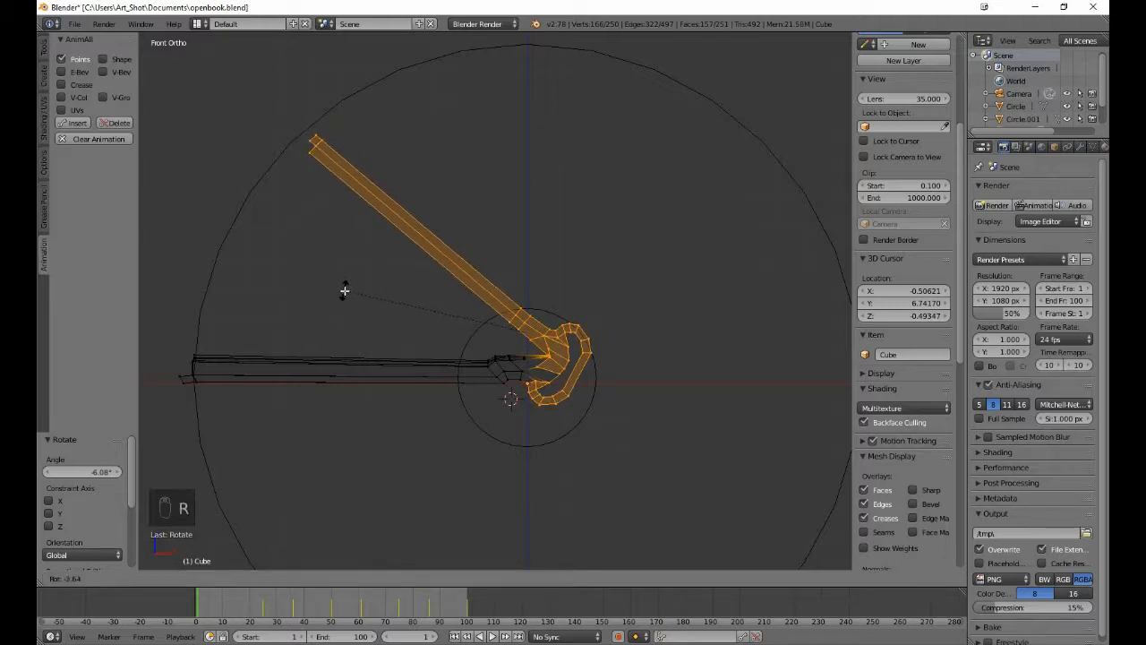
pyautogui.click(377, 313)
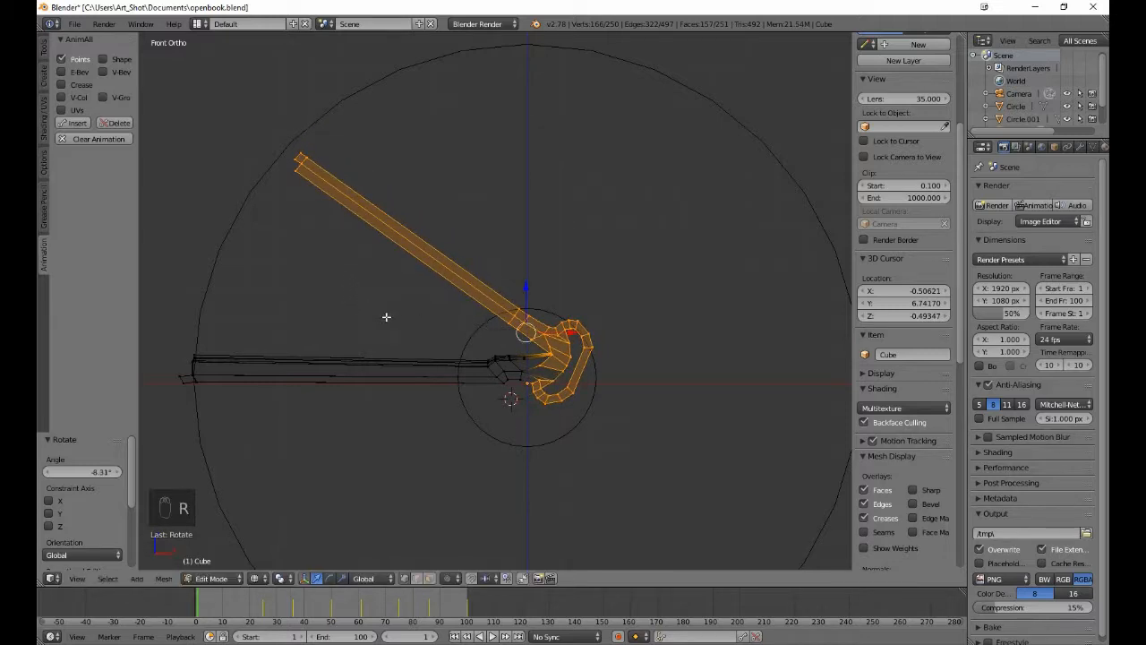
# - Move the selected right cover and spine part about -0.245 along the X axis
pyautogui.press('g')
pyautogui.press('x')
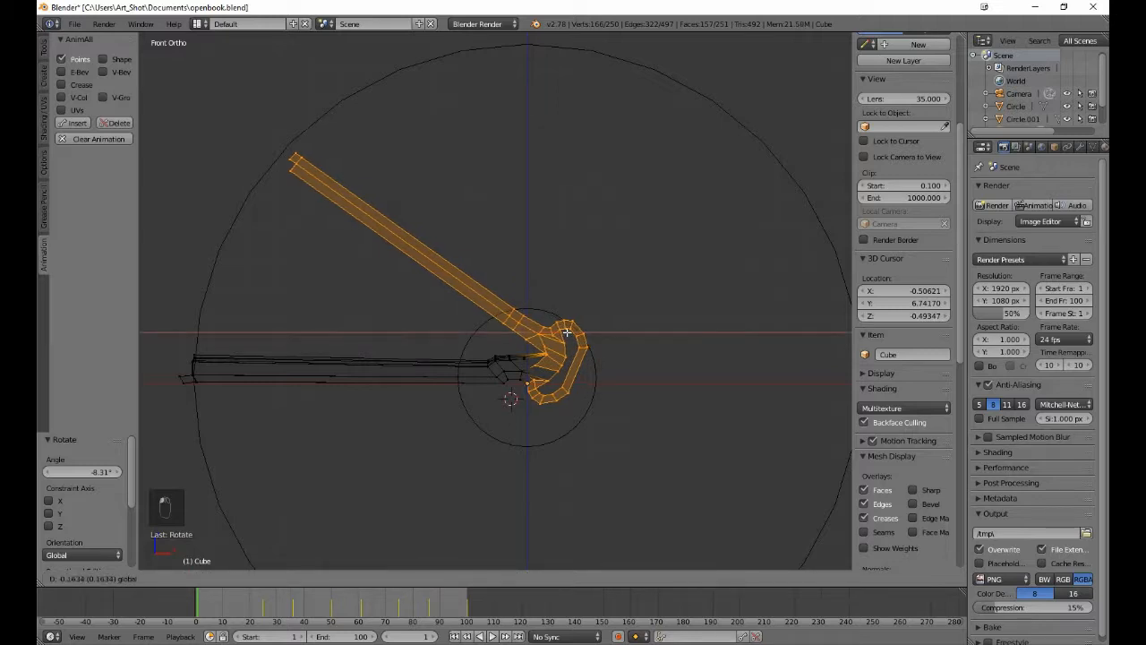
pyautogui.click(565, 332)
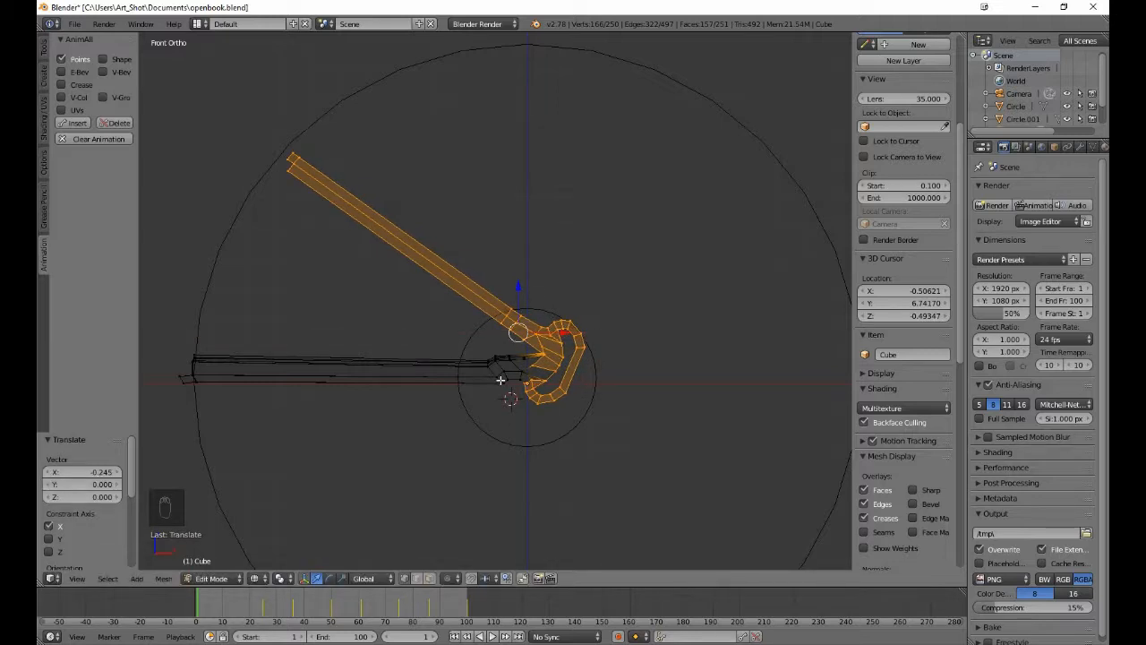
# - Deselect the inner page vertices around the hinge, and rotate the remaining right cover and spine about -14.85°
pyautogui.press('b')
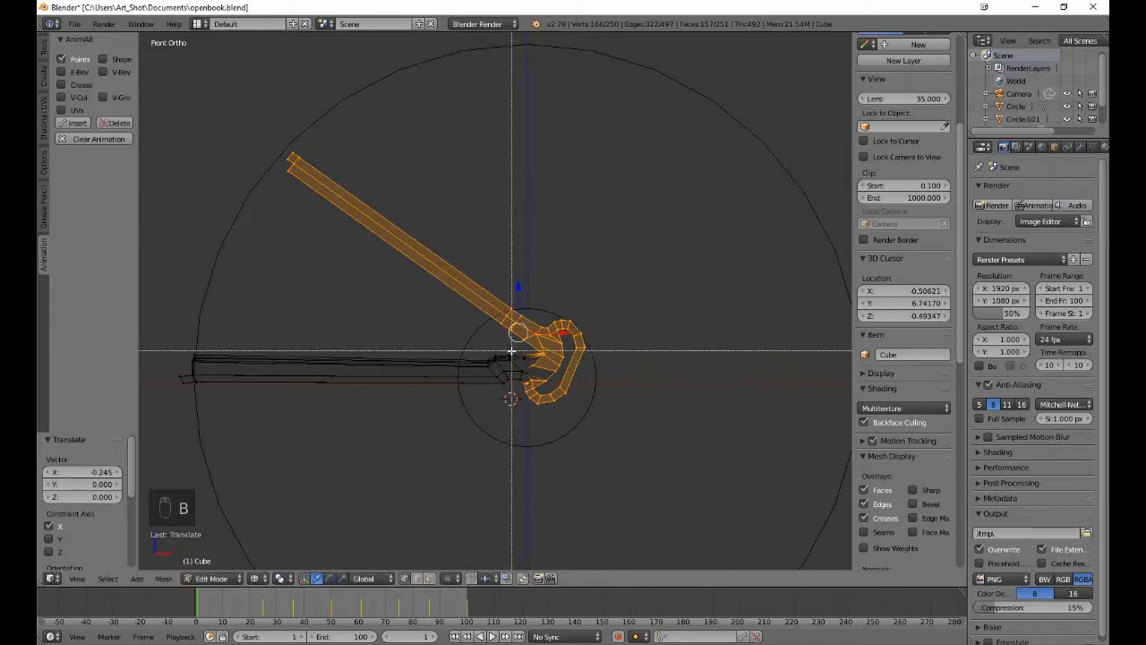
pyautogui.moveTo(512, 348); pyautogui.dragTo(556, 369, button='middle')
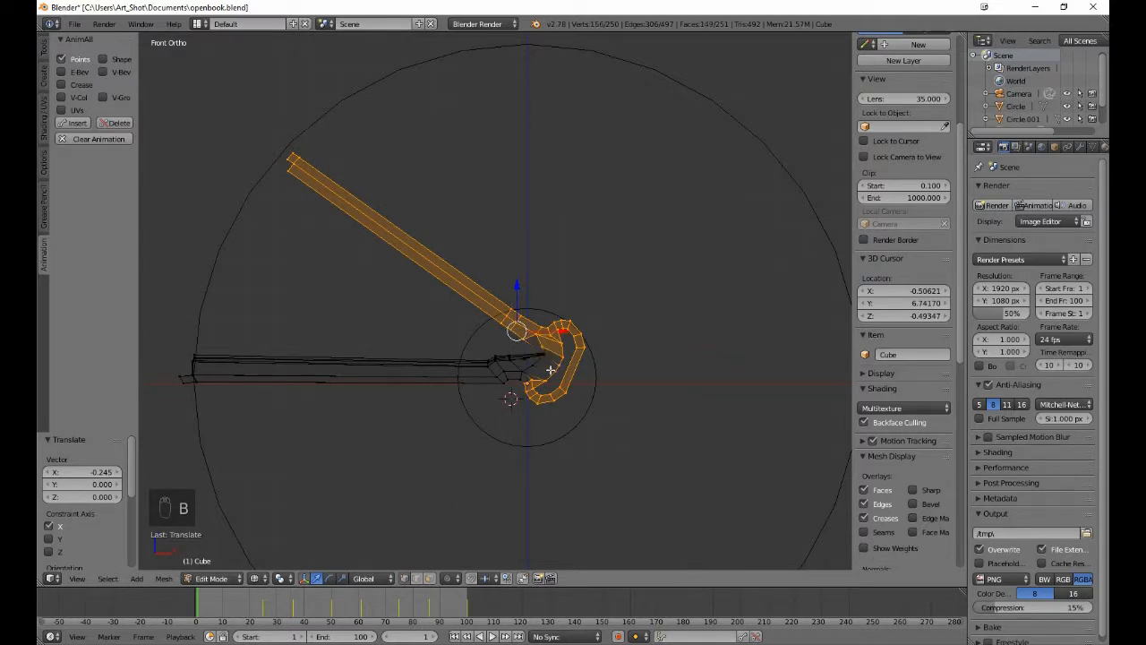
pyautogui.press('r')
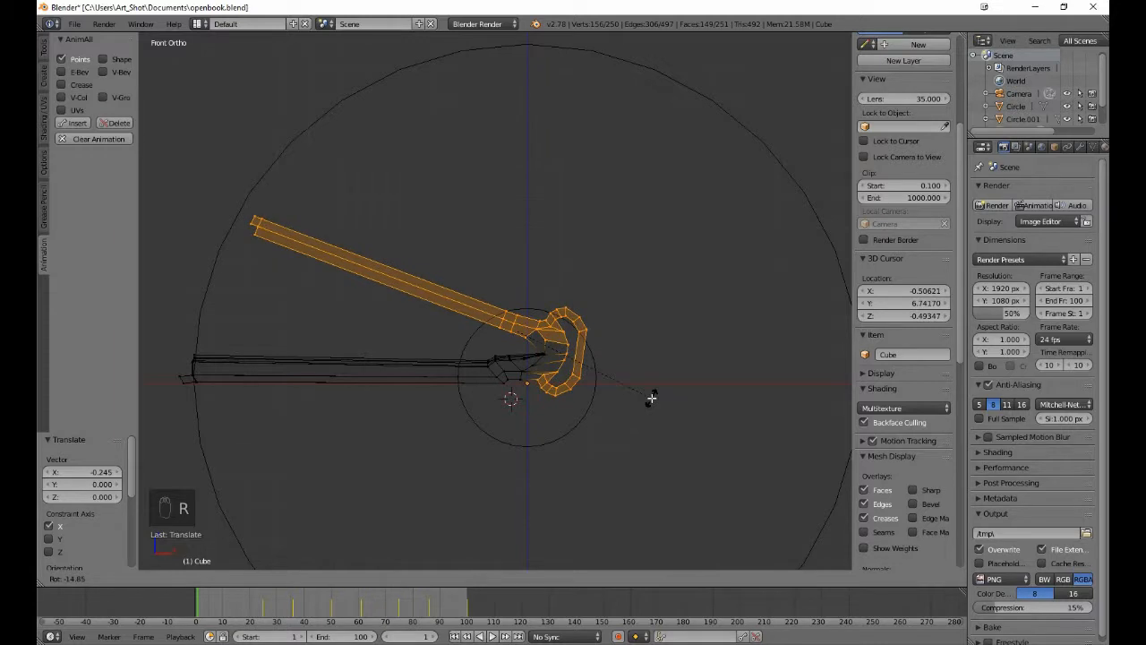
pyautogui.click(651, 397)
# - Move the rotated right cover and spine about -0.286 along the X axis
pyautogui.press('g')
pyautogui.press('x')
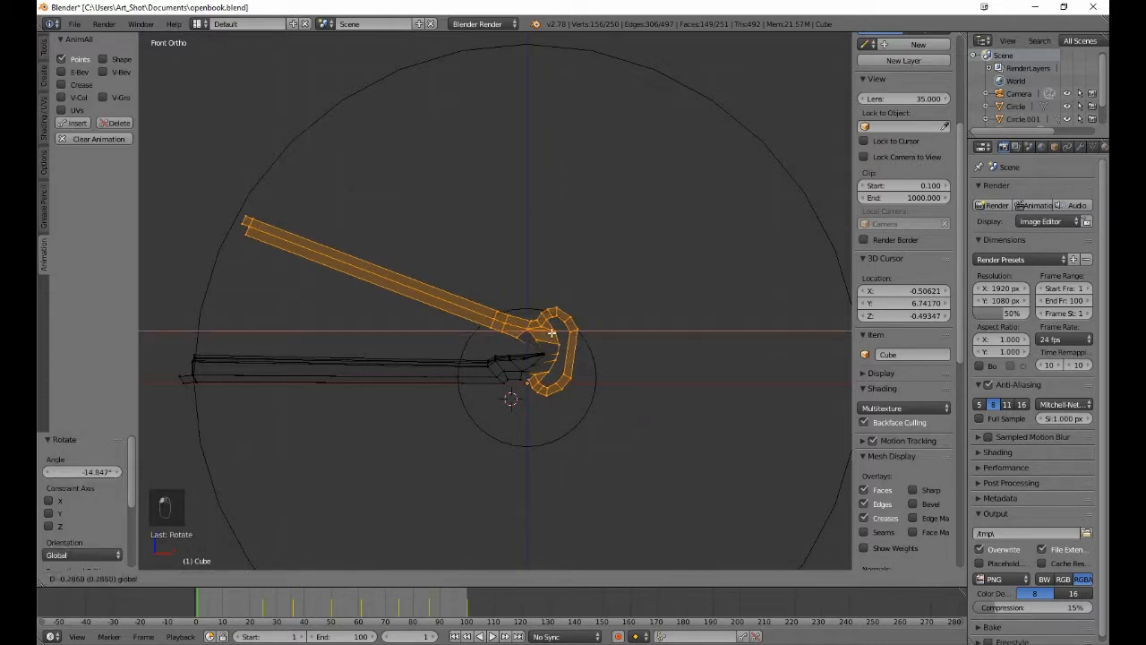
pyautogui.click(549, 333)
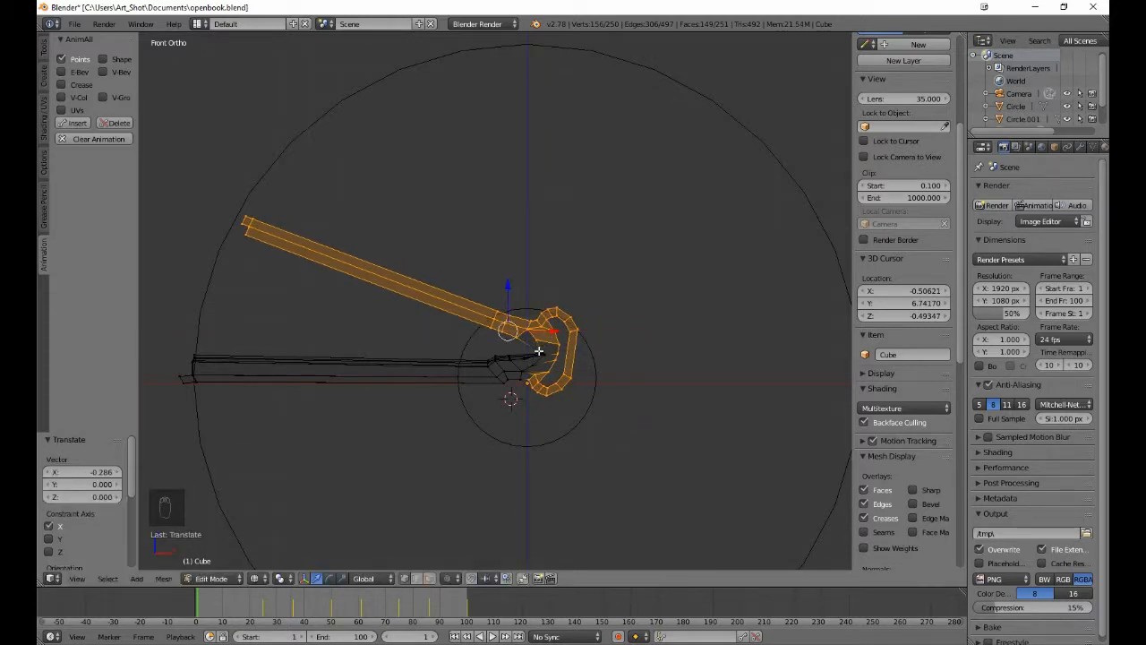
# - Add the page tip vertices just inside the spine to the selection, and move everything selected about -0.123 along X
pyautogui.press('b')
pyautogui.moveTo(535, 362); pyautogui.dragTo(552, 338)
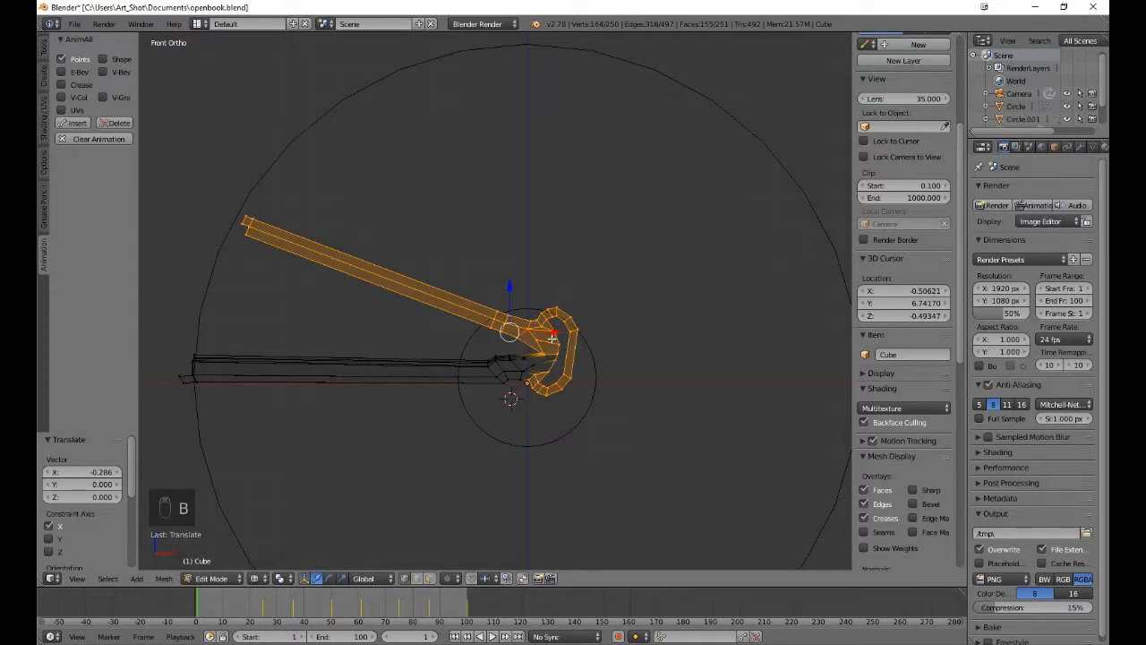
pyautogui.press('g')
pyautogui.press('x')
pyautogui.click(527, 333)
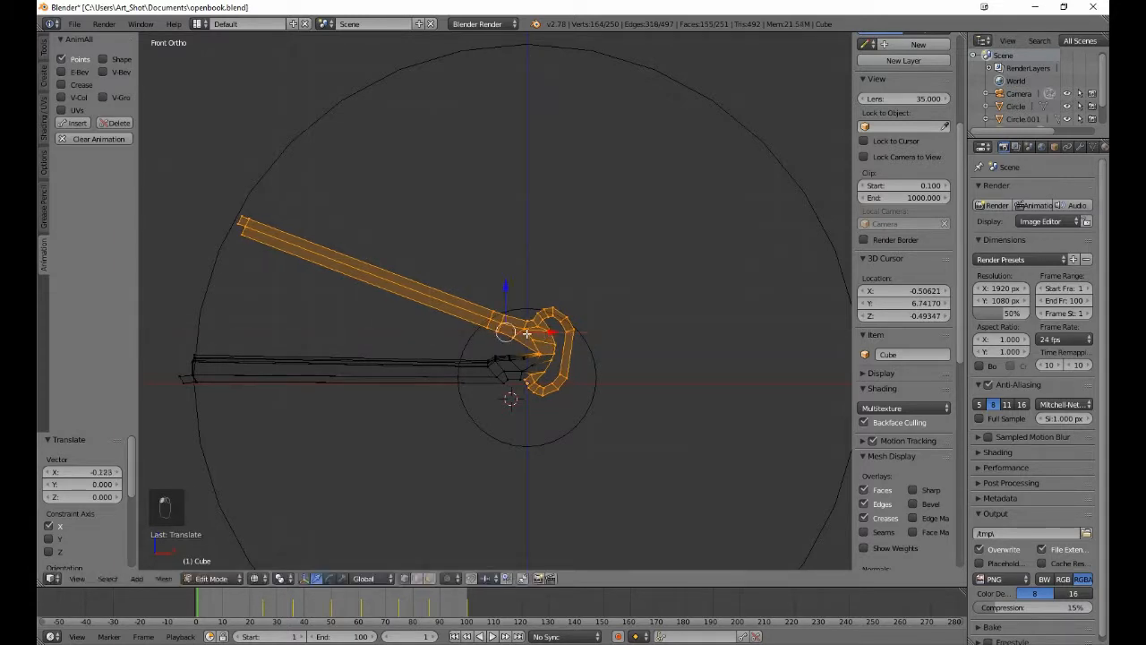
# - Add the adjacent inner page vertices between the covers to the selection, and move it all about -0.061 along X
pyautogui.press('b')
pyautogui.moveTo(518, 353); pyautogui.dragTo(529, 344)
pyautogui.press('g')
pyautogui.press('x')
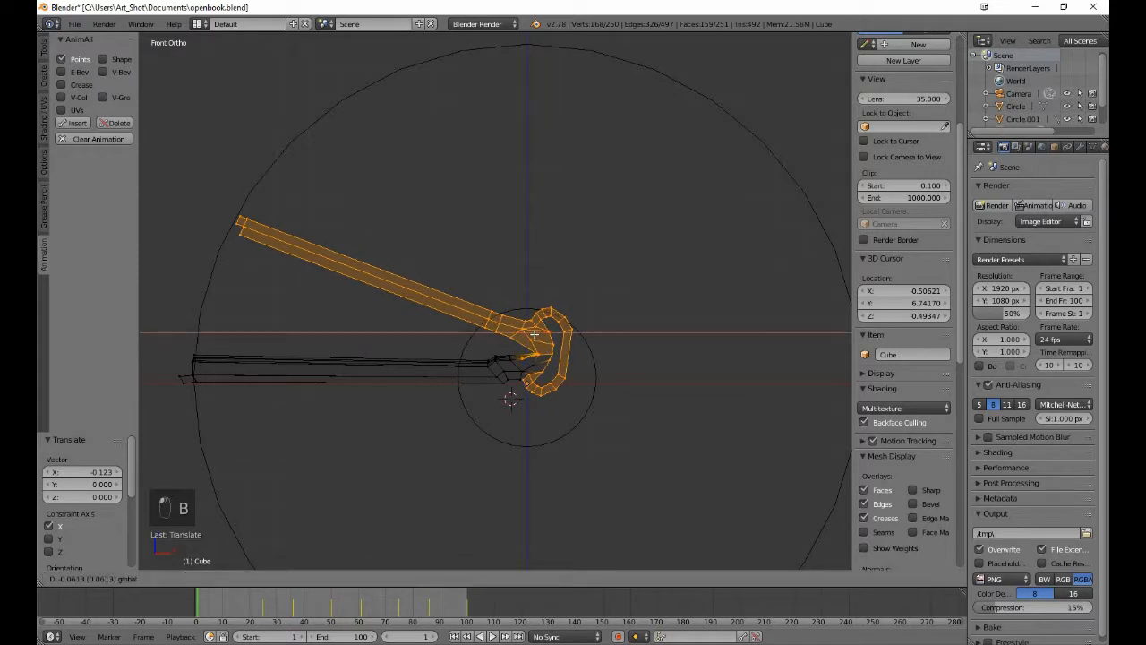
pyautogui.click(529, 355)
# - Shift the selected cover, spine and page vertices about 0.082 back along the X axis
pyautogui.press('g')
pyautogui.press('x')
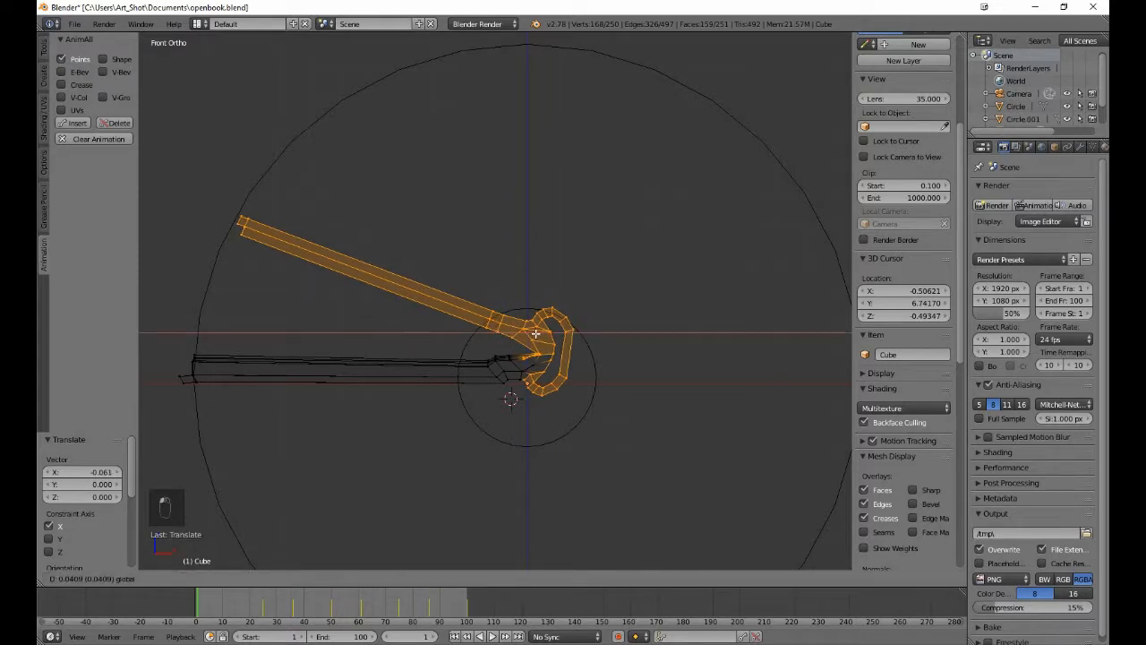
pyautogui.click(536, 355)
# - Add the lower inner page and hinge vertices to the selection, and move everything selected about -0.123 along X
pyautogui.press('b')
pyautogui.moveTo(509, 364); pyautogui.dragTo(545, 400)
pyautogui.press('g')
pyautogui.press('x')
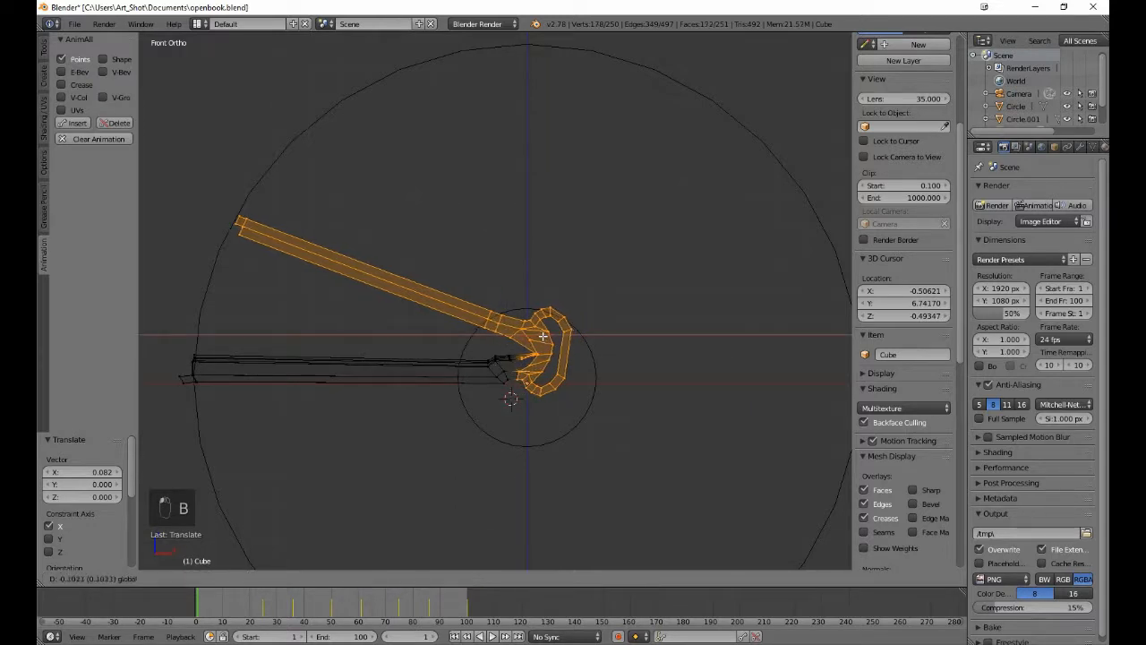
pyautogui.click(541, 336)
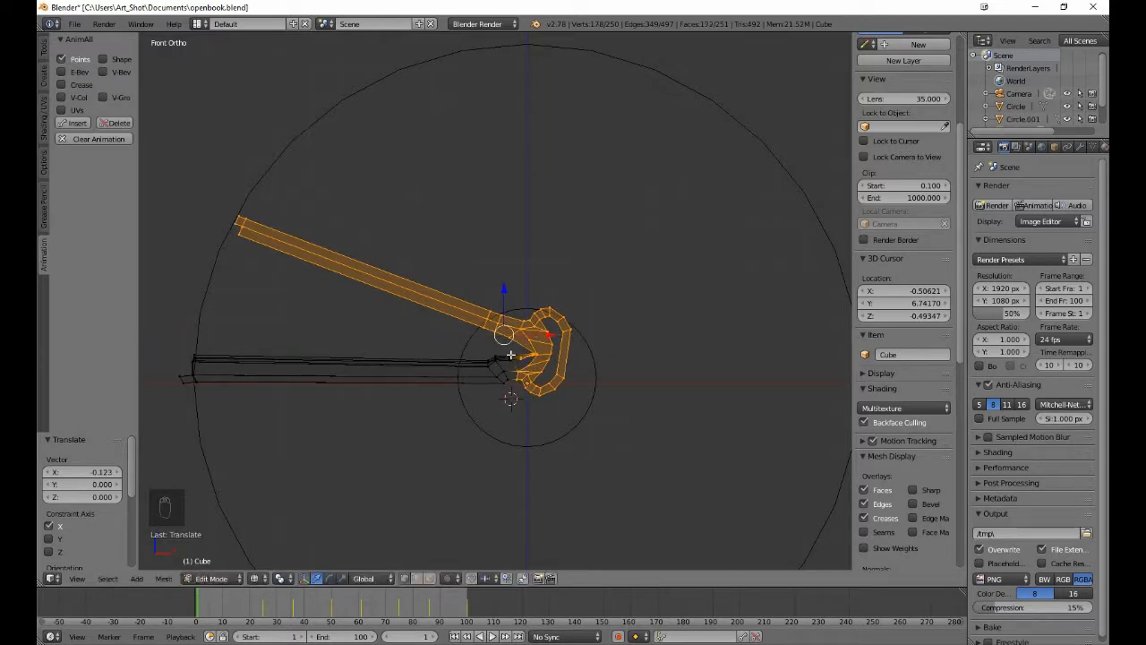
# - Deselect the inner page vertices and the lower spine vertices next to the left cover's hinge
pyautogui.press('b')
pyautogui.moveTo(510, 355); pyautogui.dragTo(538, 370, button='middle')
pyautogui.press('b')
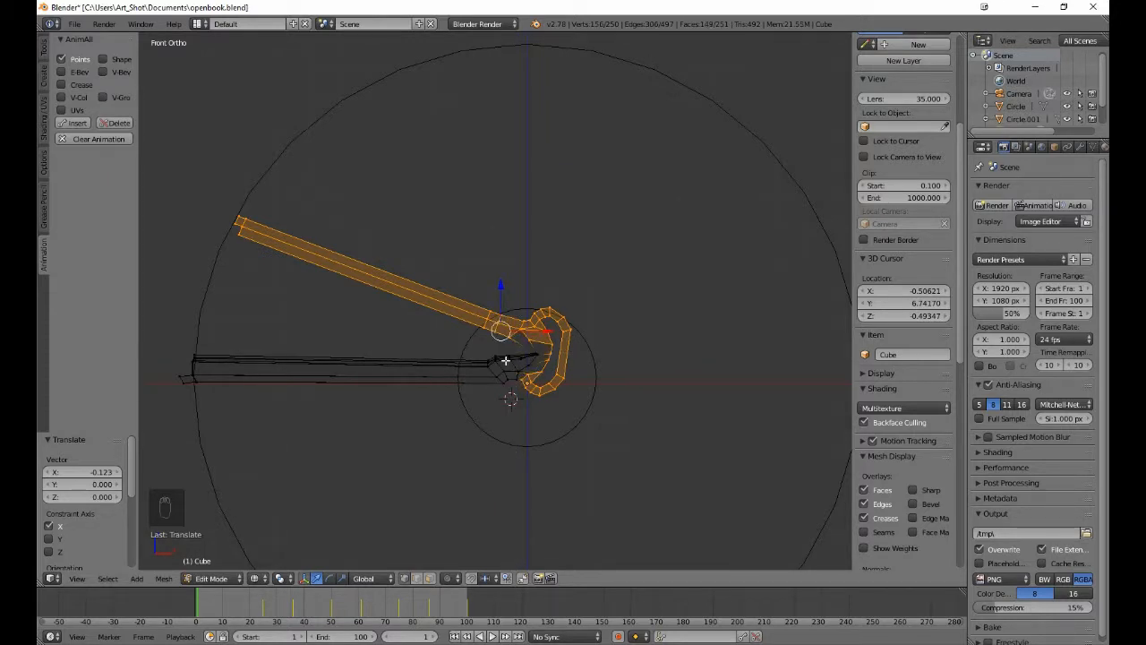
pyautogui.press('b')
pyautogui.rightClick(493, 361)
pyautogui.press('b')
pyautogui.moveTo(498, 359); pyautogui.dragTo(531, 379)
pyautogui.moveTo(531, 379)
pyautogui.mouseDown(button='middle')
pyautogui.moveTo(546, 387)
pyautogui.moveTo(531, 387)
pyautogui.mouseUp(button='middle')
pyautogui.press('b')
pyautogui.press('b')
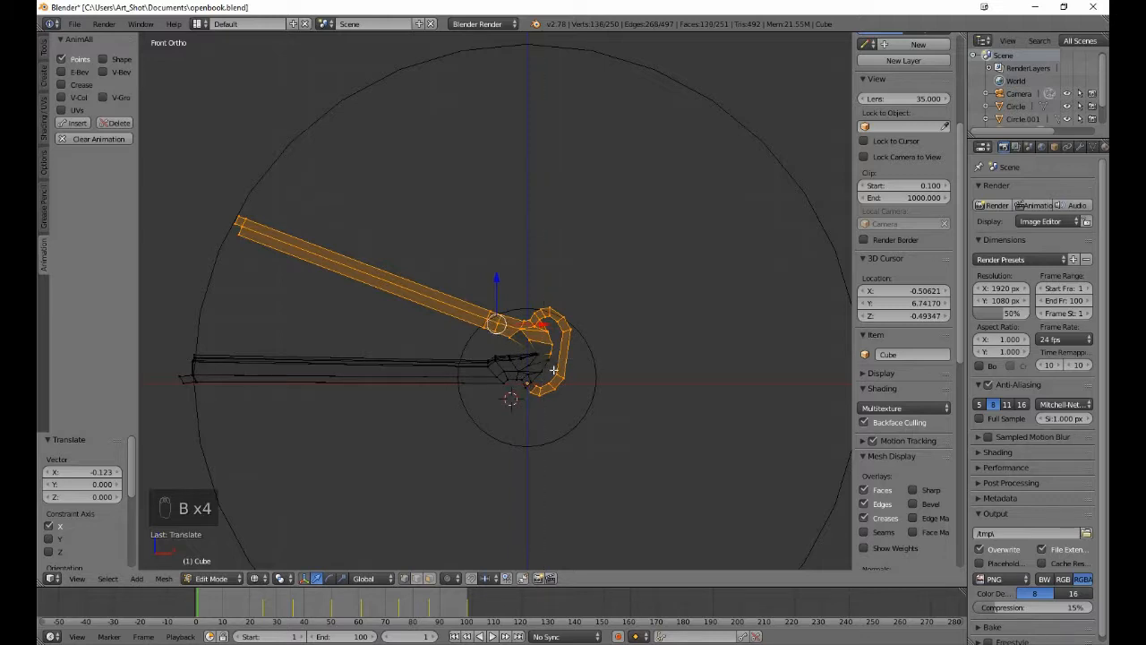
# - Rotate the remaining right cover and spine about -7.2°, and move them about -0.184 on X and -0.123 on Z
pyautogui.press('r')
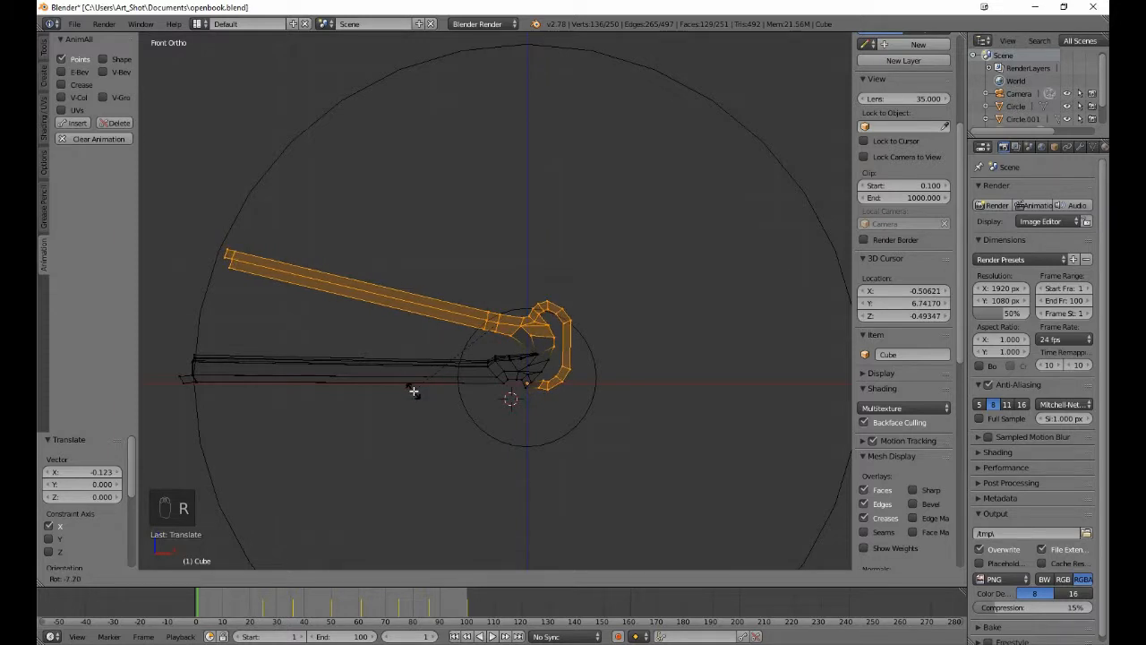
pyautogui.click(414, 391)
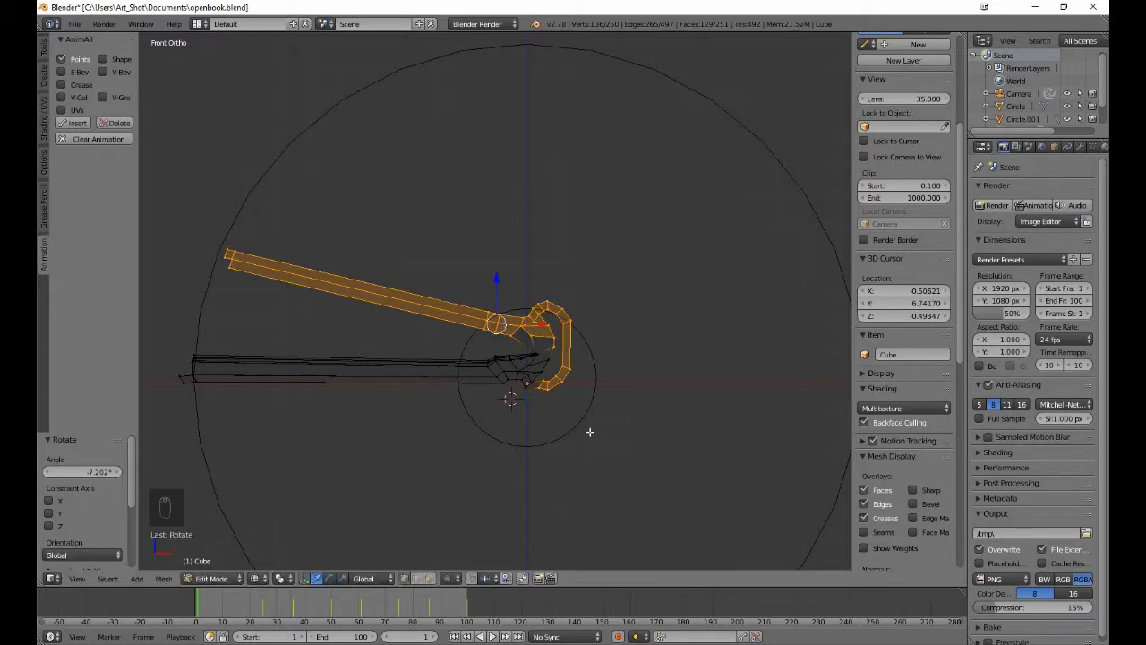
pyautogui.press('g')
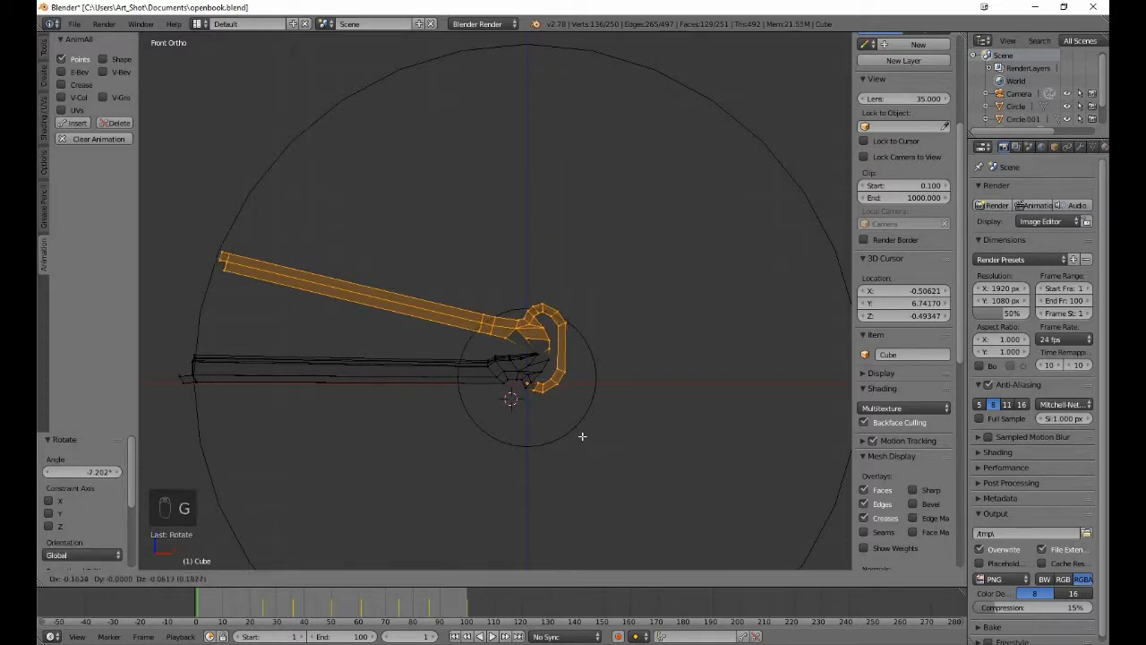
pyautogui.click(582, 437)
# - Deselect the lower bend of the spine, keeping only the right cover, its pages and the upper spine bend selected
pyautogui.press('b')
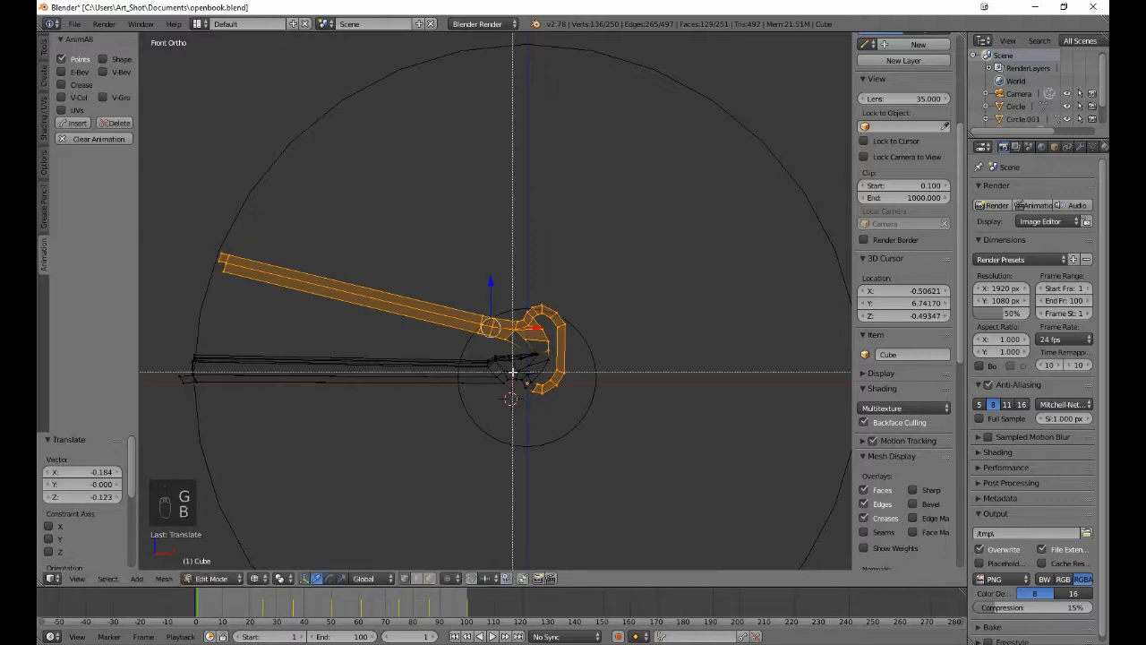
pyautogui.moveTo(513, 372); pyautogui.dragTo(534, 407)
pyautogui.moveTo(534, 407); pyautogui.dragTo(551, 424, button='middle')
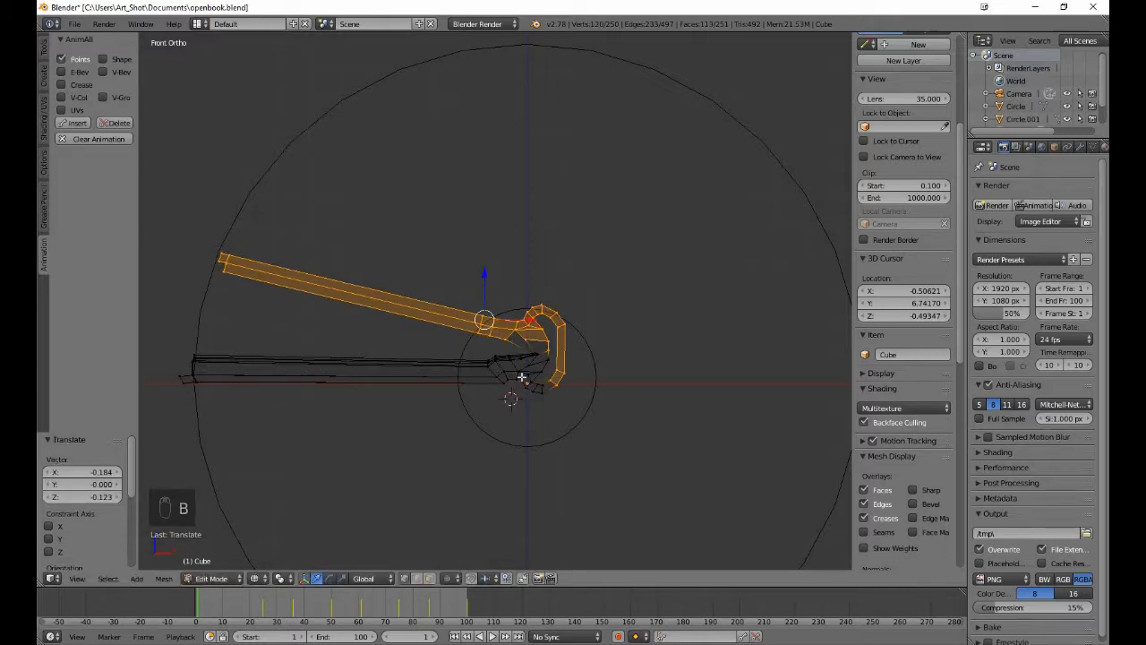
pyautogui.moveTo(543, 337); pyautogui.dragTo(542, 339, button='middle')
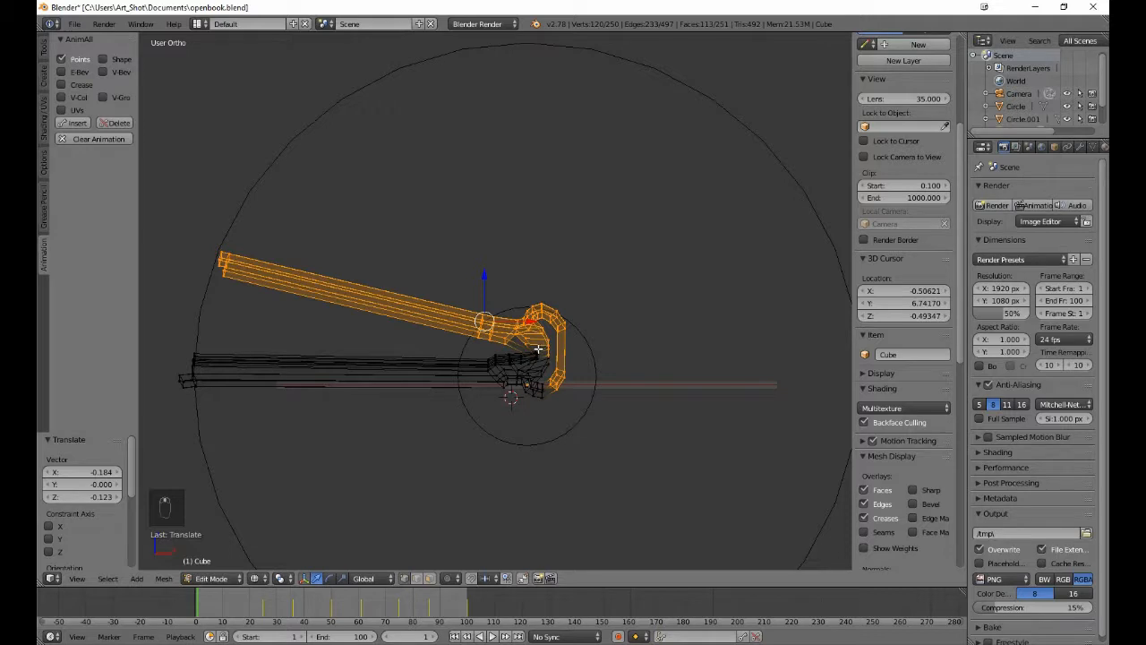
pyautogui.press('KP_1')
pyautogui.press('b')
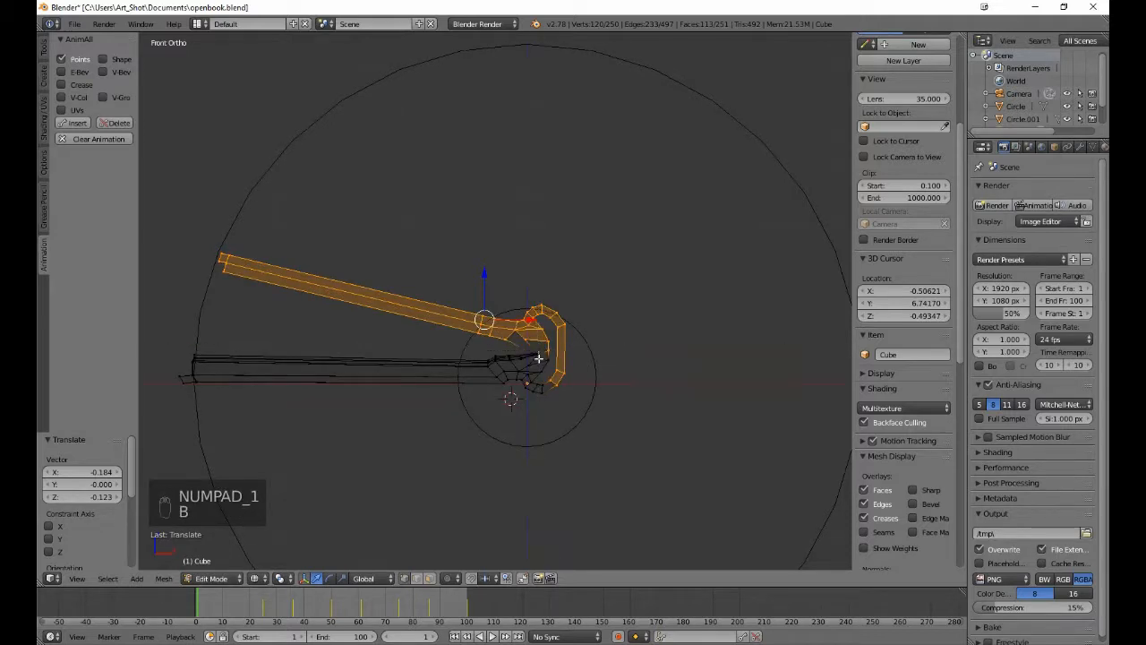
pyautogui.moveTo(537, 351); pyautogui.dragTo(591, 425, button='middle')
pyautogui.press('b')
pyautogui.moveTo(538, 348); pyautogui.dragTo(586, 418, button='middle')
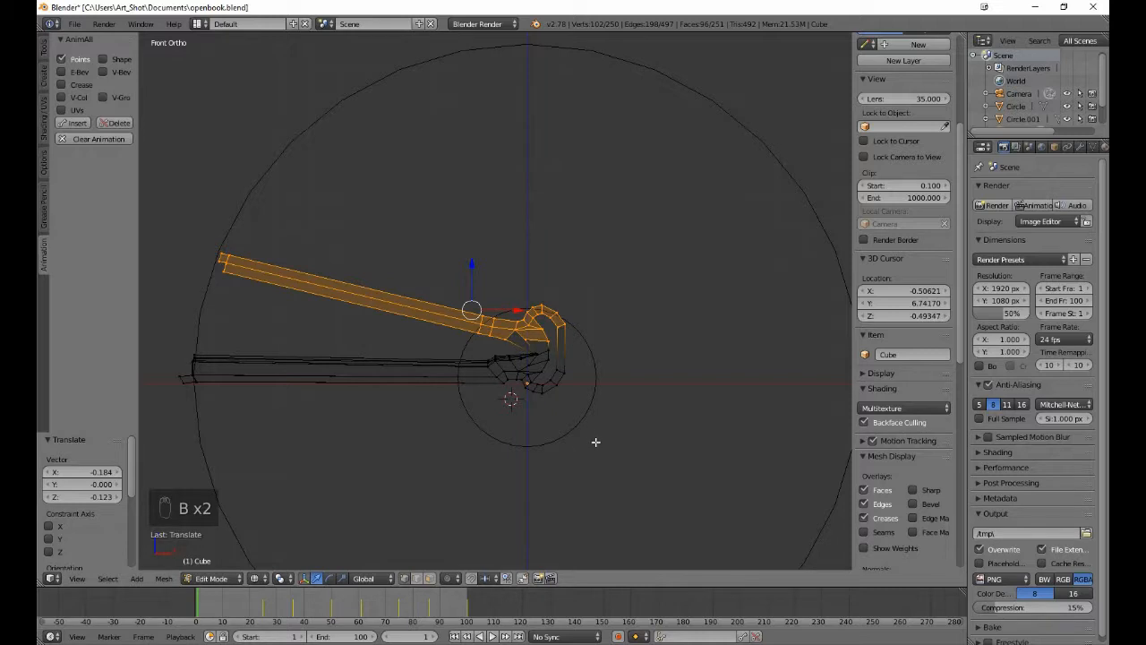
# - Rotate the right cover and upper spine bend about -13.76°, and move them about -0.858 on X and -0.695 on Z
pyautogui.press('r')
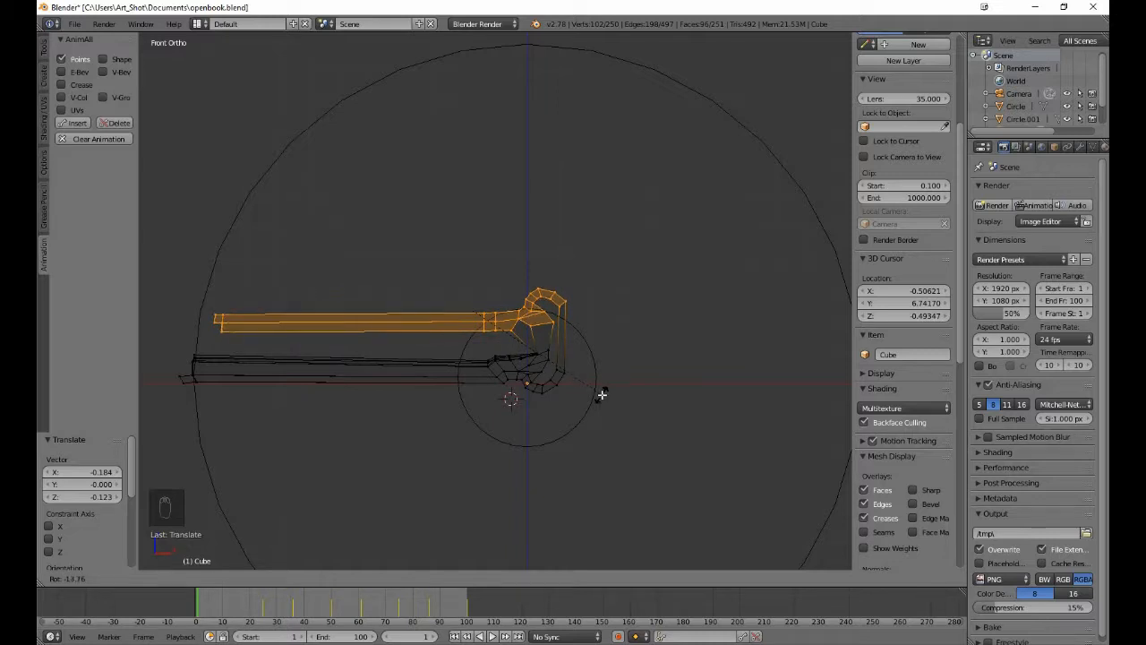
pyautogui.click(602, 394)
pyautogui.press('g')
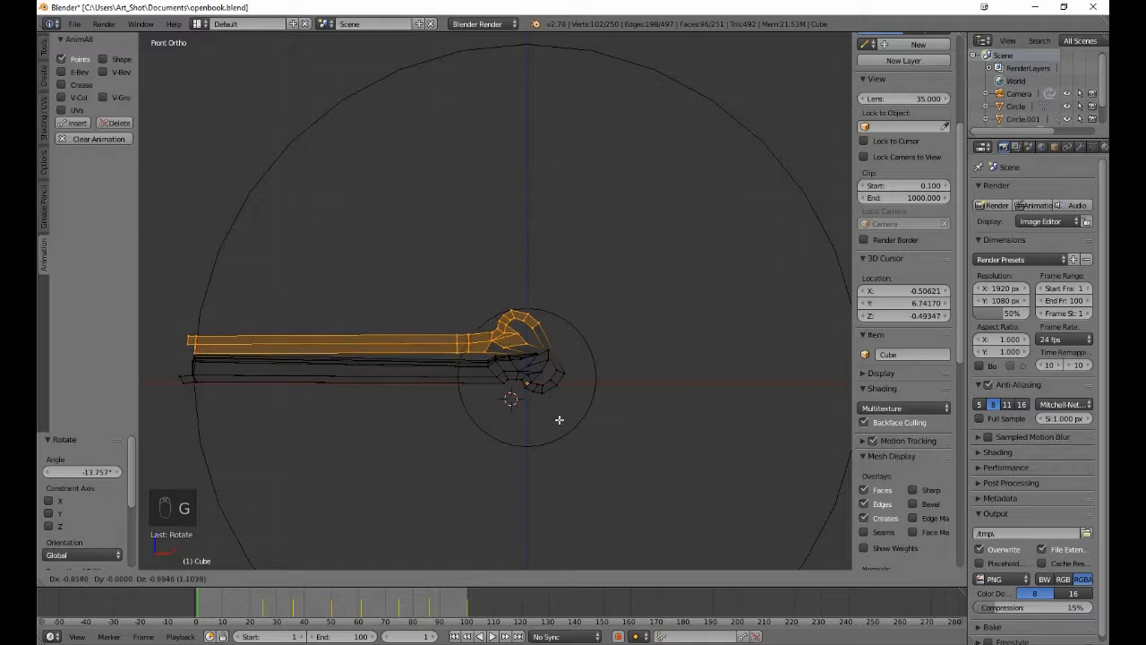
pyautogui.click(558, 419)
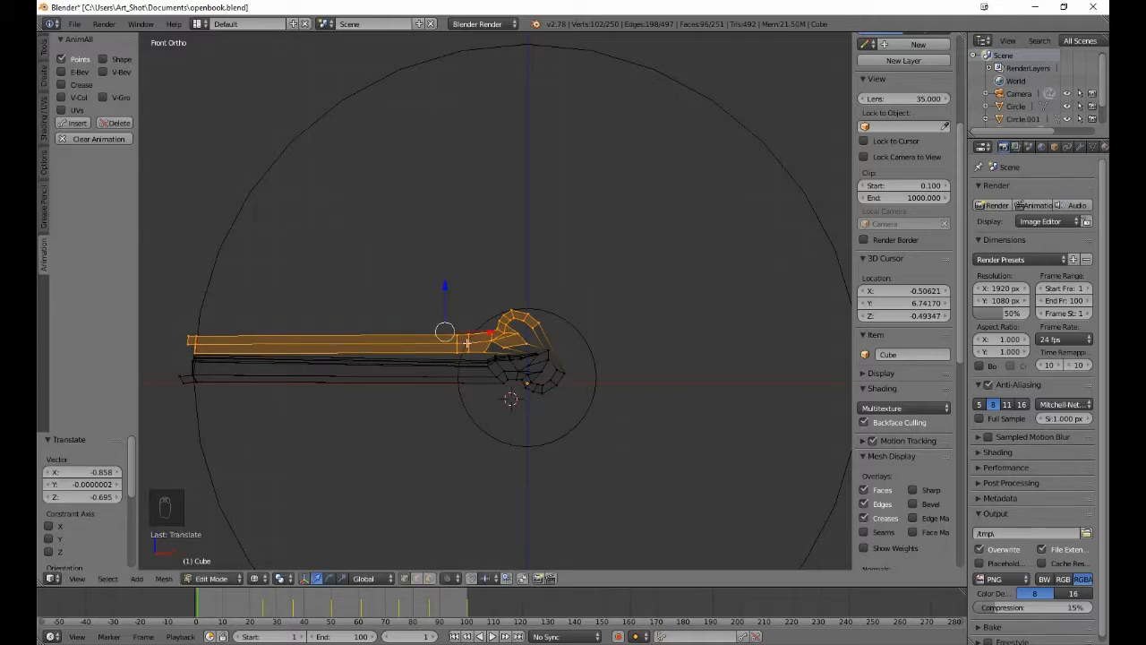
# - Deselect the upper cover's outer edge, and move the remaining hinge and upper spine vertices about 0.776 along X
pyautogui.press('b')
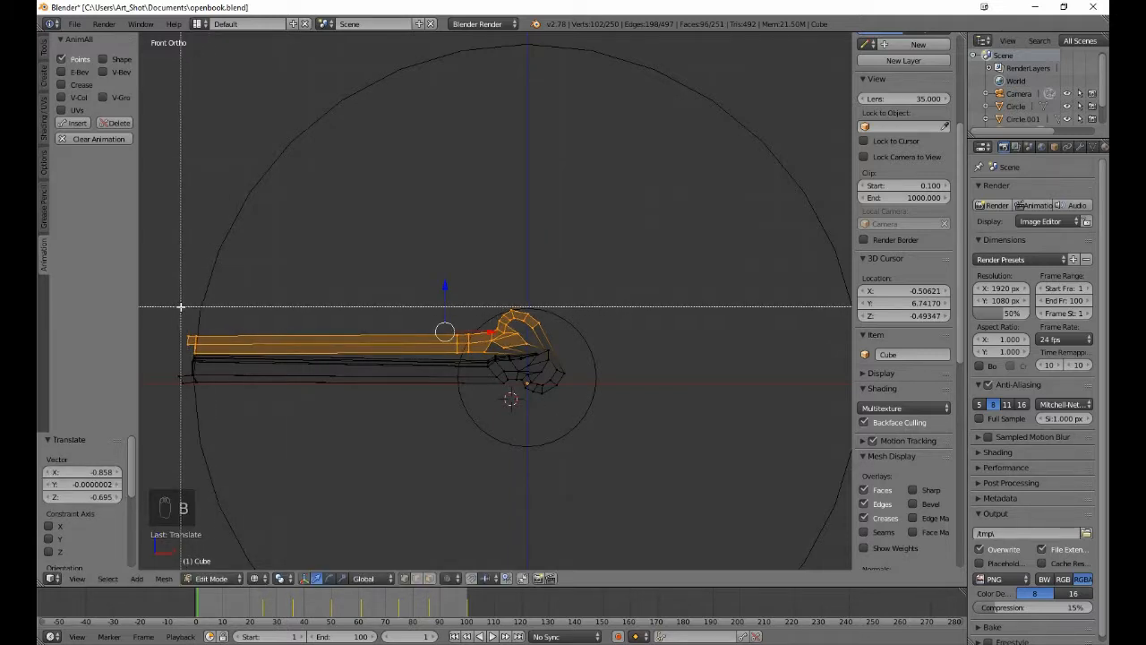
pyautogui.moveTo(180, 306); pyautogui.dragTo(223, 411)
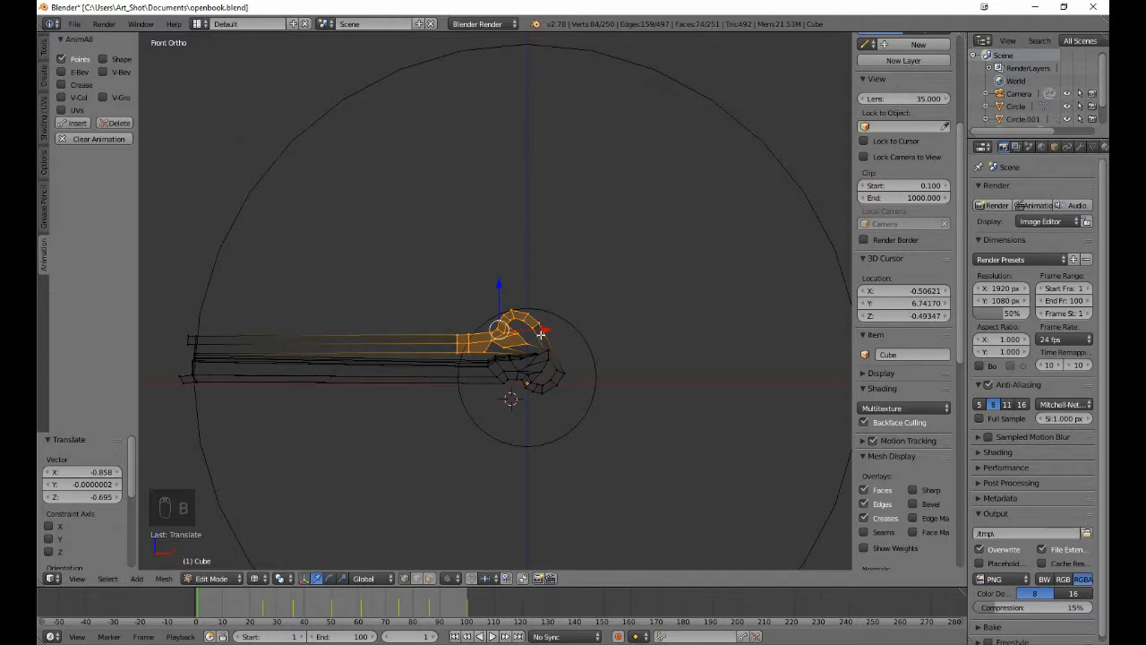
pyautogui.press('g')
pyautogui.press('x')
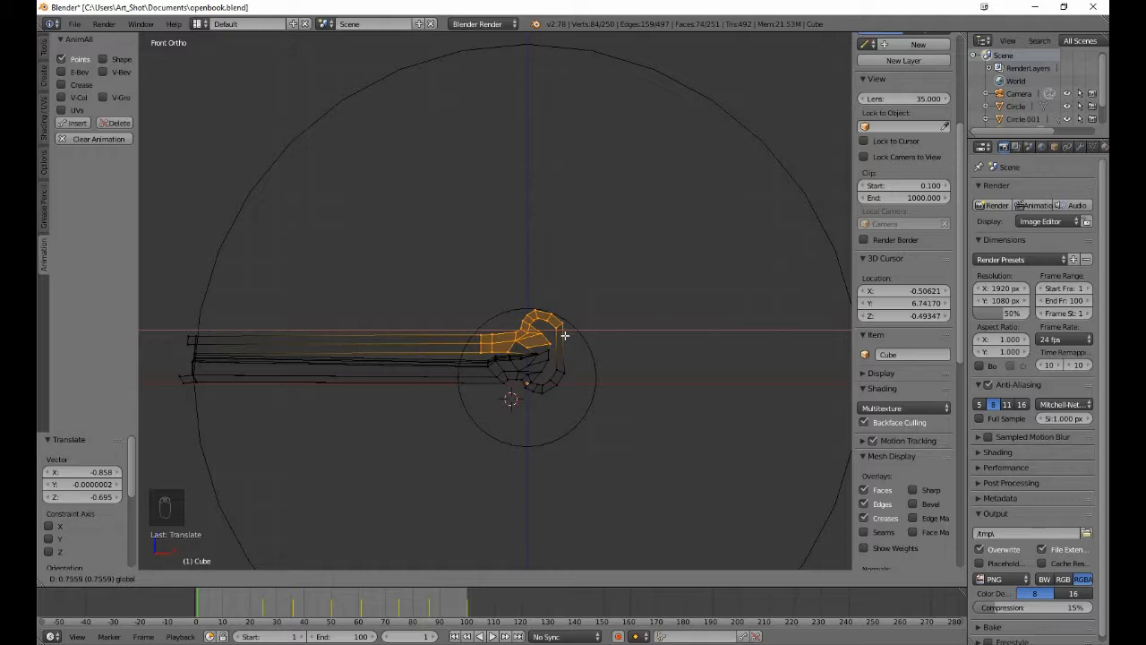
pyautogui.click(565, 335)
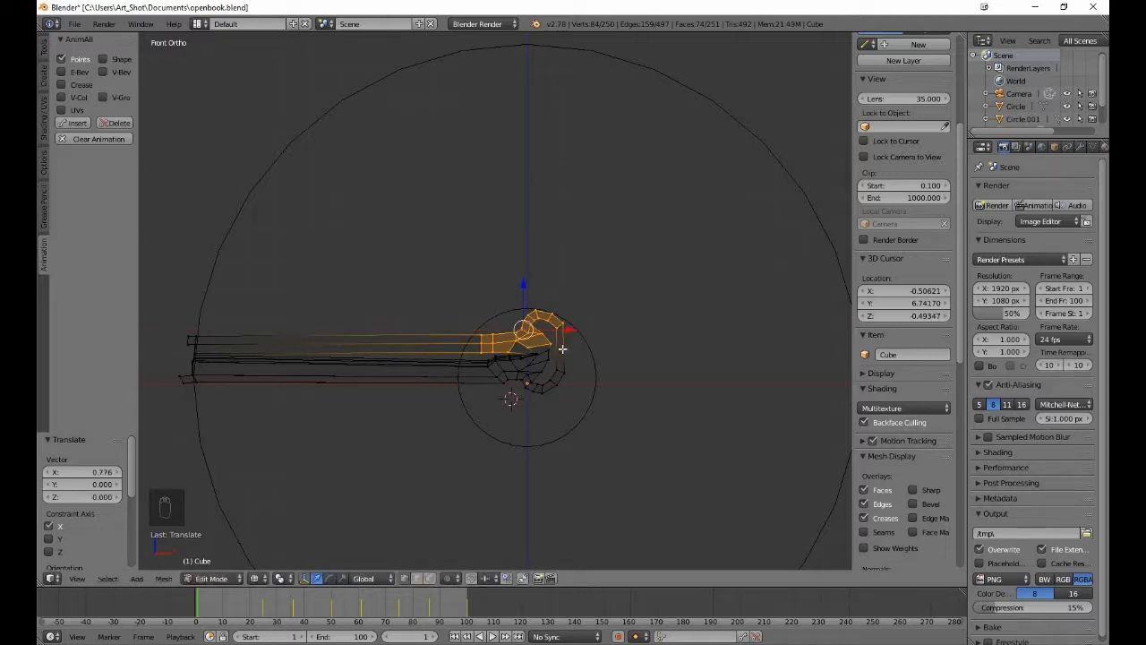
# - Select only the protruding upper page vertices inside the spine, move them about -0.086 along X, and clear the selection
pyautogui.scroll(5, 548, 396)
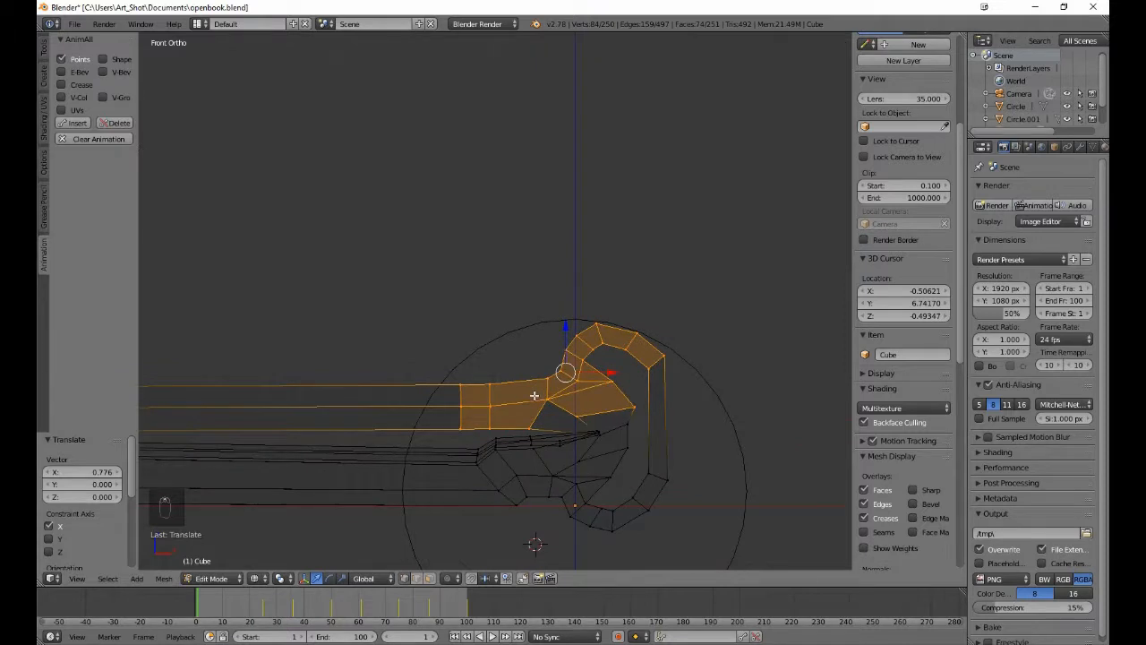
pyautogui.press('a')
pyautogui.scroll(3, 511, 455)
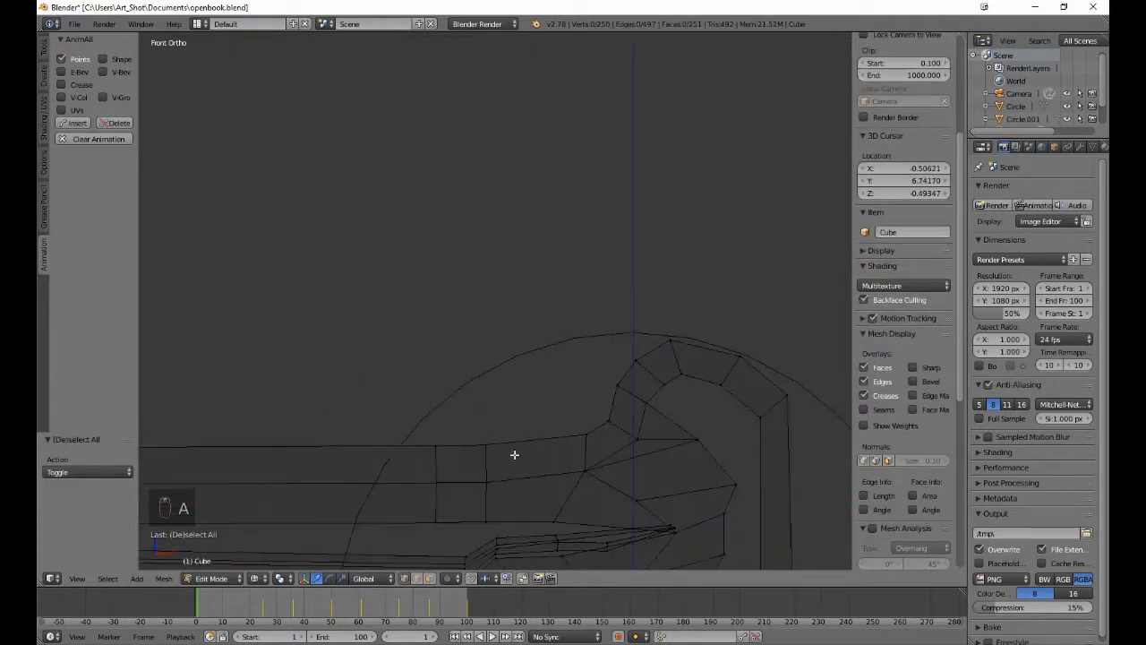
pyautogui.keyDown('shift'); pyautogui.moveTo(558, 458); pyautogui.dragTo(535, 336, button='middle'); pyautogui.keyUp('shift')
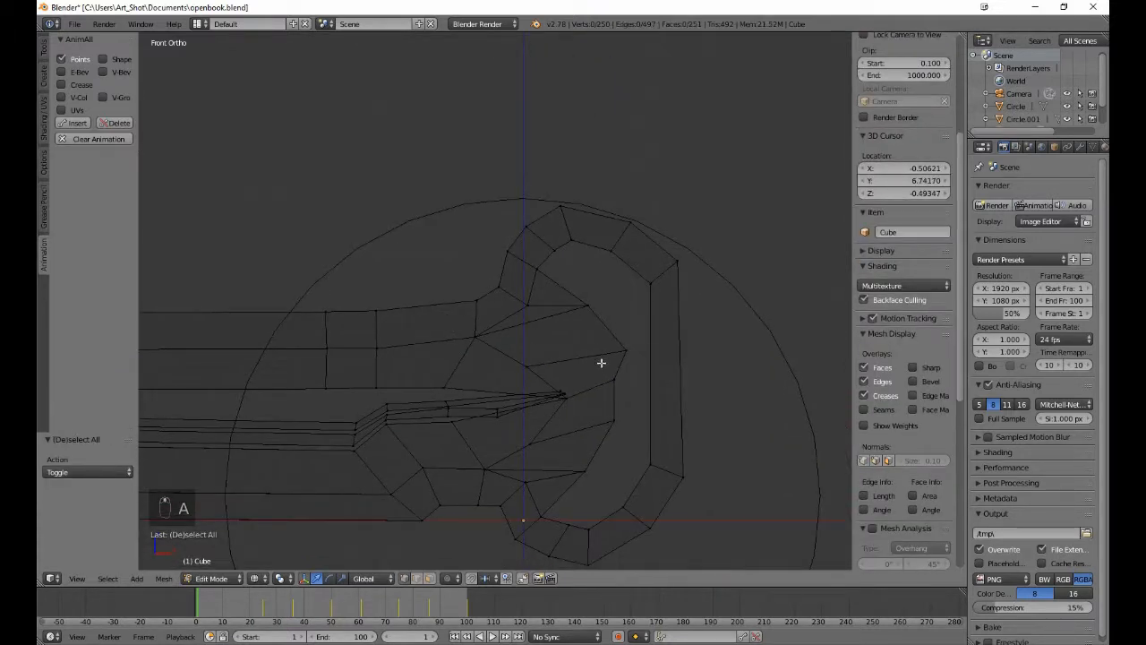
pyautogui.press('b')
pyautogui.moveTo(604, 368); pyautogui.dragTo(613, 429)
pyautogui.moveTo(604, 385); pyautogui.dragTo(604, 387)
pyautogui.press('b')
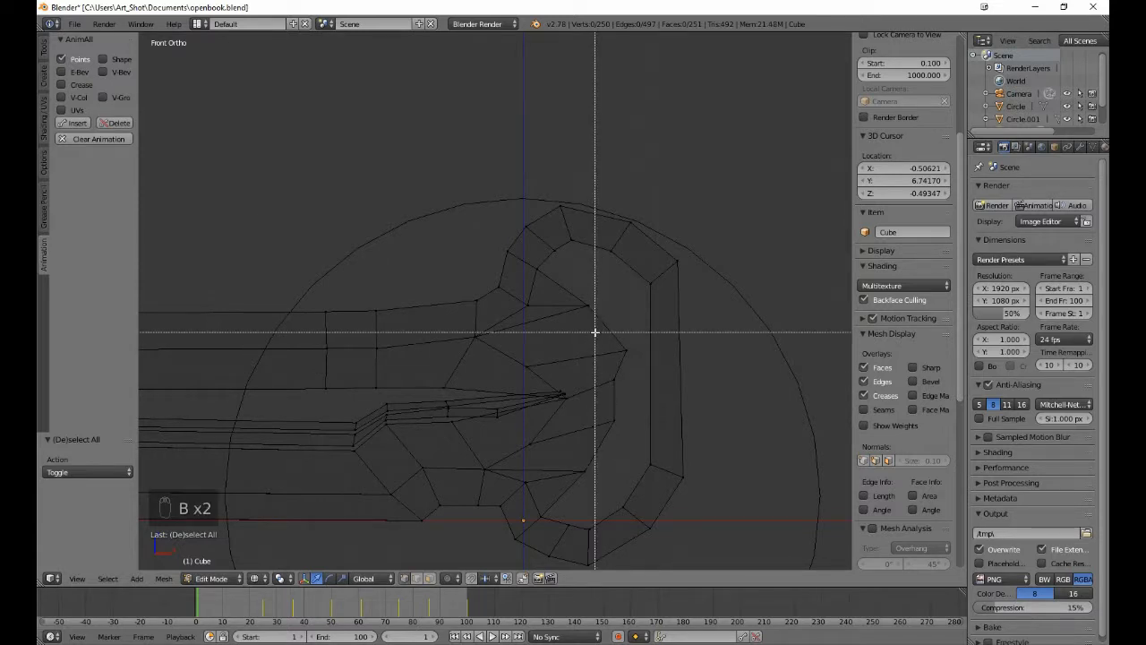
pyautogui.moveTo(597, 328); pyautogui.dragTo(633, 347)
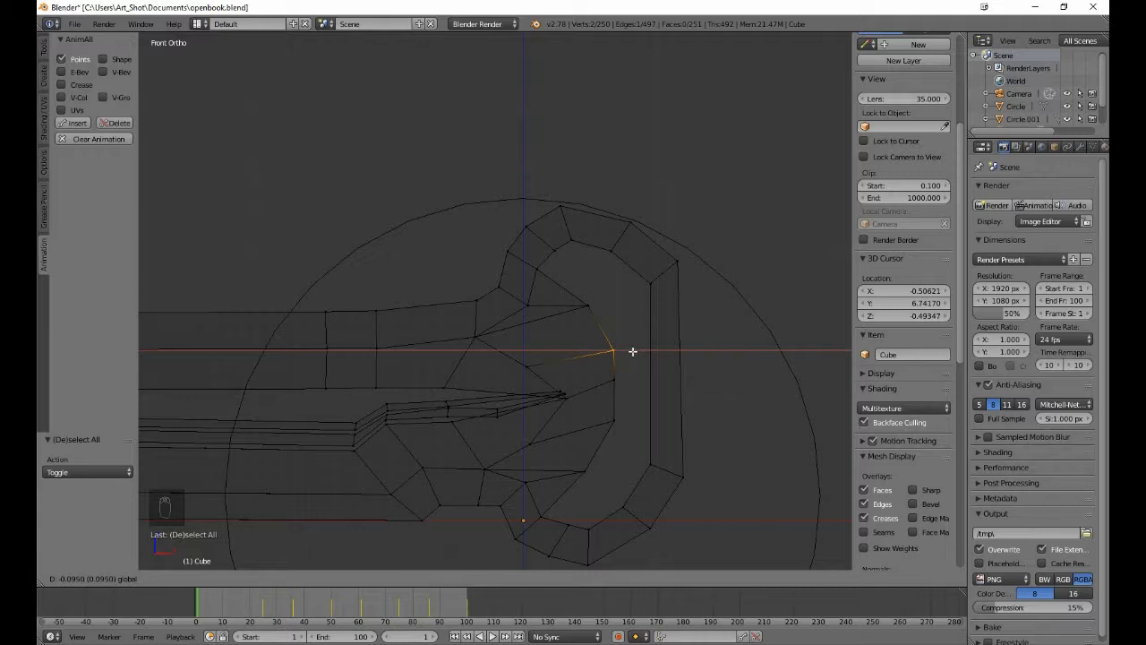
pyautogui.moveTo(634, 351); pyautogui.dragTo(634, 352)
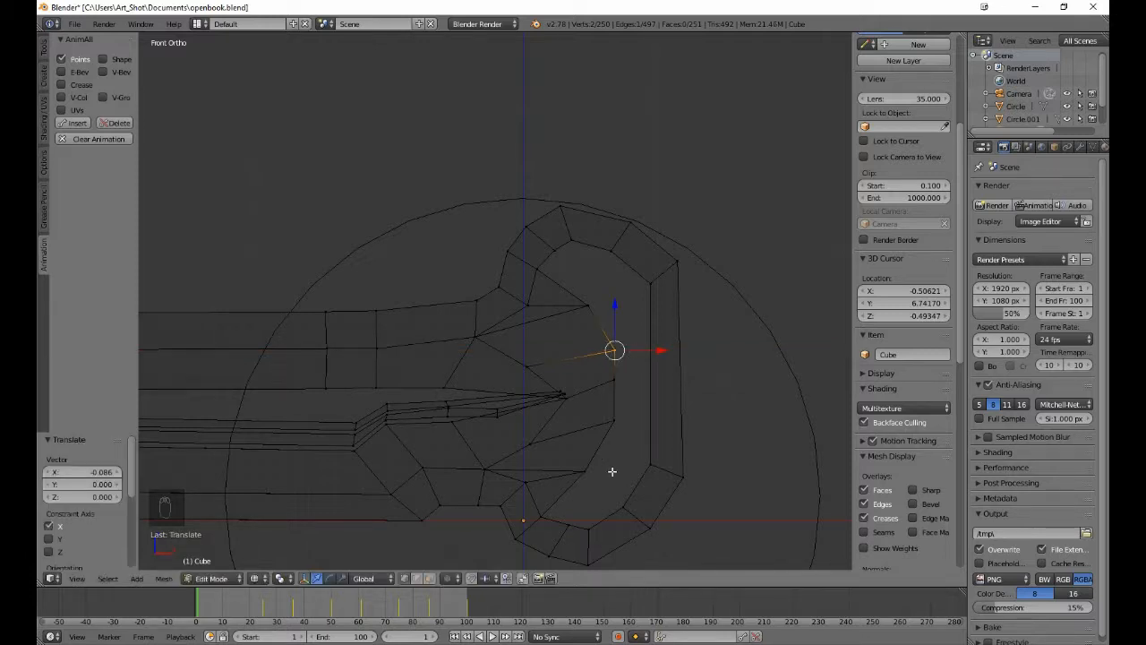
pyautogui.press('a')
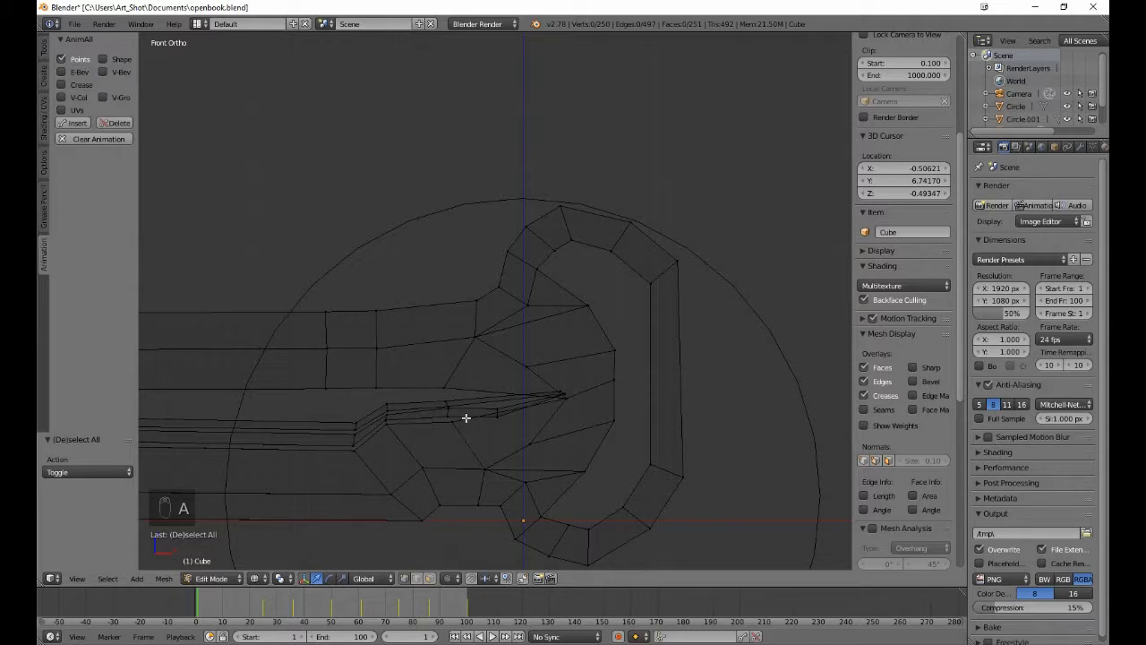
# - Select the stacked page vertices at the left end of the spine bend, raise them about 0.176 along Z, and clear the selection
pyautogui.press('b')
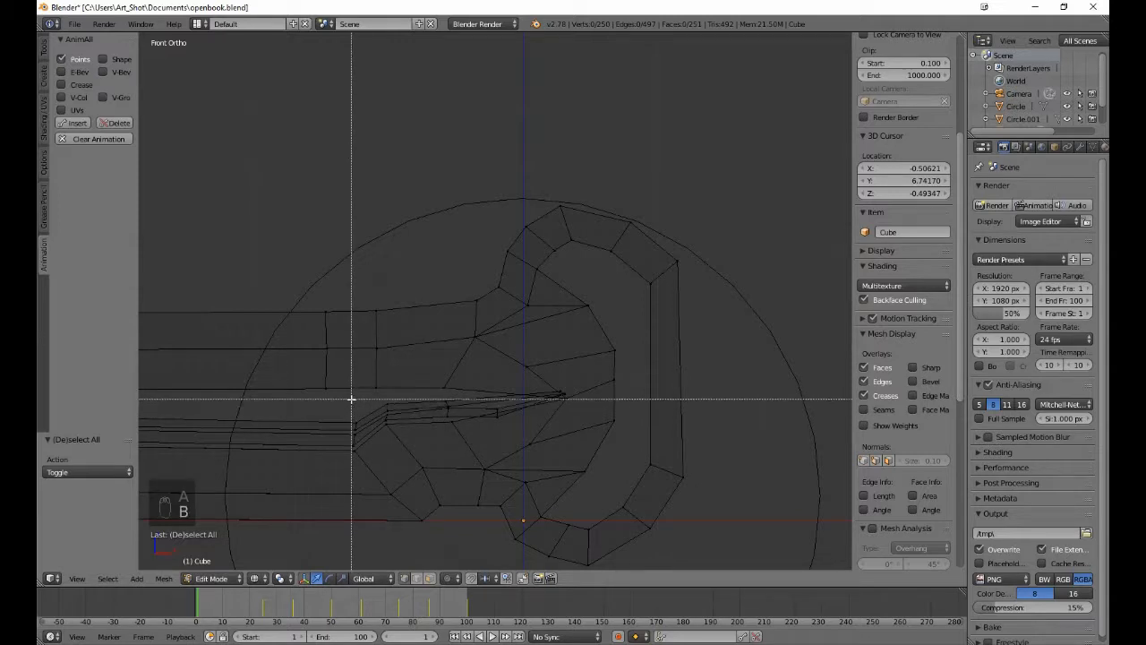
pyautogui.moveTo(350, 405); pyautogui.dragTo(361, 476)
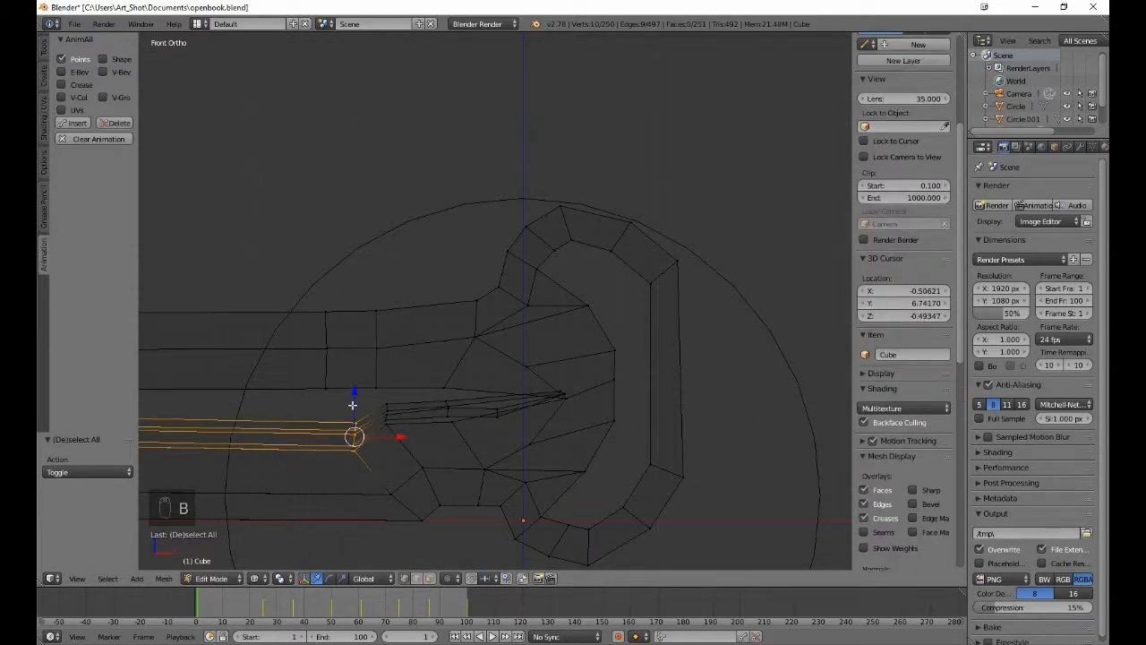
pyautogui.press('g')
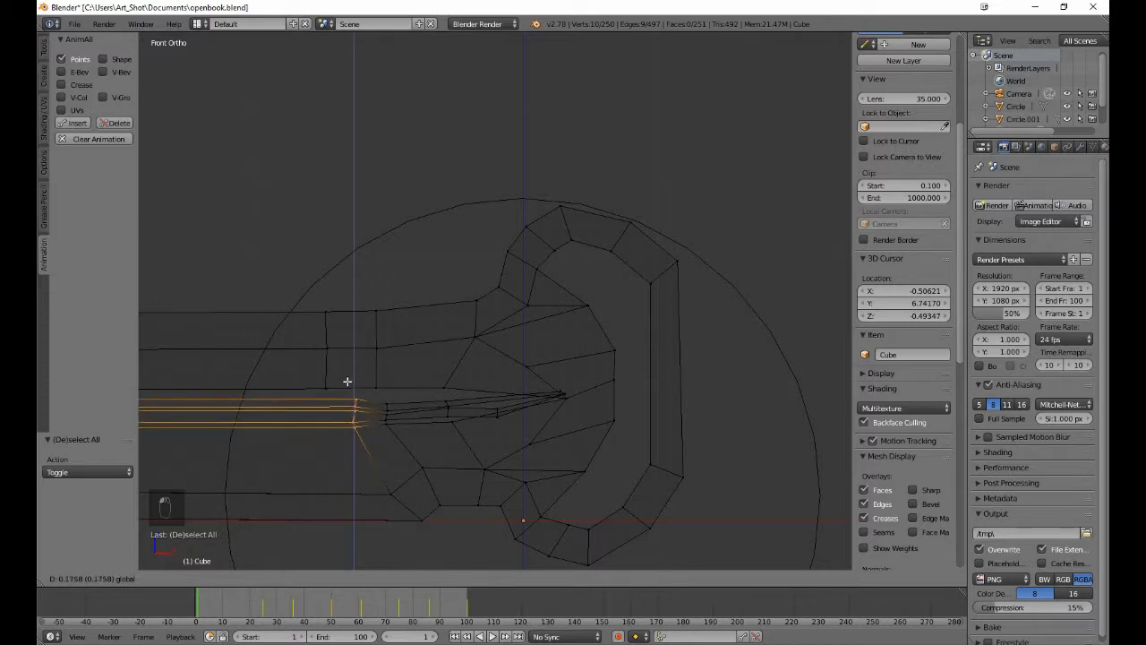
pyautogui.click(347, 382)
pyautogui.press('a')
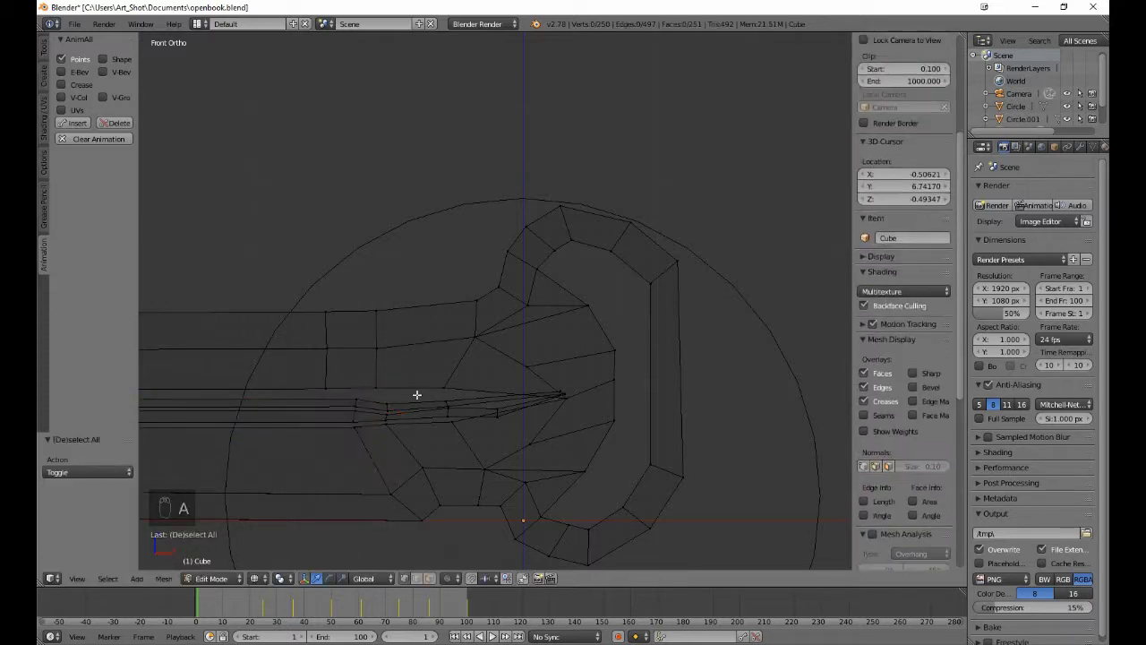
# - Raise the lower page vertices between the inner bend and the pointed tip about 0.048 along Z, and clear the selection
pyautogui.press('b')
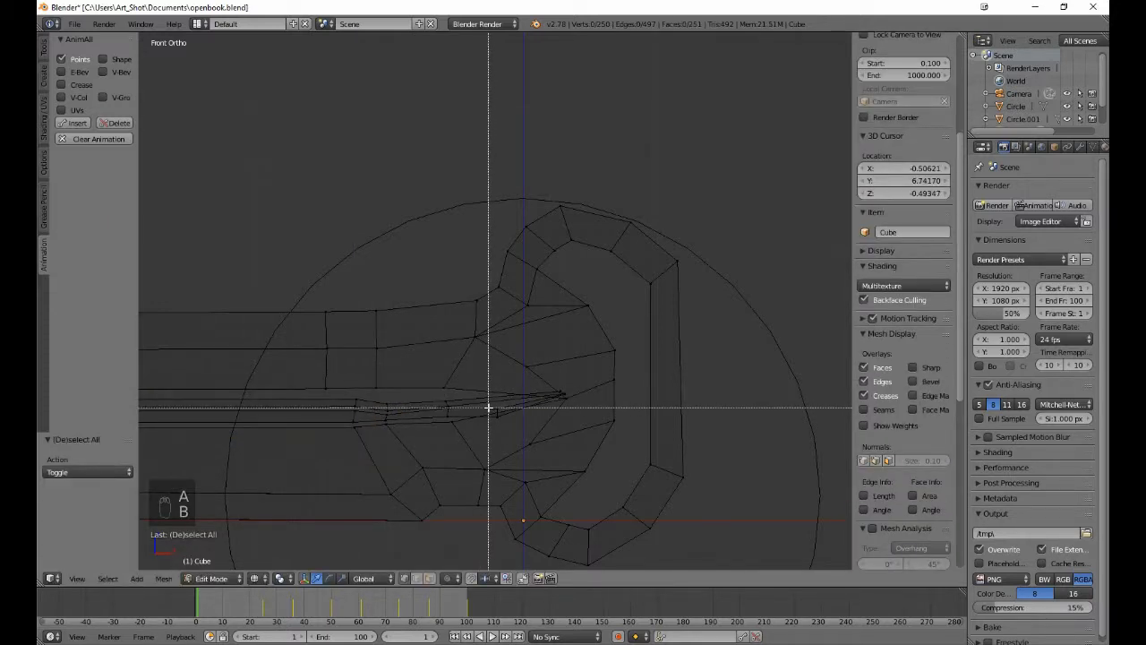
pyautogui.moveTo(487, 409); pyautogui.dragTo(506, 431)
pyautogui.press('g')
pyautogui.press('z')
pyautogui.click(492, 380)
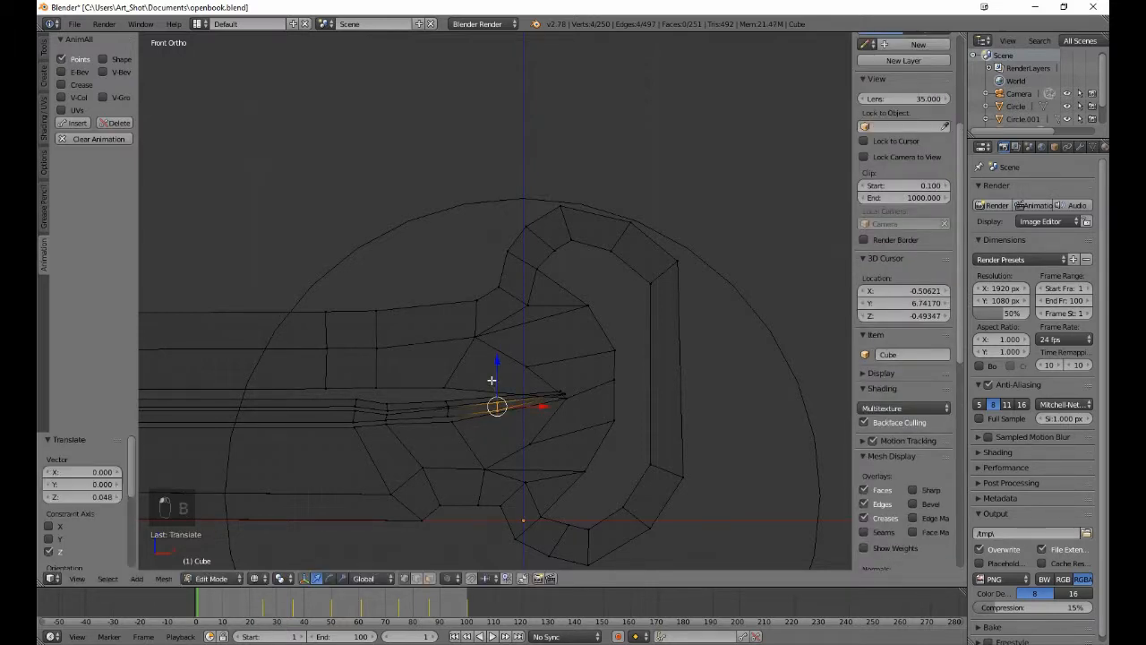
pyautogui.press('a')
# - Raise the middle and lower page vertices at the inner bend slightly along Z, and nudge the lower ones slightly toward negative X
pyautogui.press('b')
pyautogui.moveTo(437, 392); pyautogui.dragTo(459, 418)
pyautogui.moveTo(447, 369); pyautogui.dragTo(446, 363)
pyautogui.press('a')
pyautogui.press('b')
pyautogui.moveTo(442, 413); pyautogui.dragTo(463, 431)
pyautogui.moveTo(453, 384); pyautogui.dragTo(453, 369)
pyautogui.moveTo(485, 409); pyautogui.dragTo(479, 408)
pyautogui.press('a')
# - Select the upper vertices at the pages' pointed tip and move them about -0.006 on X and -0.034 on Z
pyautogui.keyDown('shift'); pyautogui.moveTo(475, 420); pyautogui.dragTo(447, 356, button='middle'); pyautogui.keyUp('shift')
pyautogui.scroll(8, 454, 367)
pyautogui.press('b')
pyautogui.moveTo(361, 433); pyautogui.dragTo(364, 395)
pyautogui.press('a')
pyautogui.press('b')
pyautogui.moveTo(642, 391); pyautogui.dragTo(684, 423)
pyautogui.press('g')
pyautogui.click(663, 453)
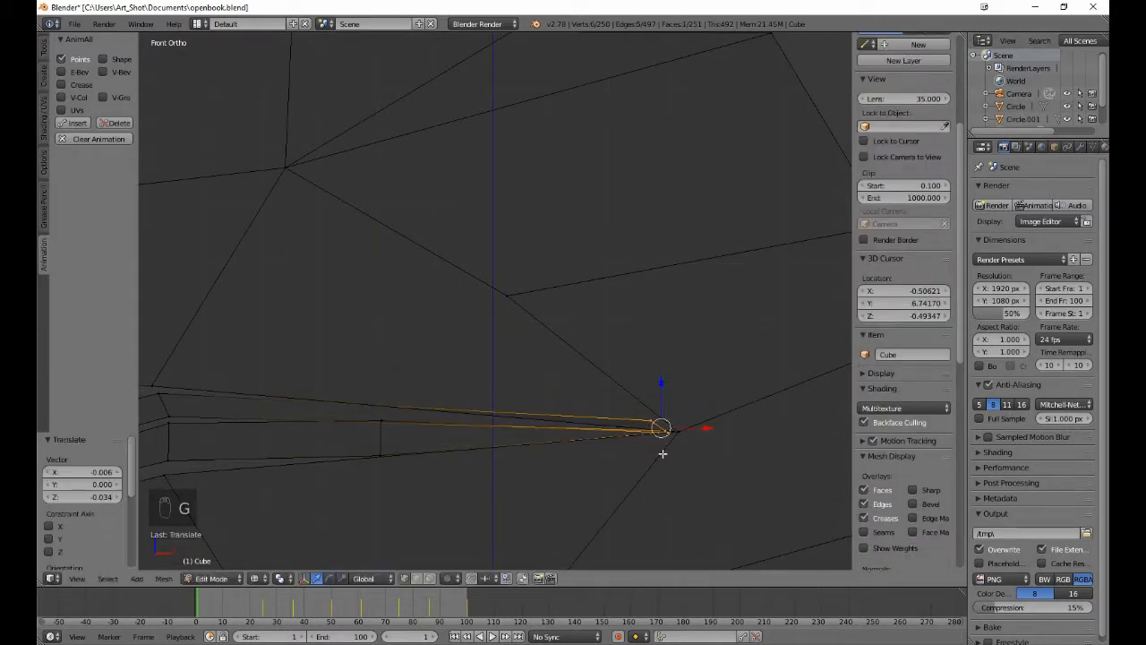
# - Narrow the tip selection, shift the remaining vertices about -0.010 along X, and pull the last pair slightly farther toward negative X
pyautogui.press('b')
pyautogui.moveTo(666, 425); pyautogui.dragTo(679, 440, button='middle')
pyautogui.press('g')
pyautogui.click(683, 463)
pyautogui.press('b')
pyautogui.press('g')
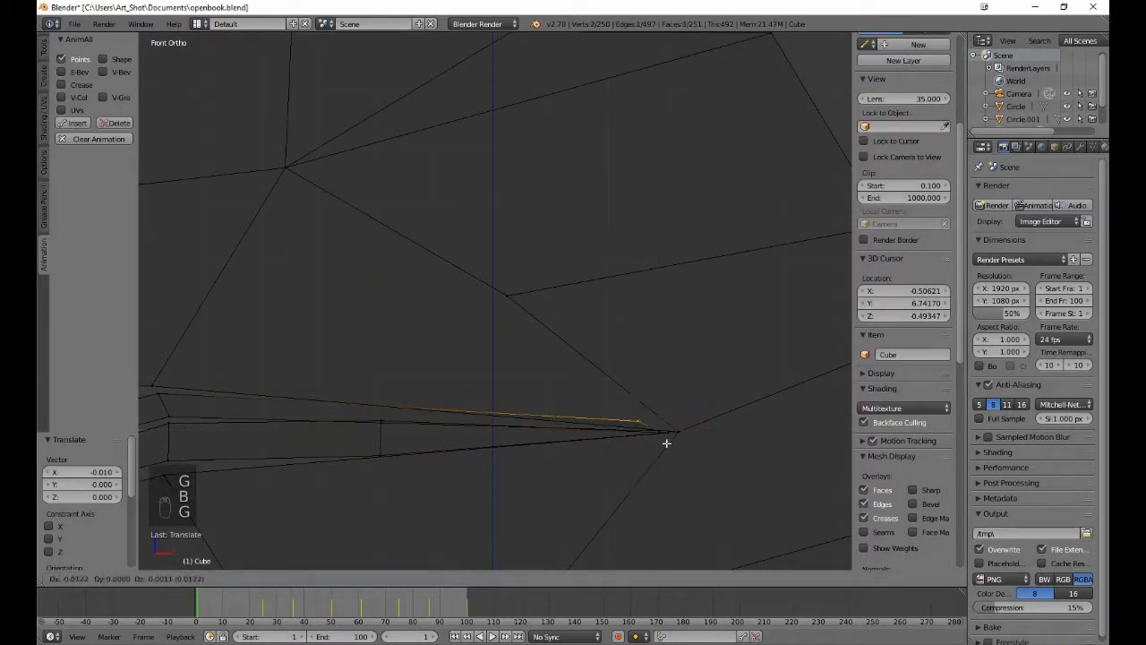
pyautogui.click(664, 445)
pyautogui.press('a')
# - Move the loose upper vertices at the inner bend onto the page corner, and lower the middle vertices before the tip slightly along Z
pyautogui.keyDown('shift'); pyautogui.moveTo(395, 405); pyautogui.dragTo(712, 379, button='middle'); pyautogui.keyUp('shift')
pyautogui.press('b')
pyautogui.moveTo(474, 363); pyautogui.dragTo(498, 382)
pyautogui.press('g')
pyautogui.click(494, 378)
pyautogui.press('a')
pyautogui.press('b')
pyautogui.moveTo(678, 383); pyautogui.dragTo(714, 415)
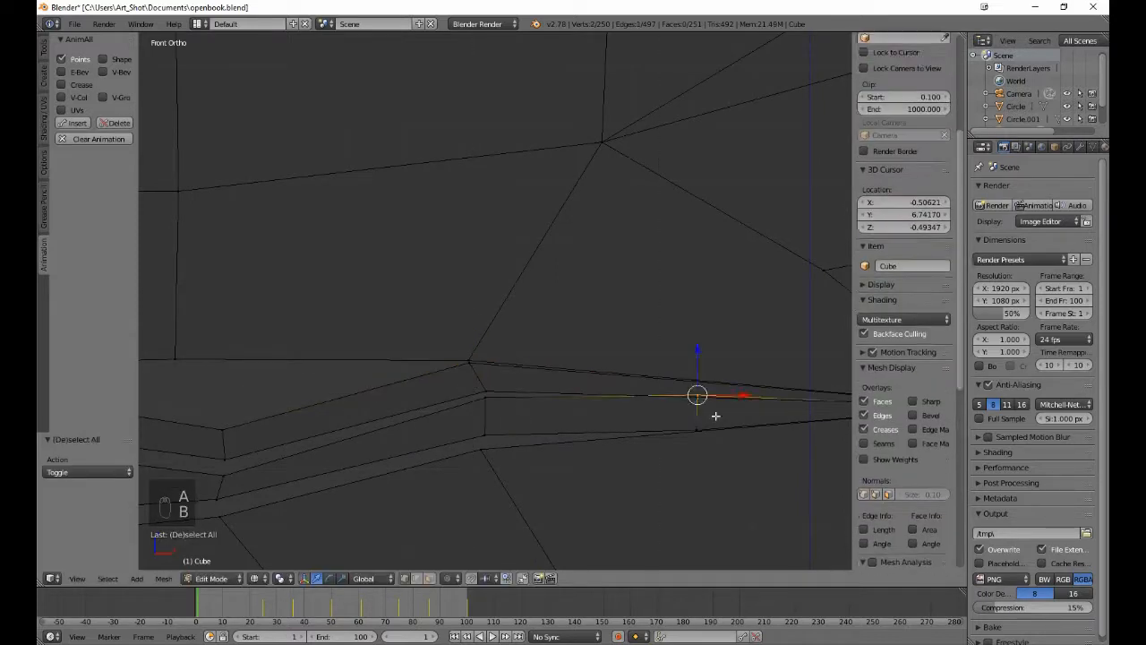
pyautogui.moveTo(696, 357); pyautogui.dragTo(696, 361)
pyautogui.press('a')
# - Lower the middle page vertices at the inner bend slightly, and move the lowest ones up against the corner above them
pyautogui.press('b')
pyautogui.moveTo(470, 393); pyautogui.dragTo(499, 378)
pyautogui.moveTo(488, 360); pyautogui.dragTo(490, 366)
pyautogui.press('a')
pyautogui.press('b')
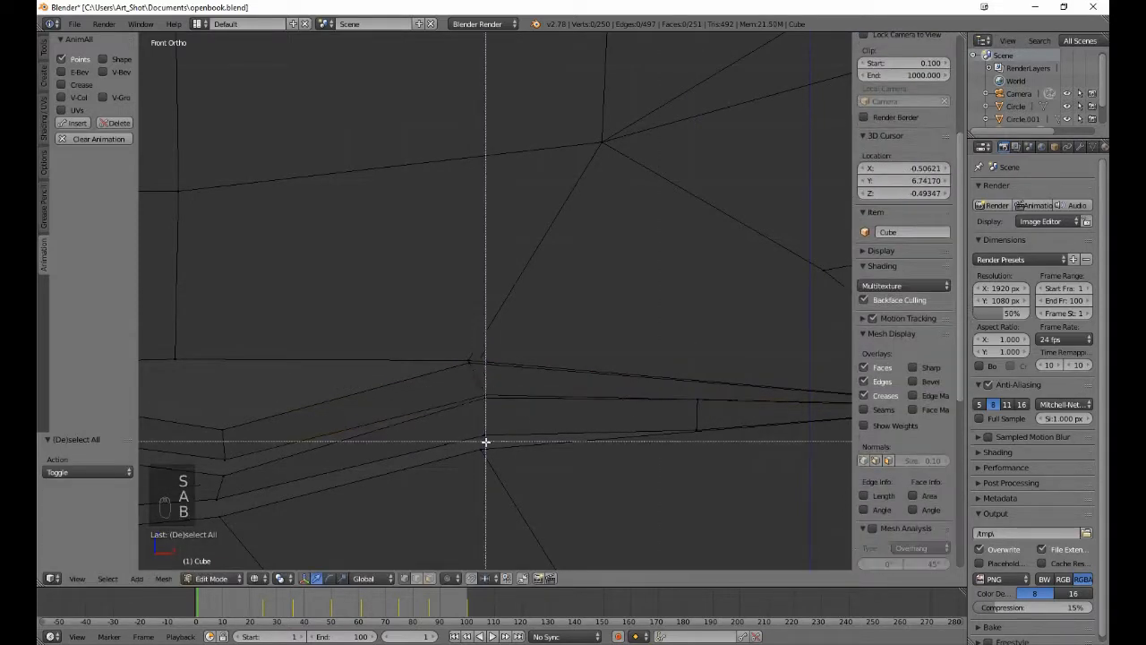
pyautogui.moveTo(470, 443); pyautogui.dragTo(512, 481)
pyautogui.press('g')
pyautogui.click(519, 469)
pyautogui.press('a')
# - Raise the lowest vertices between the inner bend and the page tip about 0.013 along Z, and clear the selection
pyautogui.keyDown('shift'); pyautogui.moveTo(662, 448); pyautogui.dragTo(486, 425, button='middle'); pyautogui.keyUp('shift')
pyautogui.press('b')
pyautogui.moveTo(502, 391); pyautogui.dragTo(543, 427)
pyautogui.moveTo(520, 361); pyautogui.dragTo(518, 353)
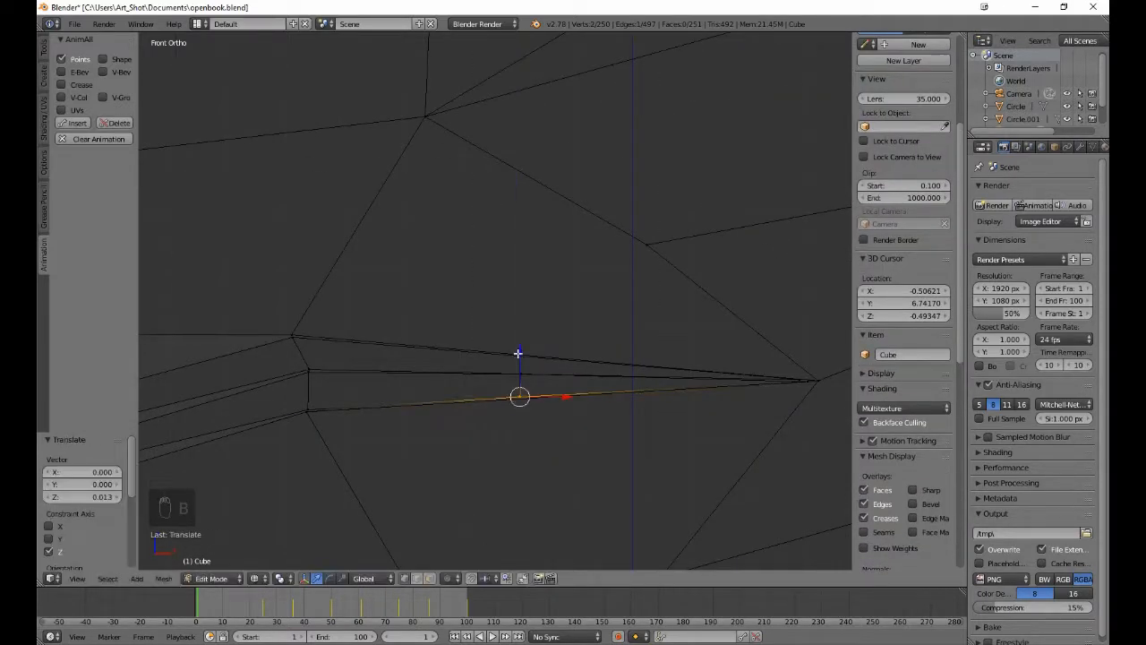
pyautogui.press('a')
# - Move the page vertices at the next bend about 0.033 on X and 0.117 on Z, and bring the two middle ones together
pyautogui.keyDown('shift'); pyautogui.moveTo(304, 430); pyautogui.dragTo(669, 410, button='middle'); pyautogui.keyUp('shift')
pyautogui.press('b')
pyautogui.moveTo(386, 352); pyautogui.dragTo(433, 461)
pyautogui.press('g')
pyautogui.click(451, 393)
pyautogui.press('b')
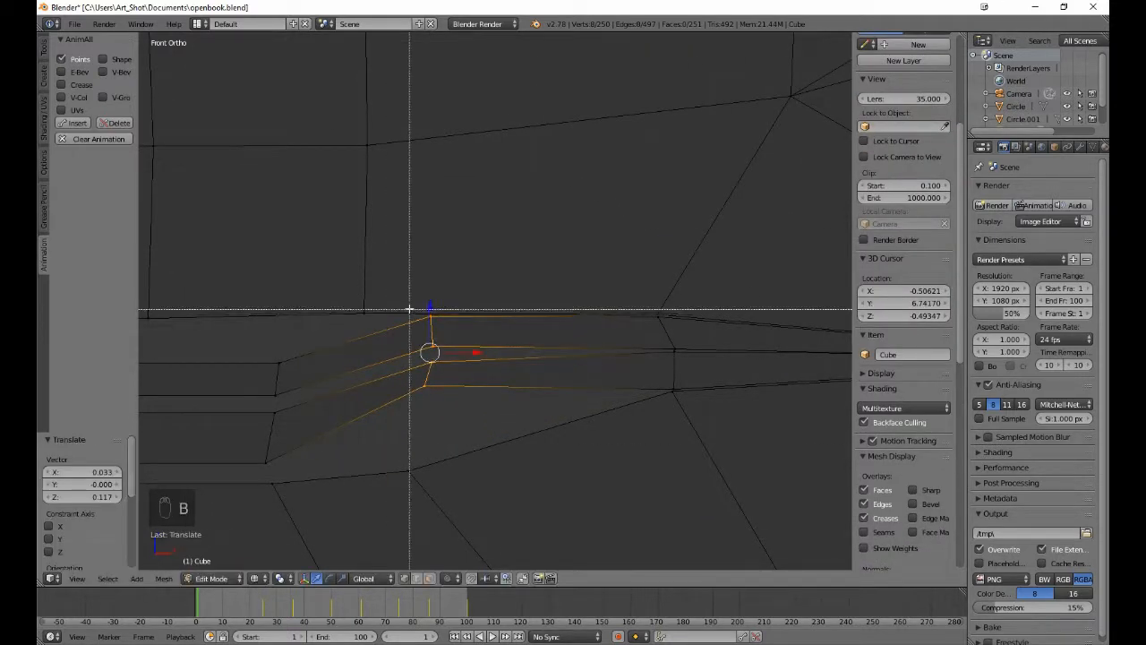
pyautogui.press('b')
pyautogui.moveTo(410, 310); pyautogui.dragTo(440, 372, button='middle')
pyautogui.press('b')
pyautogui.press('a')
# - Move the lowest vertices beneath that bend up toward the pages' lower corner, and clear the selection
pyautogui.press('b')
pyautogui.press('g')
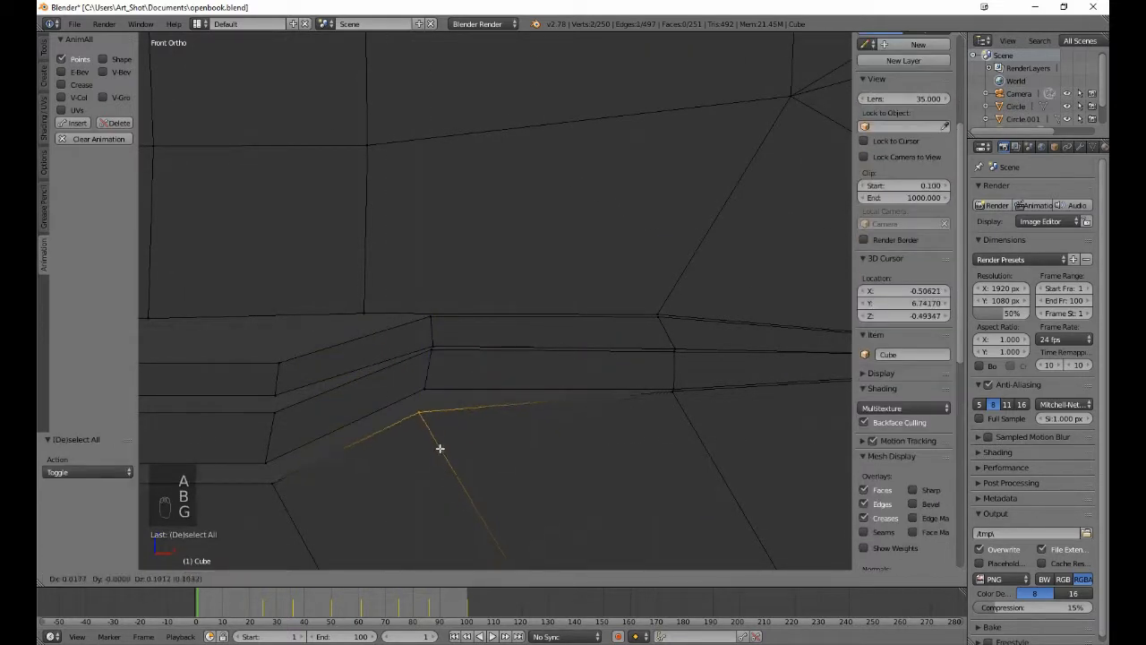
pyautogui.click(445, 428)
pyautogui.press('a')
pyautogui.keyDown('shift'); pyautogui.moveTo(288, 421); pyautogui.dragTo(573, 390, button='middle'); pyautogui.keyUp('shift')
pyautogui.press('b')
pyautogui.moveTo(532, 445); pyautogui.dragTo(588, 488)
pyautogui.scroll(-8, 517, 334)
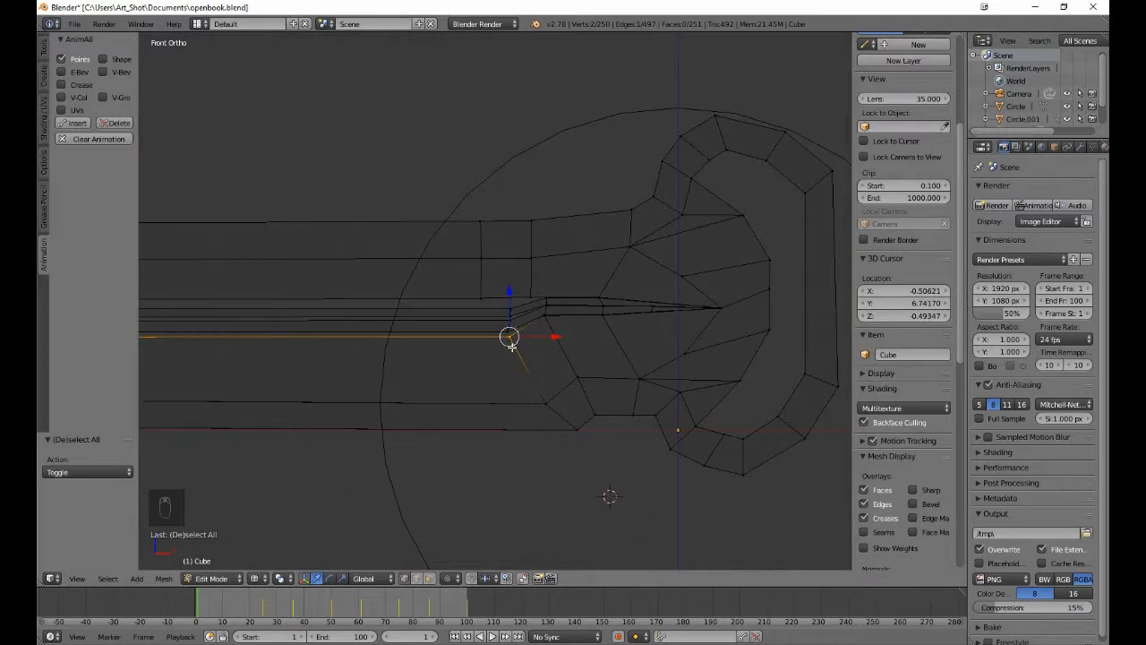
pyautogui.scroll(6, 512, 345)
pyautogui.press('a')
pyautogui.scroll(-6, 548, 295)
# - Hide the properties sidebar, and shift the two vertical edge loops of the upper cover and pages along X to line up with the page bends
pyautogui.press('n')
pyautogui.press('b')
pyautogui.moveTo(560, 182); pyautogui.dragTo(602, 306)
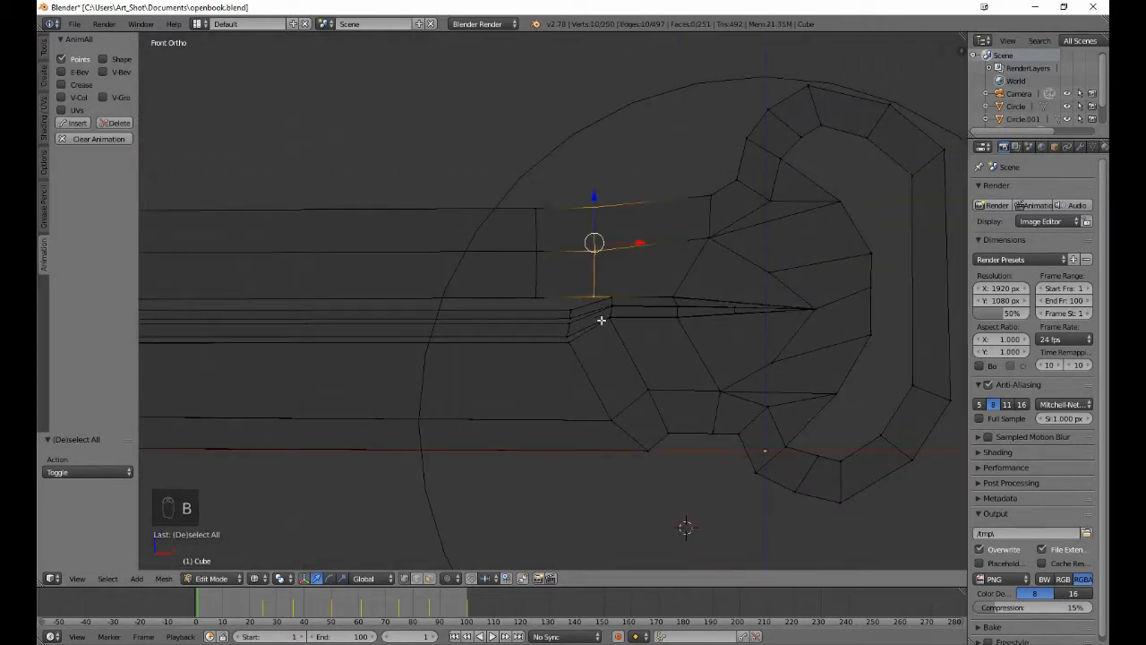
pyautogui.moveTo(629, 243); pyautogui.dragTo(647, 243)
pyautogui.press('a')
pyautogui.press('b')
pyautogui.moveTo(524, 197); pyautogui.dragTo(551, 306)
pyautogui.moveTo(570, 245); pyautogui.dragTo(602, 245)
pyautogui.press('a')
# - Raise the top two levels of thin page vertices at the outer bend along Z so they lie closer beneath the upper pages
pyautogui.press('b')
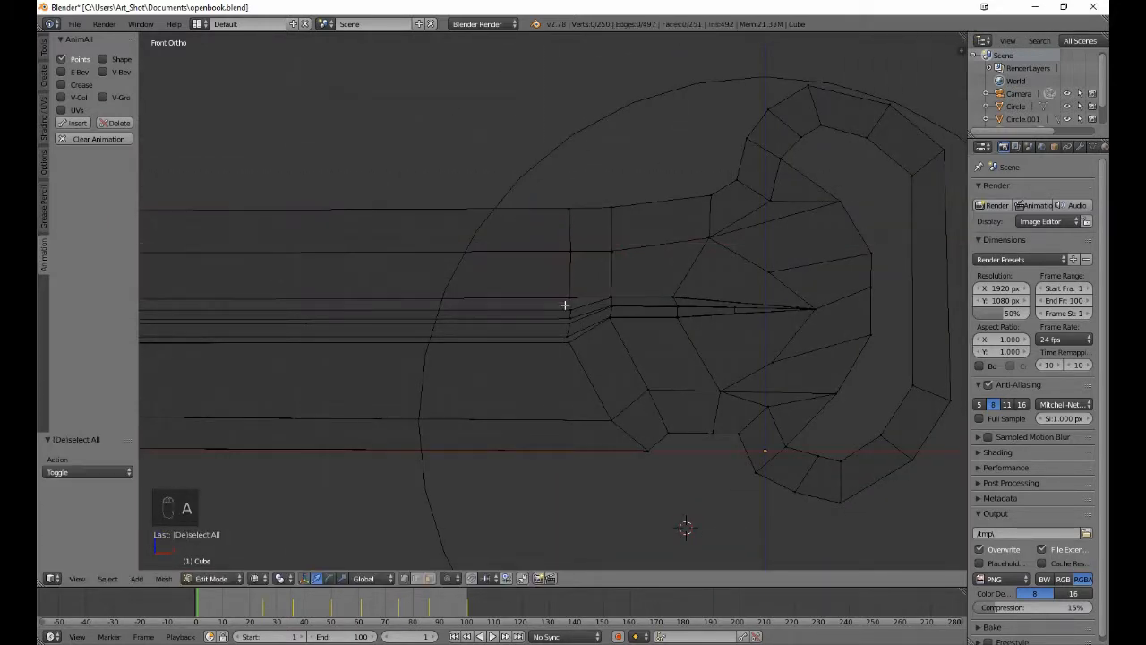
pyautogui.moveTo(563, 304); pyautogui.dragTo(580, 314)
pyautogui.press('g')
pyautogui.click(584, 355)
pyautogui.moveTo(571, 273); pyautogui.dragTo(571, 269)
pyautogui.press('a')
pyautogui.press('b')
pyautogui.moveTo(562, 312); pyautogui.dragTo(581, 322)
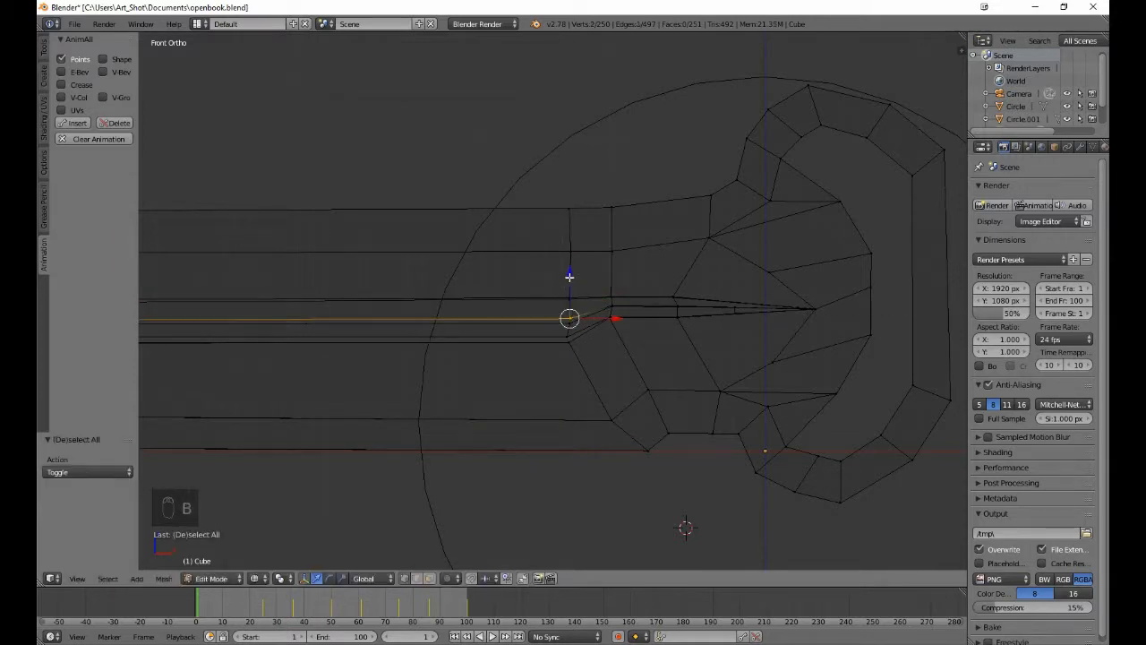
pyautogui.moveTo(570, 275); pyautogui.dragTo(566, 265)
pyautogui.press('a')
# - Raise the lowest two levels of page vertices at the outer bend about 0.094 along Z, and clear the selection
pyautogui.press('b')
pyautogui.moveTo(562, 317); pyautogui.dragTo(580, 329)
pyautogui.moveTo(569, 304)
pyautogui.mouseDown()
pyautogui.moveTo(581, 341)
pyautogui.moveTo(568, 297)
pyautogui.mouseUp()
pyautogui.press('a')
pyautogui.press('b')
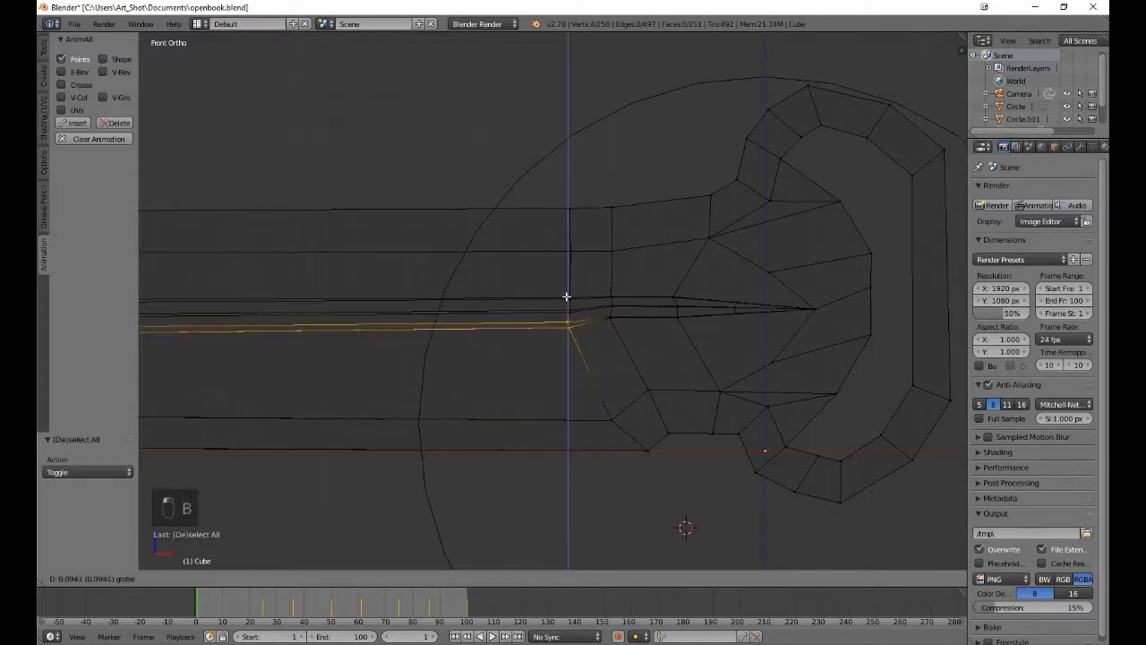
pyautogui.press('b')
pyautogui.moveTo(562, 309); pyautogui.dragTo(578, 319, button='middle')
pyautogui.press('a')
# - Move the upper vertices of the lower cover's outer edge about 0.132 along X and 0.044 along Z to straighten the edge
pyautogui.scroll(-8, 469, 358)
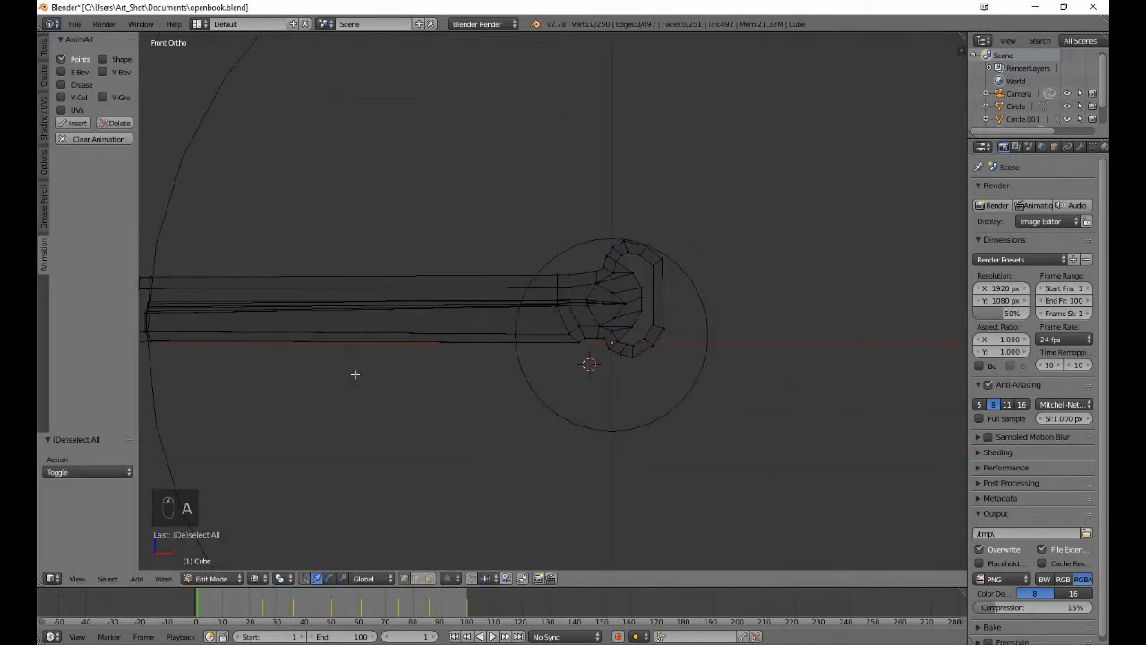
pyautogui.keyDown('shift'); pyautogui.moveTo(356, 376); pyautogui.dragTo(691, 422, button='middle'); pyautogui.keyUp('shift')
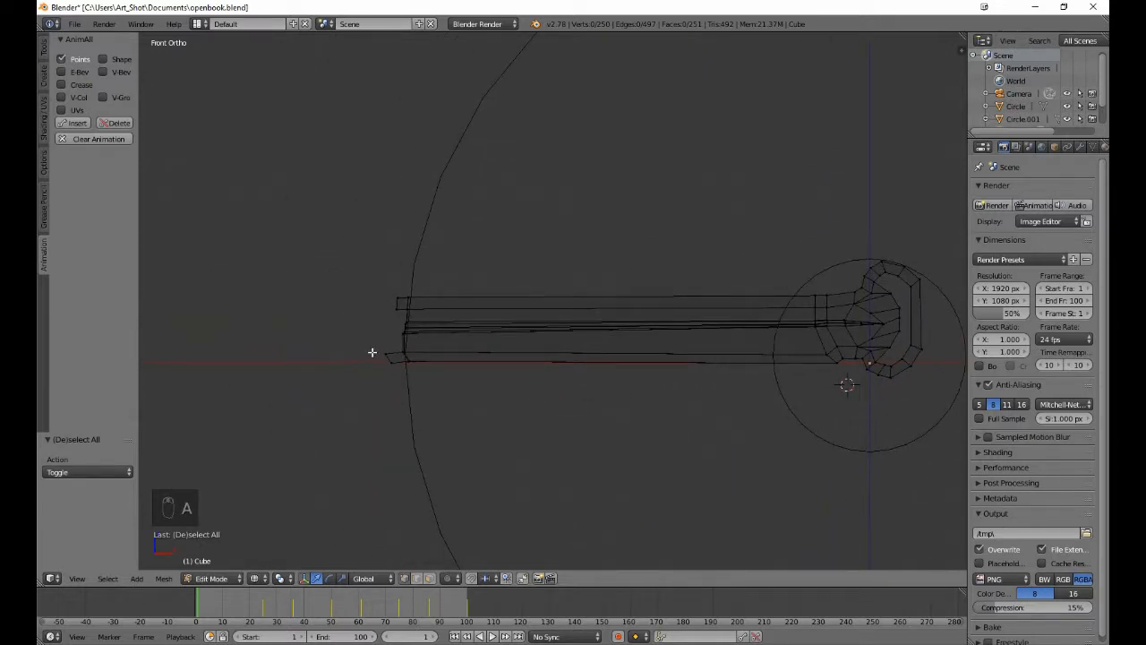
pyautogui.press('b')
pyautogui.moveTo(417, 353); pyautogui.dragTo(391, 327)
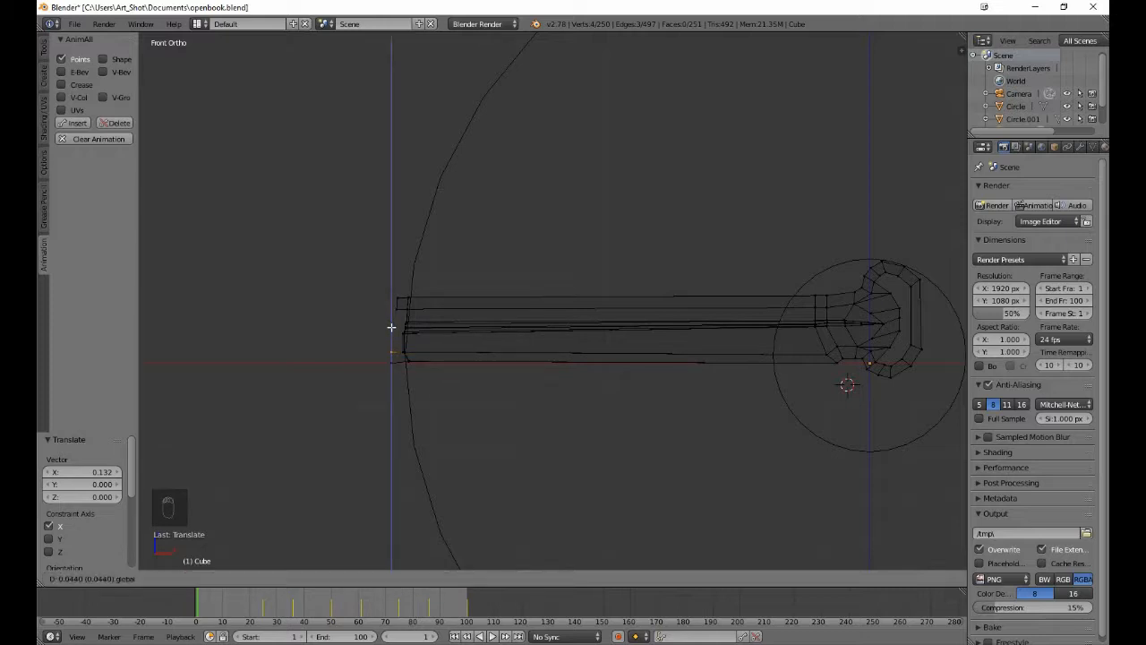
pyautogui.click(392, 328)
pyautogui.press('a')
# - Raise the bottom vertices of the lower cover's outer edge about 0.029 along Z, and clear the selection
pyautogui.press('b')
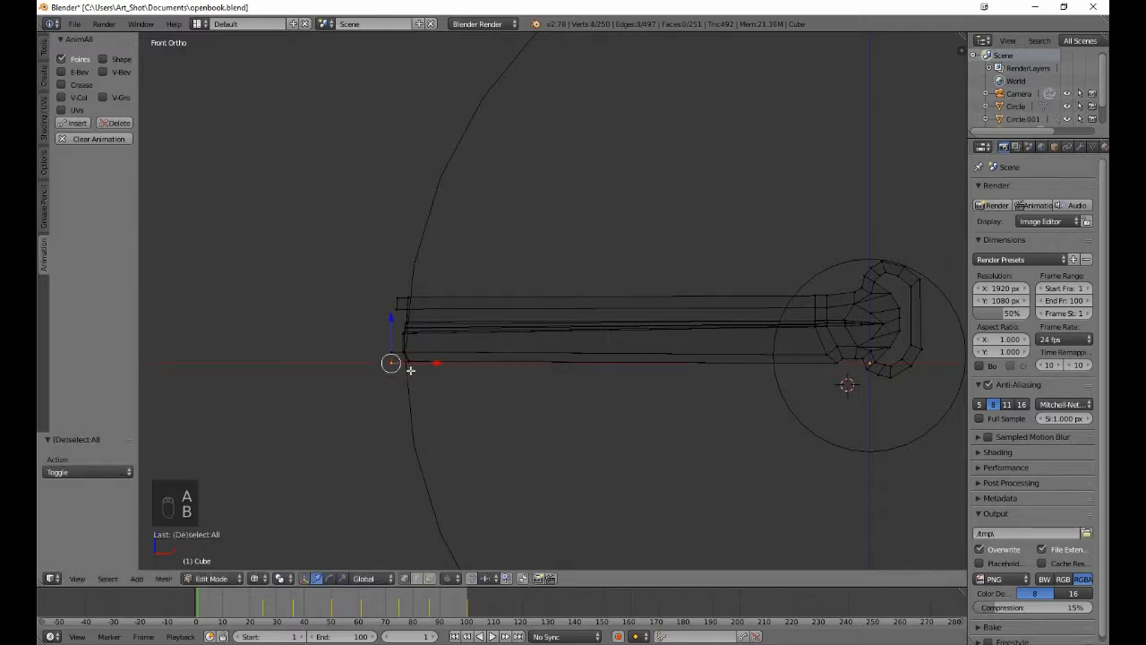
pyautogui.moveTo(394, 339); pyautogui.dragTo(393, 336)
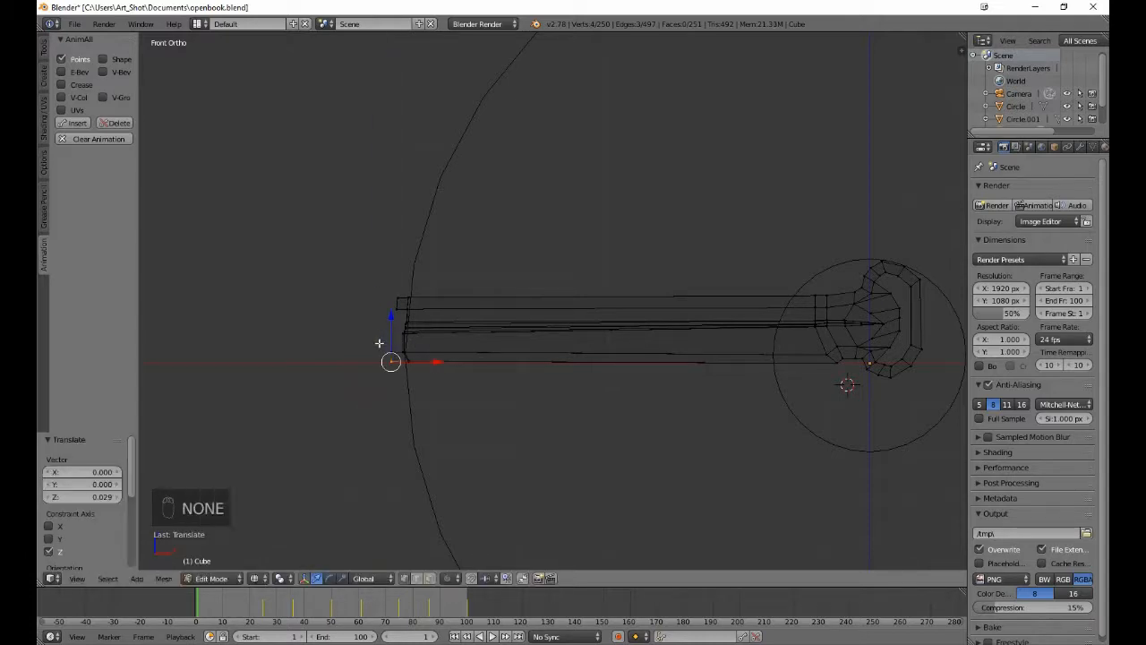
pyautogui.press('a')
# - Insert an AnimAll point keyframe for the whole book mesh at frame 1, and return to Object Mode
pyautogui.press('a')
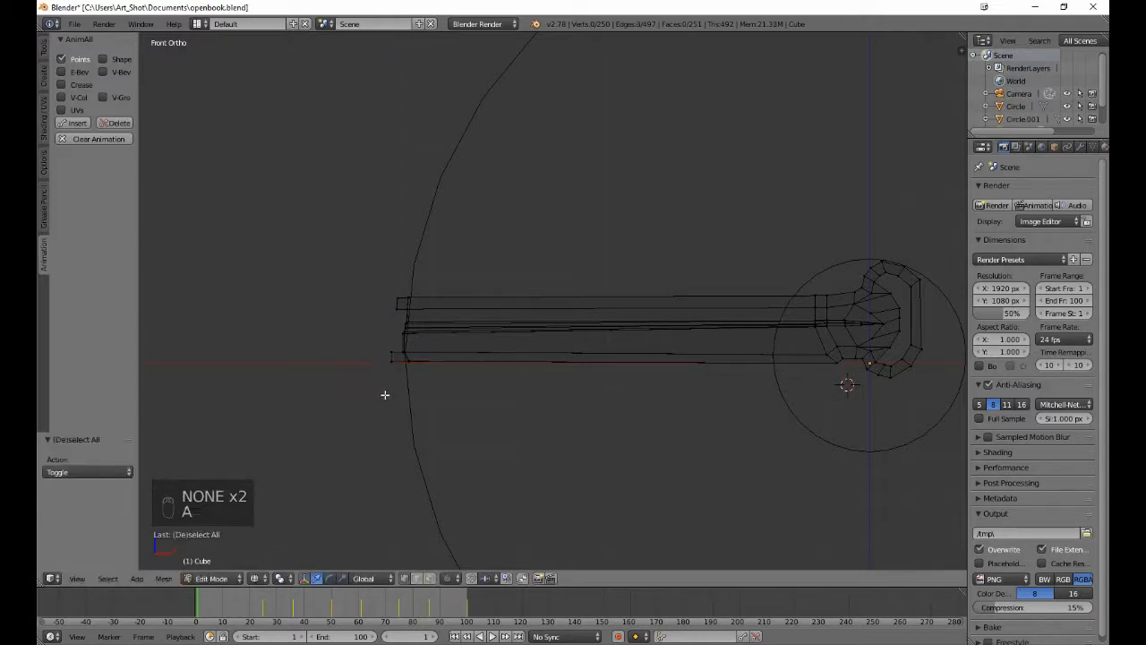
pyautogui.click(76, 122)
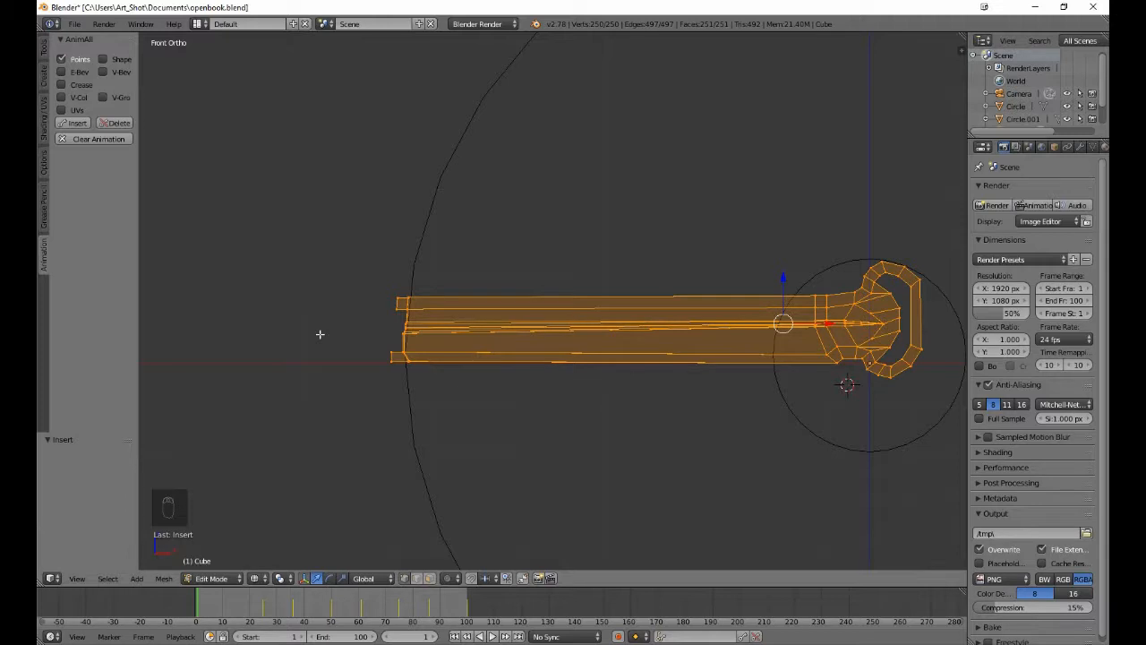
pyautogui.press('Tab')
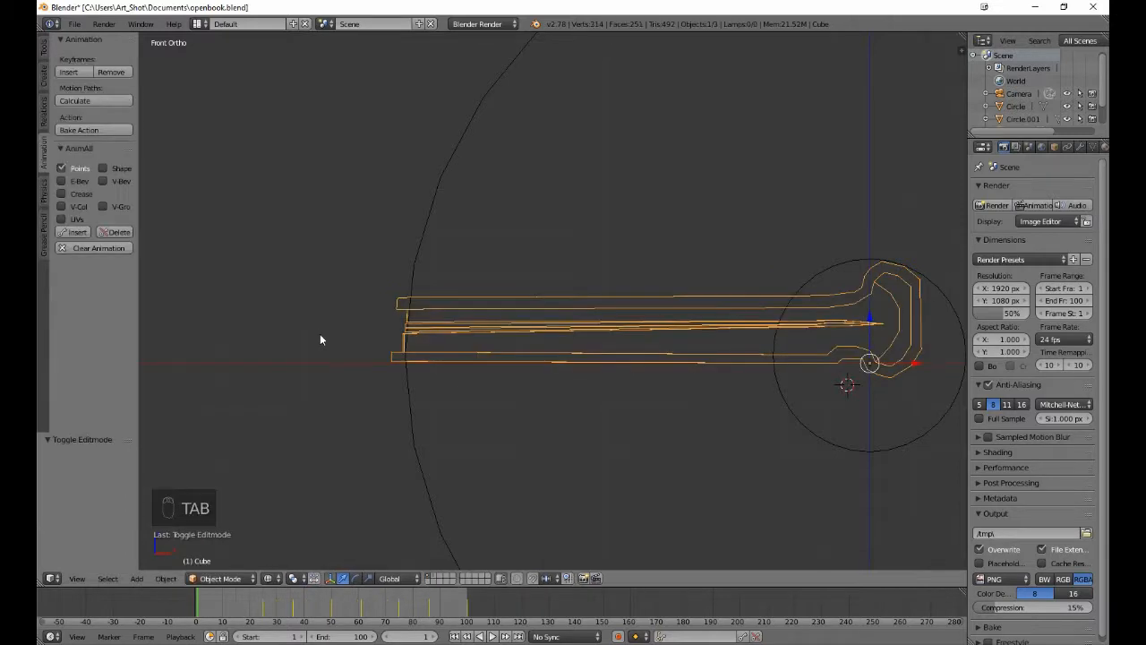
# - Play the book animation, and examine it in solid shading from the front and from angled 3D views
pyautogui.click(491, 637)
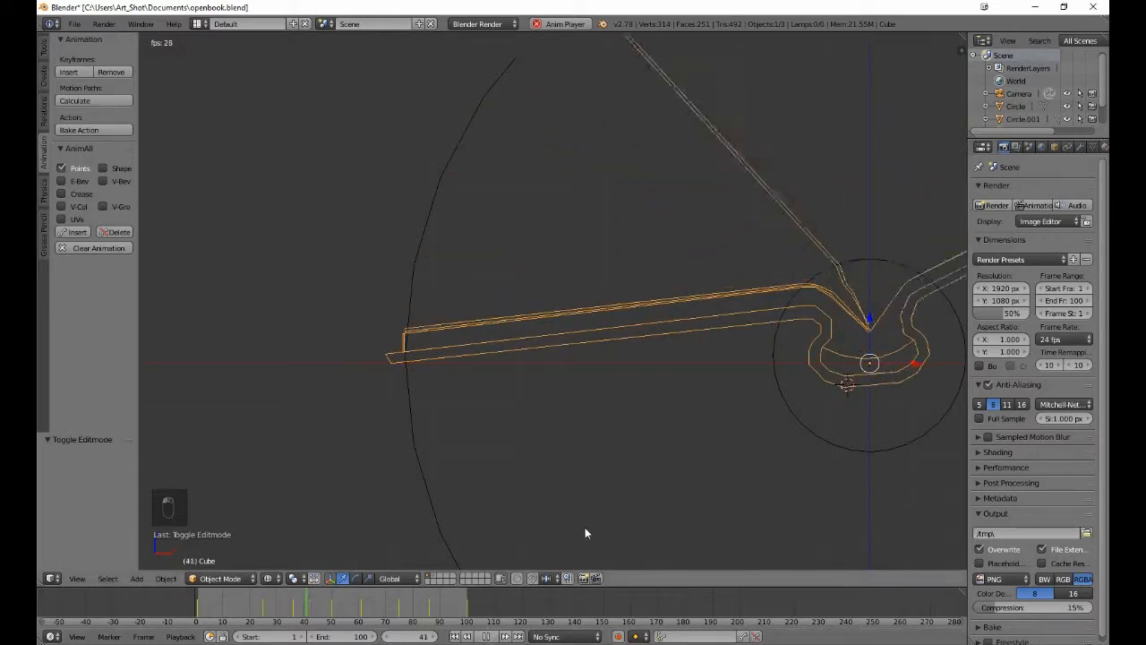
pyautogui.scroll(-4, 586, 529)
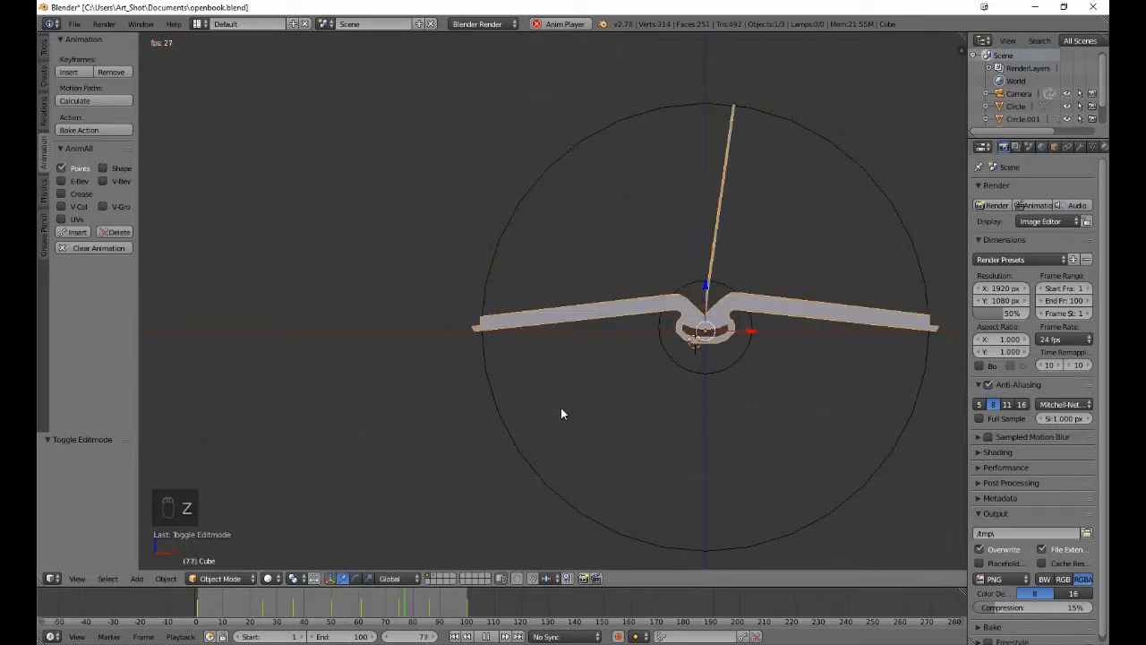
pyautogui.press('z')
pyautogui.moveTo(554, 416); pyautogui.dragTo(564, 469, button='middle')
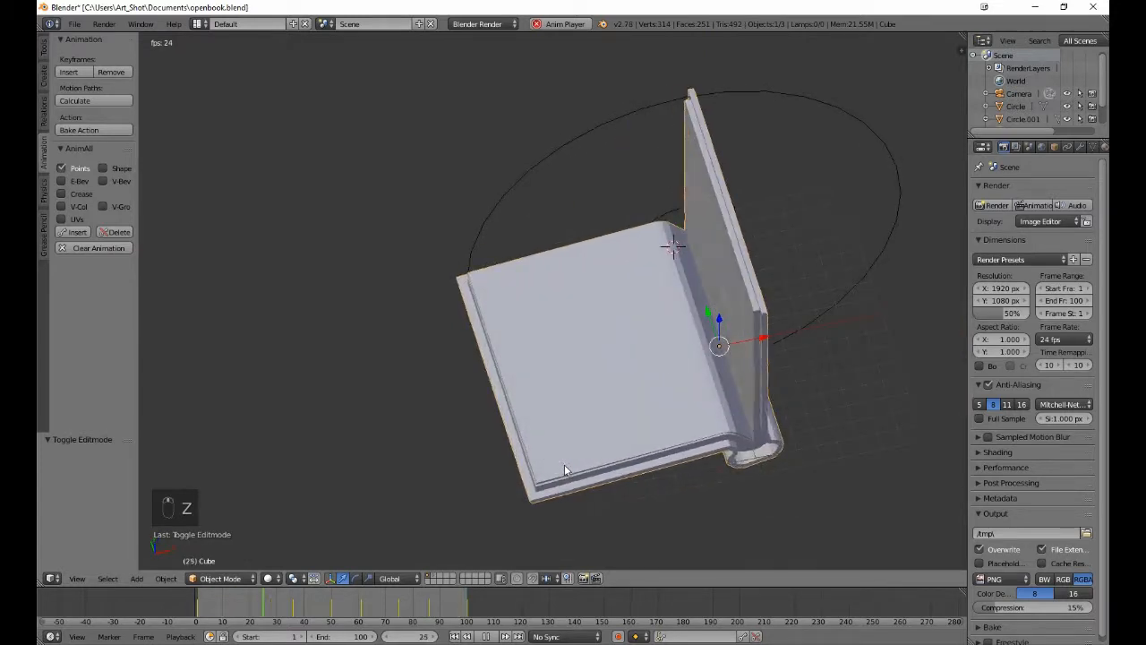
pyautogui.scroll(-3, 565, 465)
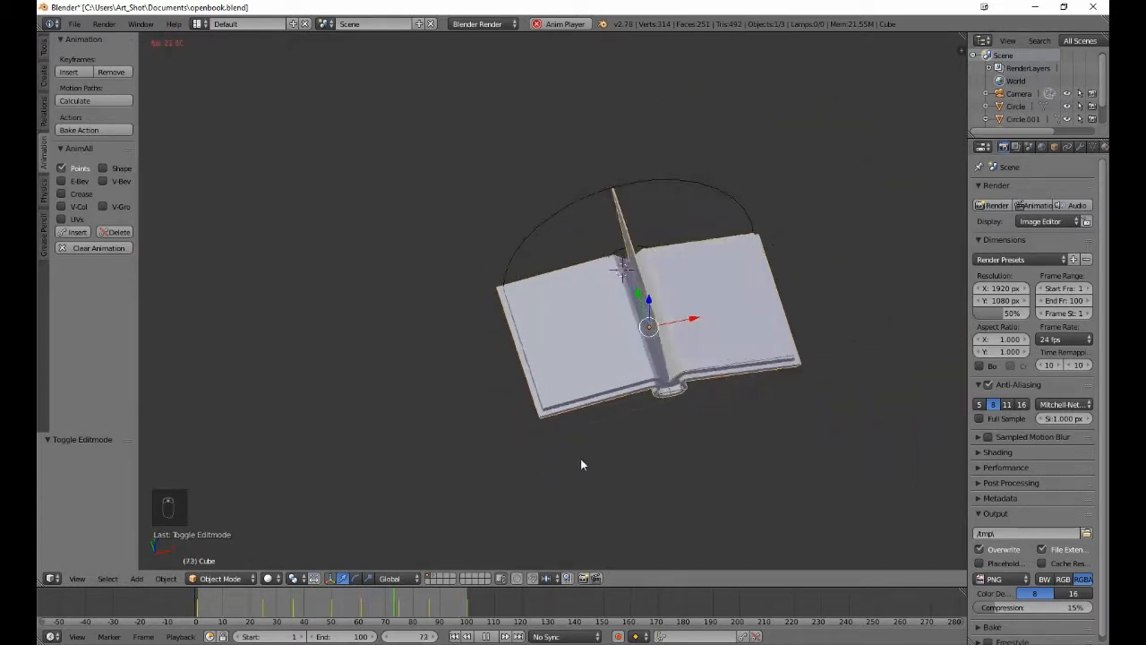
pyautogui.moveTo(580, 460); pyautogui.dragTo(524, 453, button='middle')
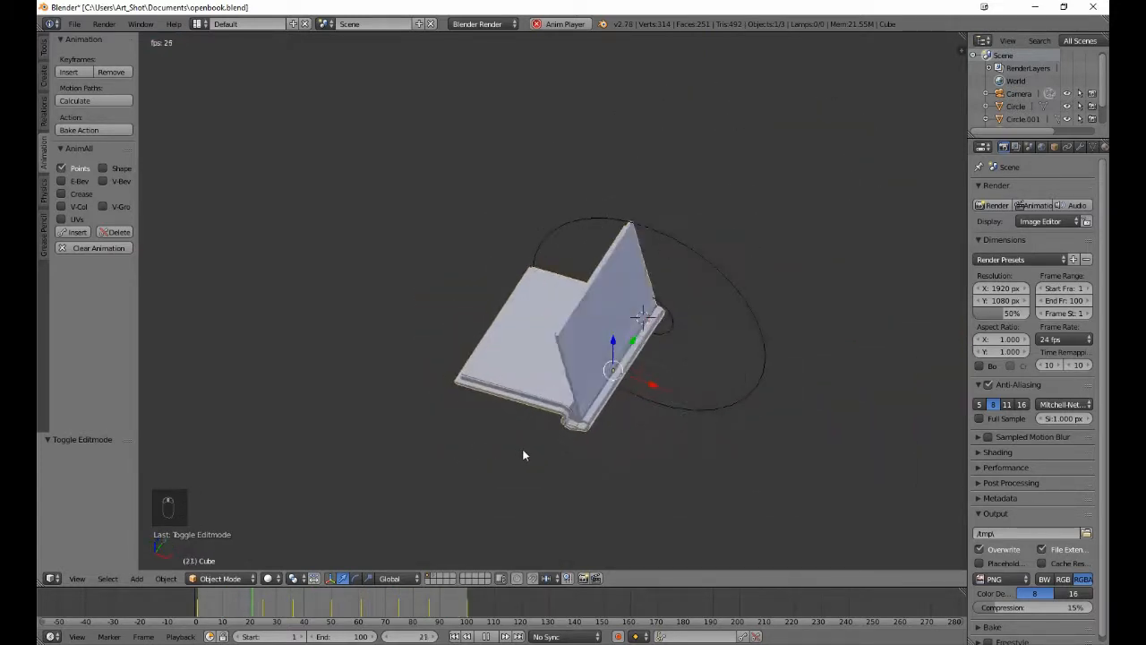